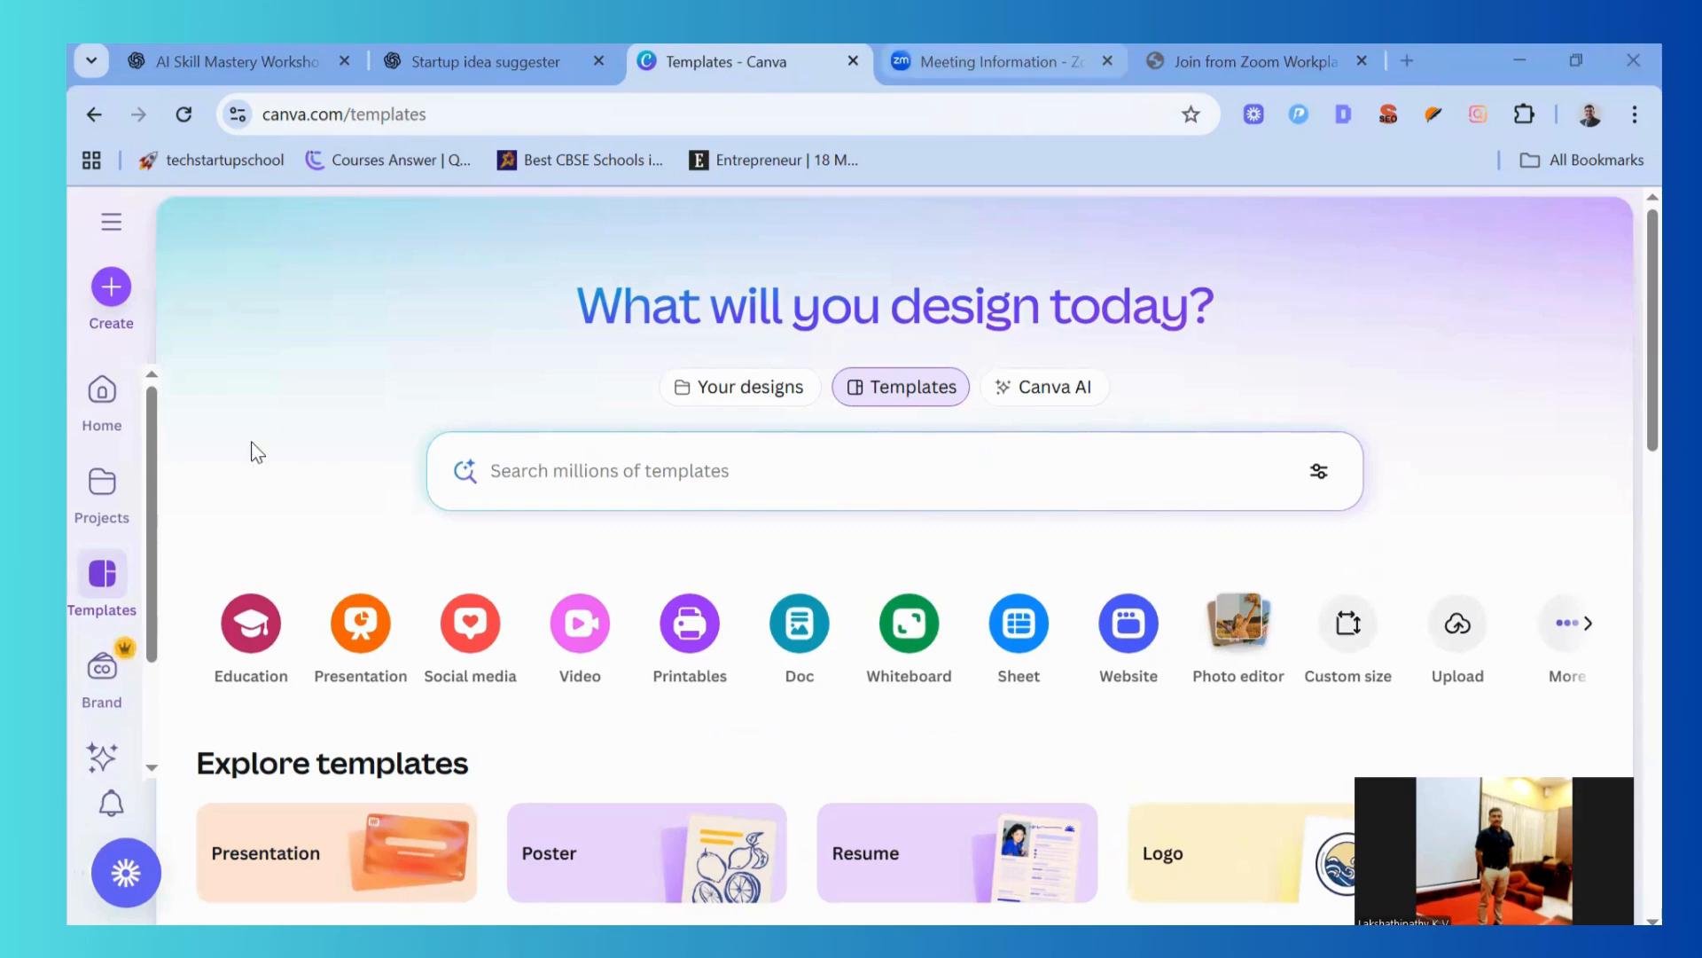
# Open the chooser for creating a new design
pyautogui.click(113, 297)
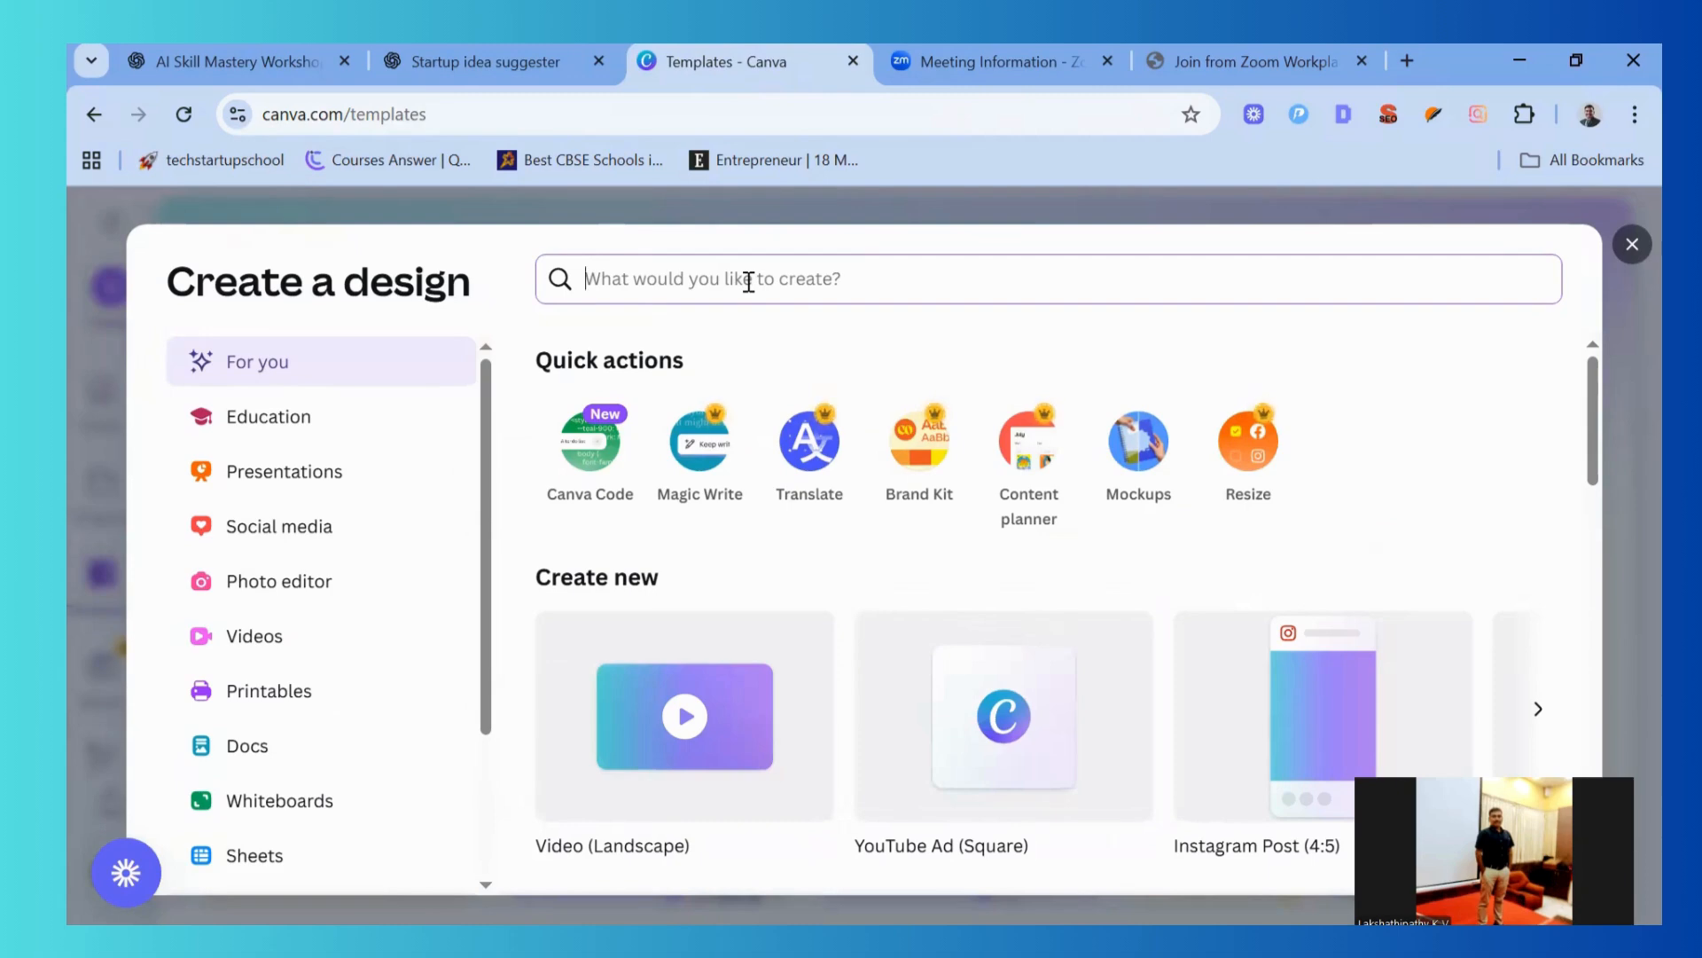
pyautogui.write('post')
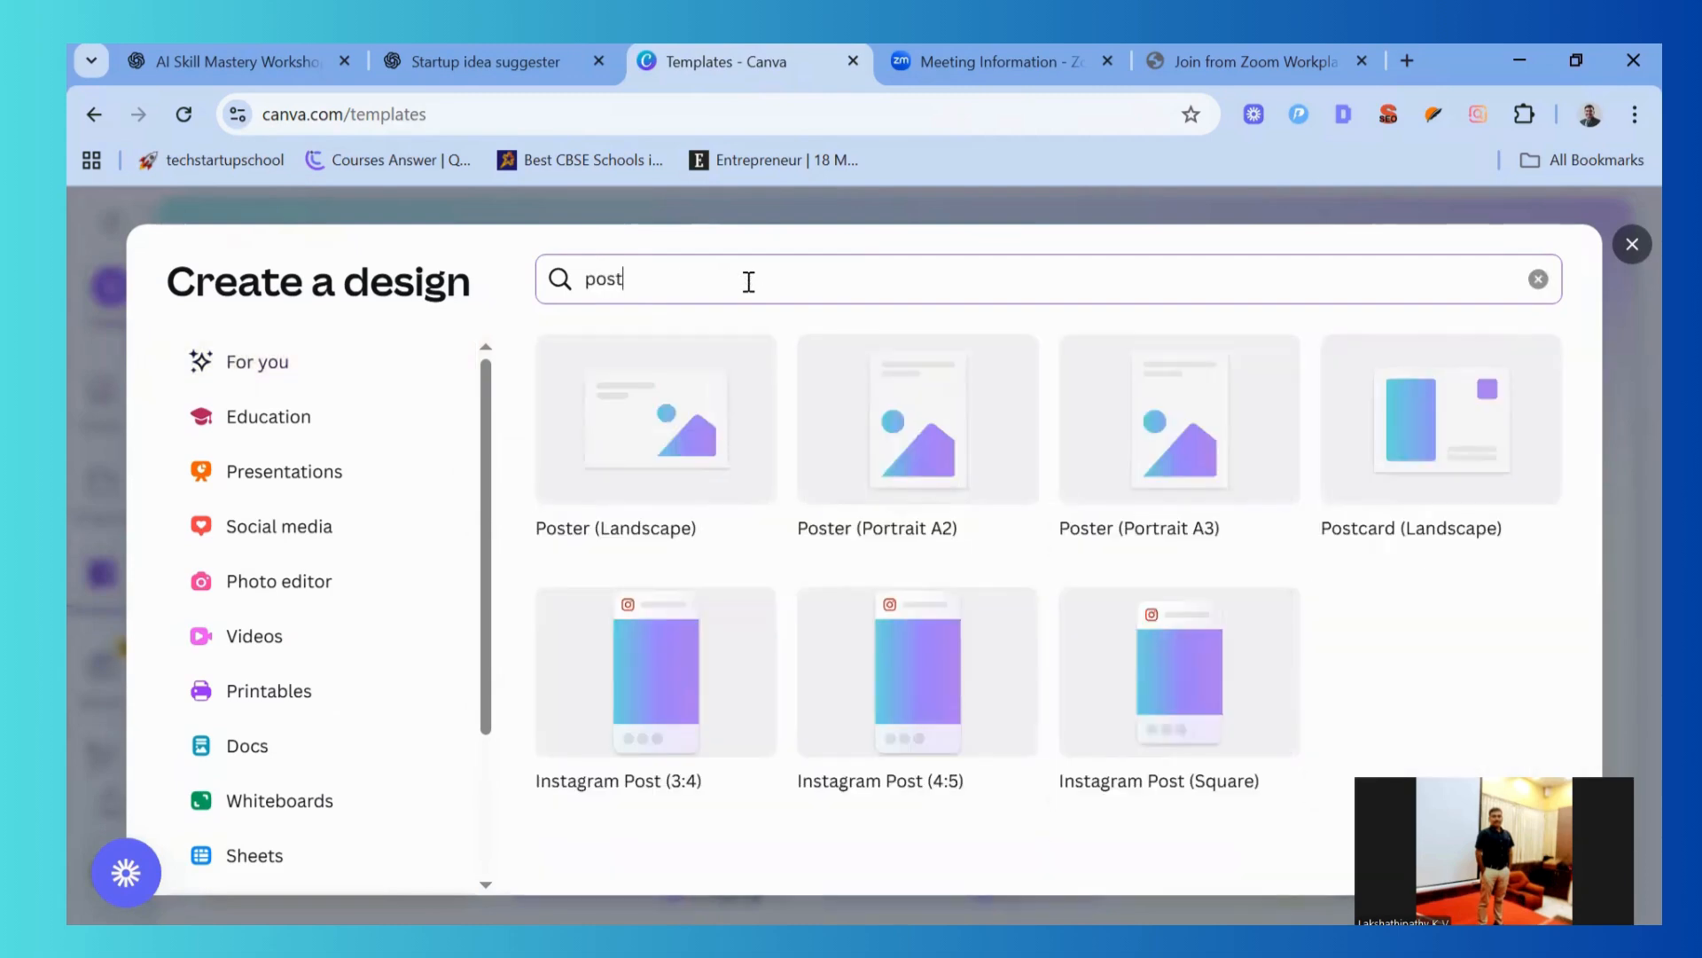
pyautogui.press('BackSpace')
pyautogui.press('BackSpace')
pyautogui.press('BackSpace')
pyautogui.press('BackSpace')
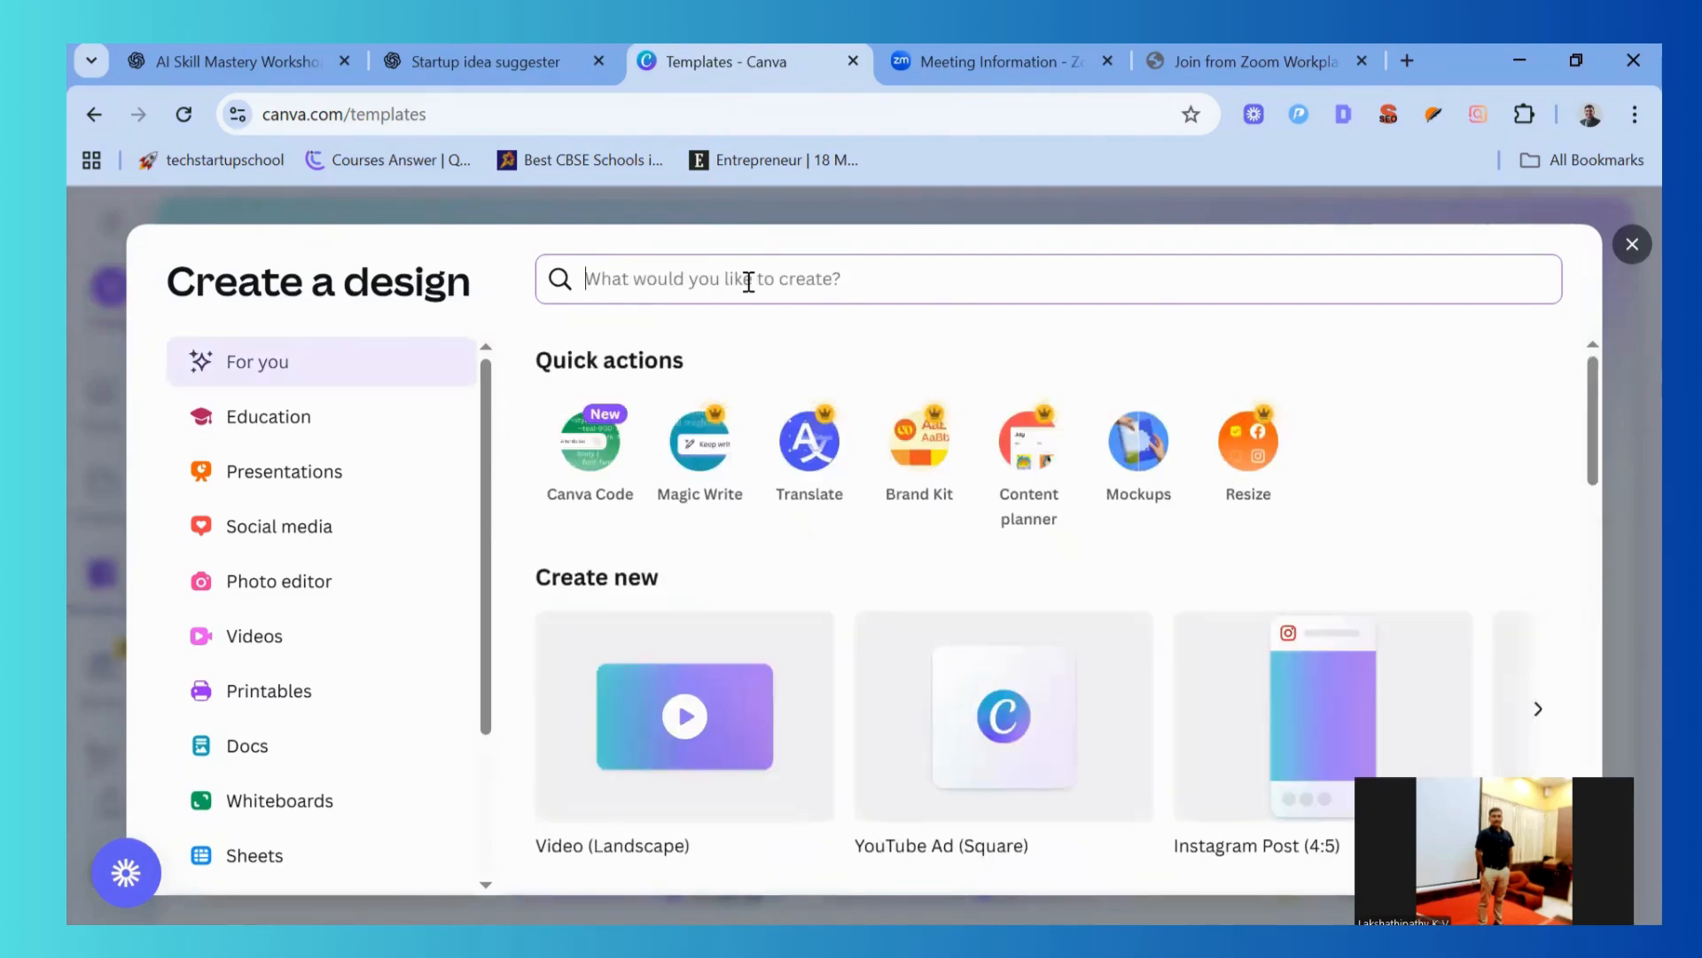
# Search the design types for "instagram" and create a blank Instagram Post (Square) design
pyautogui.write('inst')
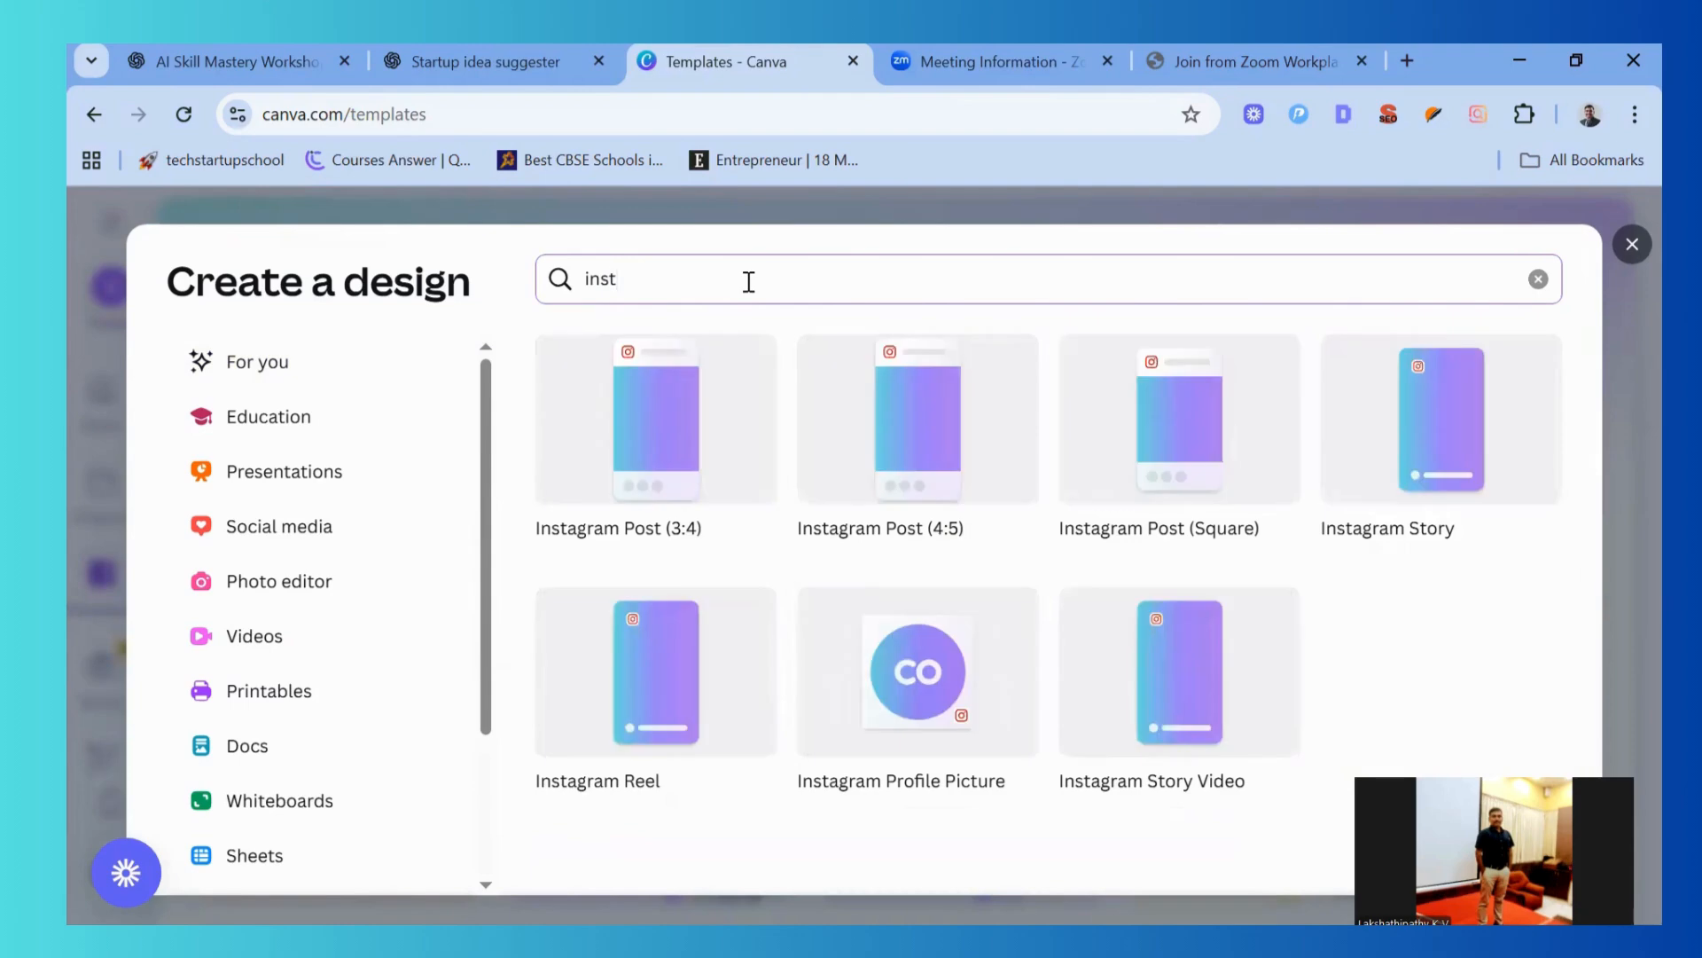
pyautogui.write('agram')
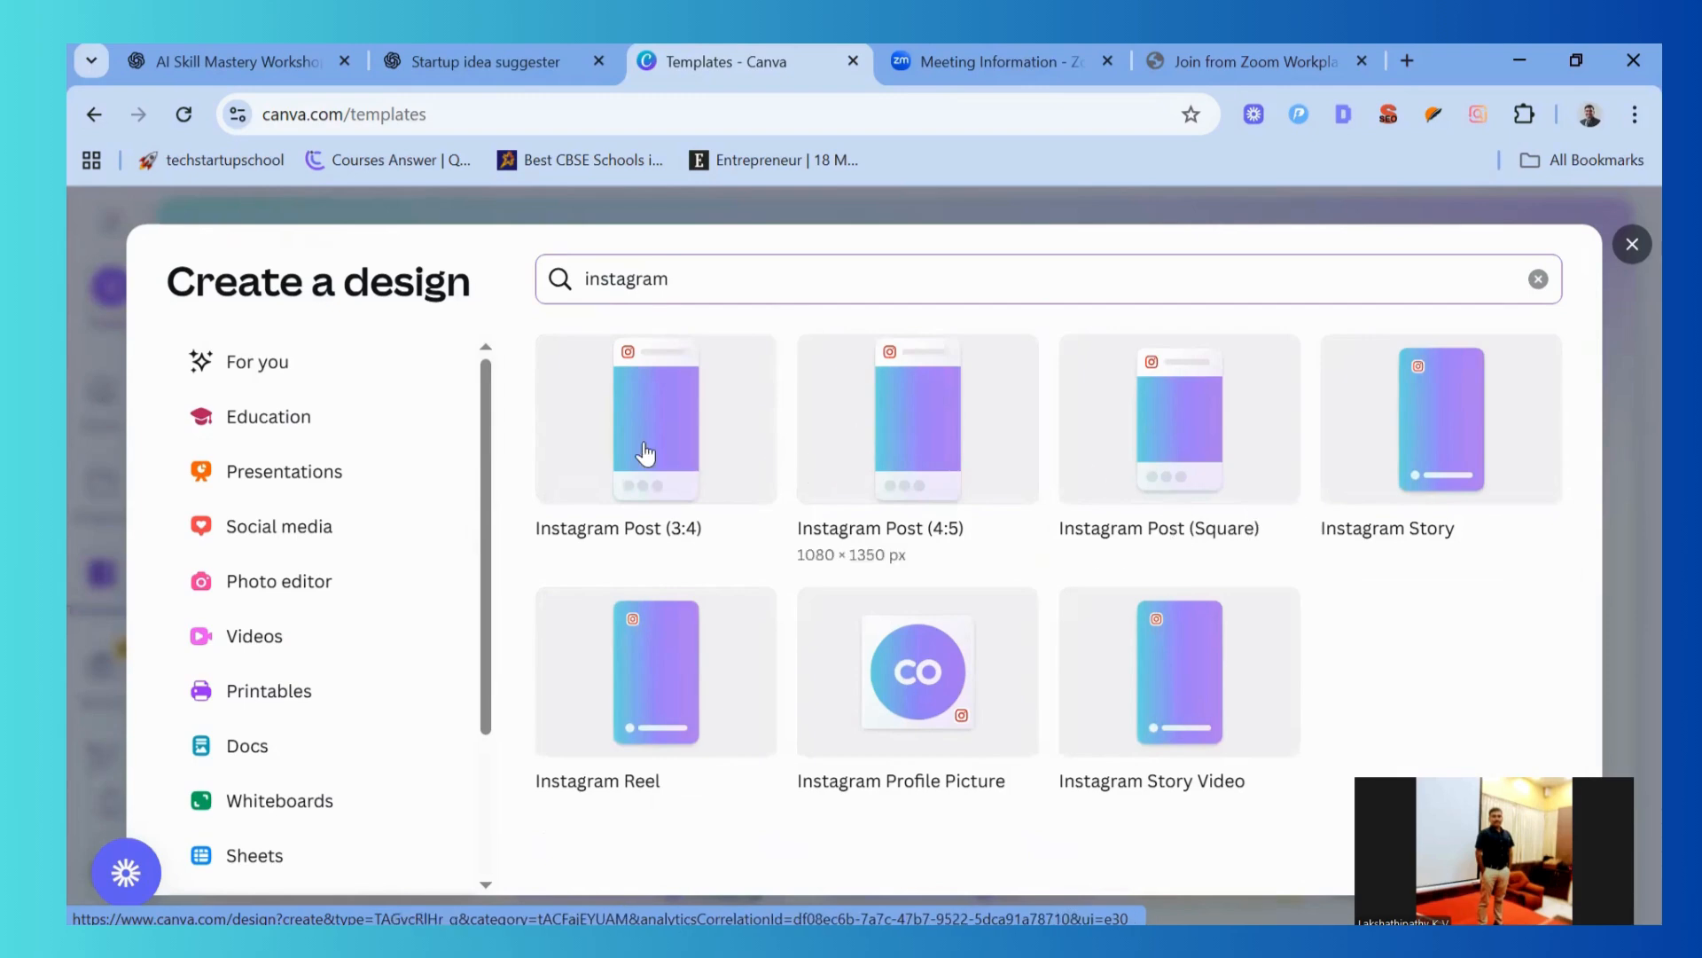
pyautogui.click(1189, 447)
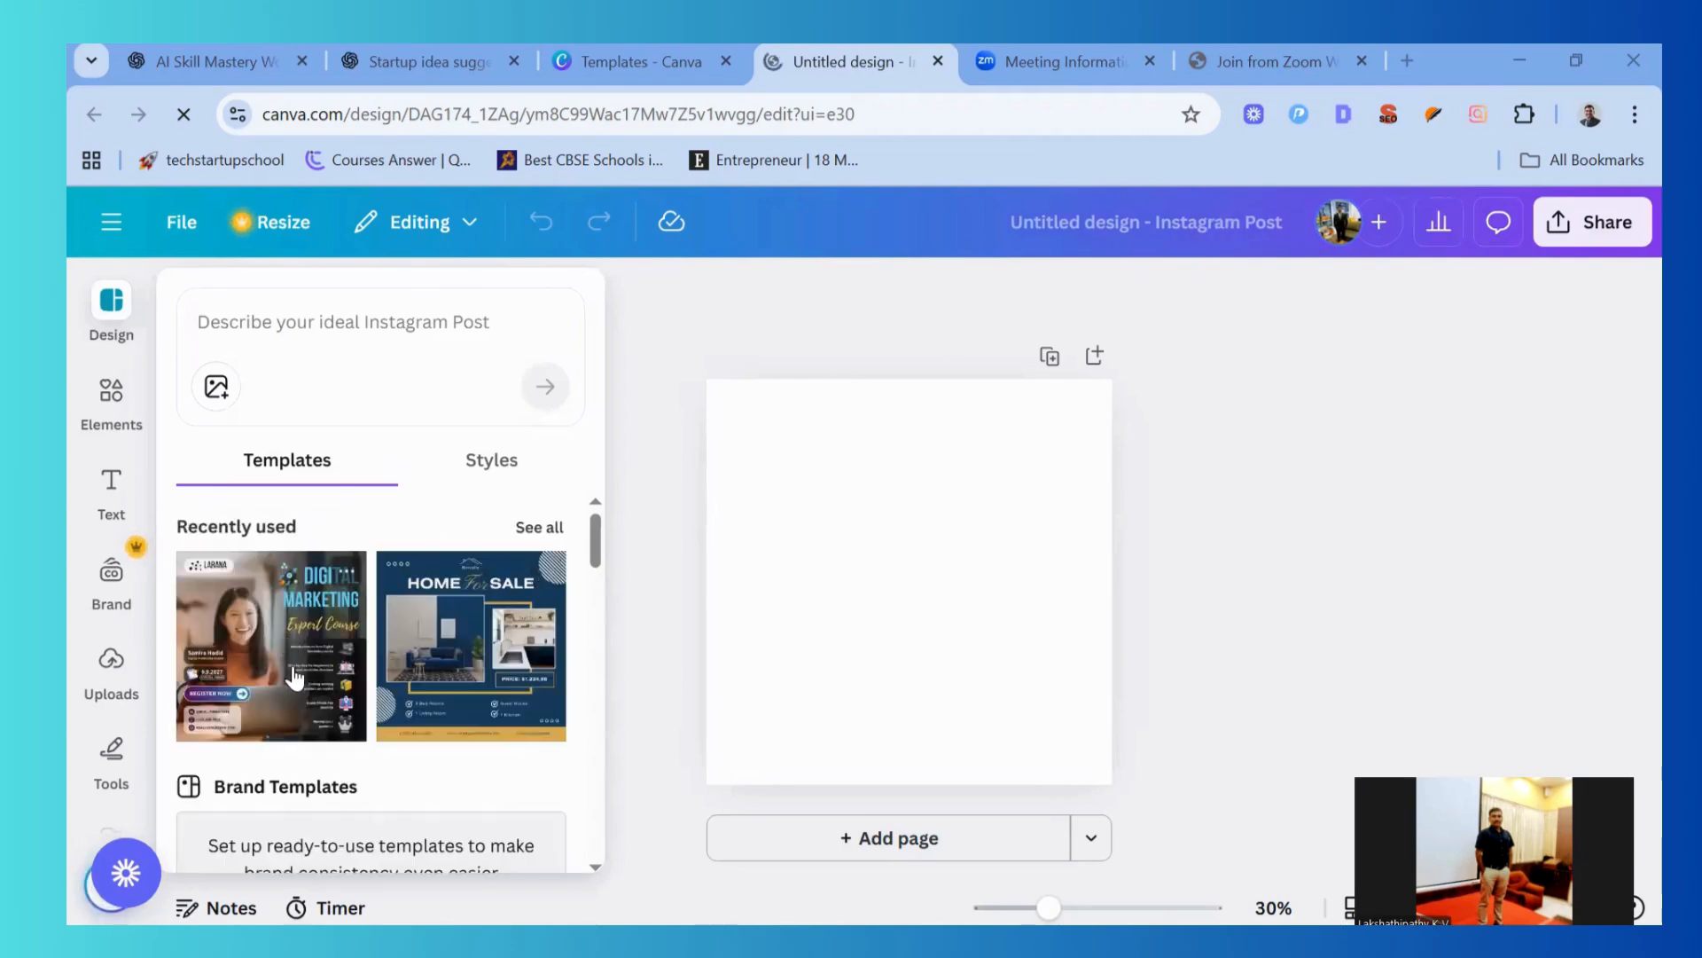
# Browse the available templates for the Instagram post
pyautogui.scroll(-3, 296, 678)
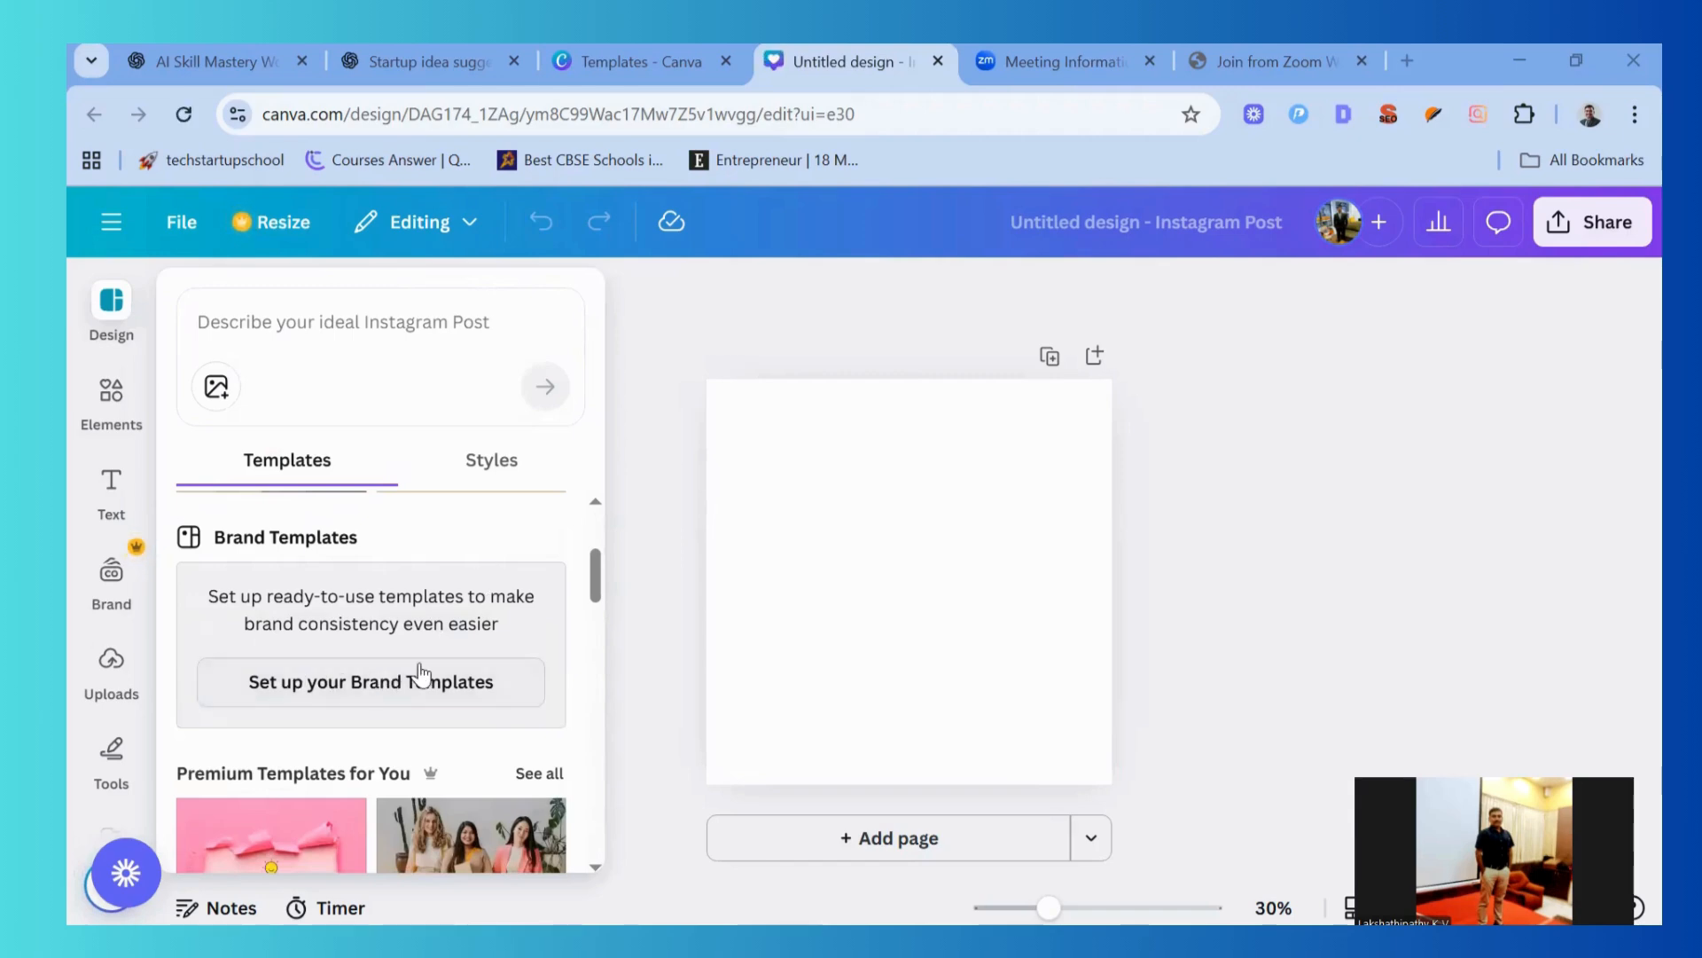
pyautogui.scroll(-3, 419, 691)
pyautogui.scroll(-3, 420, 691)
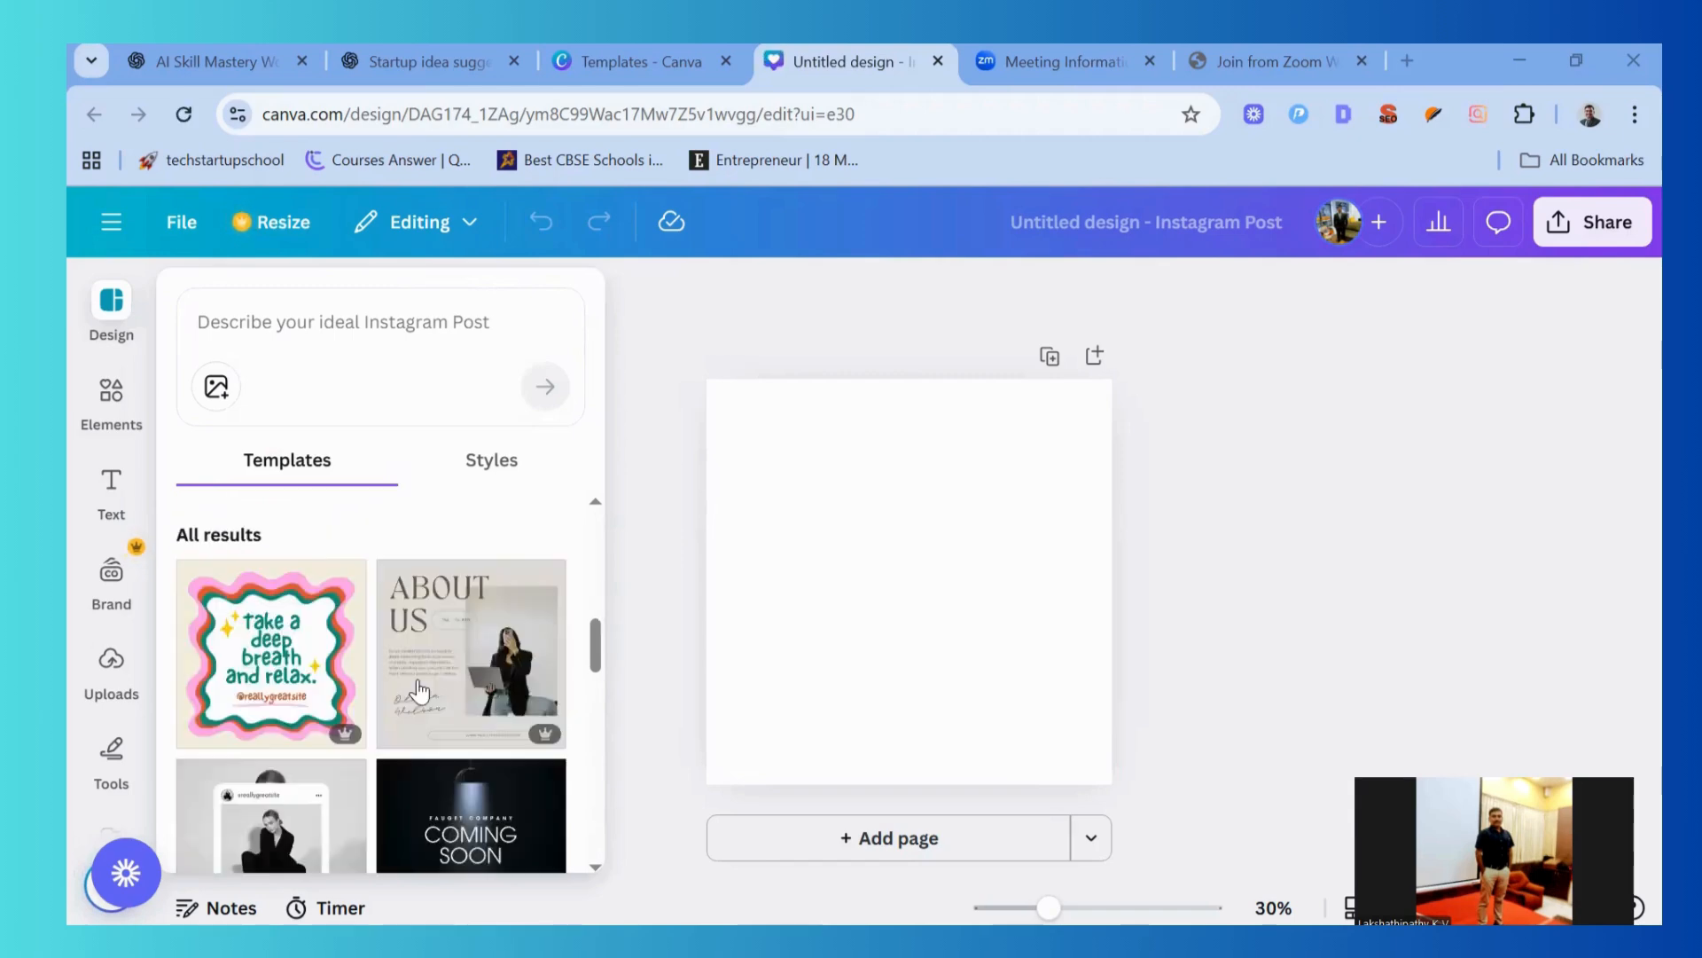
pyautogui.scroll(-1, 419, 690)
pyautogui.scroll(-2, 419, 717)
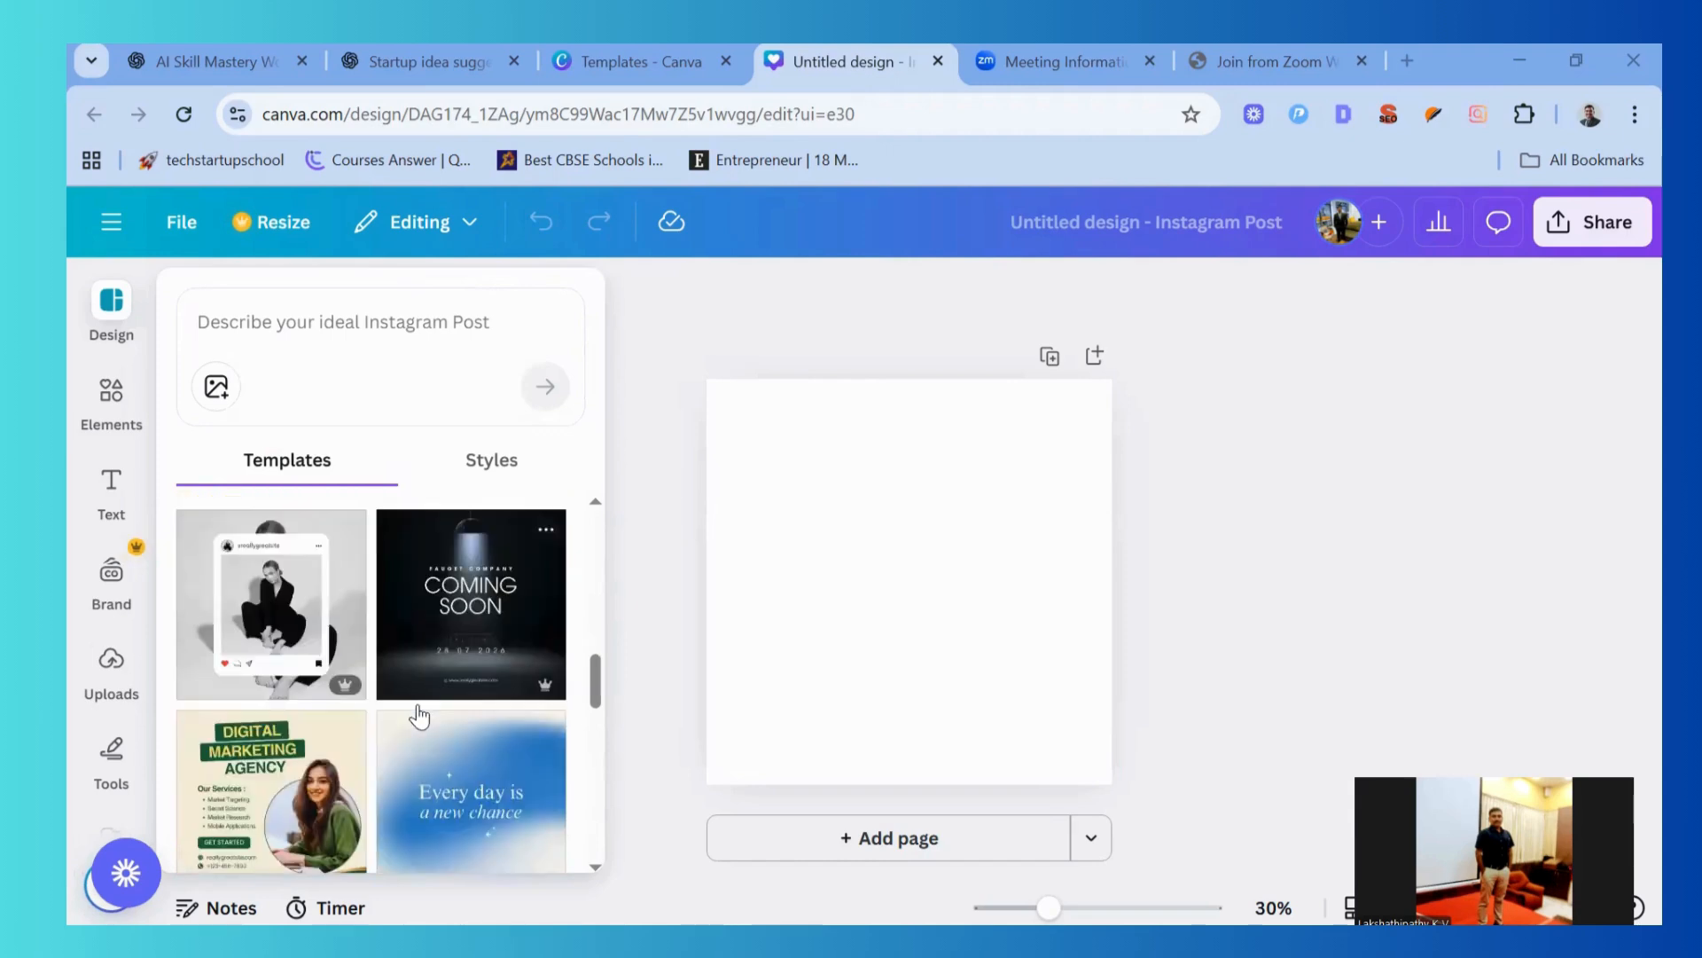
pyautogui.scroll(-3, 419, 716)
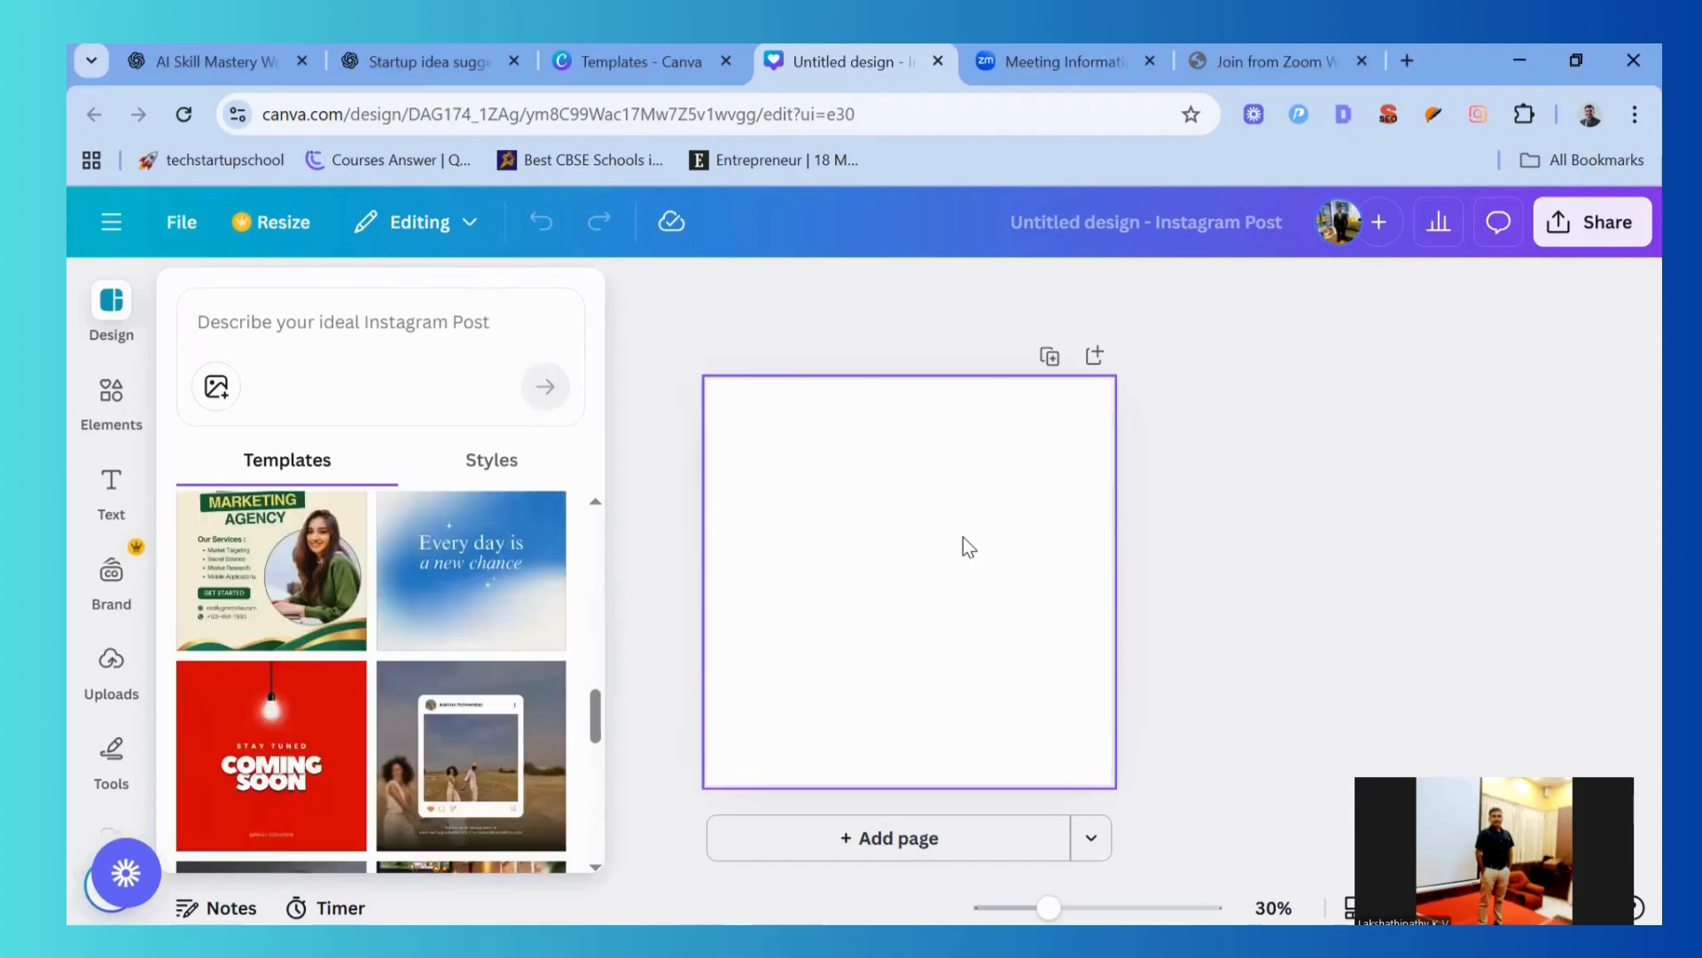
# Fill the blank page's background with the default blue-to-pink linear gradient
pyautogui.click(941, 538)
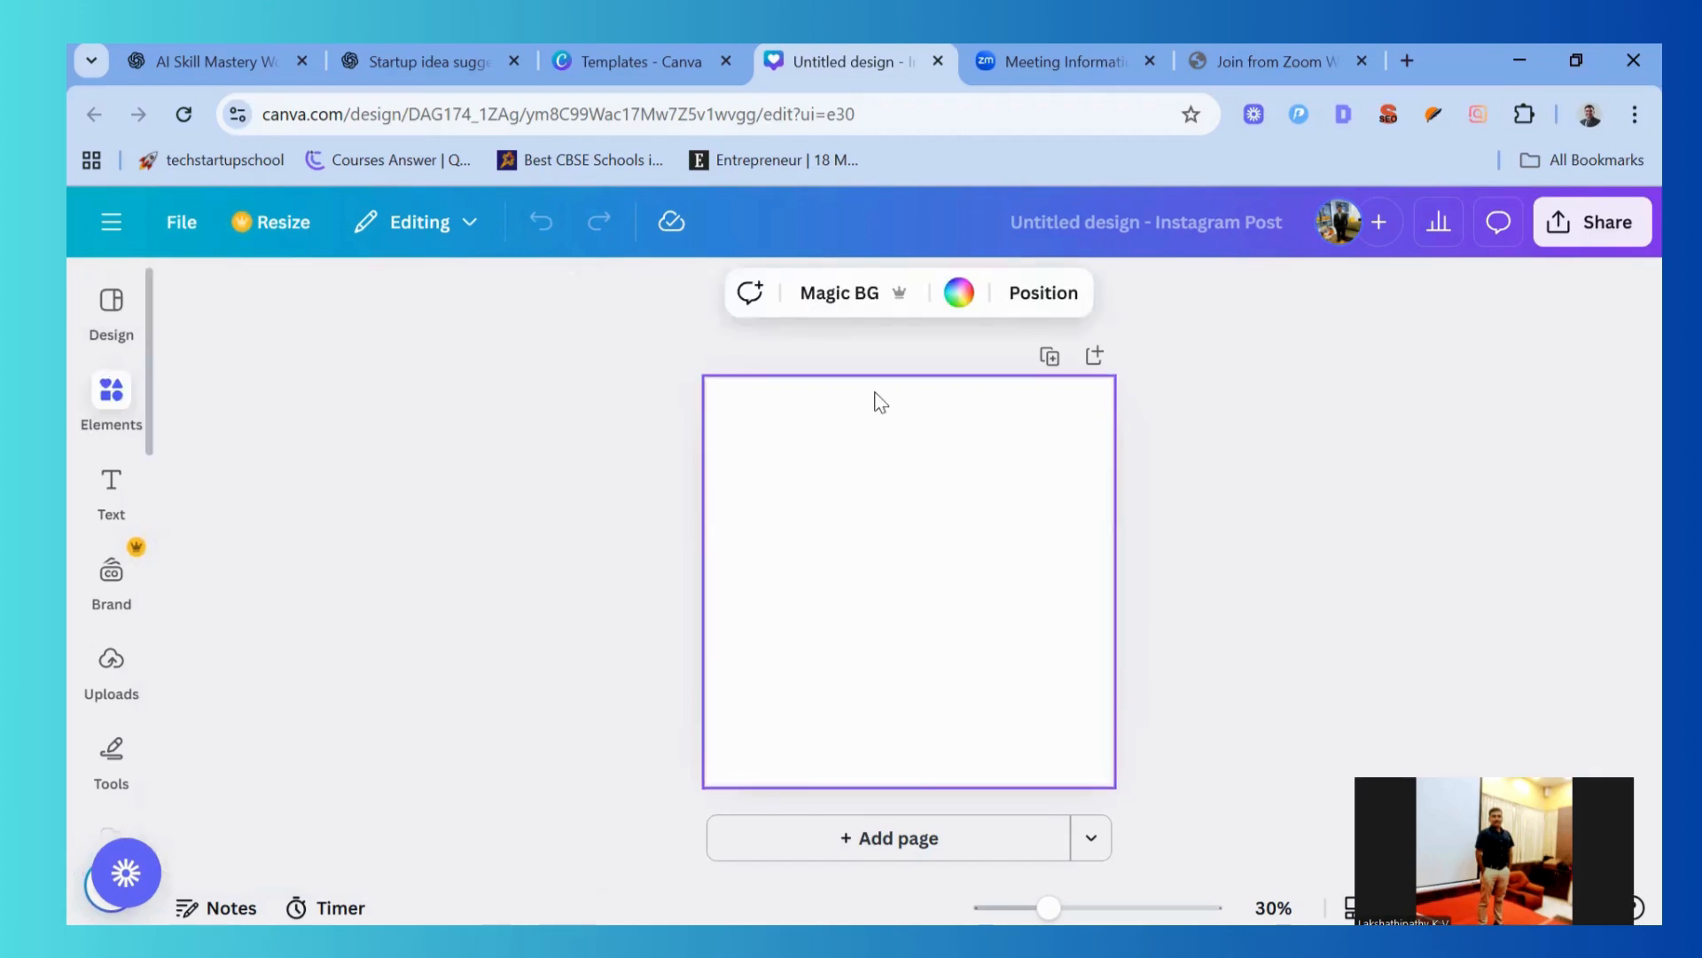
pyautogui.click(959, 307)
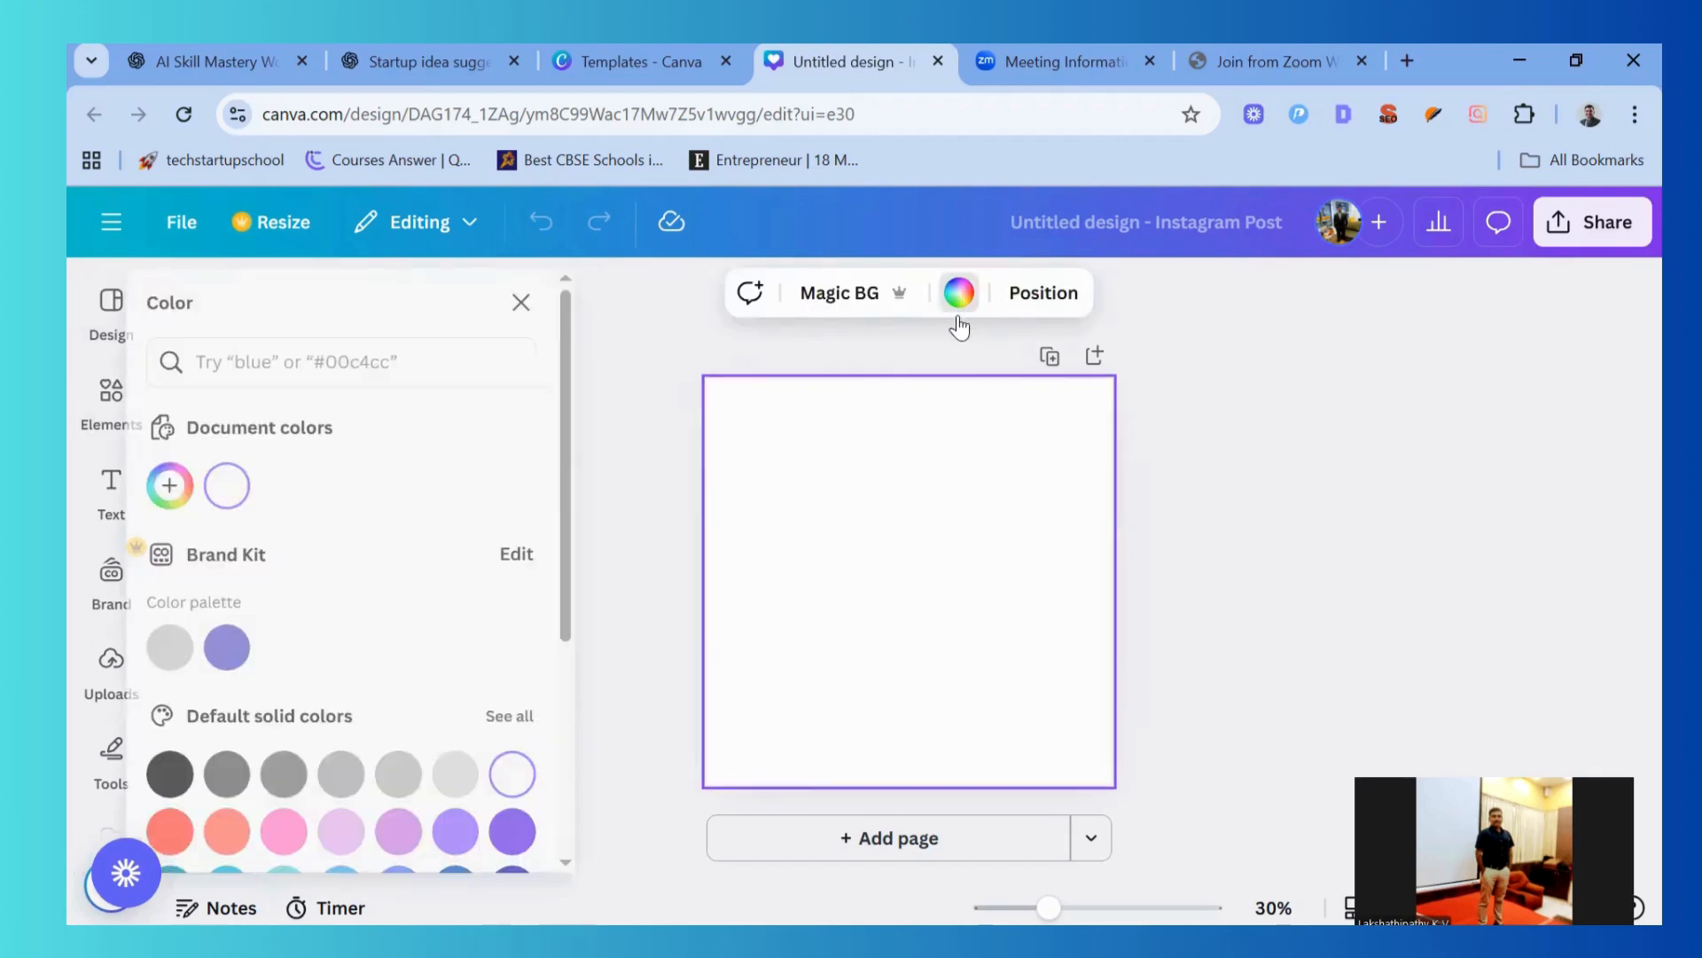
pyautogui.scroll(-2, 360, 661)
pyautogui.scroll(-3, 360, 661)
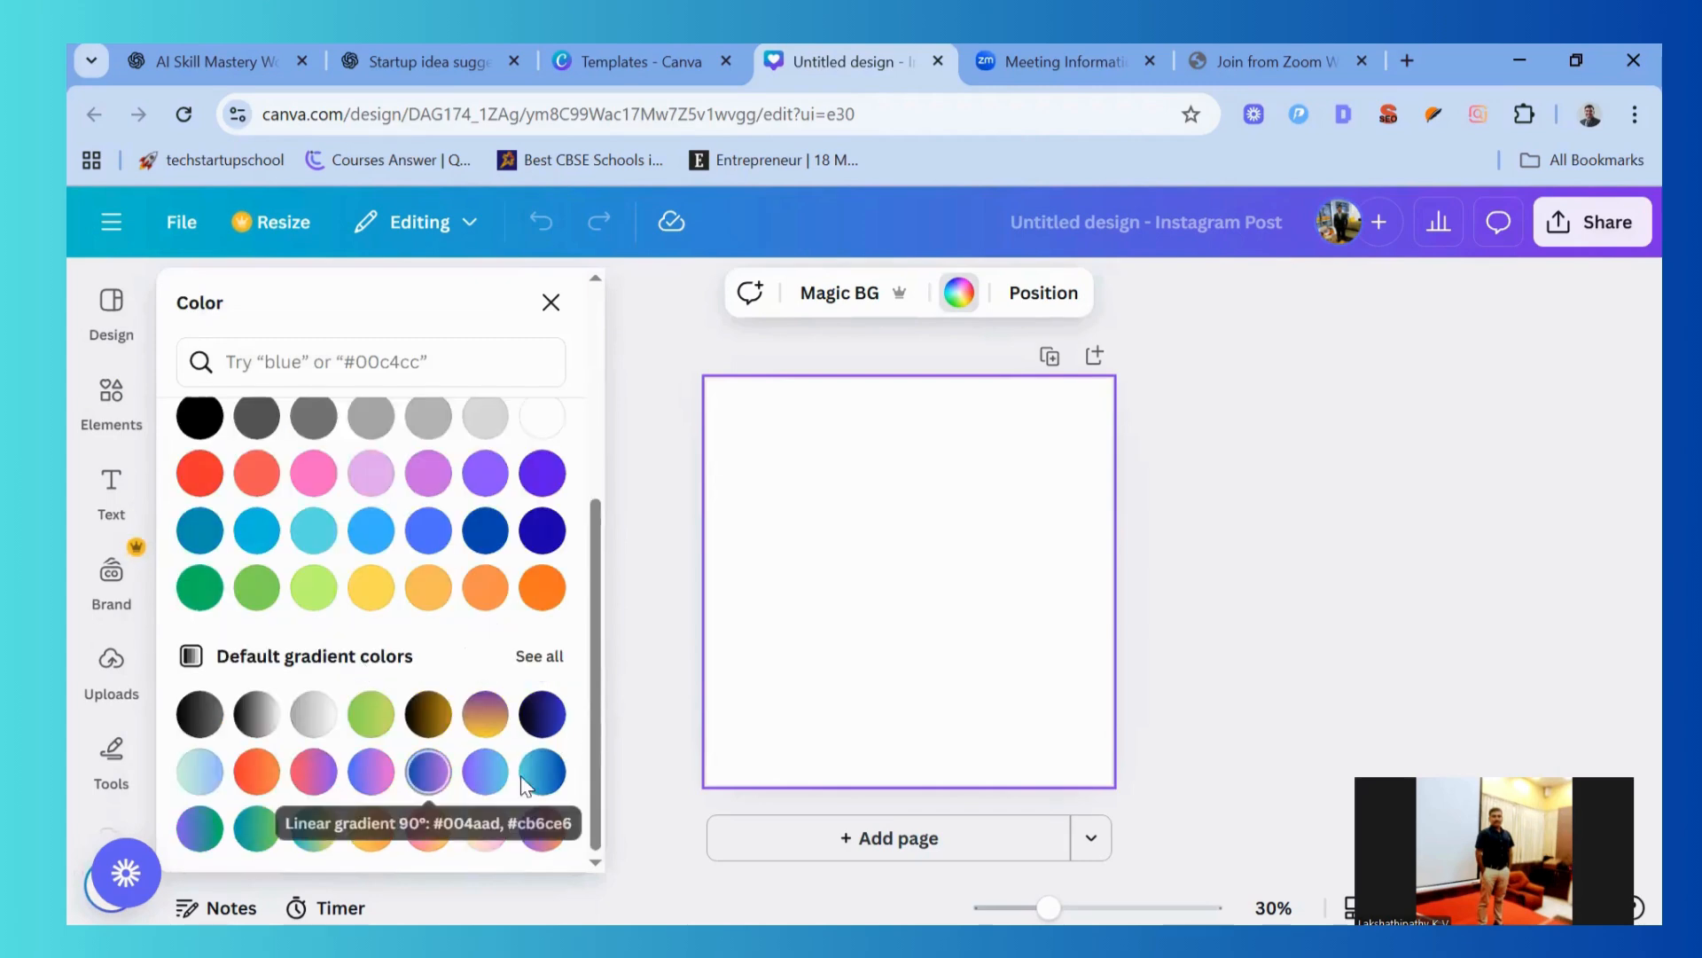
pyautogui.click(371, 772)
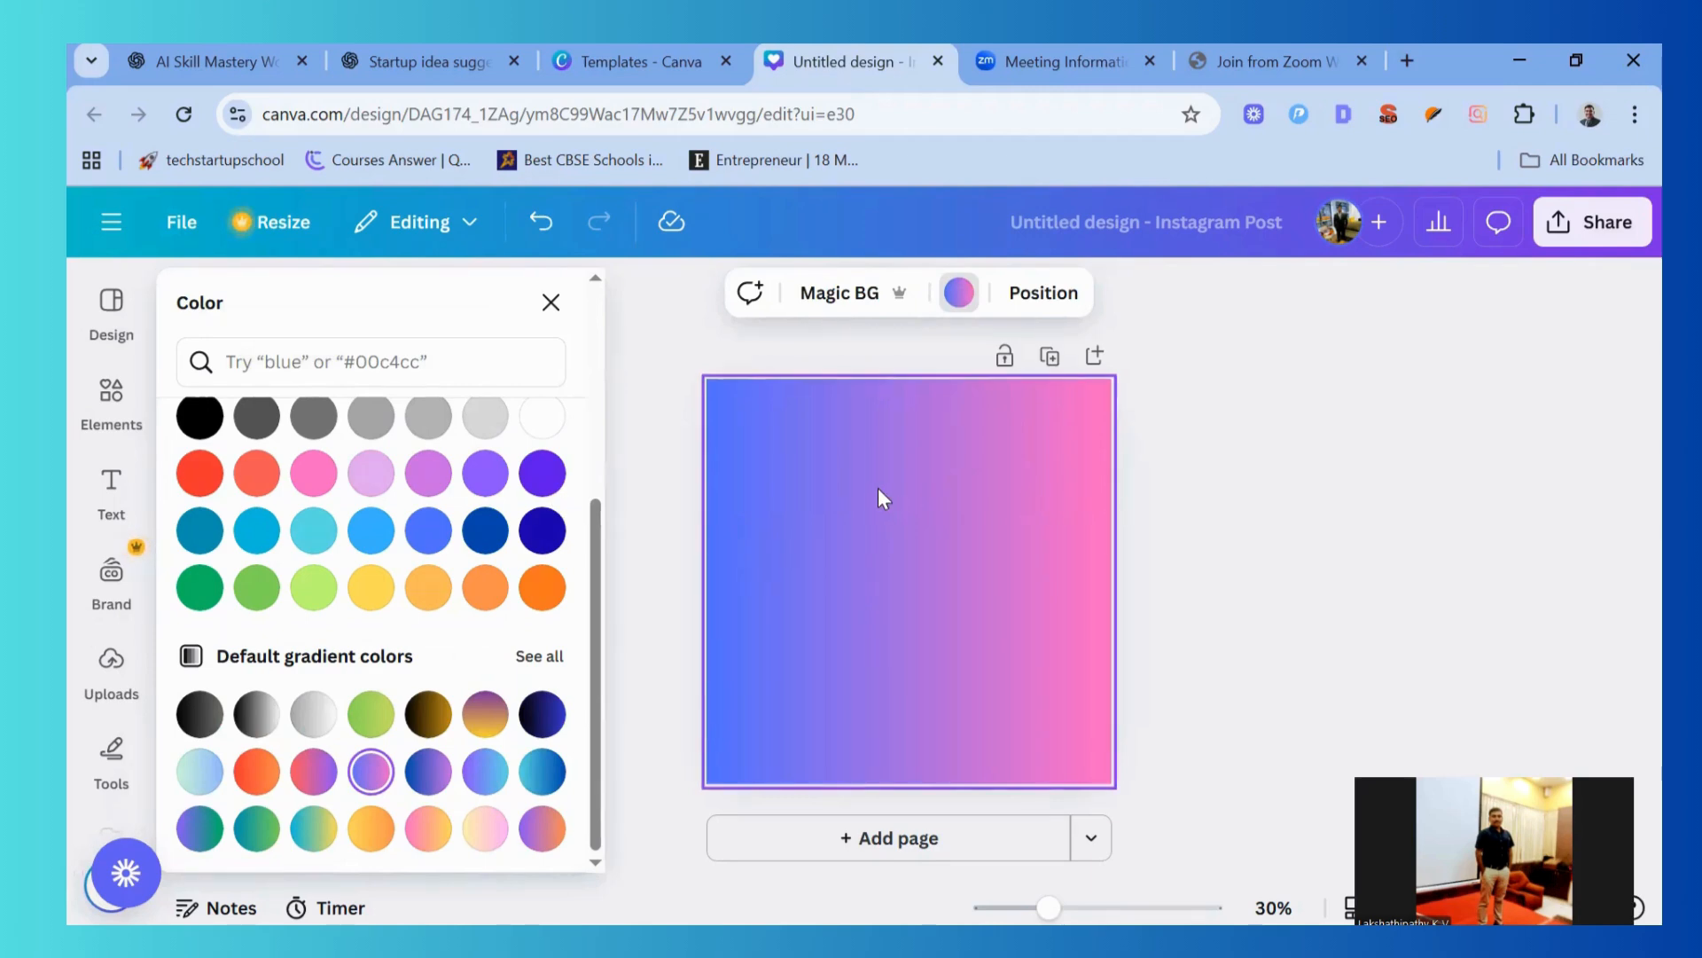
# Add a heading in the default text style and move it to the upper part of the page, centred horizontally
pyautogui.click(114, 497)
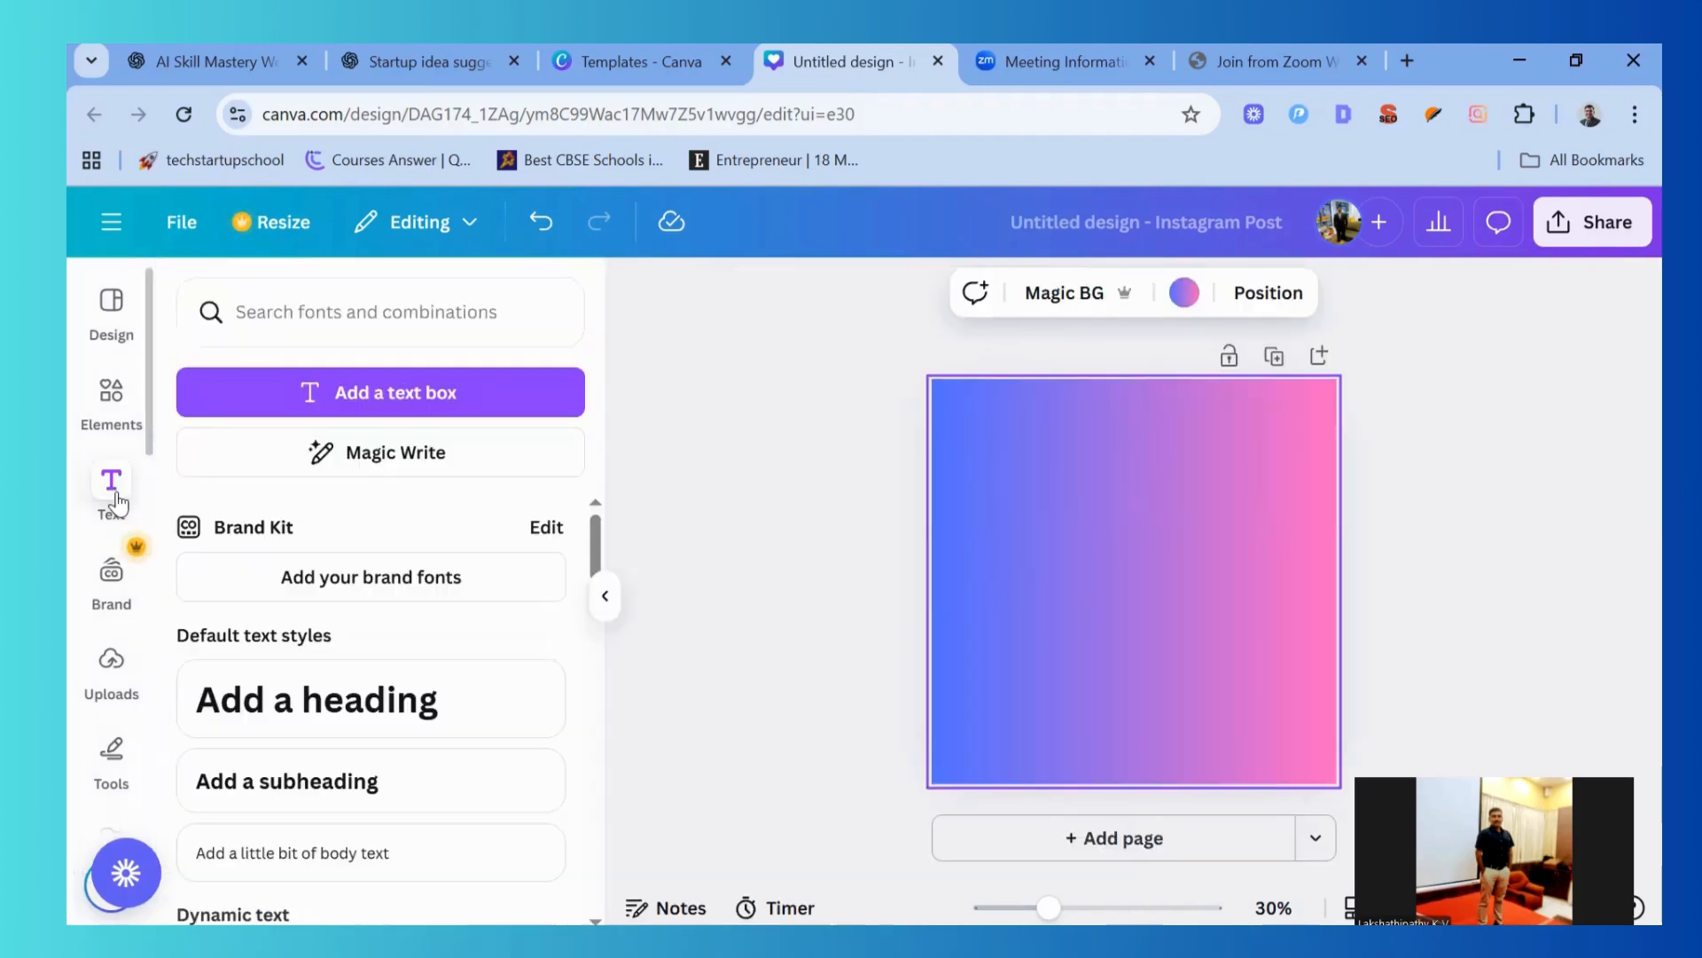
pyautogui.click(301, 709)
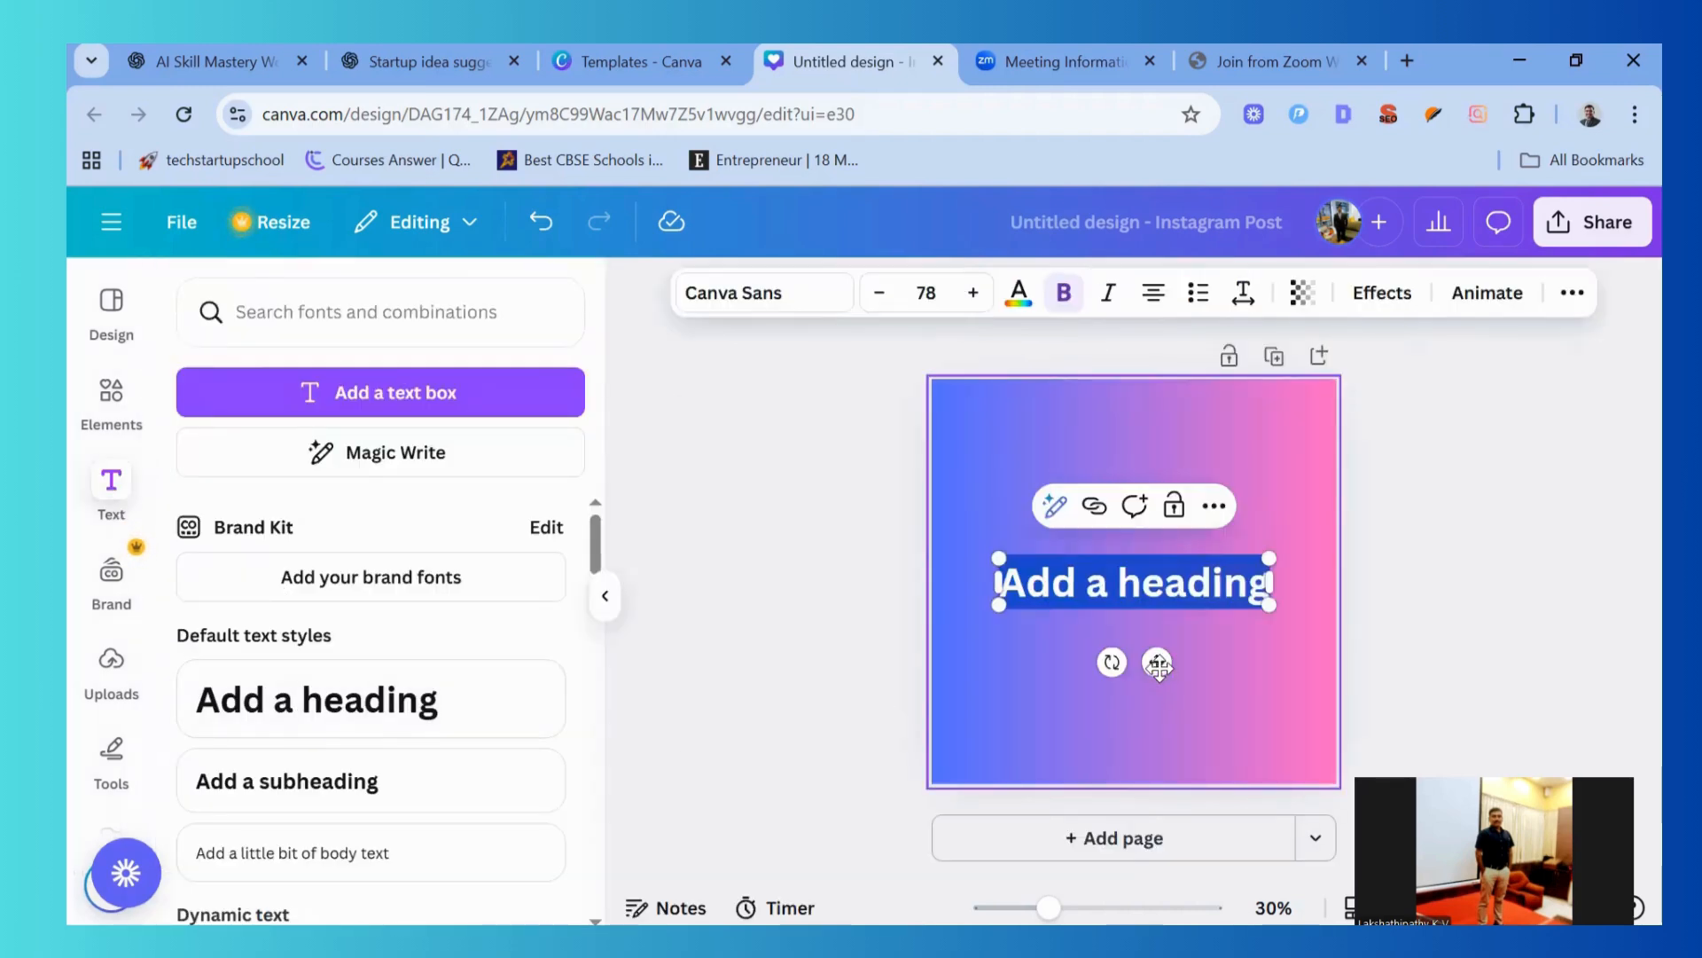
pyautogui.moveTo(1155, 661); pyautogui.dragTo(1165, 551)
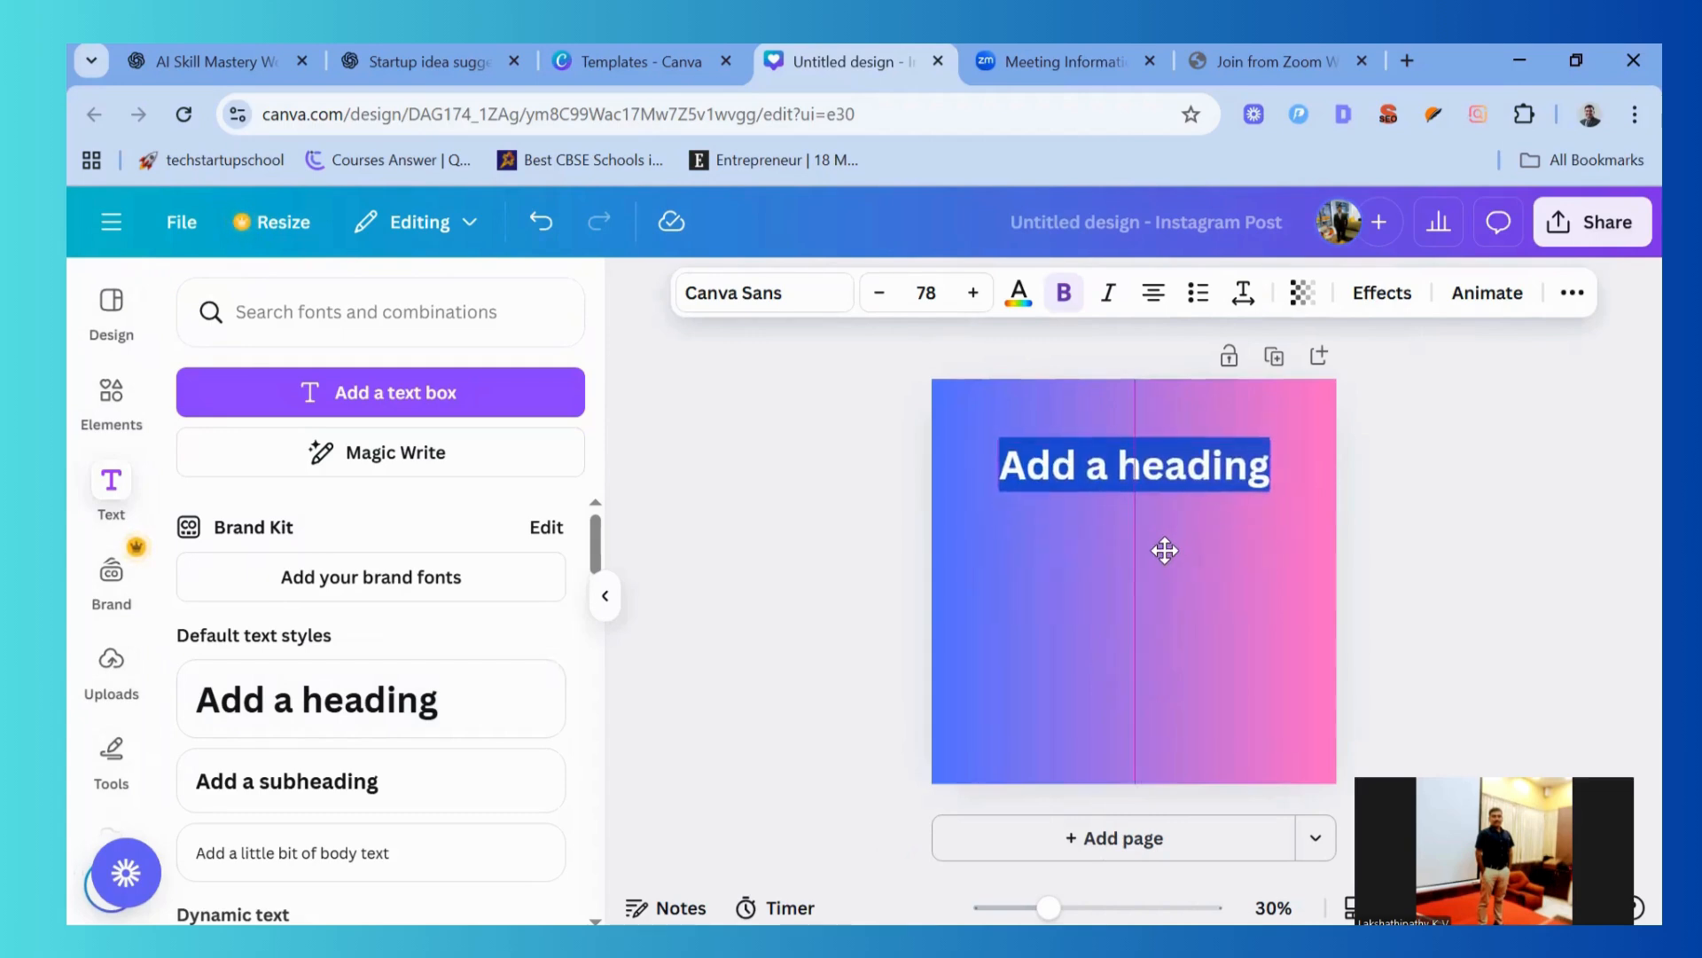
pyautogui.click(1105, 667)
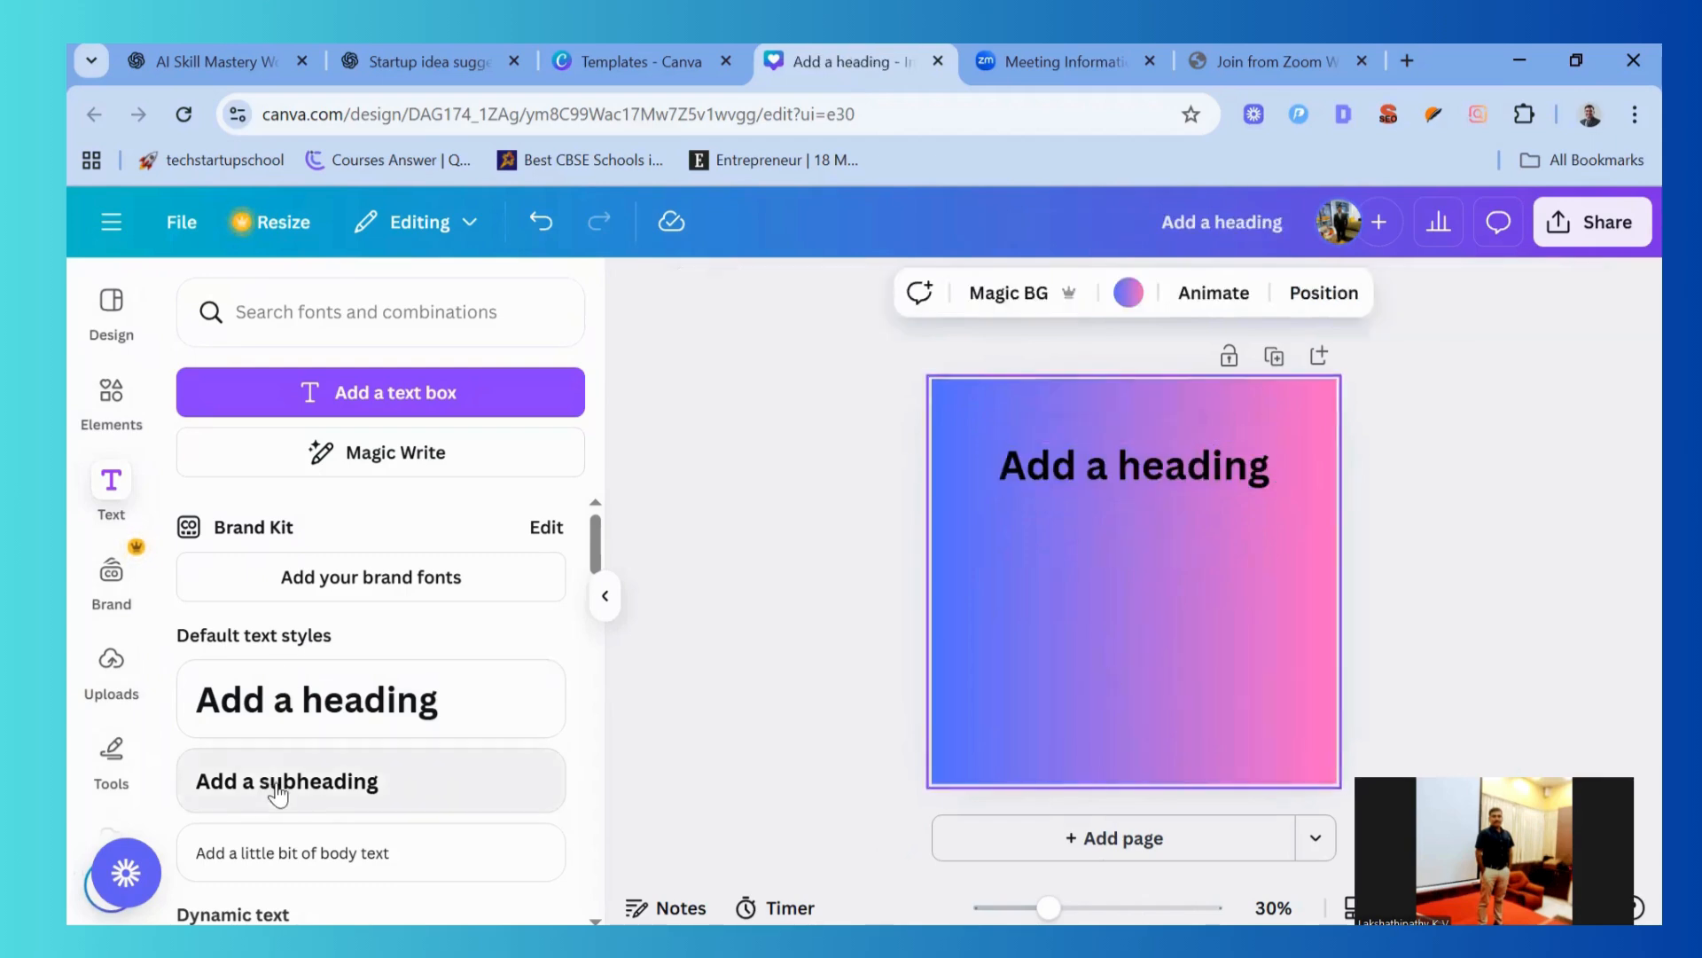
# Add two subheadings in the default text style below the heading, spacing the second one beneath the first
pyautogui.click(266, 791)
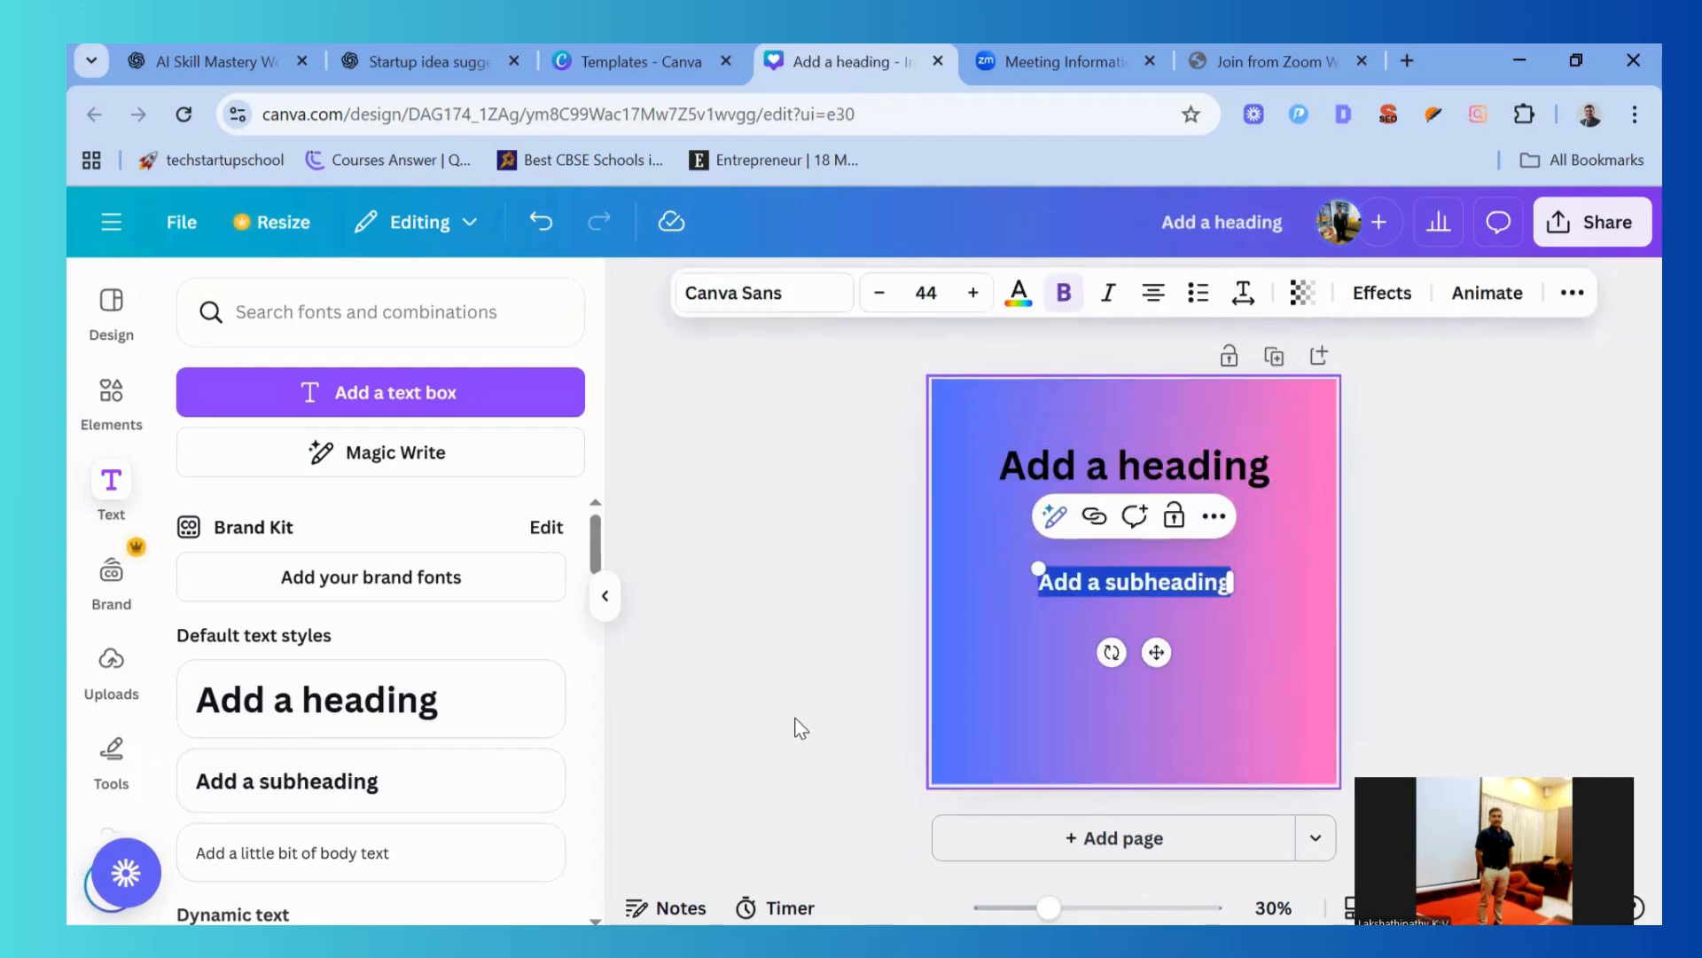
pyautogui.click(353, 785)
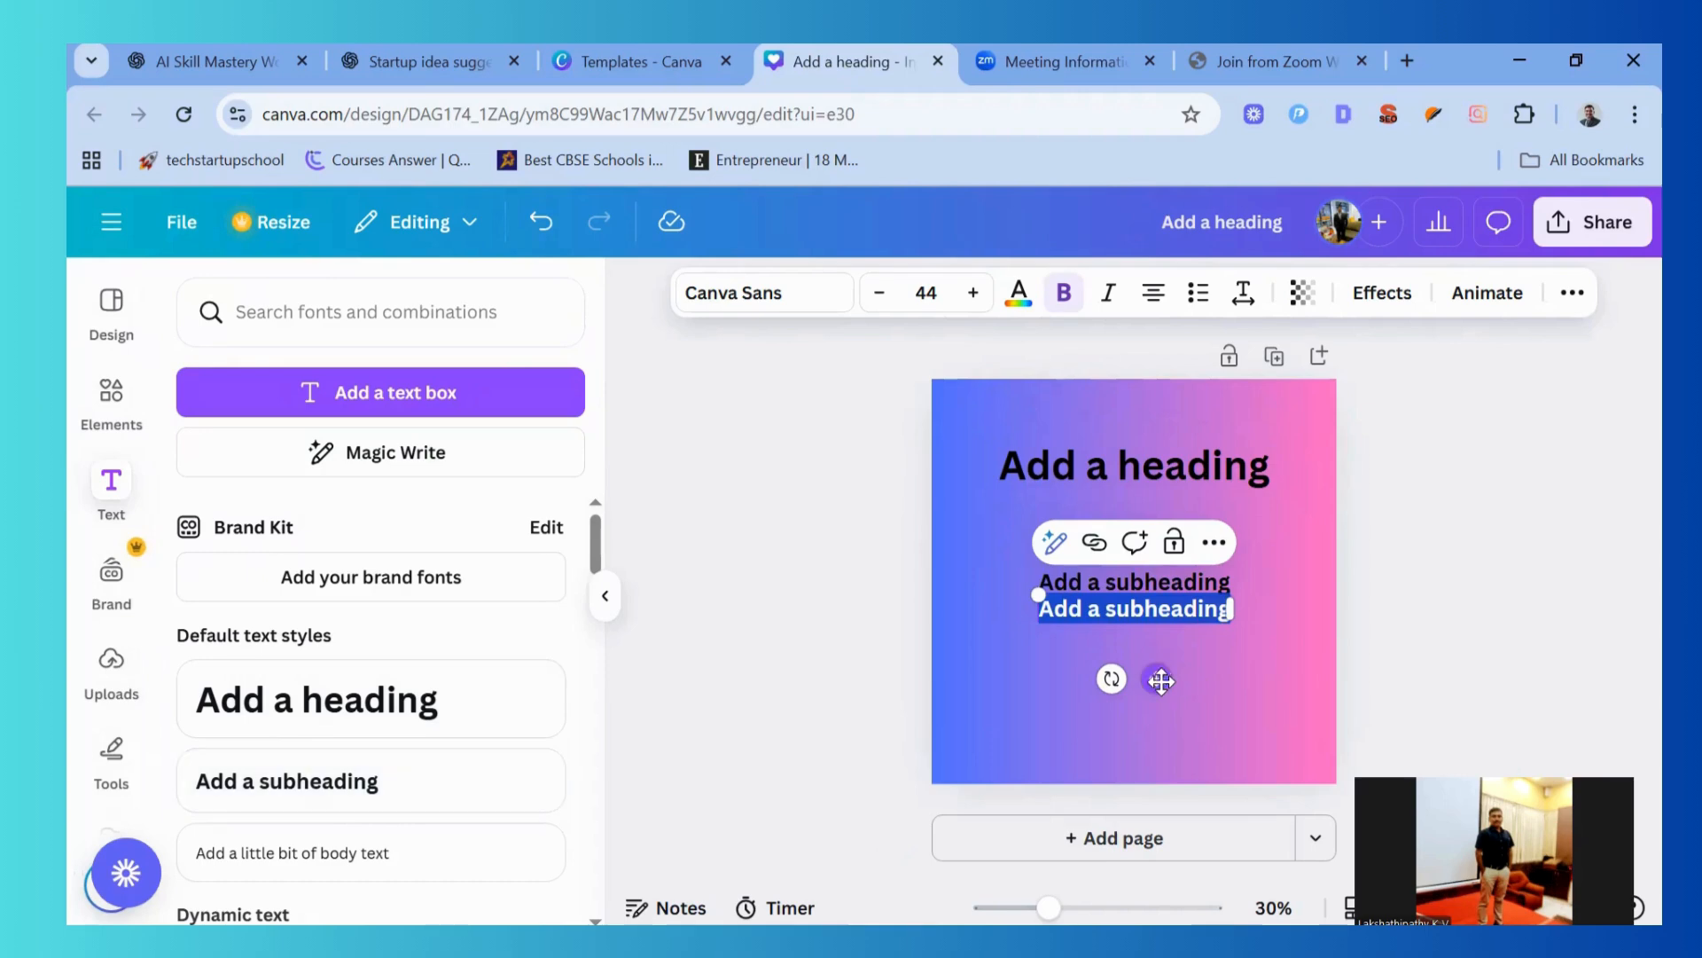
pyautogui.moveTo(1157, 679); pyautogui.dragTo(1163, 725)
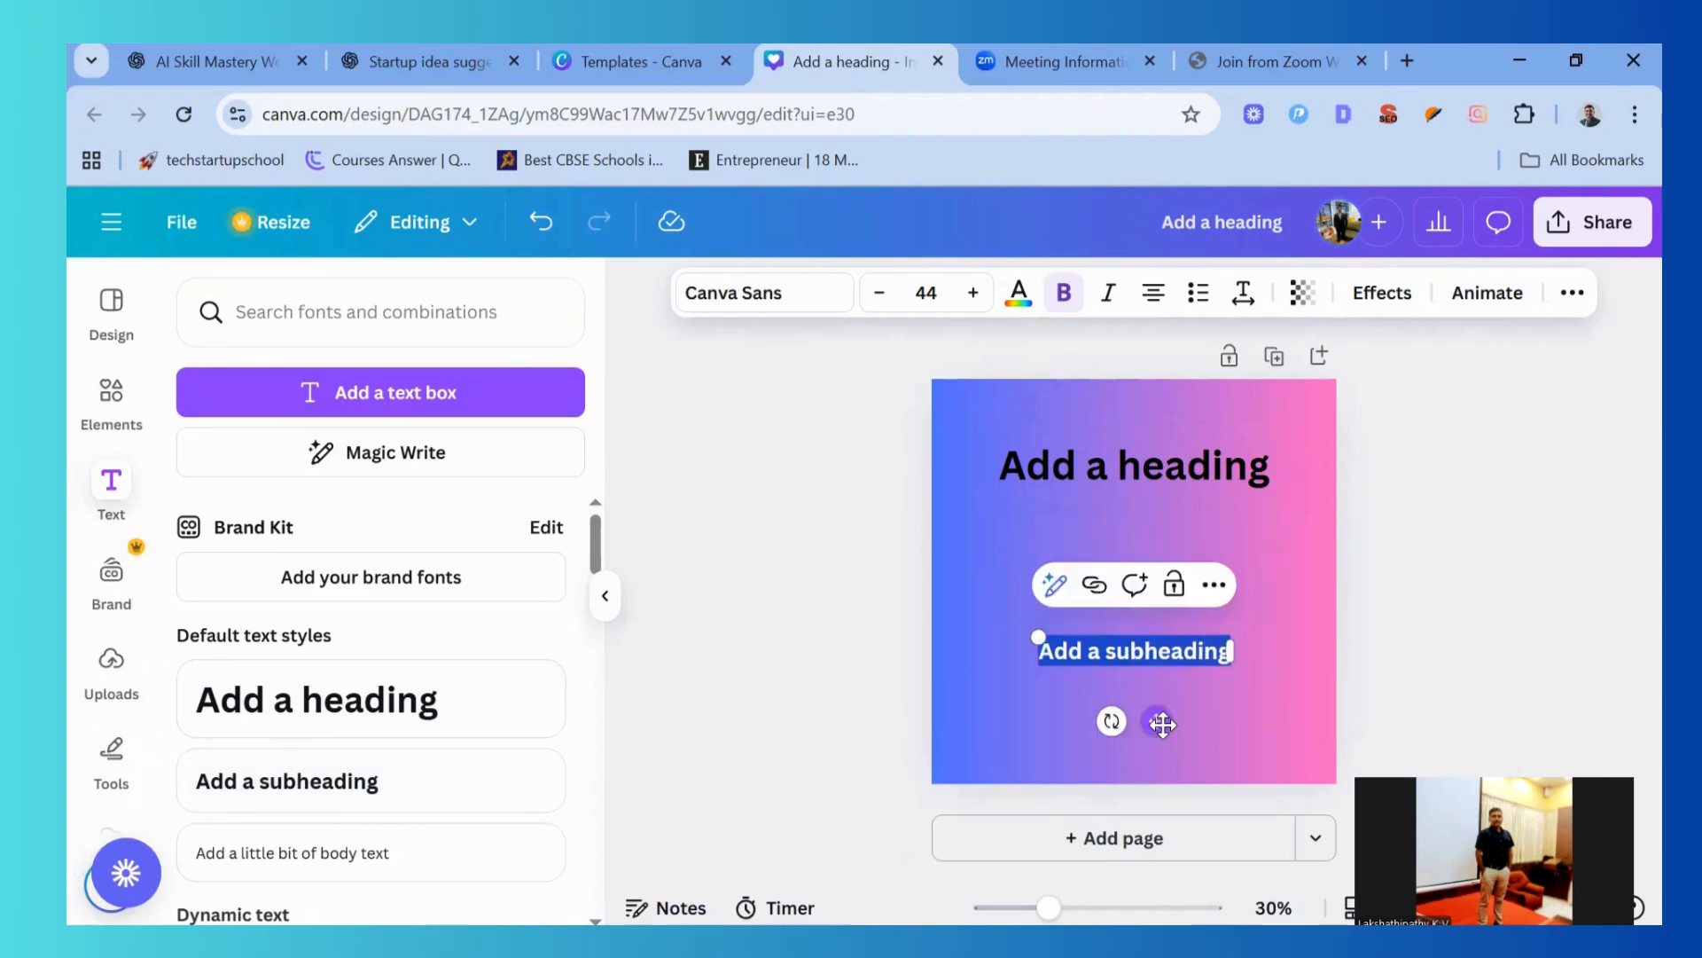
pyautogui.click(1087, 605)
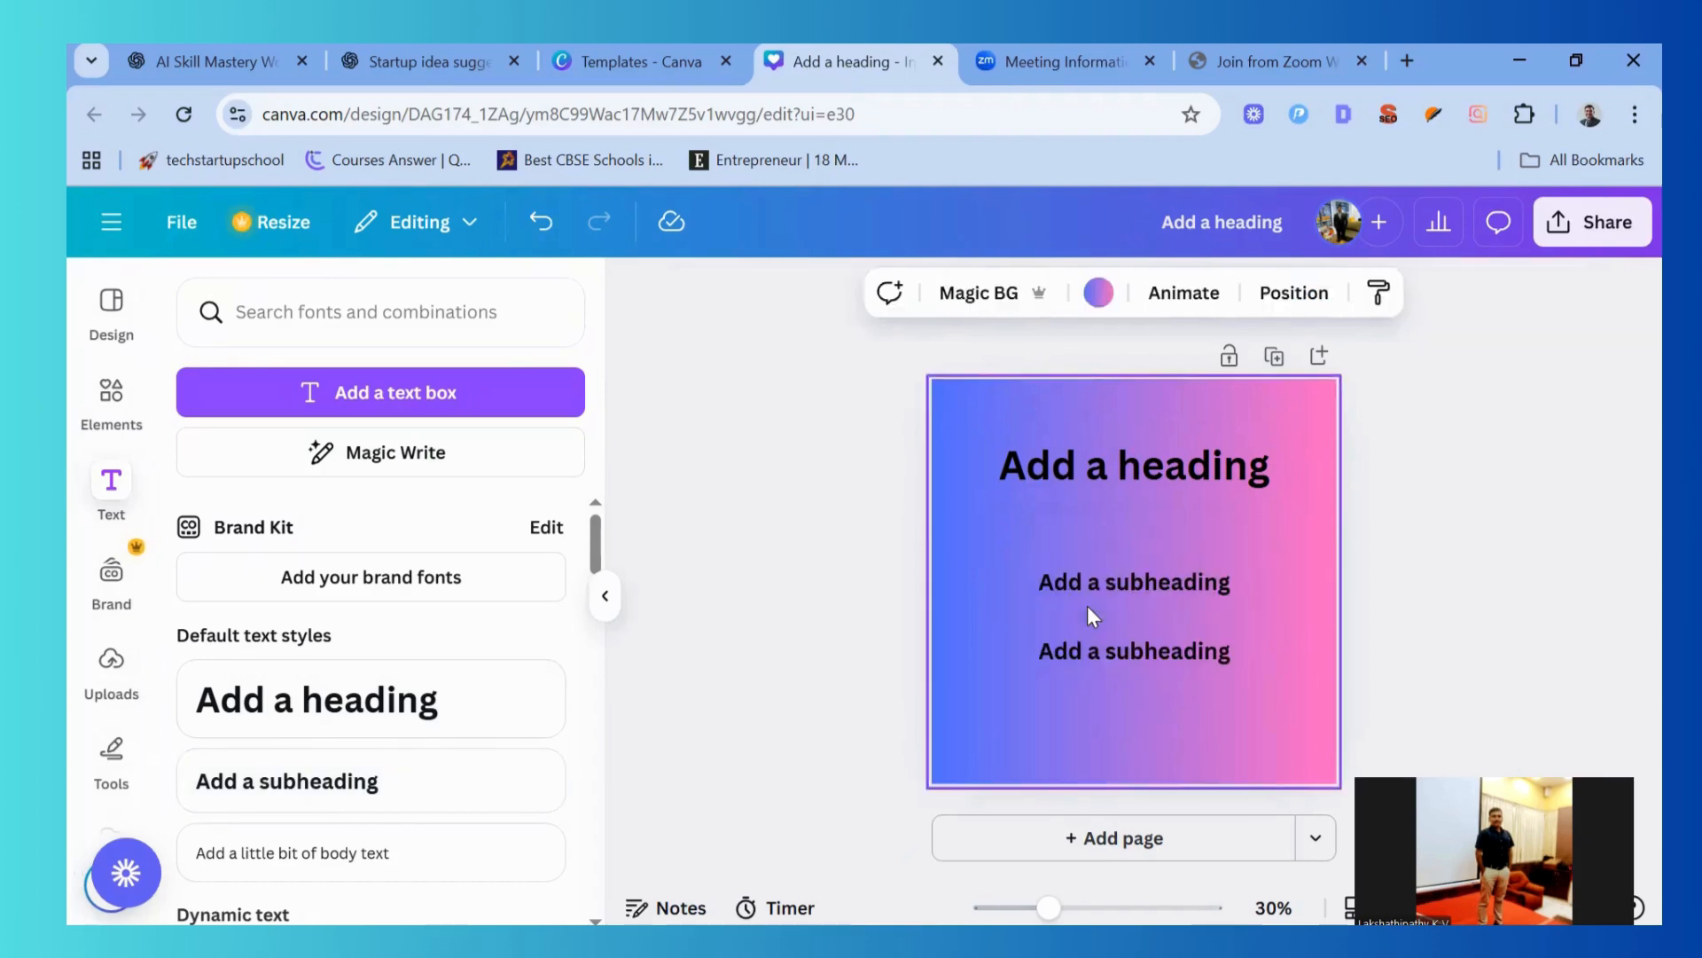
# Replace the heading text with "Topic" and the upper subheading text with "Part 1"
pyautogui.doubleClick(1115, 471)
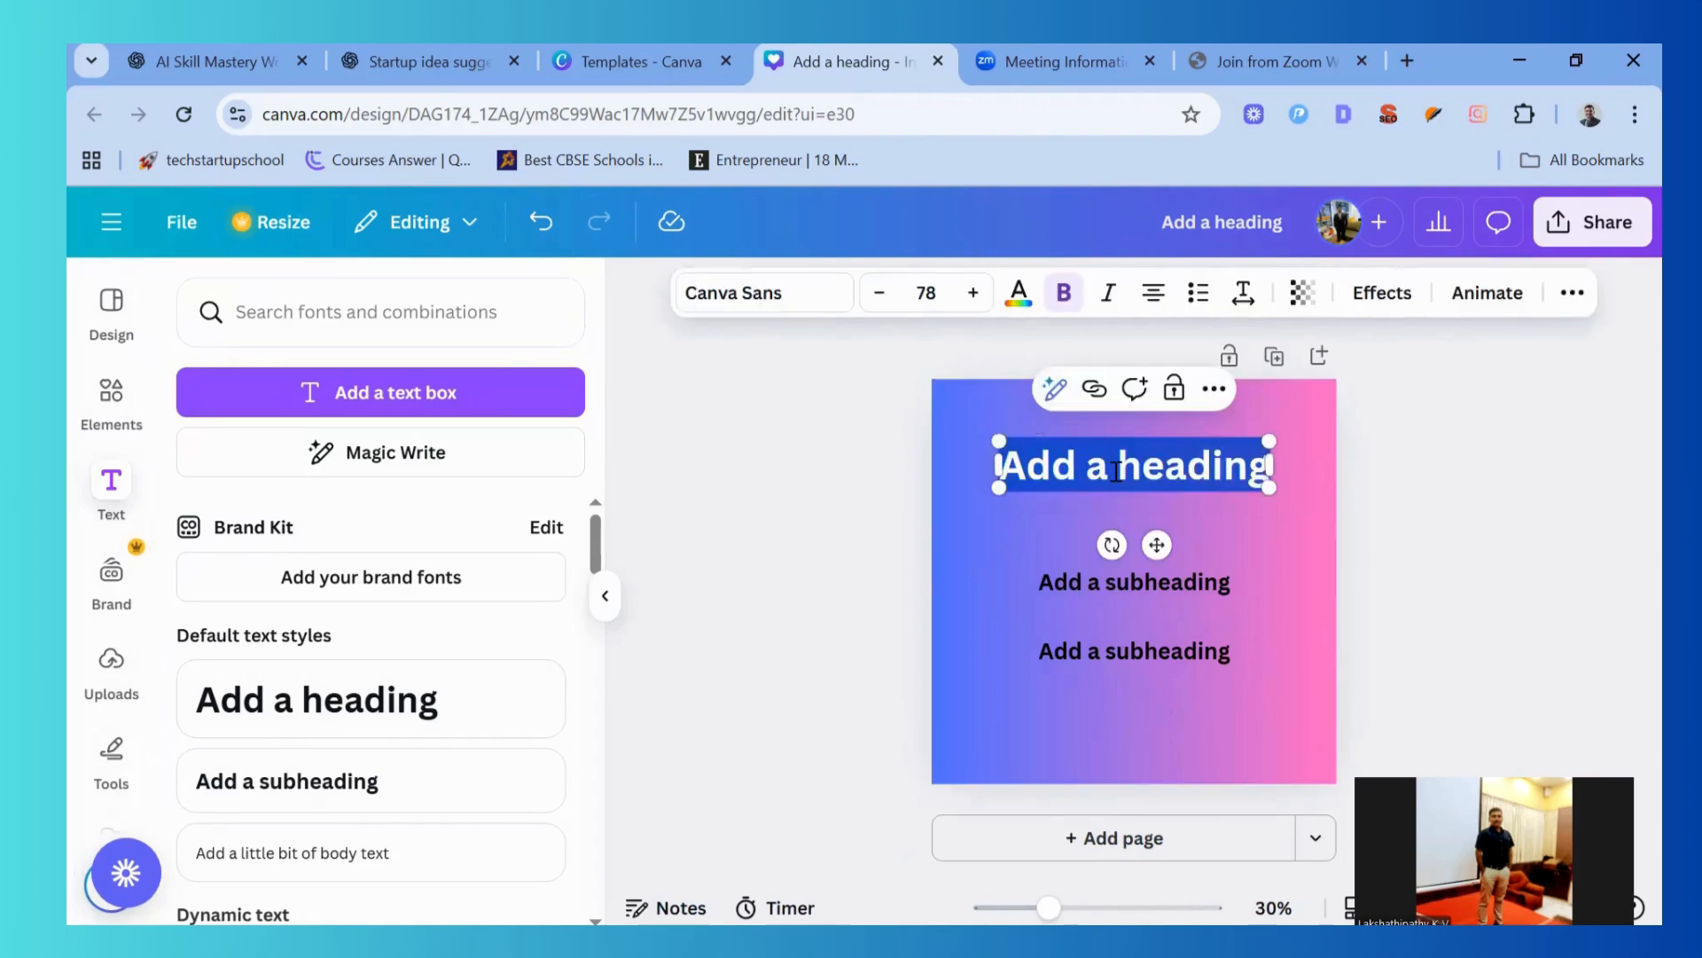
pyautogui.write('Topic')
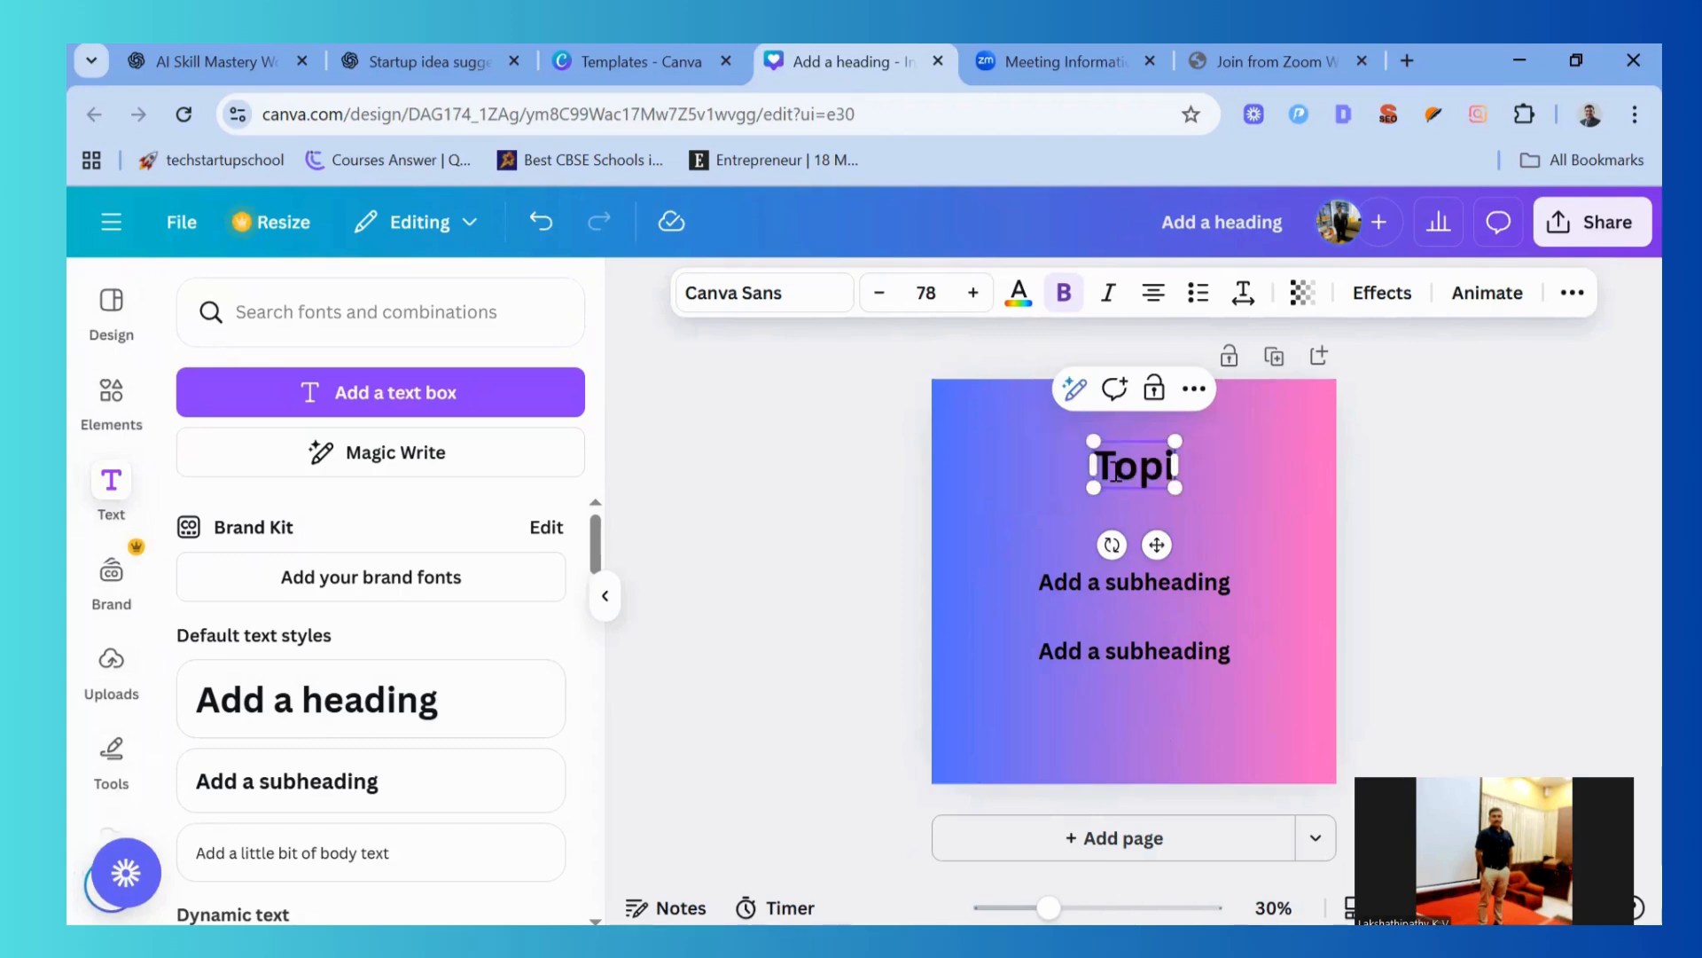
pyautogui.click(1165, 581)
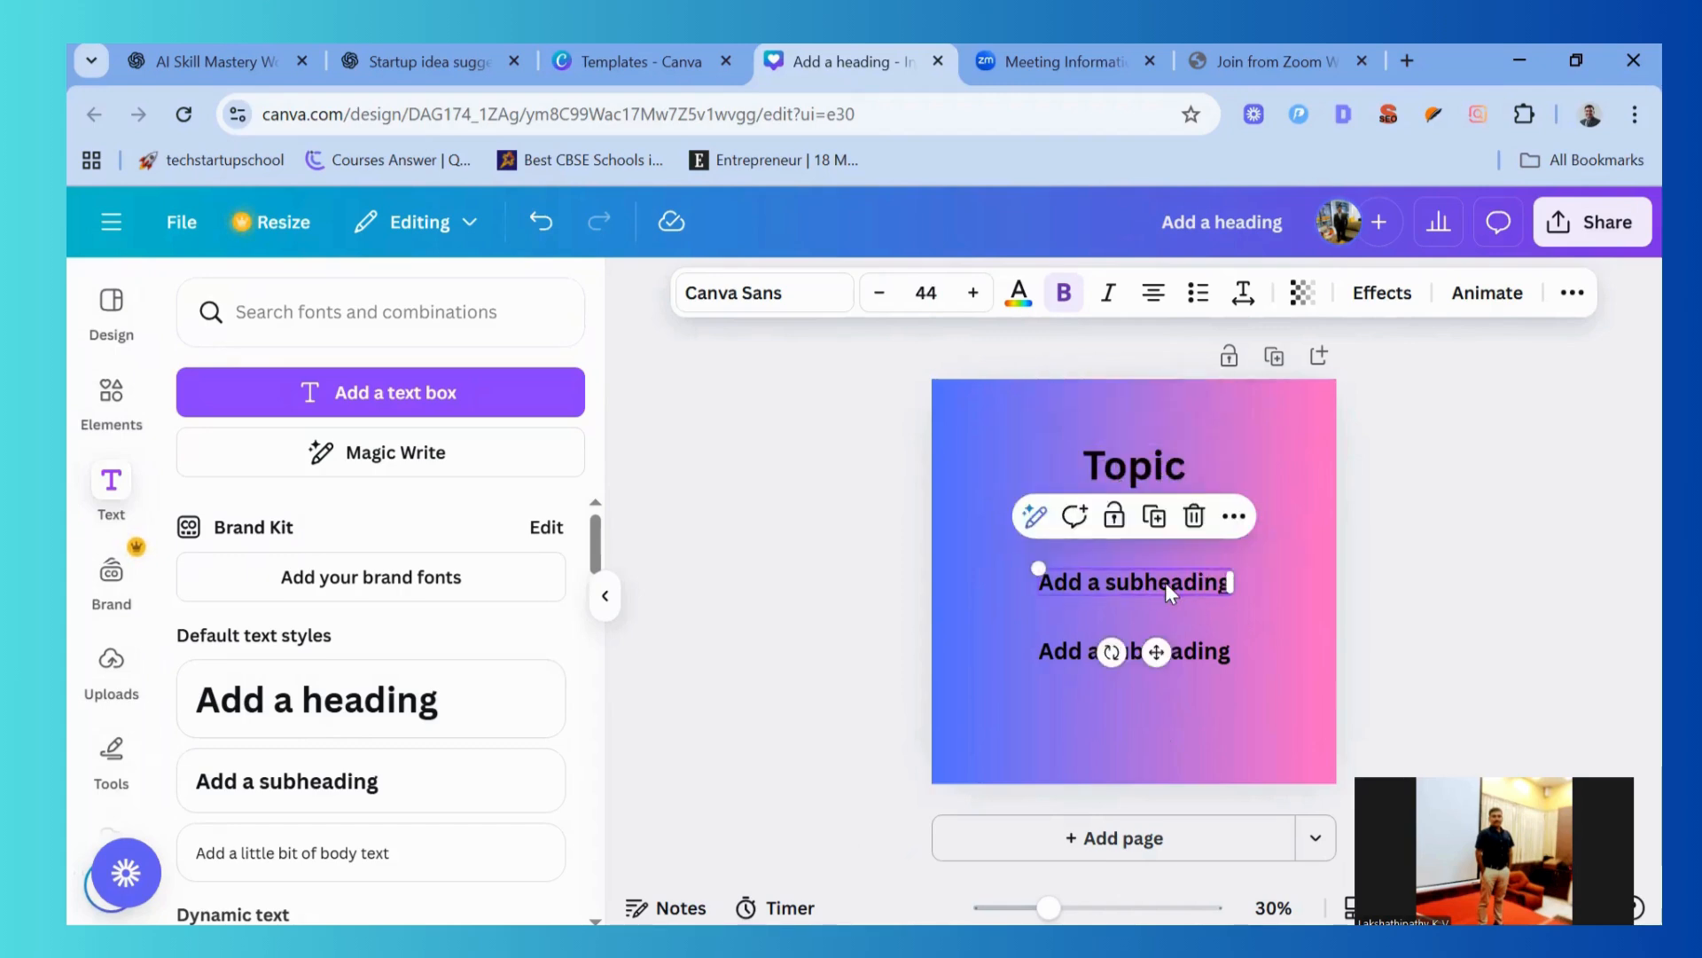
pyautogui.click(1167, 582)
pyautogui.write('Part 1')
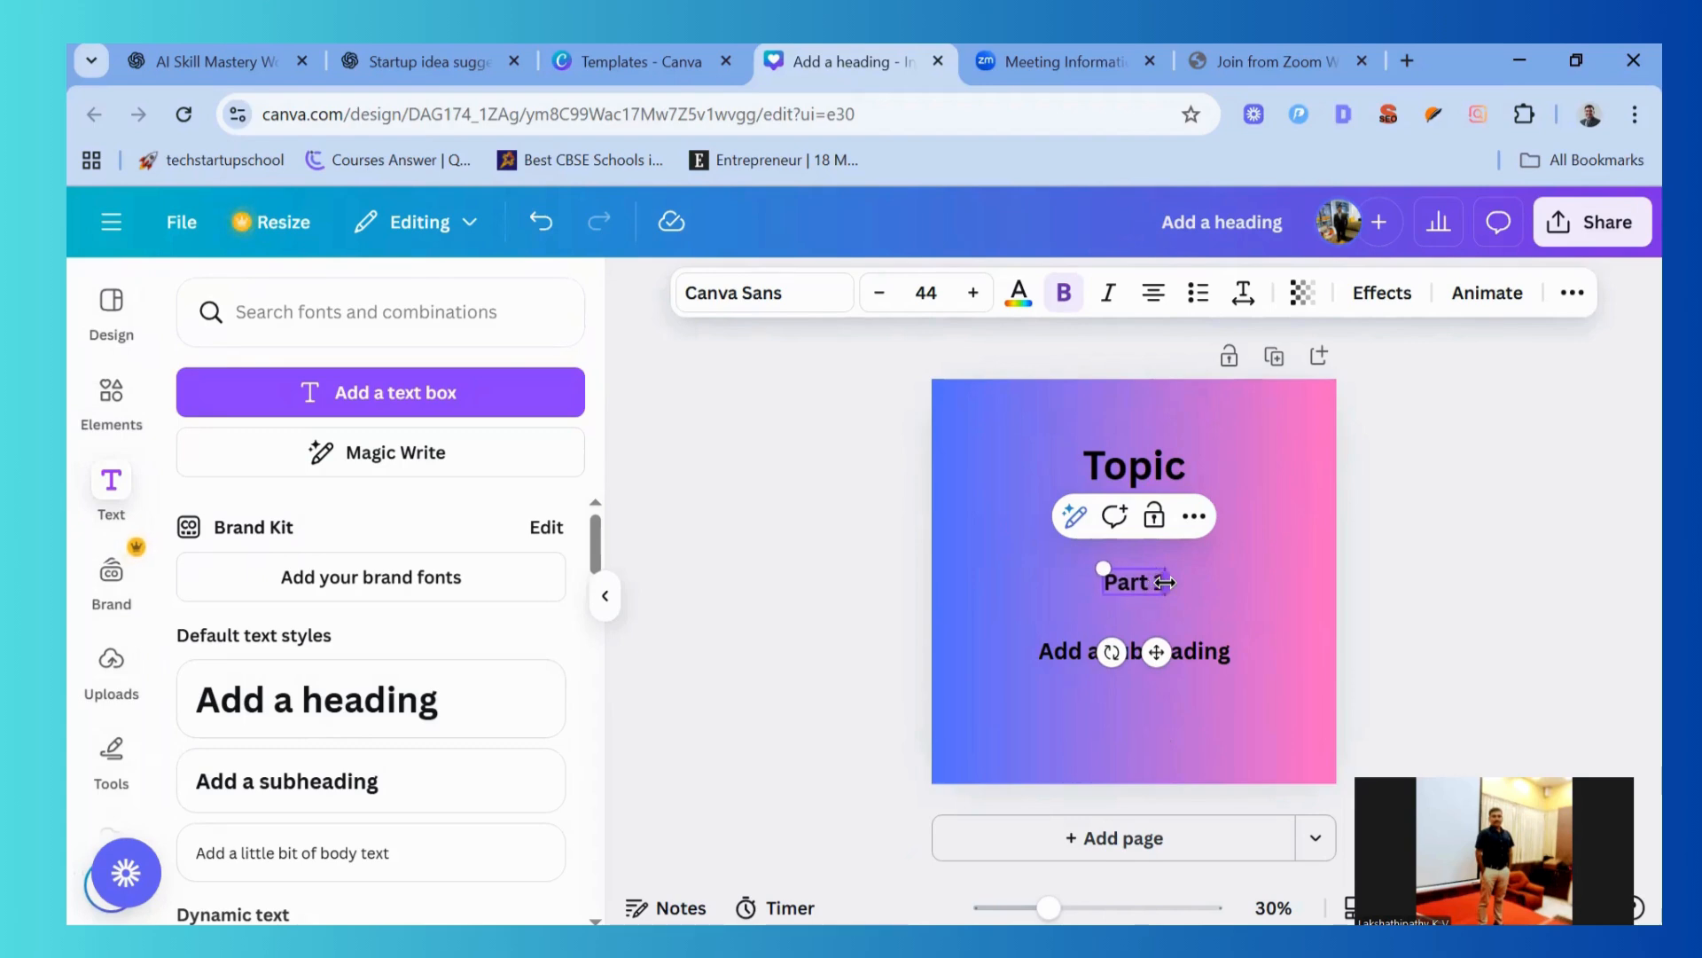
# Replace the lower subheading text with "Part 2"
pyautogui.click(1202, 657)
pyautogui.click(1202, 657)
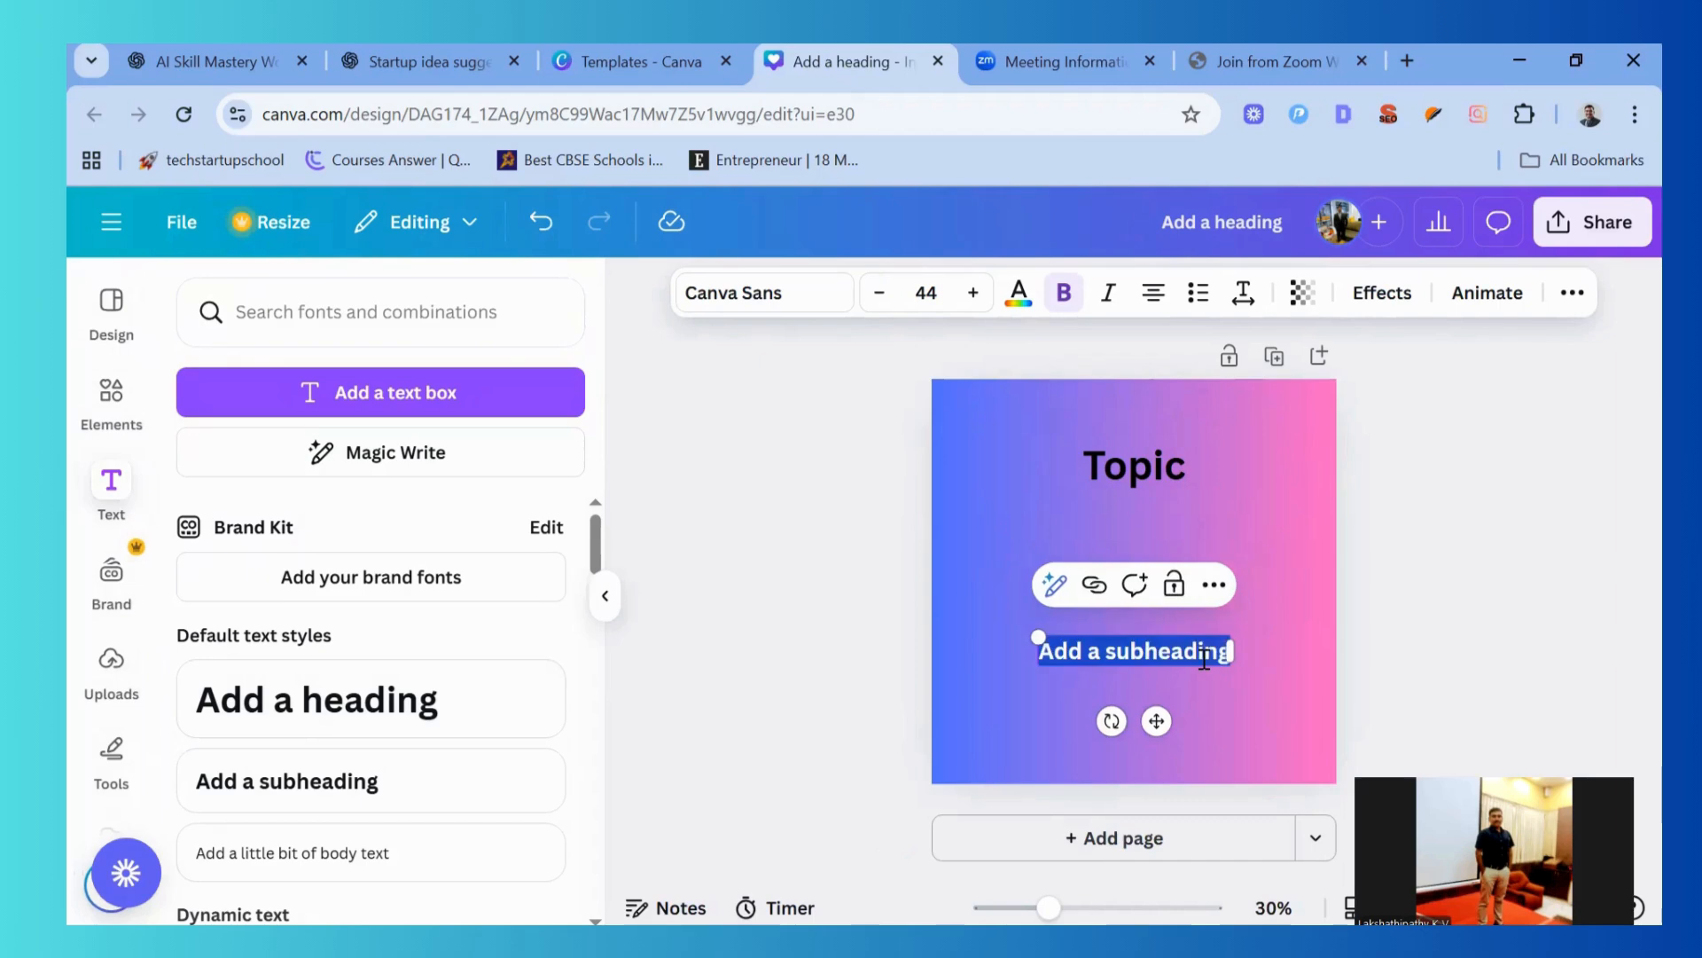
pyautogui.write('part')
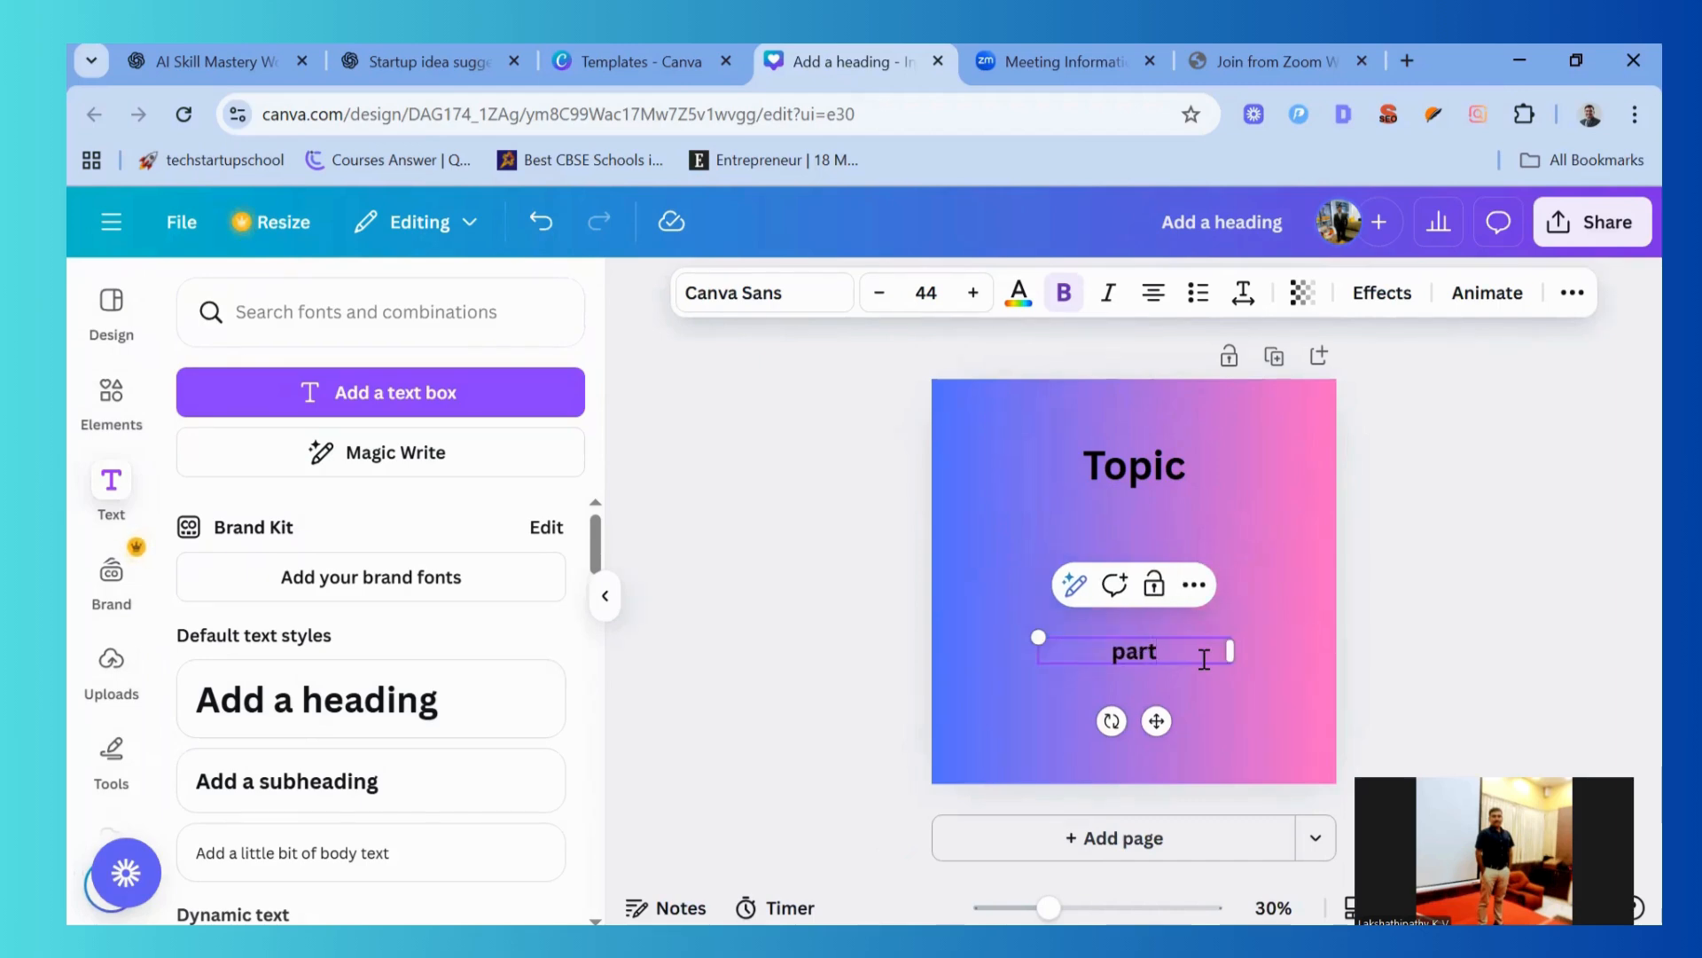
pyautogui.press('BackSpace')
pyautogui.press('BackSpace')
pyautogui.press('BackSpace')
pyautogui.press('BackSpace')
pyautogui.write('Part 2')
# Reduce the font size of the "Topic" heading to about 60
pyautogui.click(1140, 466)
pyautogui.click(1140, 466)
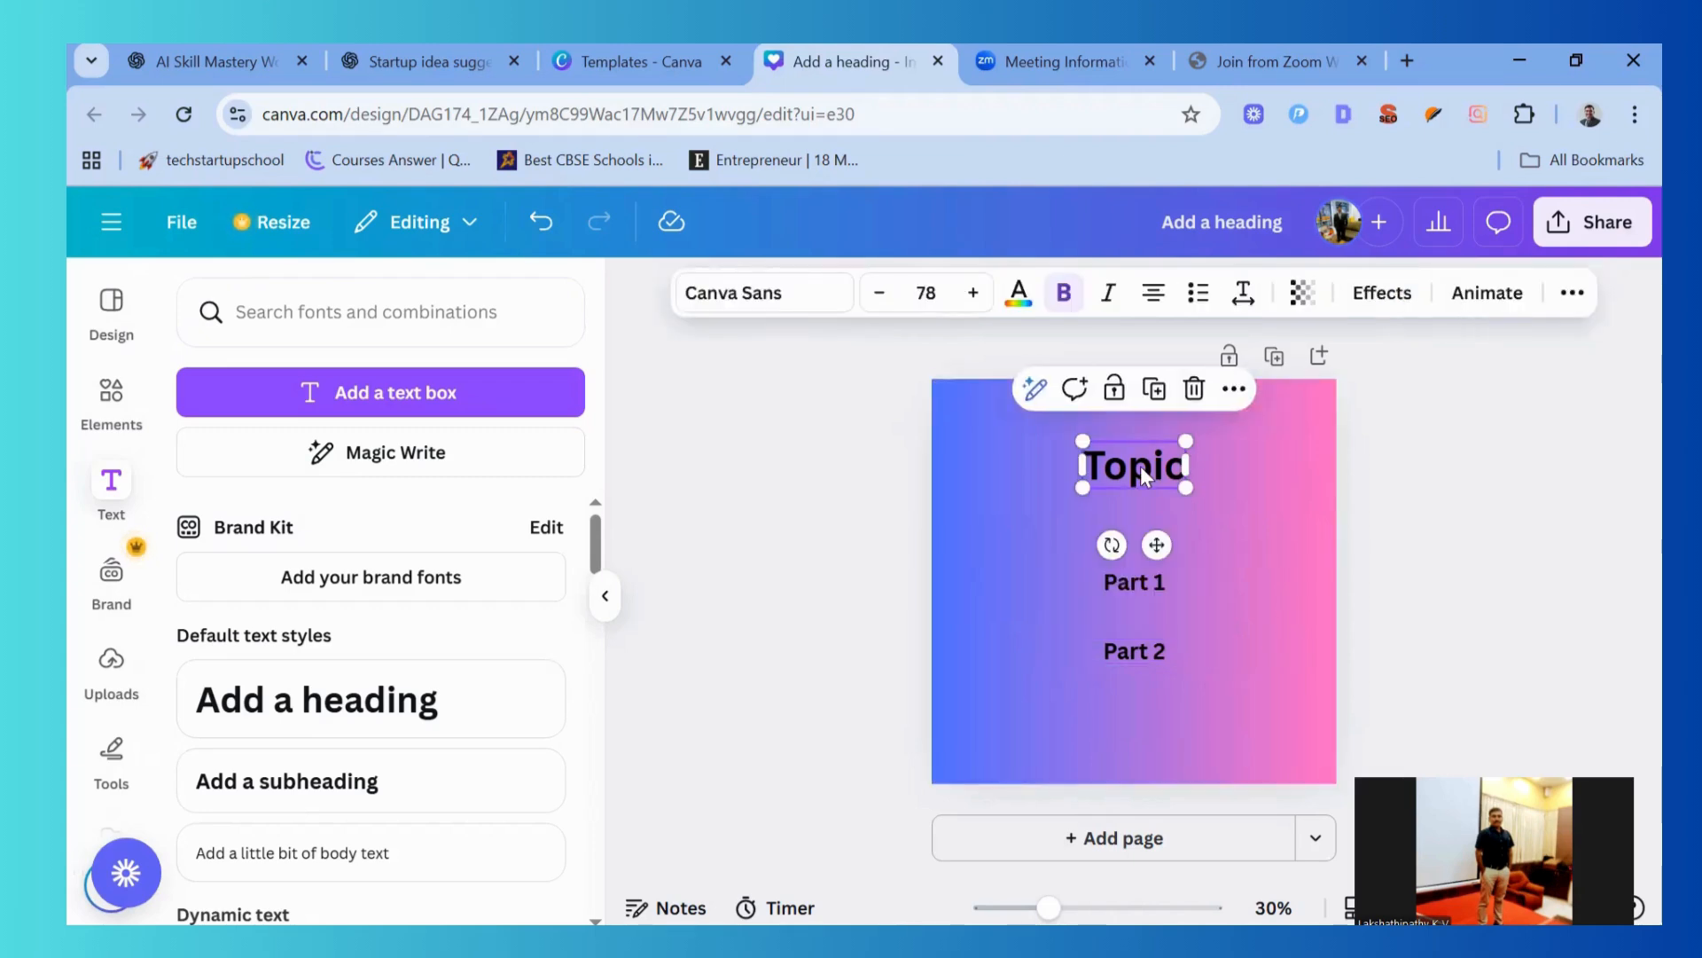
pyautogui.click(879, 300)
pyautogui.click(879, 300)
pyautogui.click(879, 300)
pyautogui.click(878, 300)
pyautogui.click(878, 299)
pyautogui.click(879, 299)
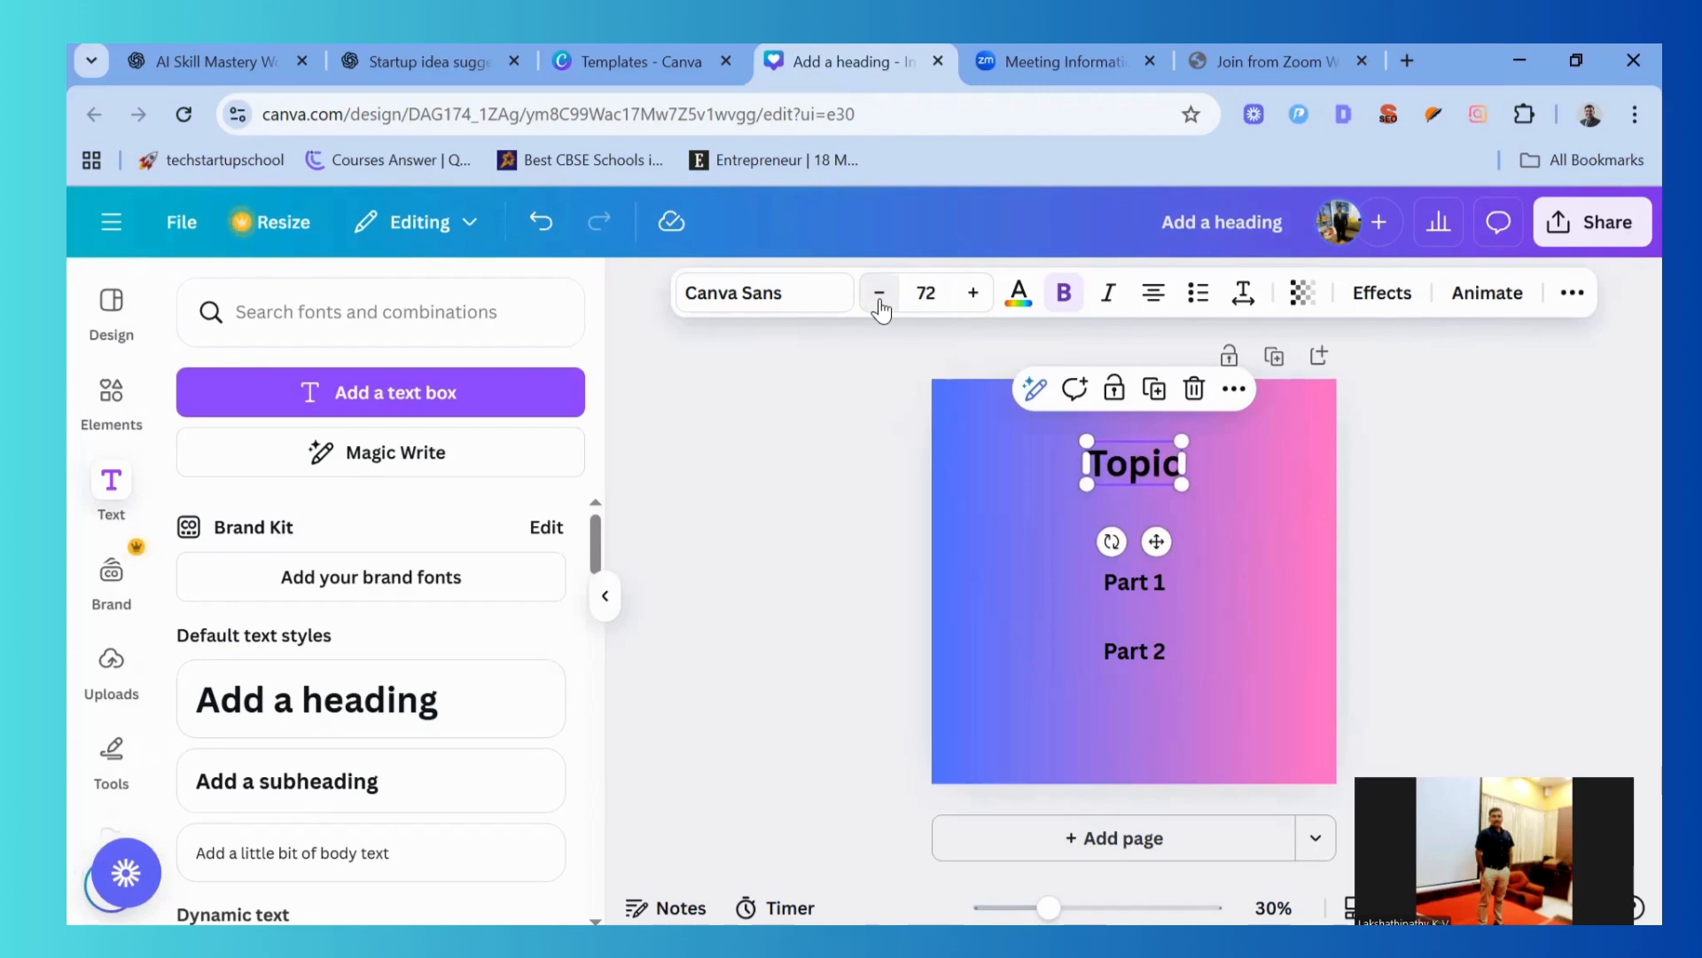
pyautogui.click(878, 299)
pyautogui.click(878, 300)
pyautogui.click(879, 299)
pyautogui.click(878, 302)
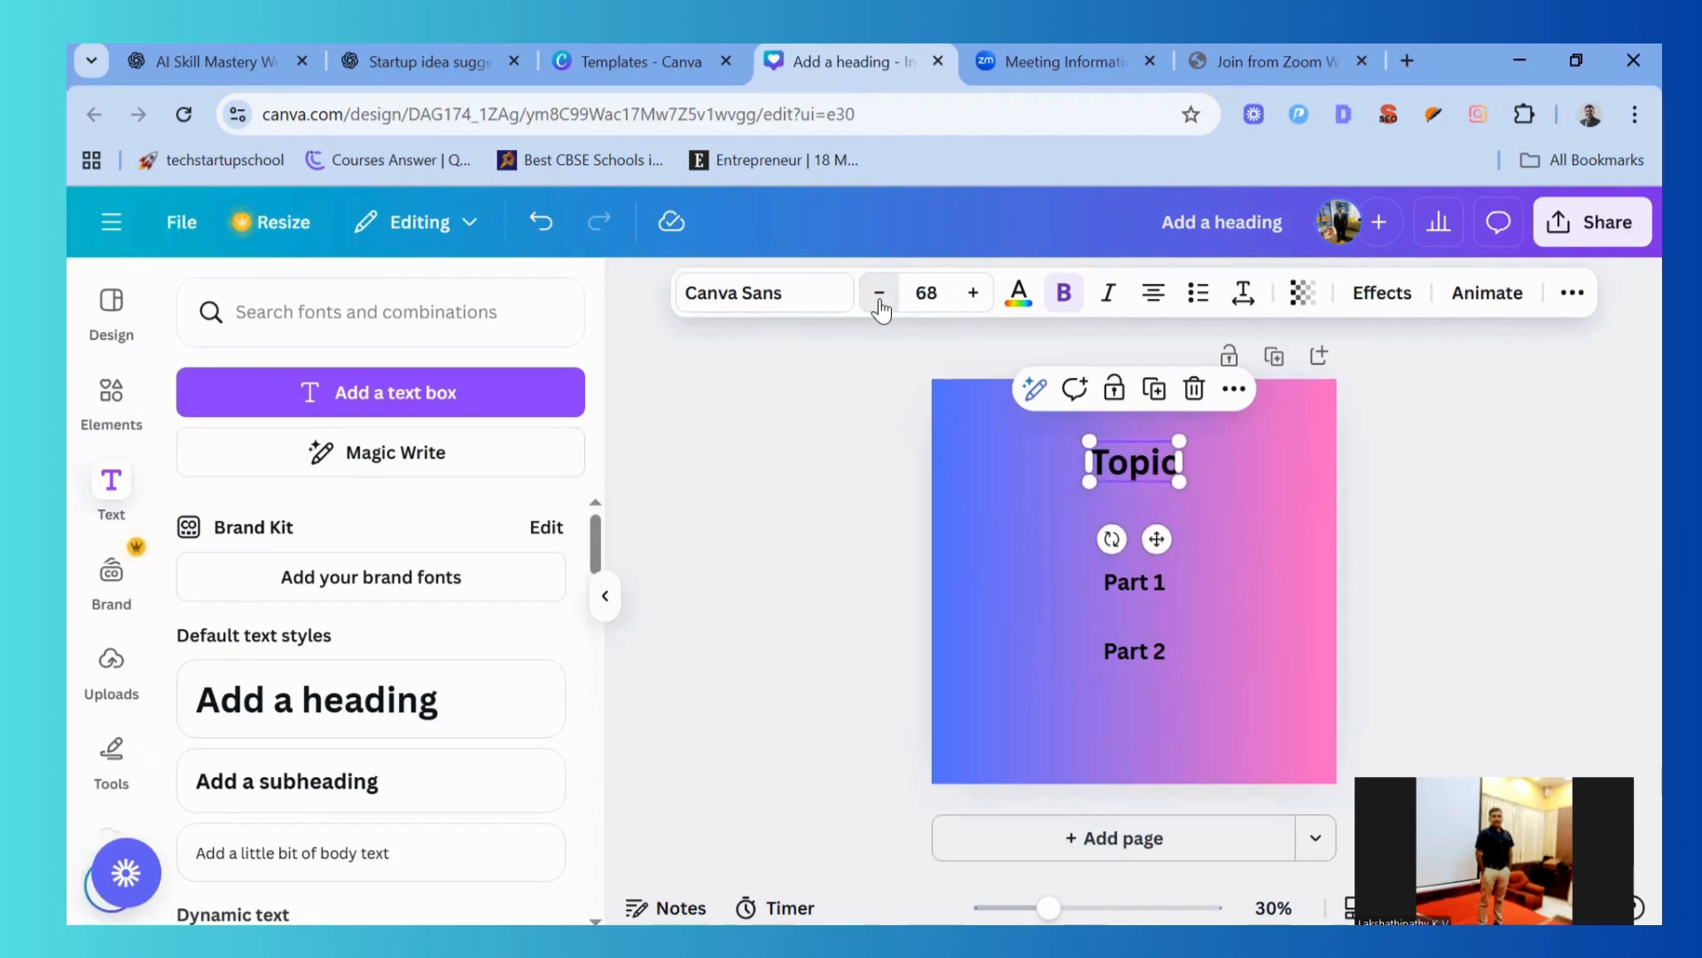
pyautogui.click(879, 301)
pyautogui.click(879, 301)
pyautogui.click(879, 301)
pyautogui.click(879, 302)
pyautogui.click(878, 301)
pyautogui.click(879, 301)
pyautogui.click(879, 302)
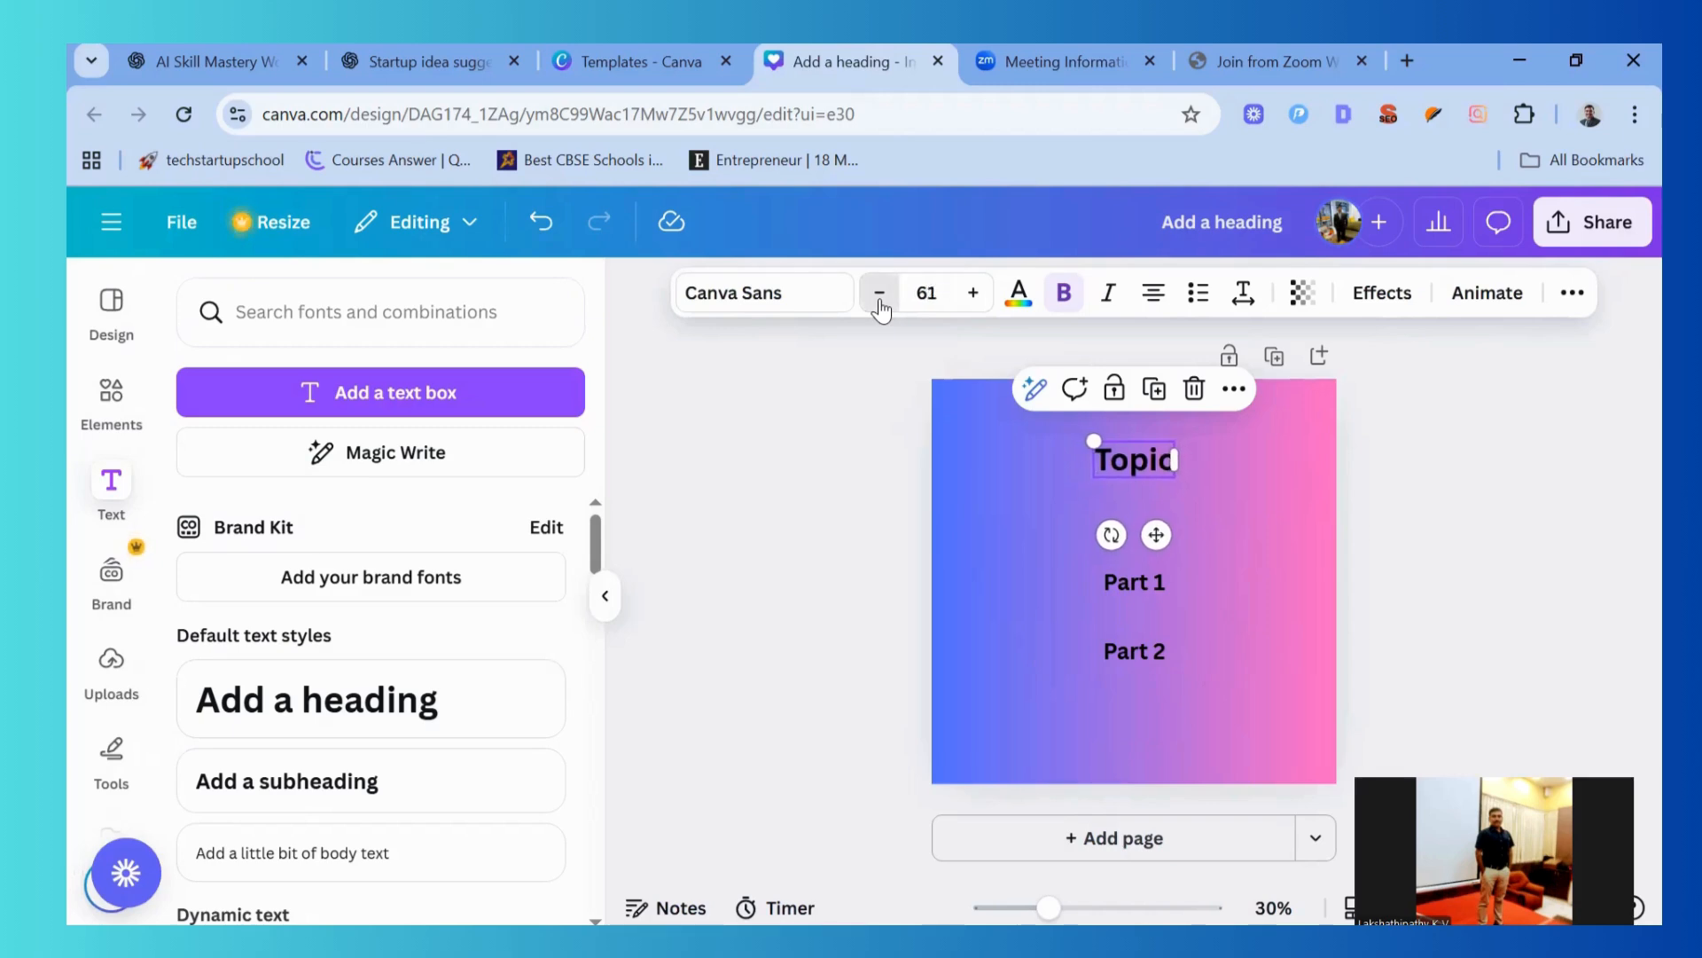
pyautogui.click(879, 301)
pyautogui.click(879, 301)
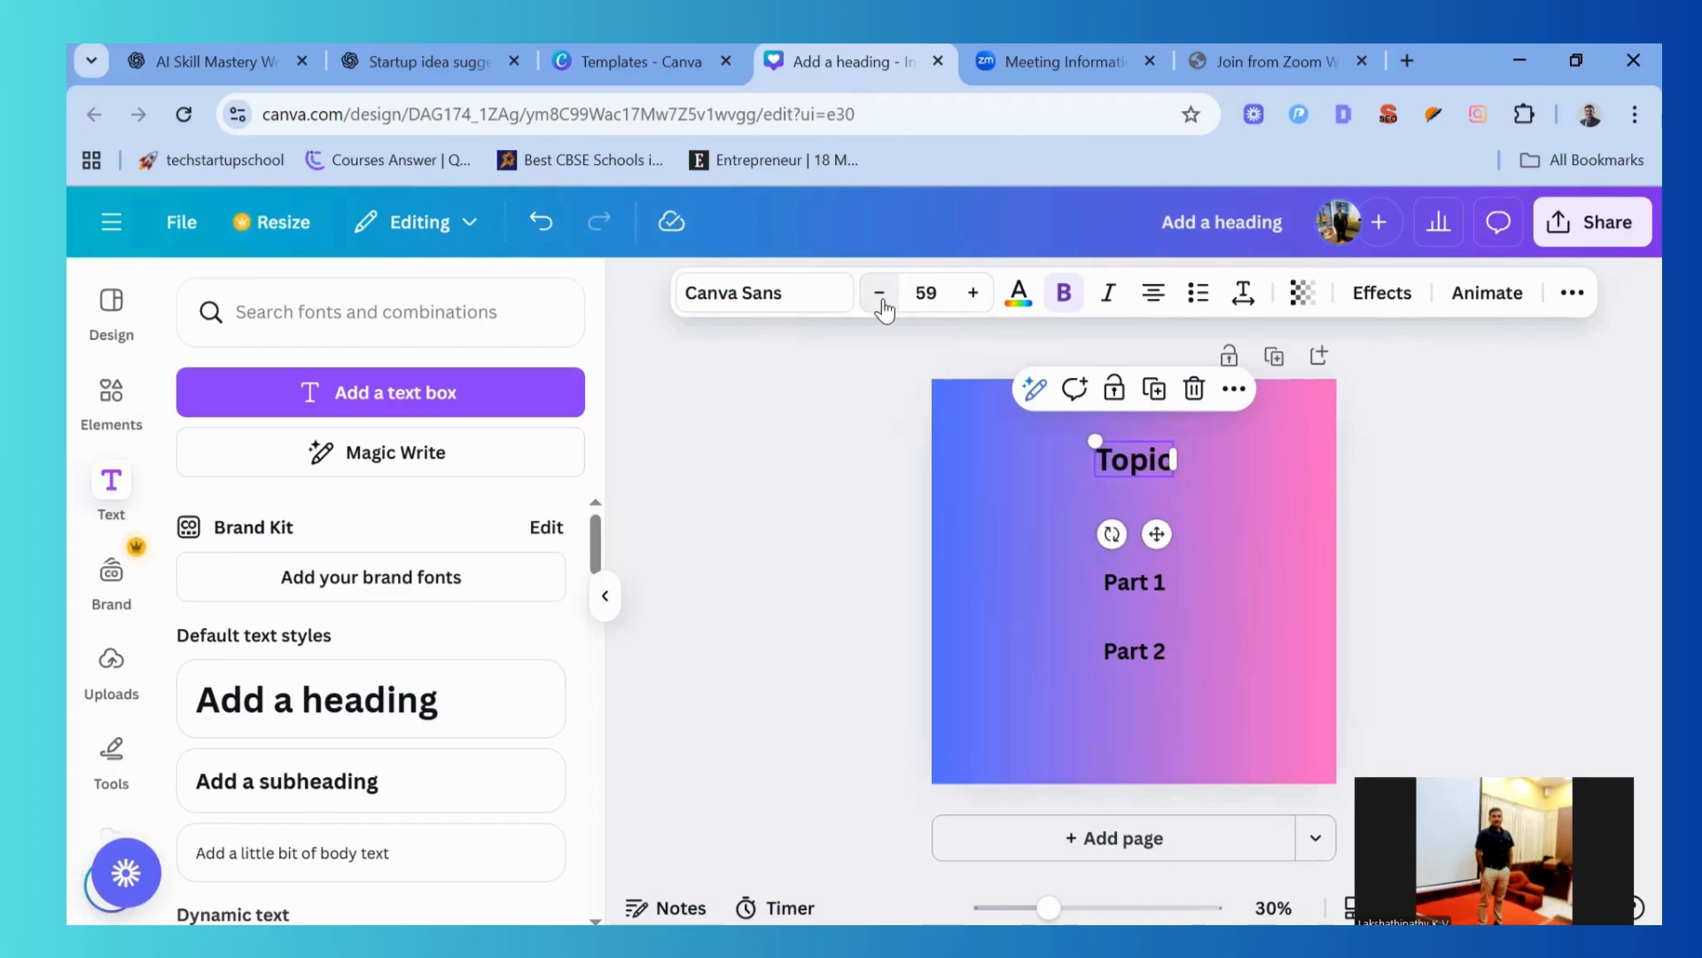
pyautogui.click(982, 296)
pyautogui.click(1142, 476)
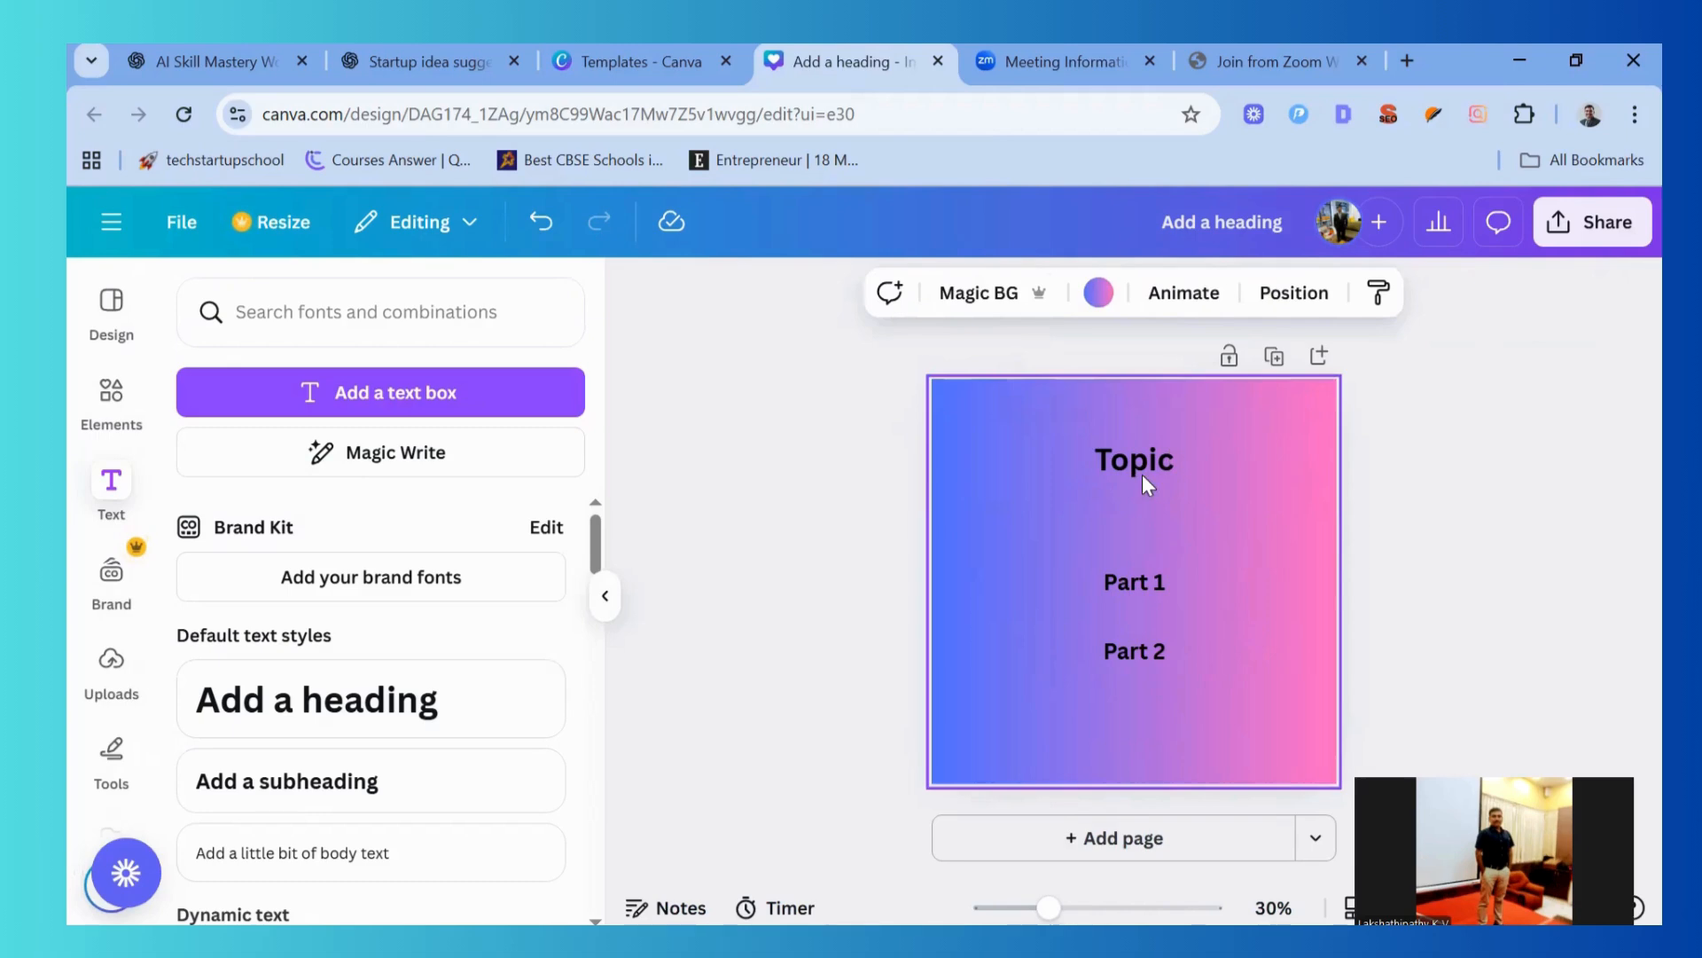
# Widen the gap between the subheadings by moving "Part 1" slightly up and "Part 2" slightly down
pyautogui.doubleClick(1124, 580)
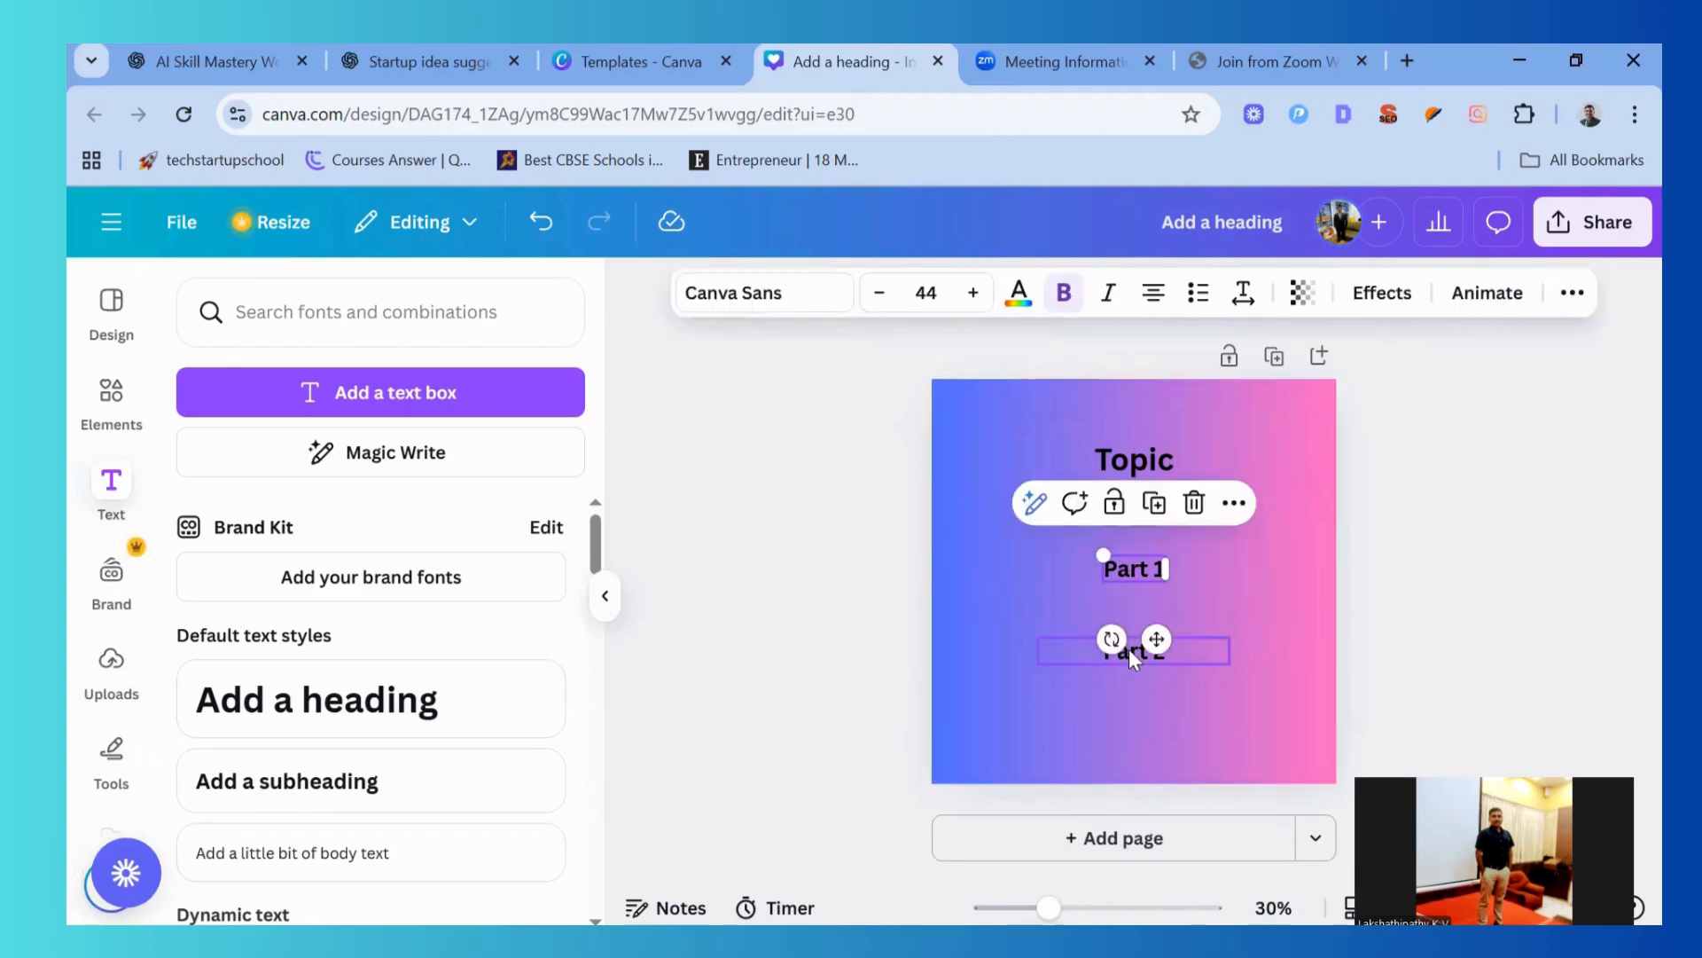
pyautogui.moveTo(1130, 649); pyautogui.dragTo(1132, 678)
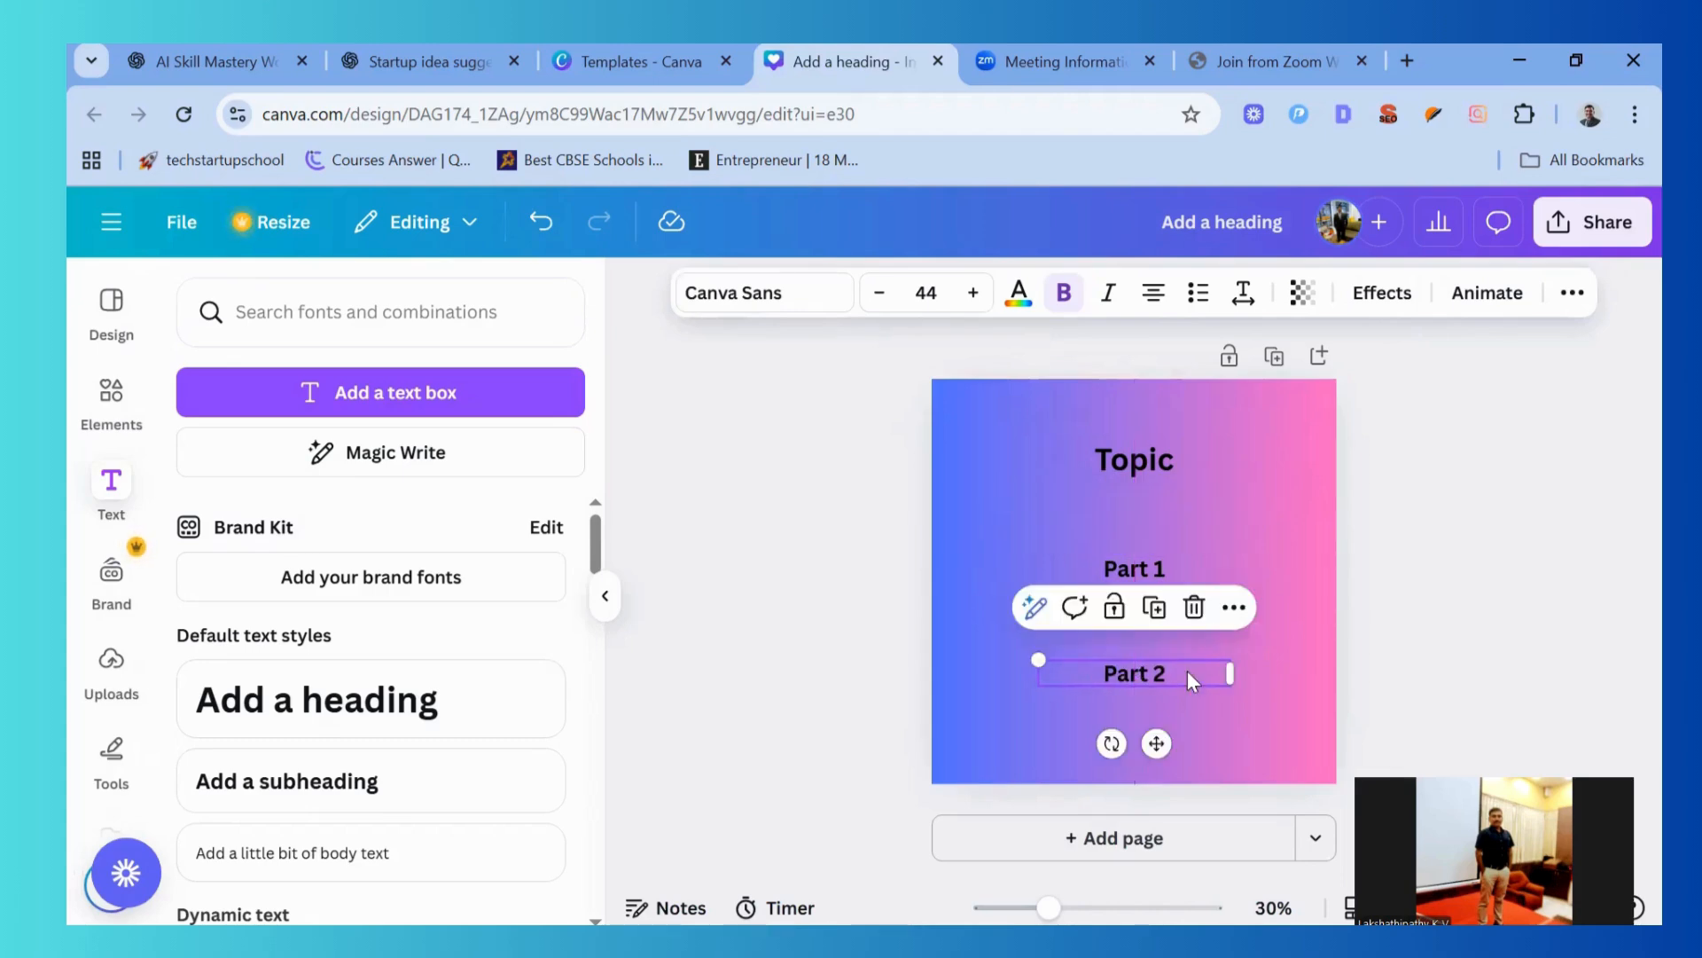
# Change the text color of the "Topic" heading to white
pyautogui.click(1124, 454)
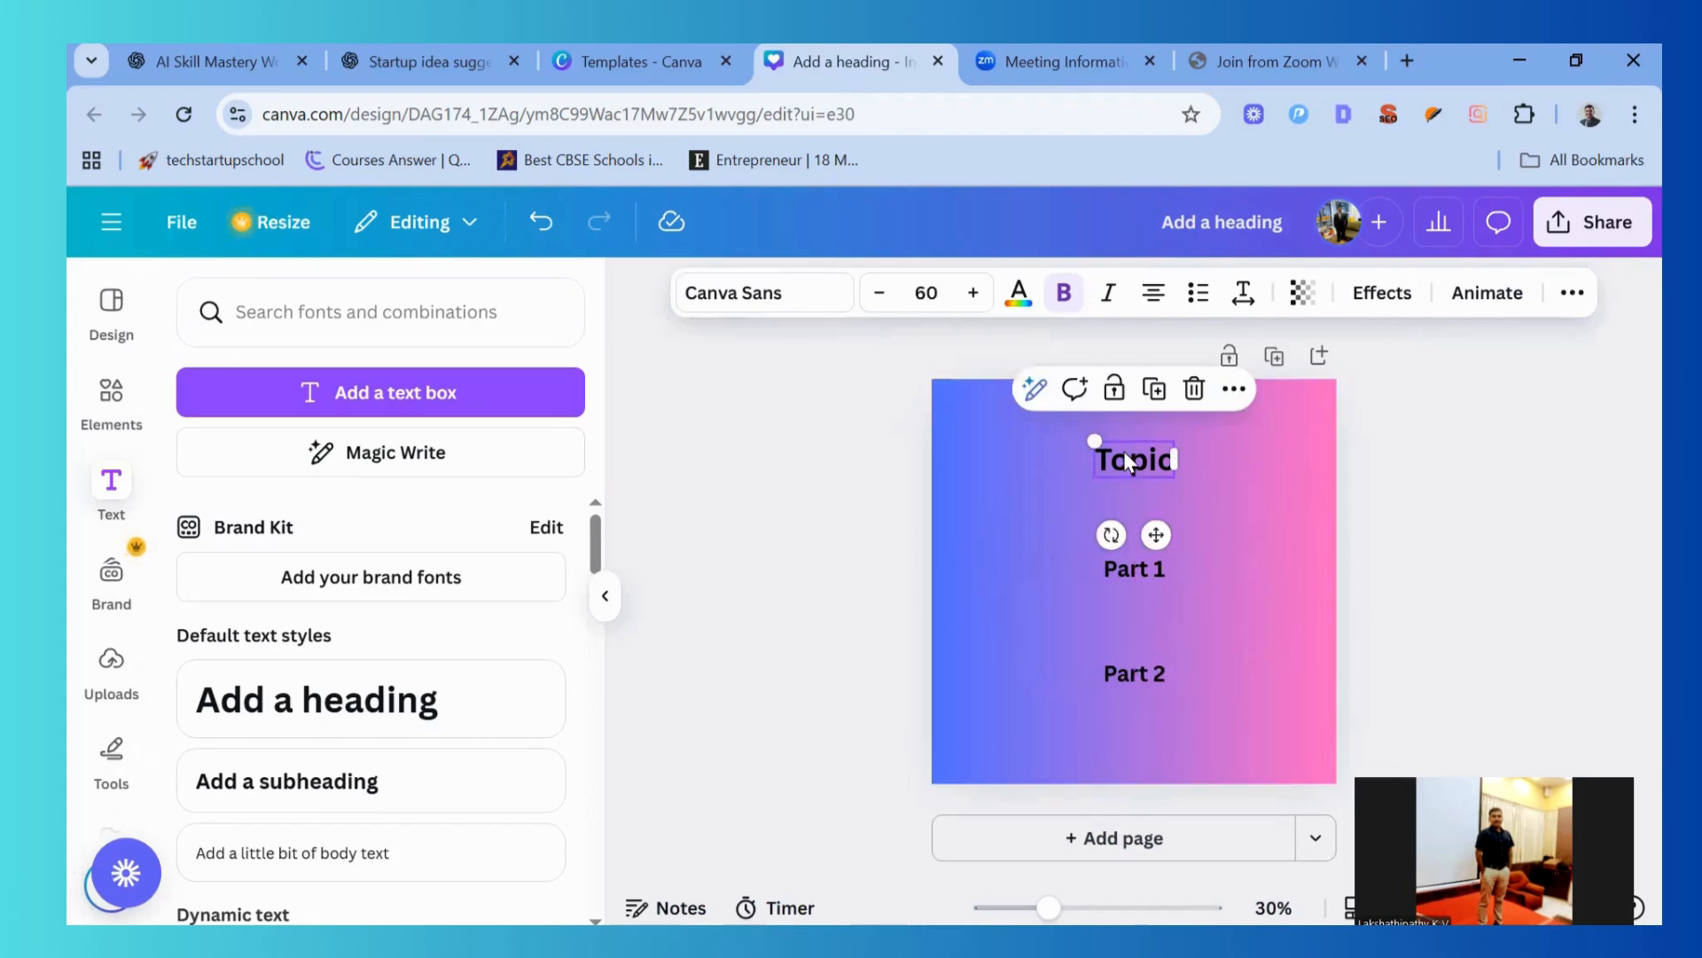
pyautogui.click(1019, 296)
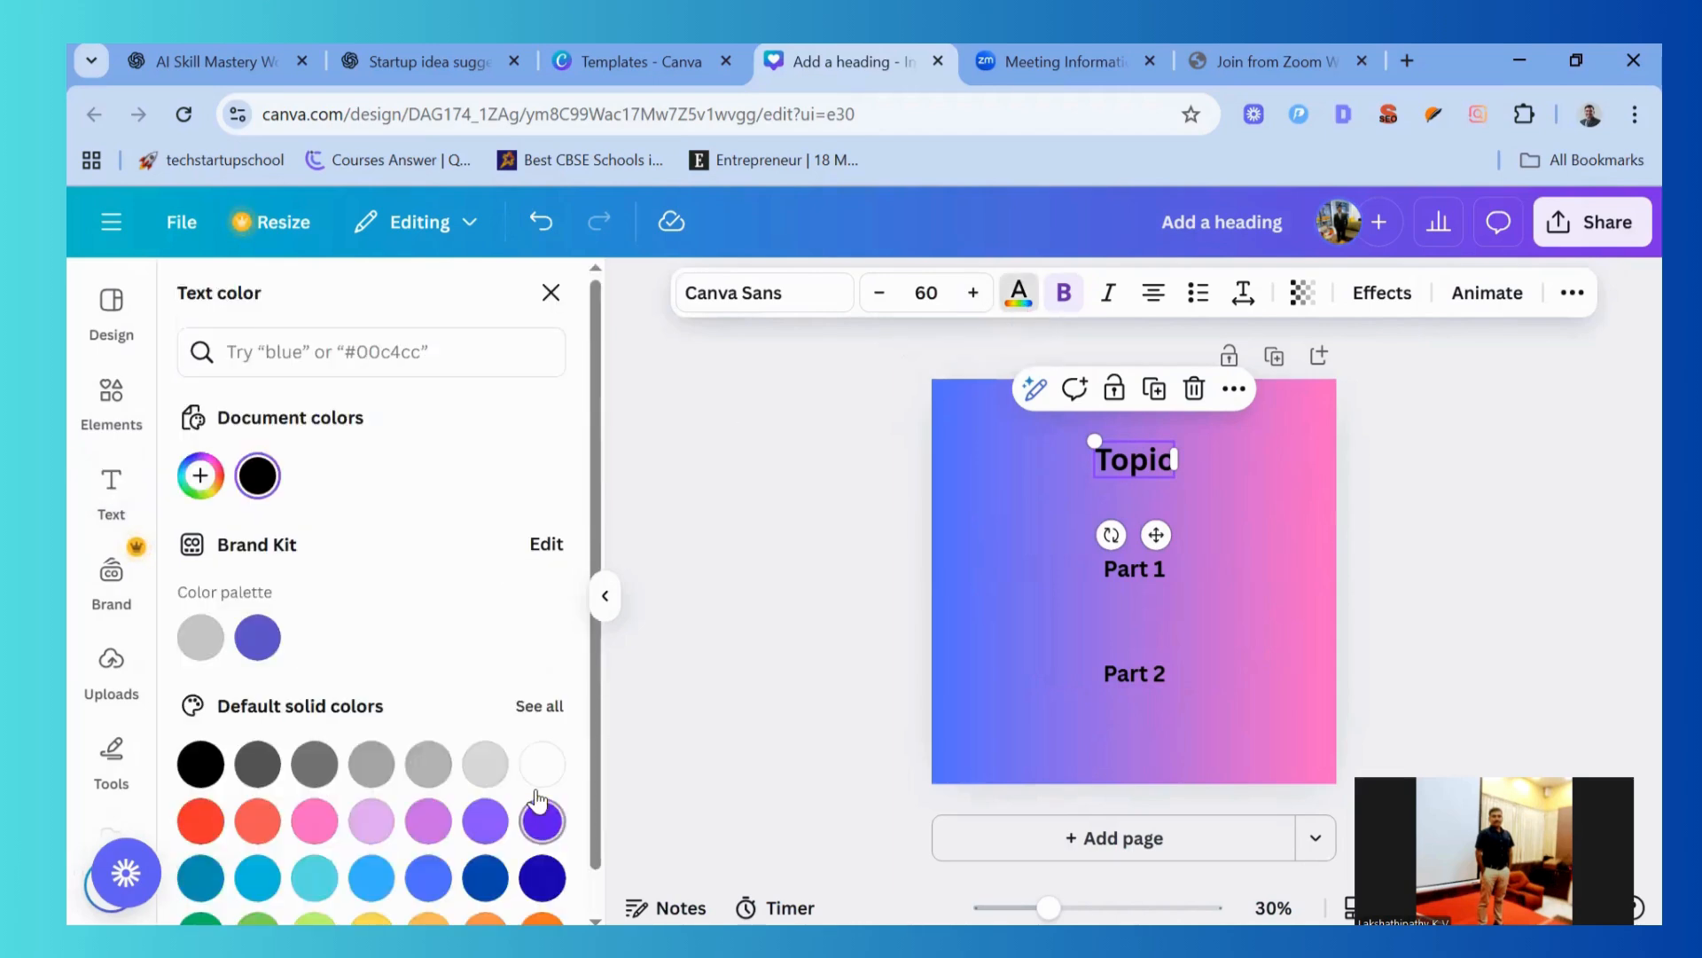
pyautogui.click(542, 763)
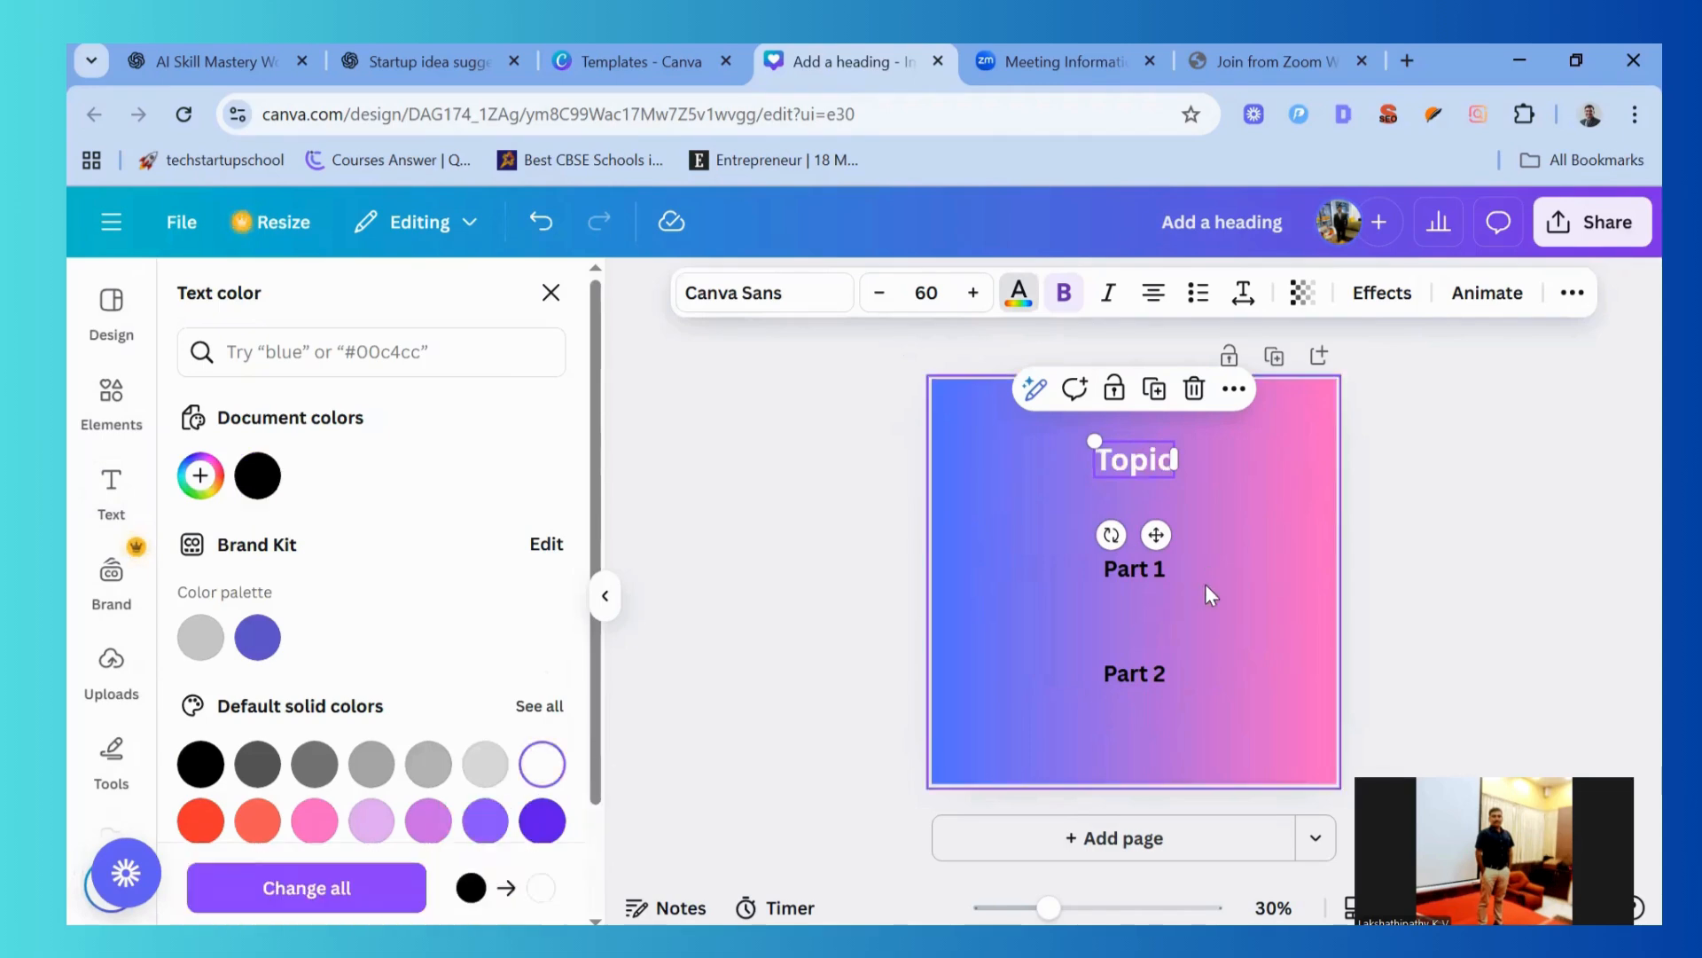
# Try a medium blue default solid color for the whole "Part 1" subheading text
pyautogui.click(1134, 577)
pyautogui.doubleClick(1134, 572)
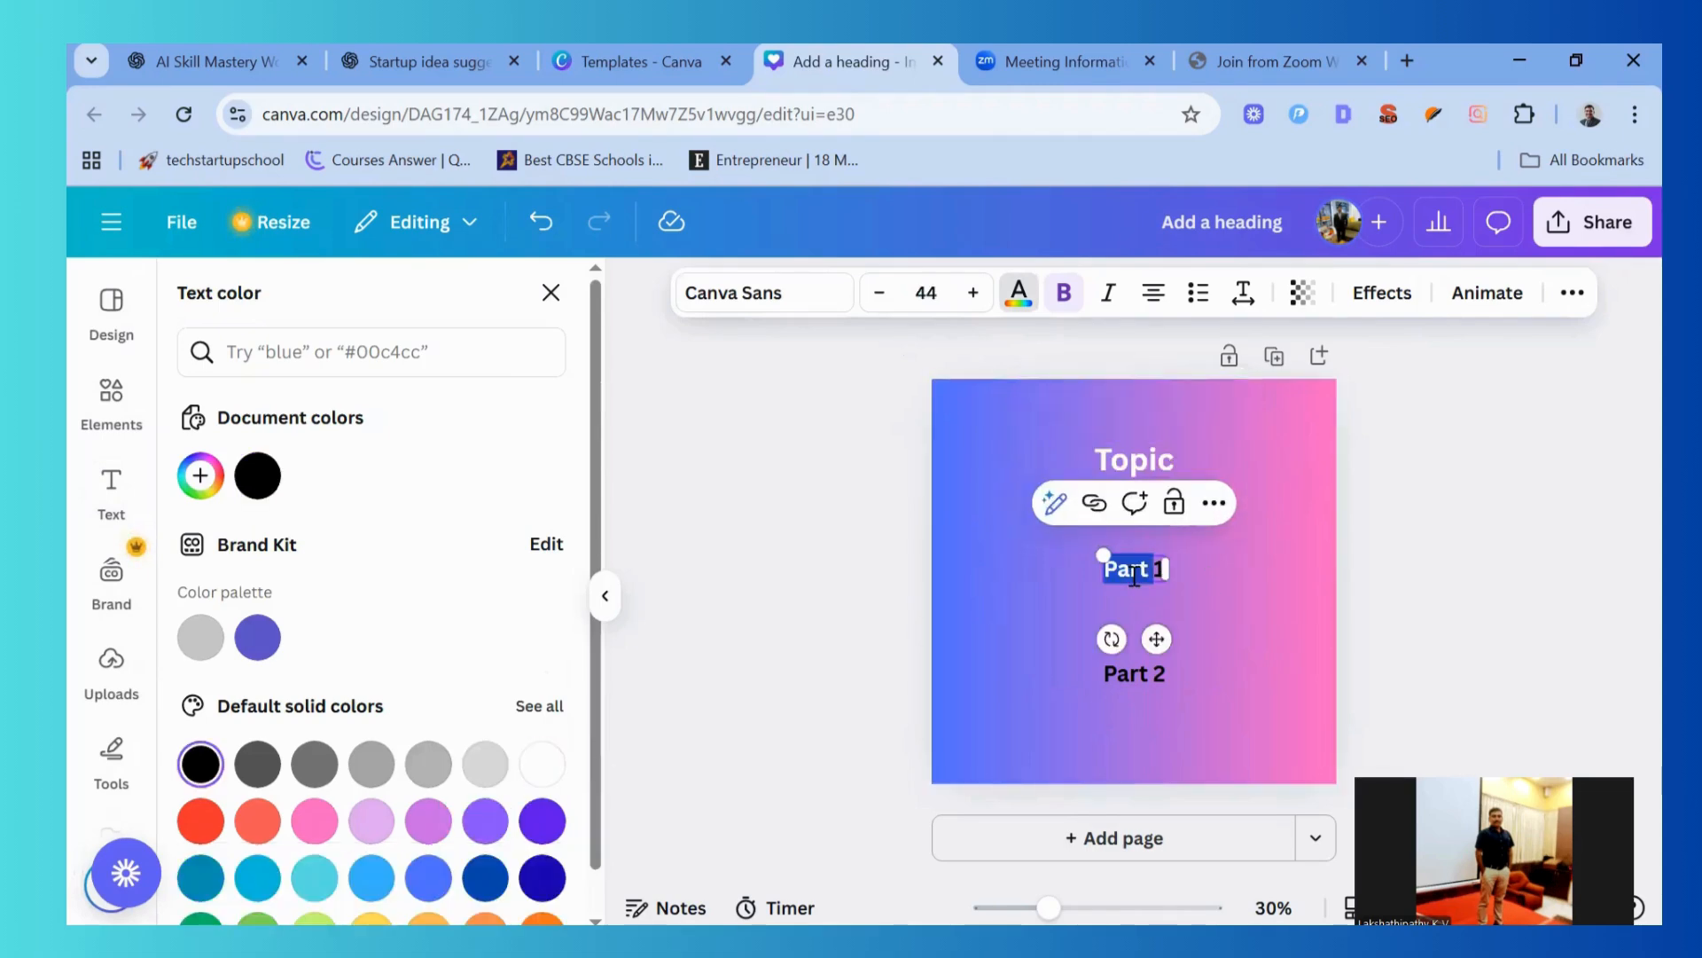
pyautogui.moveTo(1167, 572); pyautogui.dragTo(957, 574)
pyautogui.scroll(-1, 327, 792)
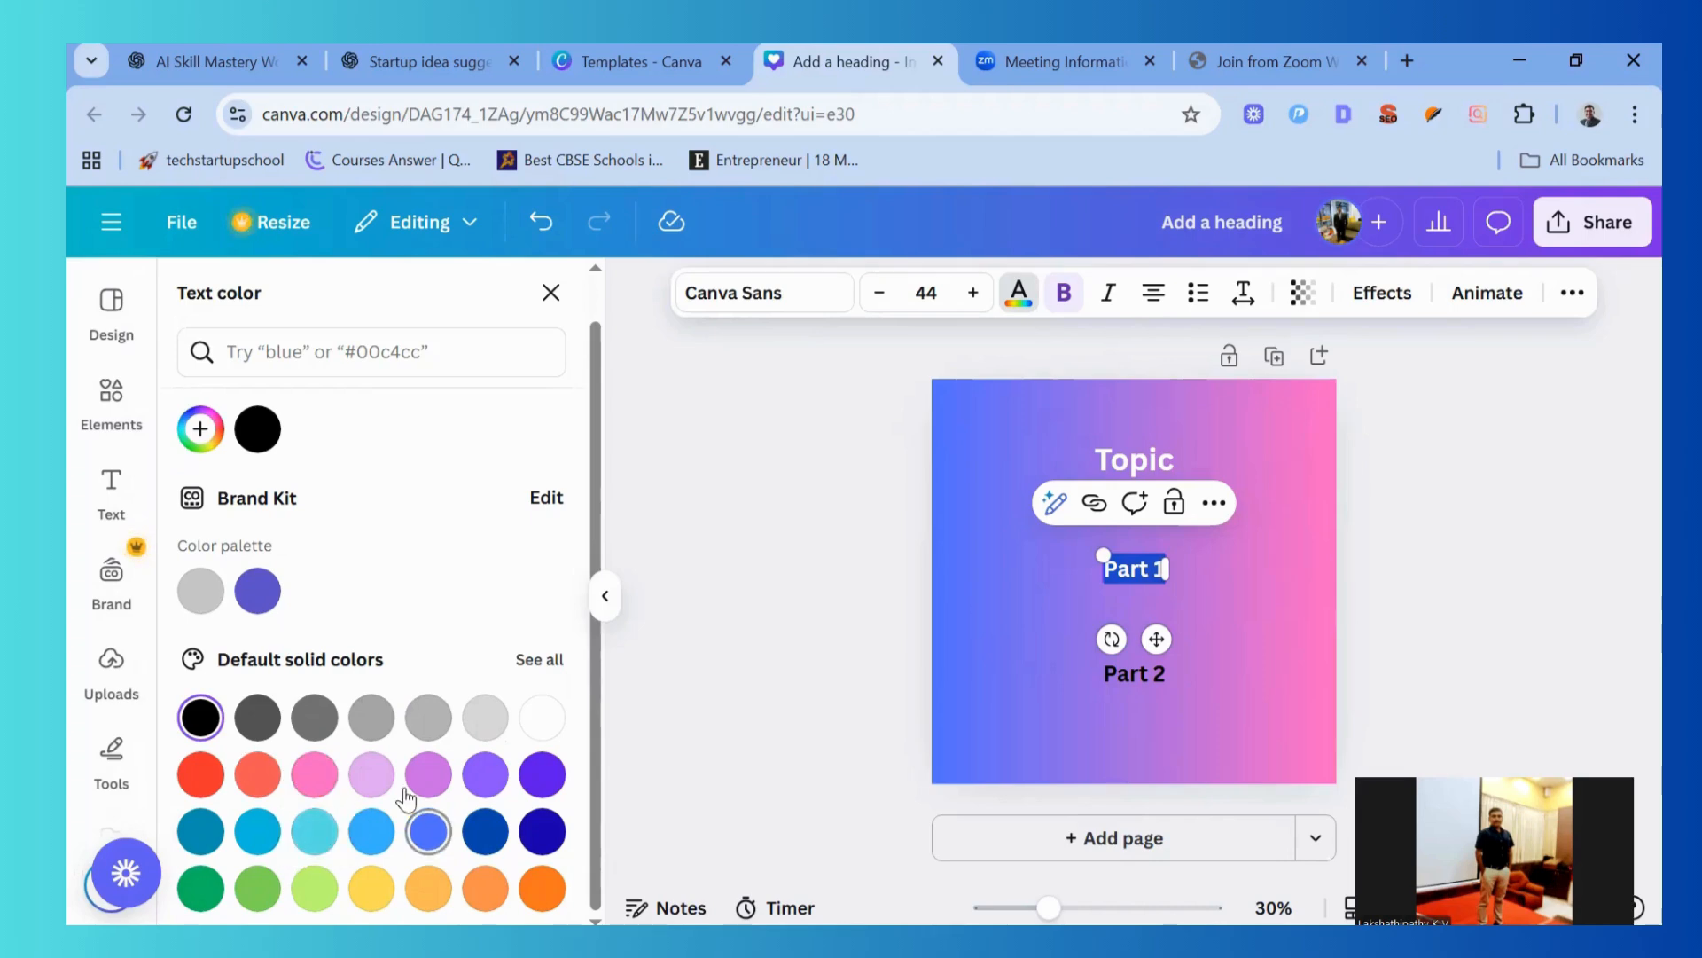
pyautogui.click(428, 830)
pyautogui.click(1237, 624)
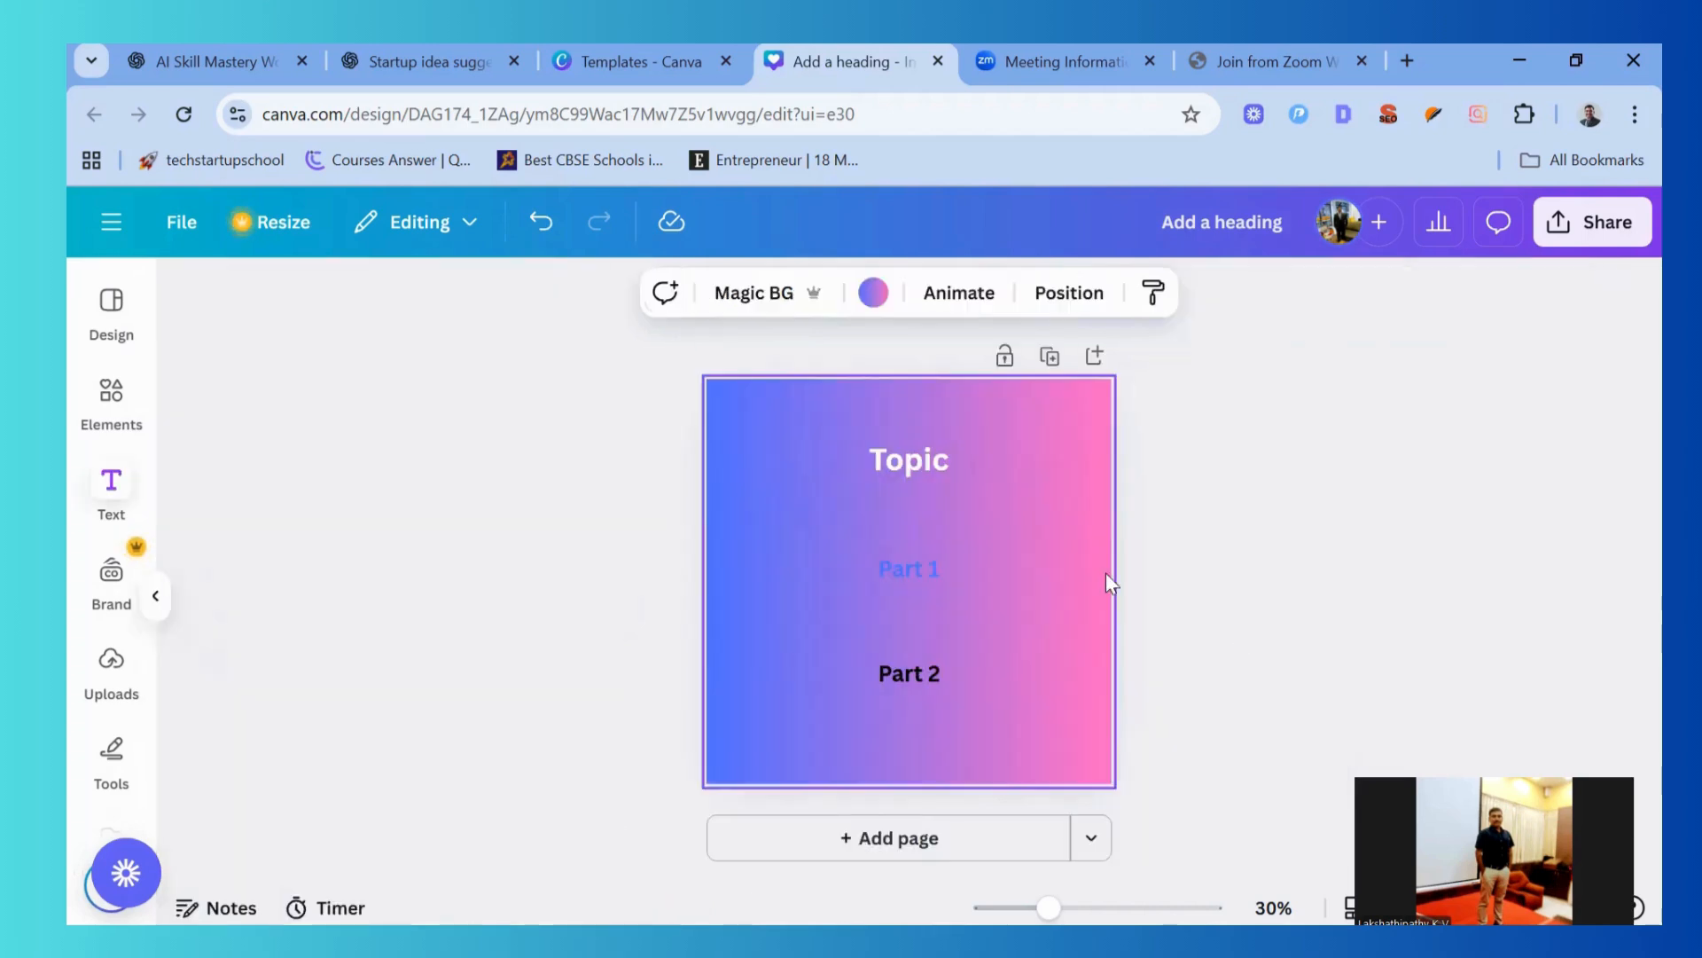
# Recolor the "Part 1" subheading with the lightest gray of the default solid colors
pyautogui.doubleClick(1129, 570)
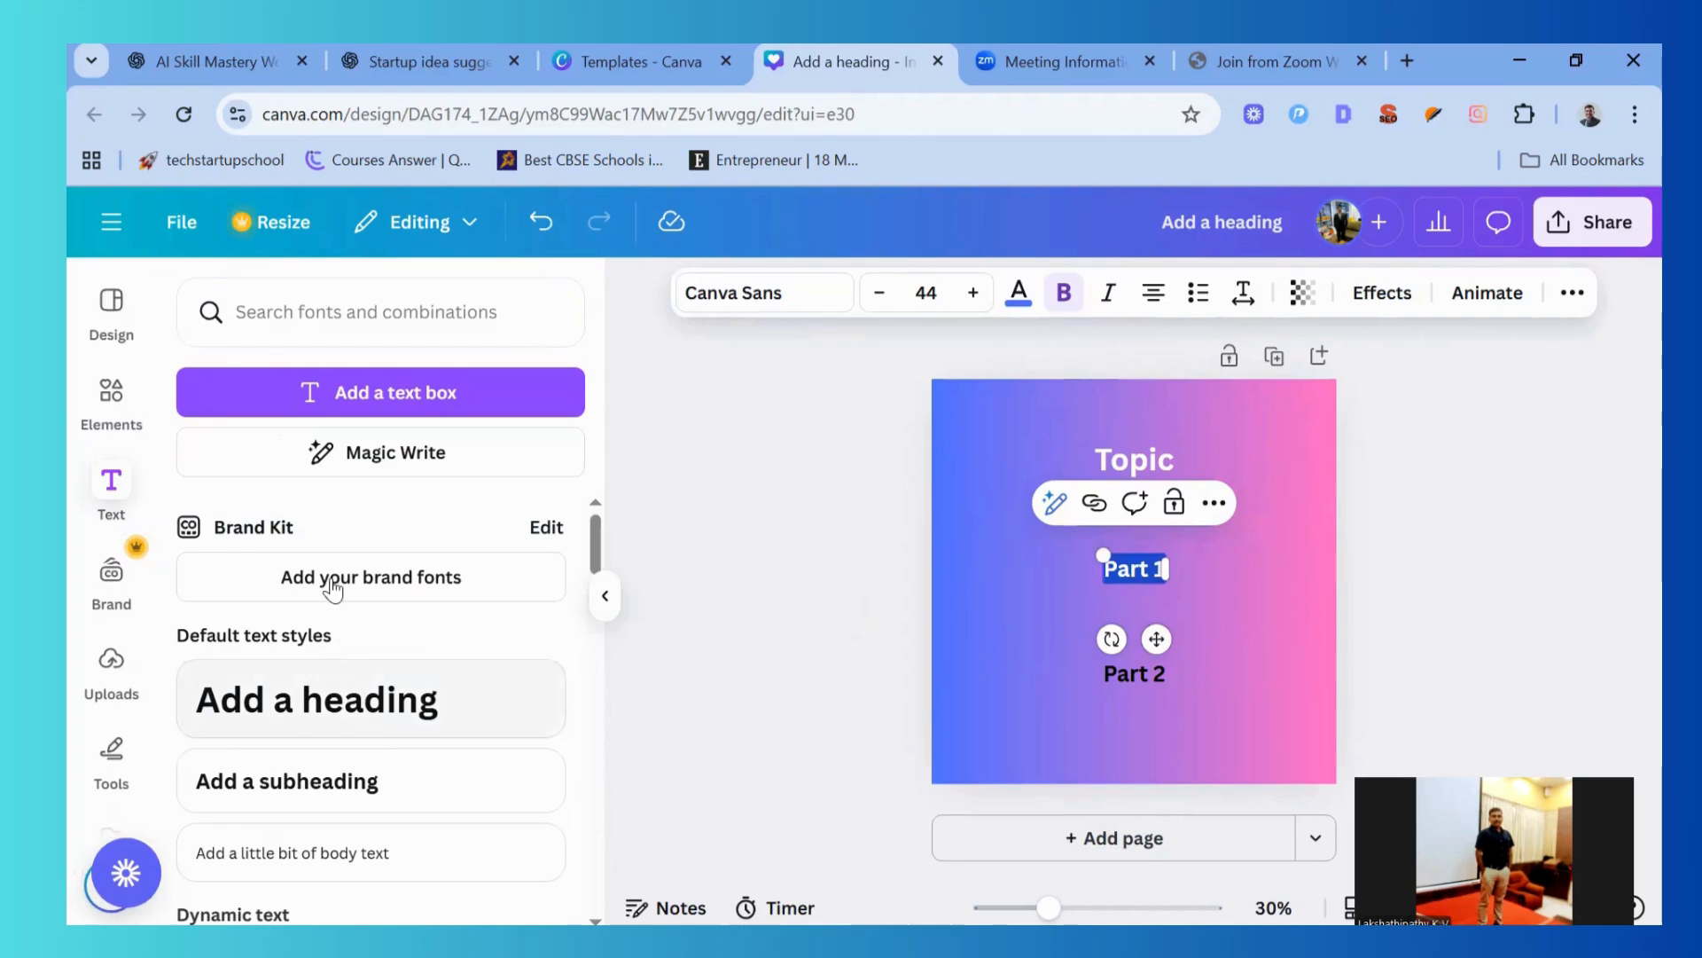
pyautogui.scroll(-4, 333, 710)
pyautogui.scroll(4, 337, 723)
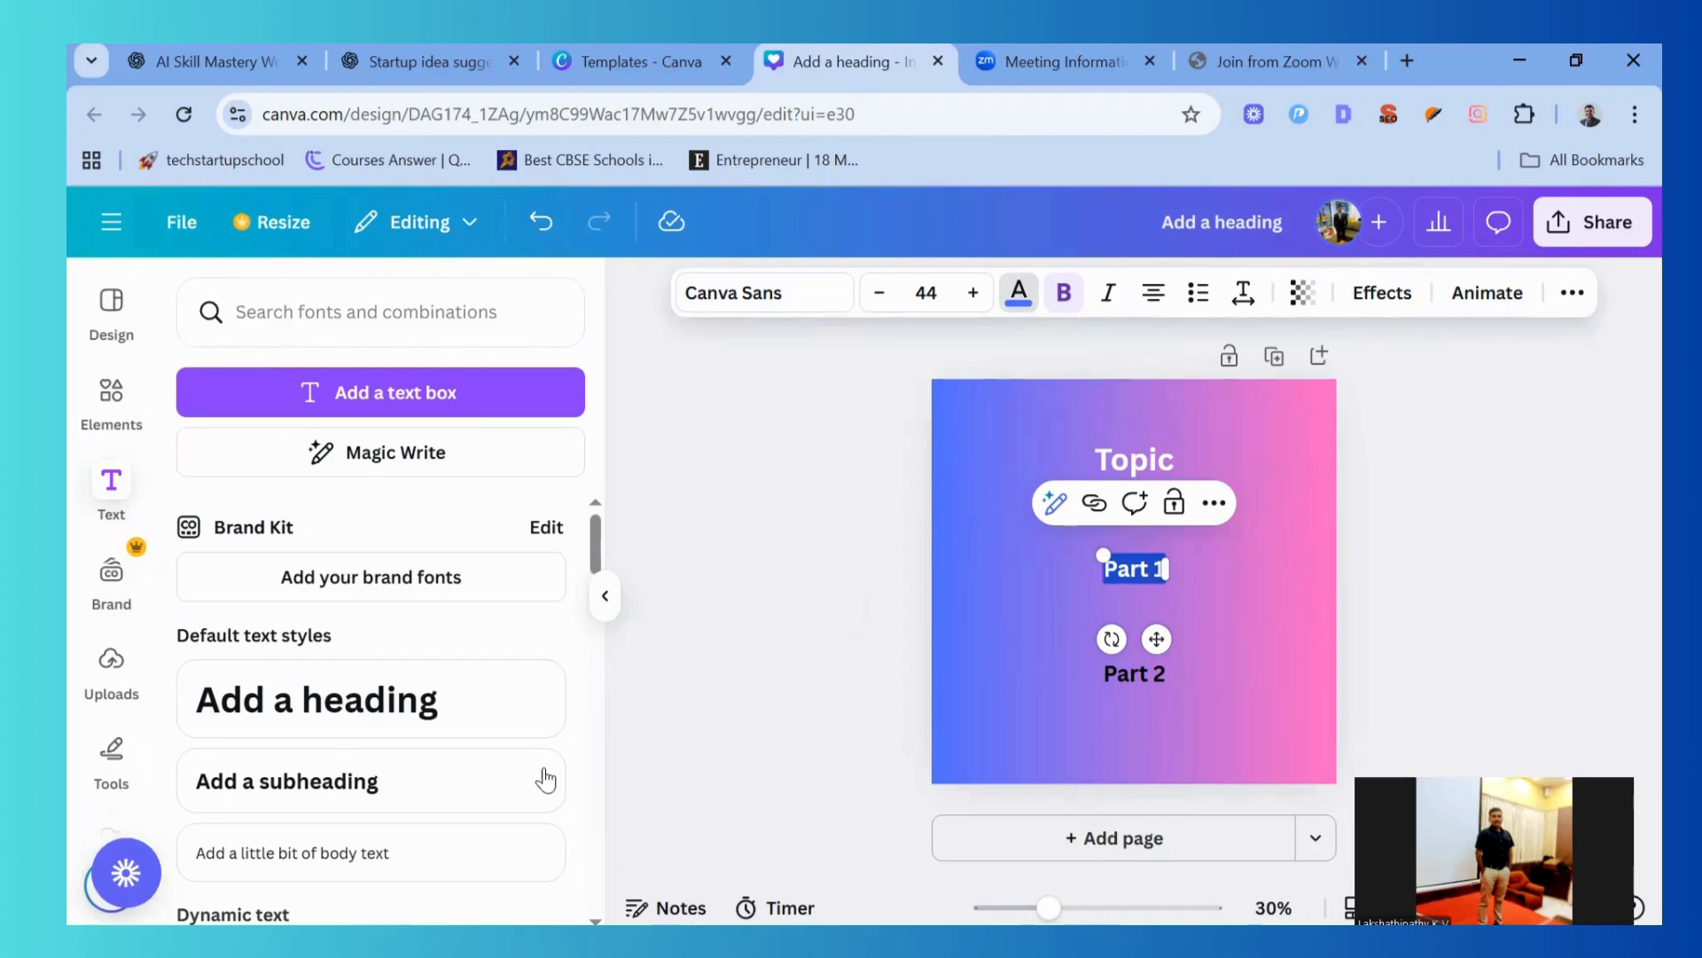
pyautogui.click(488, 766)
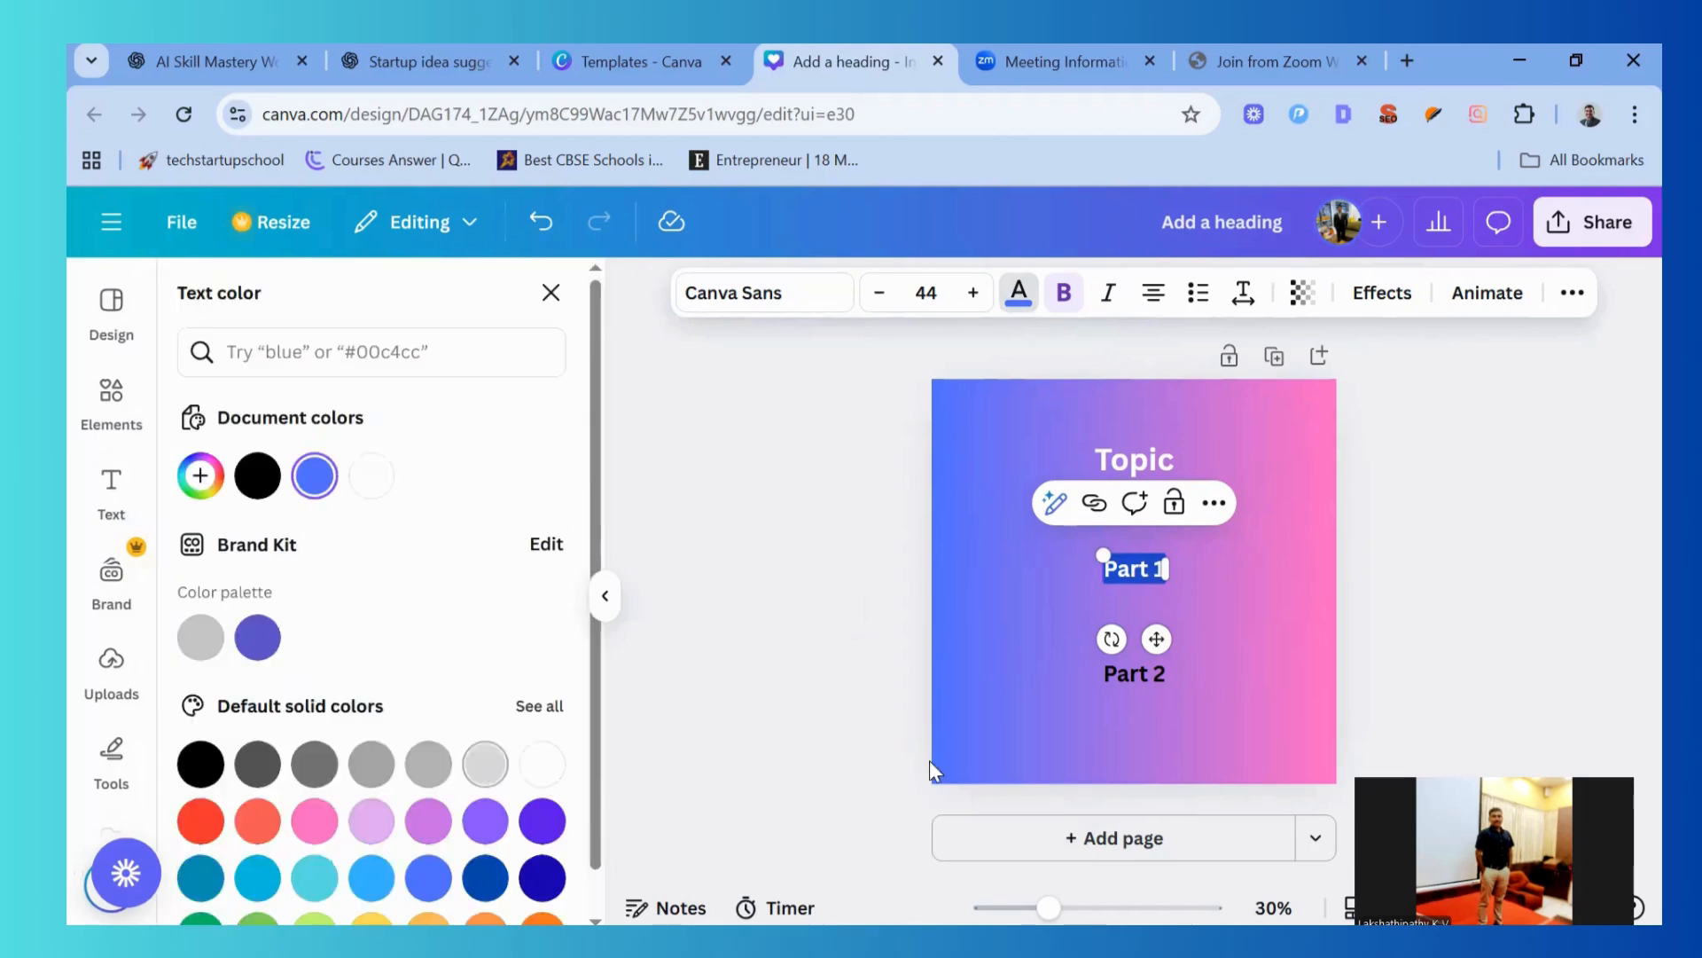
# Try bright red and a lighter coral red as the text color of the "Part 2" subheading
pyautogui.doubleClick(1133, 674)
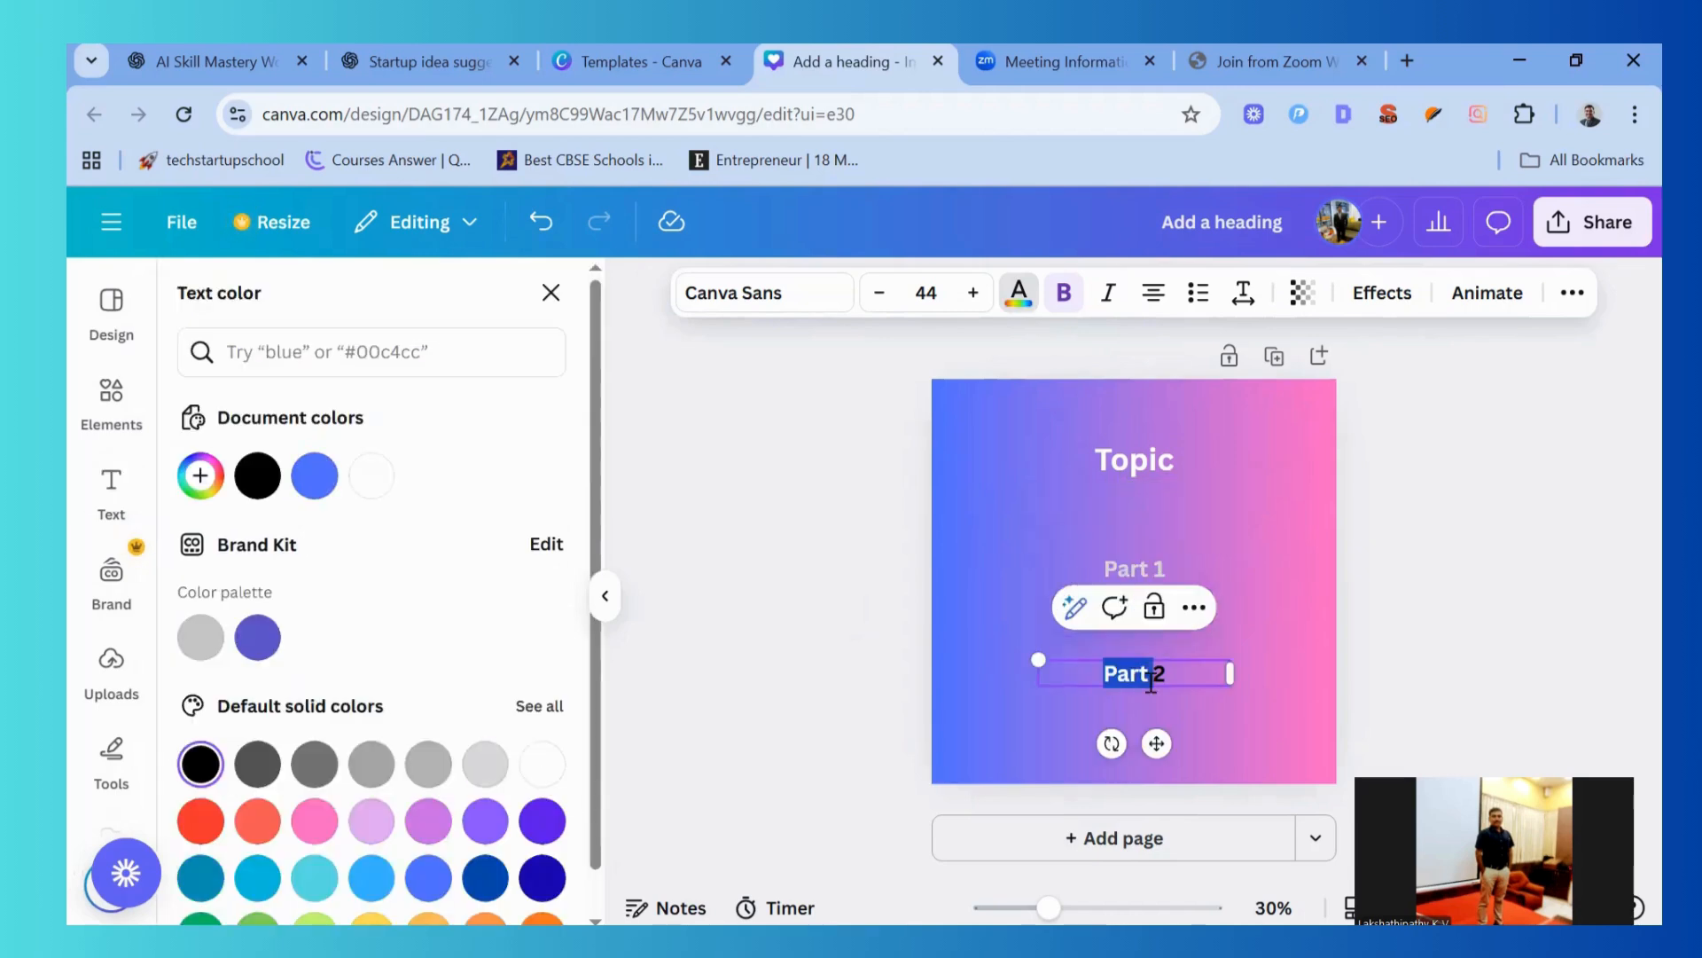
pyautogui.hotkey('ctrl', 'a')
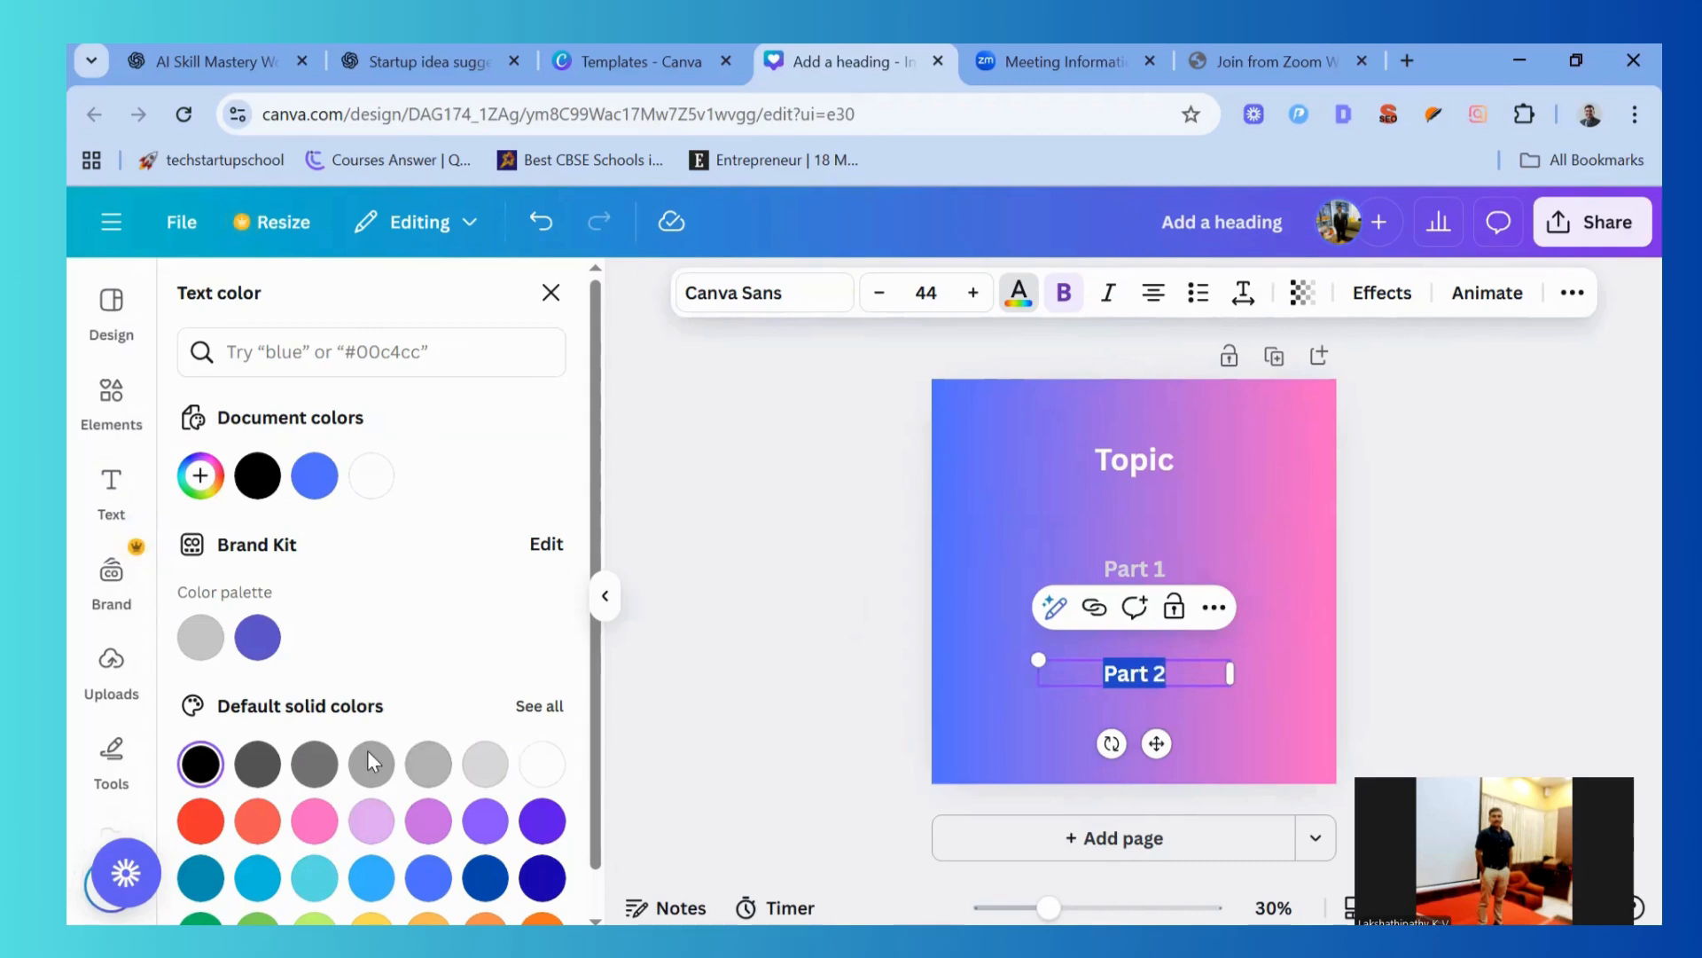
pyautogui.scroll(-1, 367, 750)
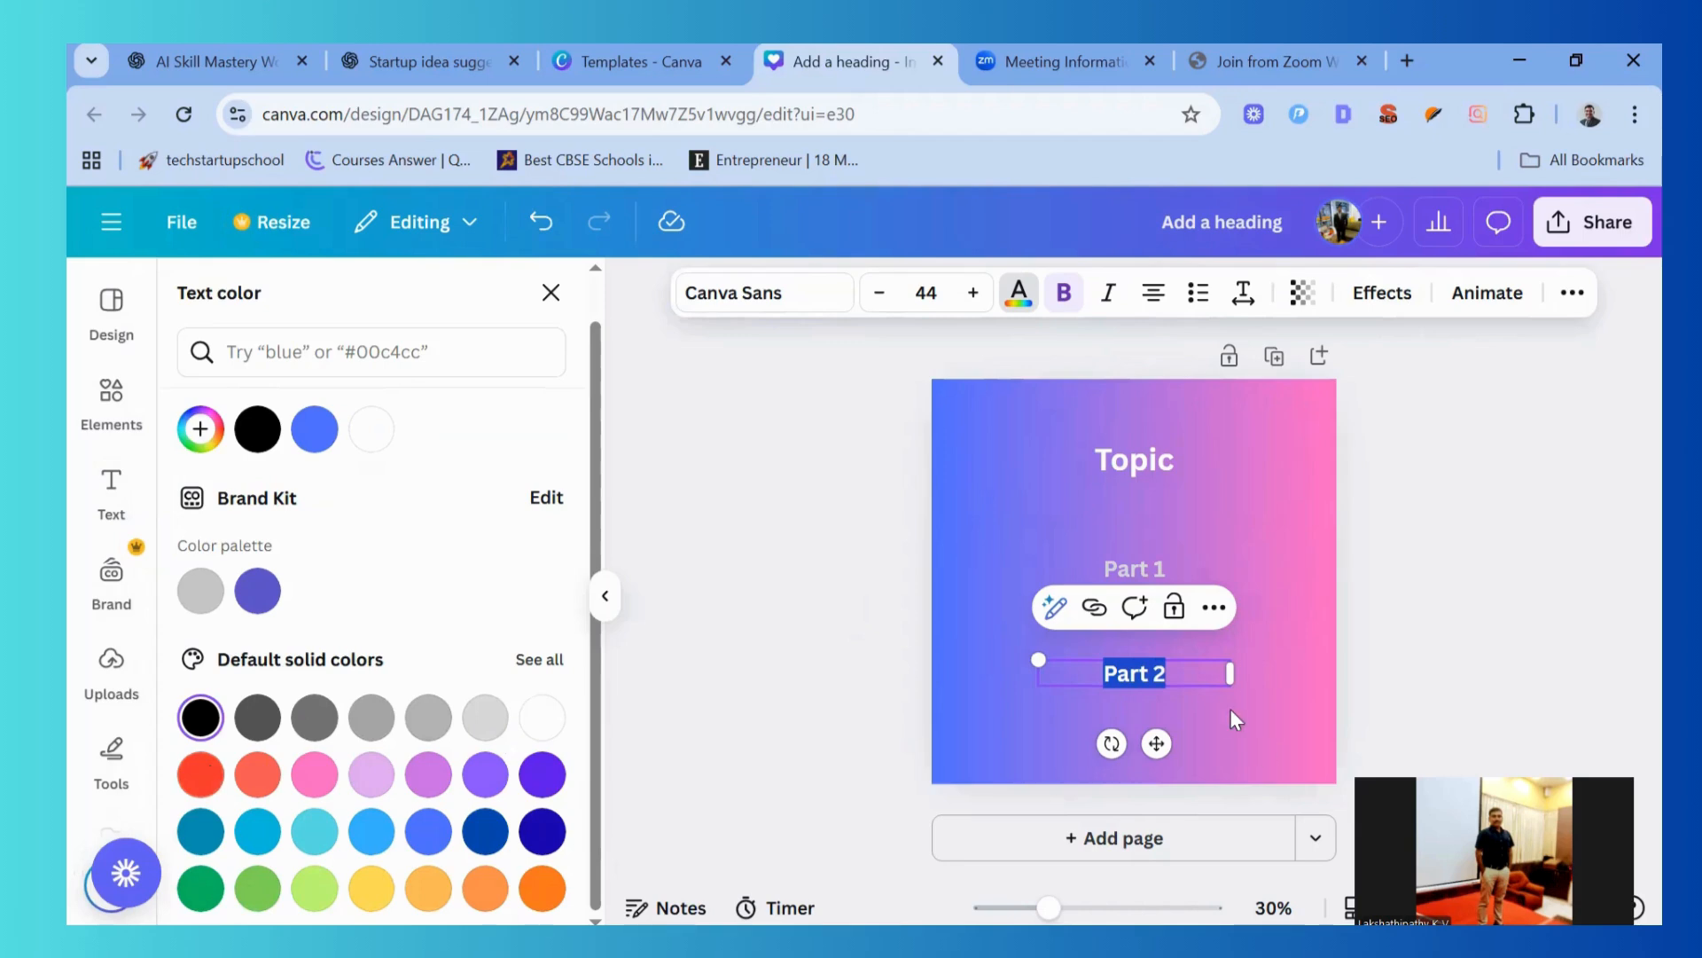
pyautogui.click(1099, 656)
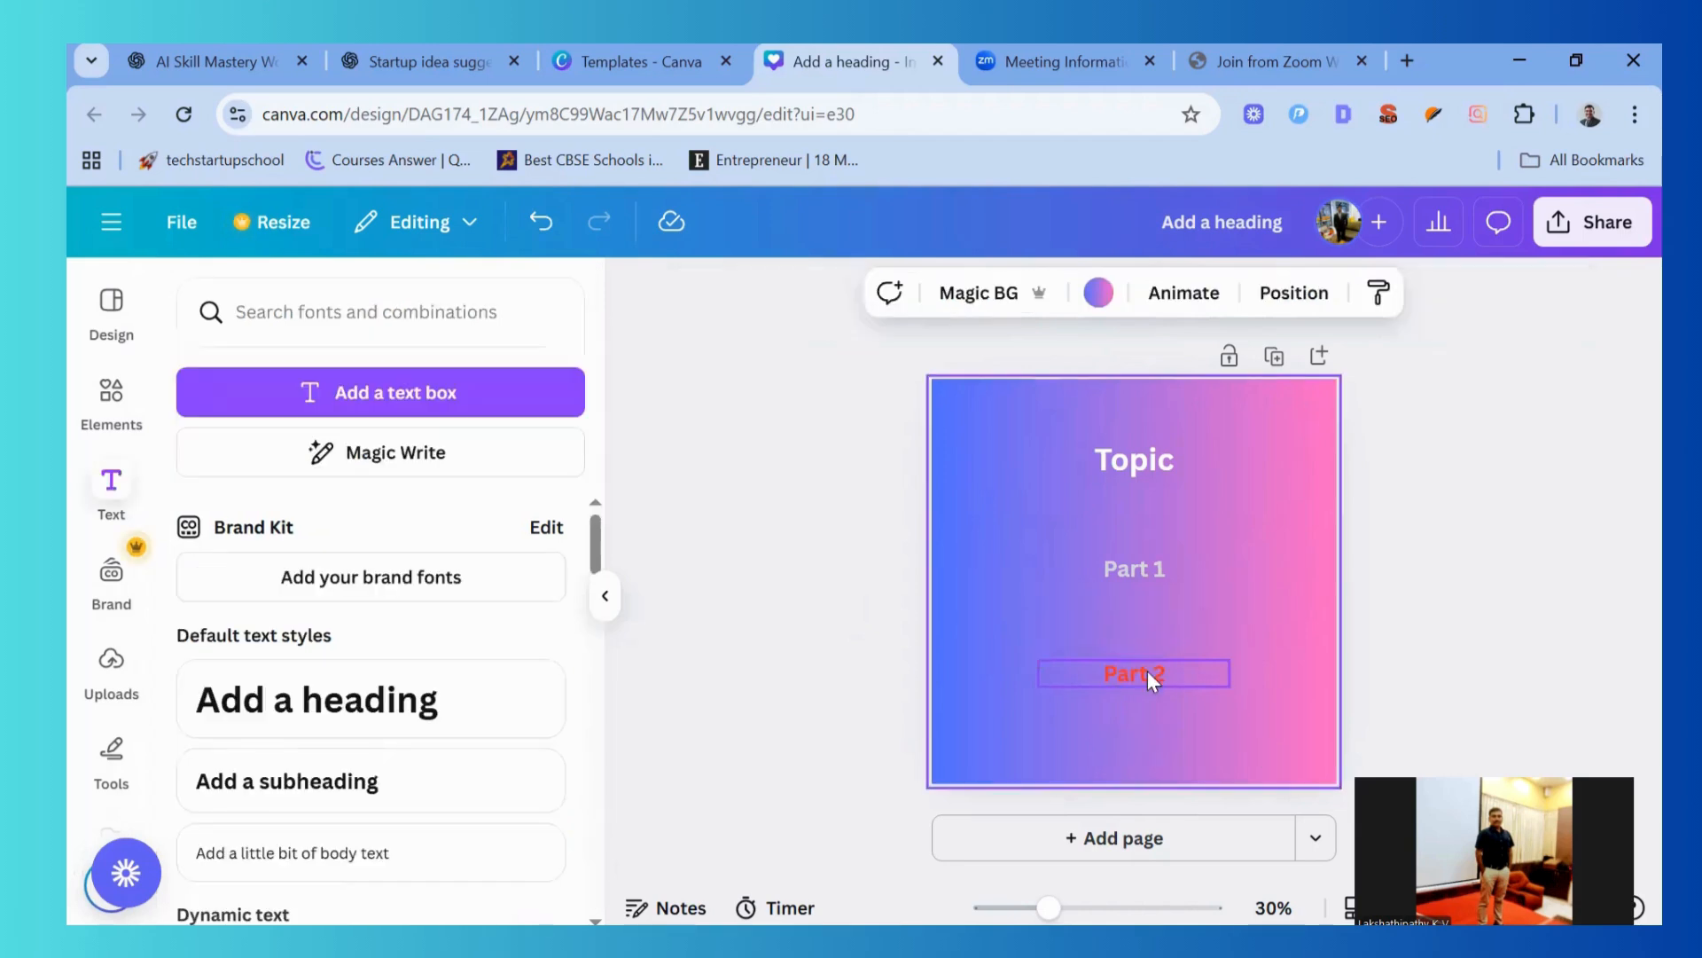
pyautogui.click(1148, 670)
pyautogui.click(1018, 304)
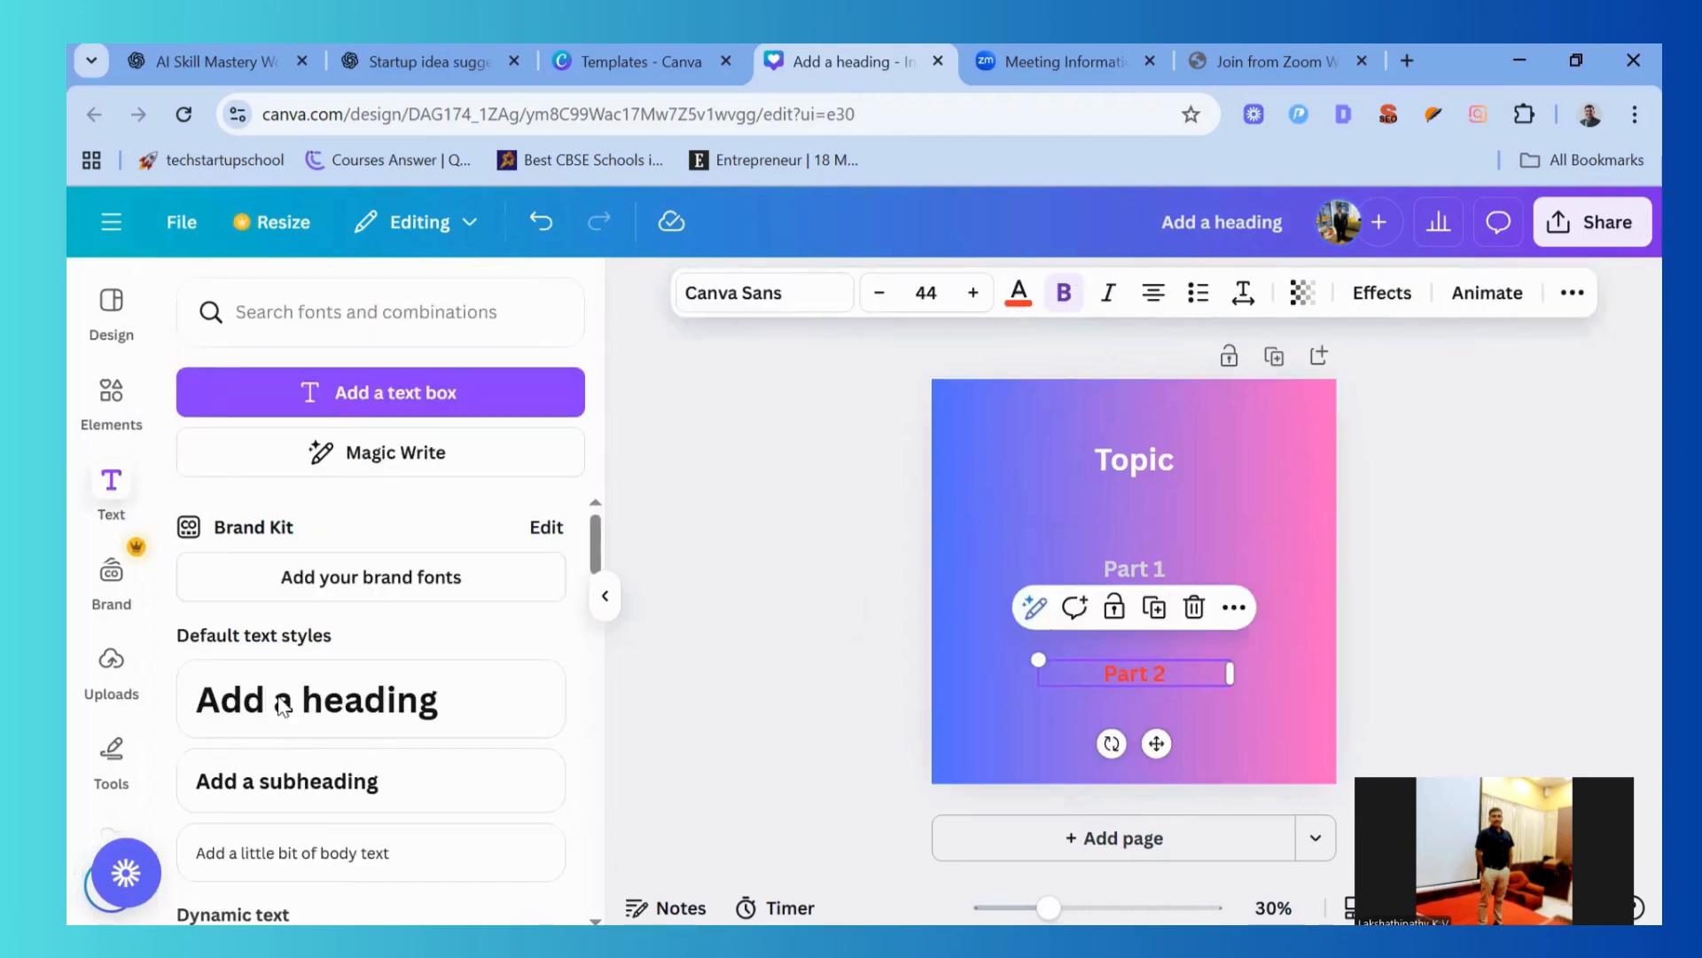
pyautogui.click(263, 823)
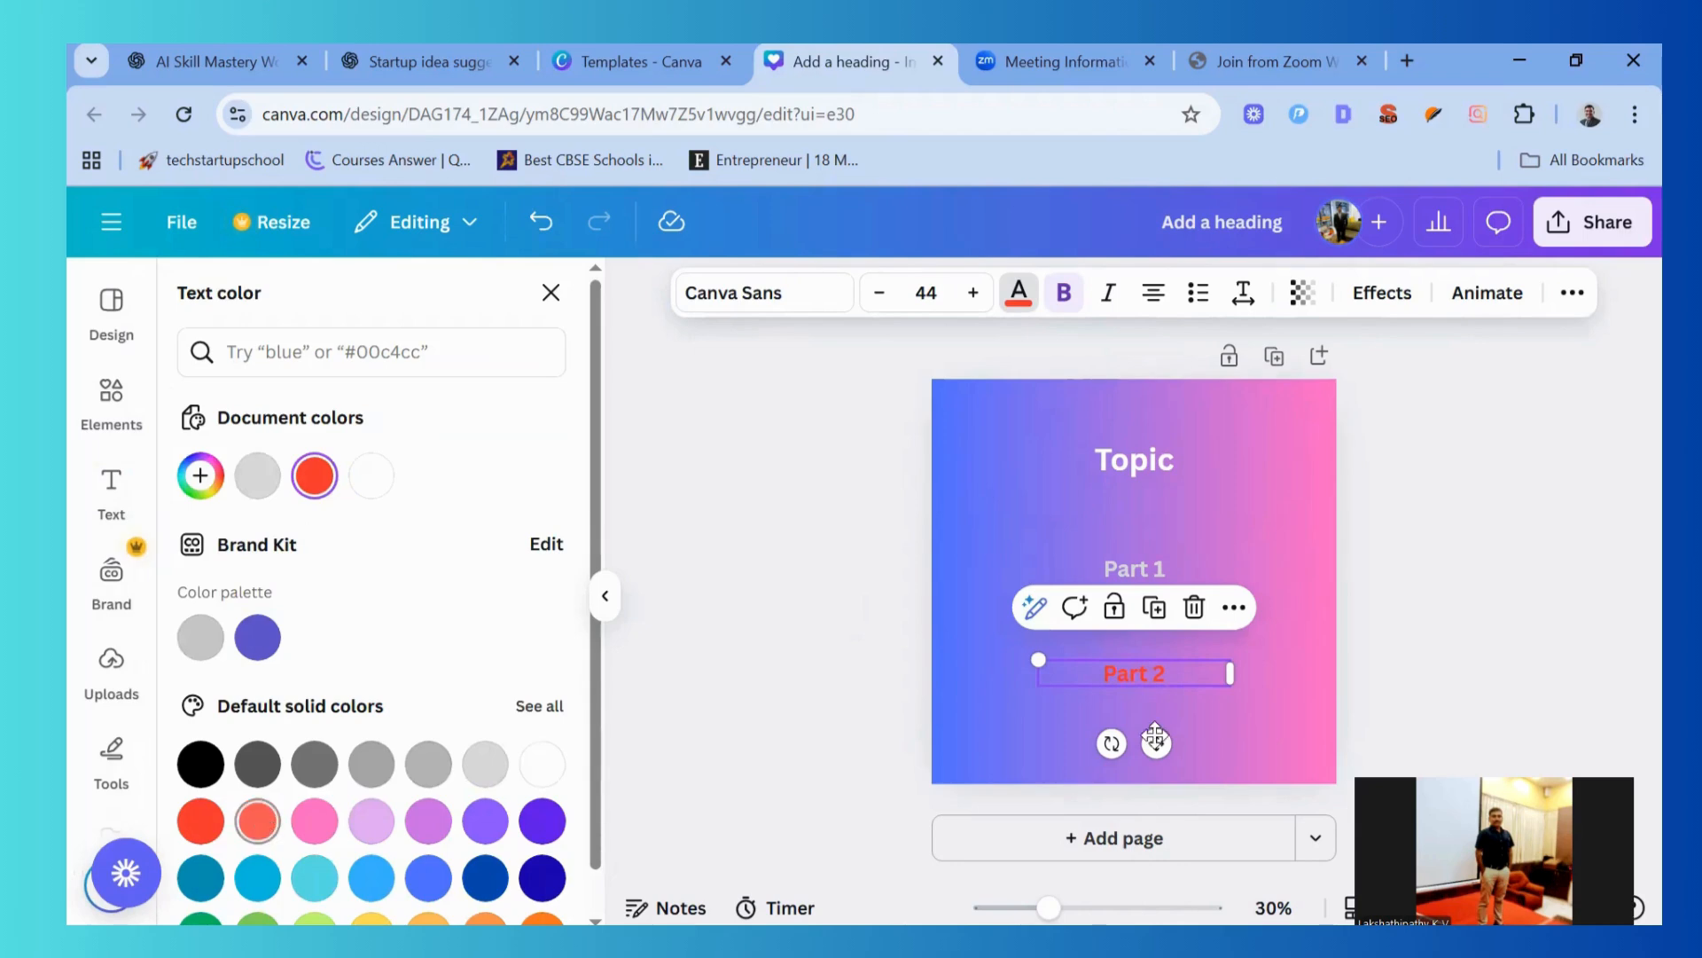
# Recolor the whole "Part 2" subheading with the gray from the Brand Kit palette
pyautogui.click(1158, 676)
pyautogui.click(1128, 676)
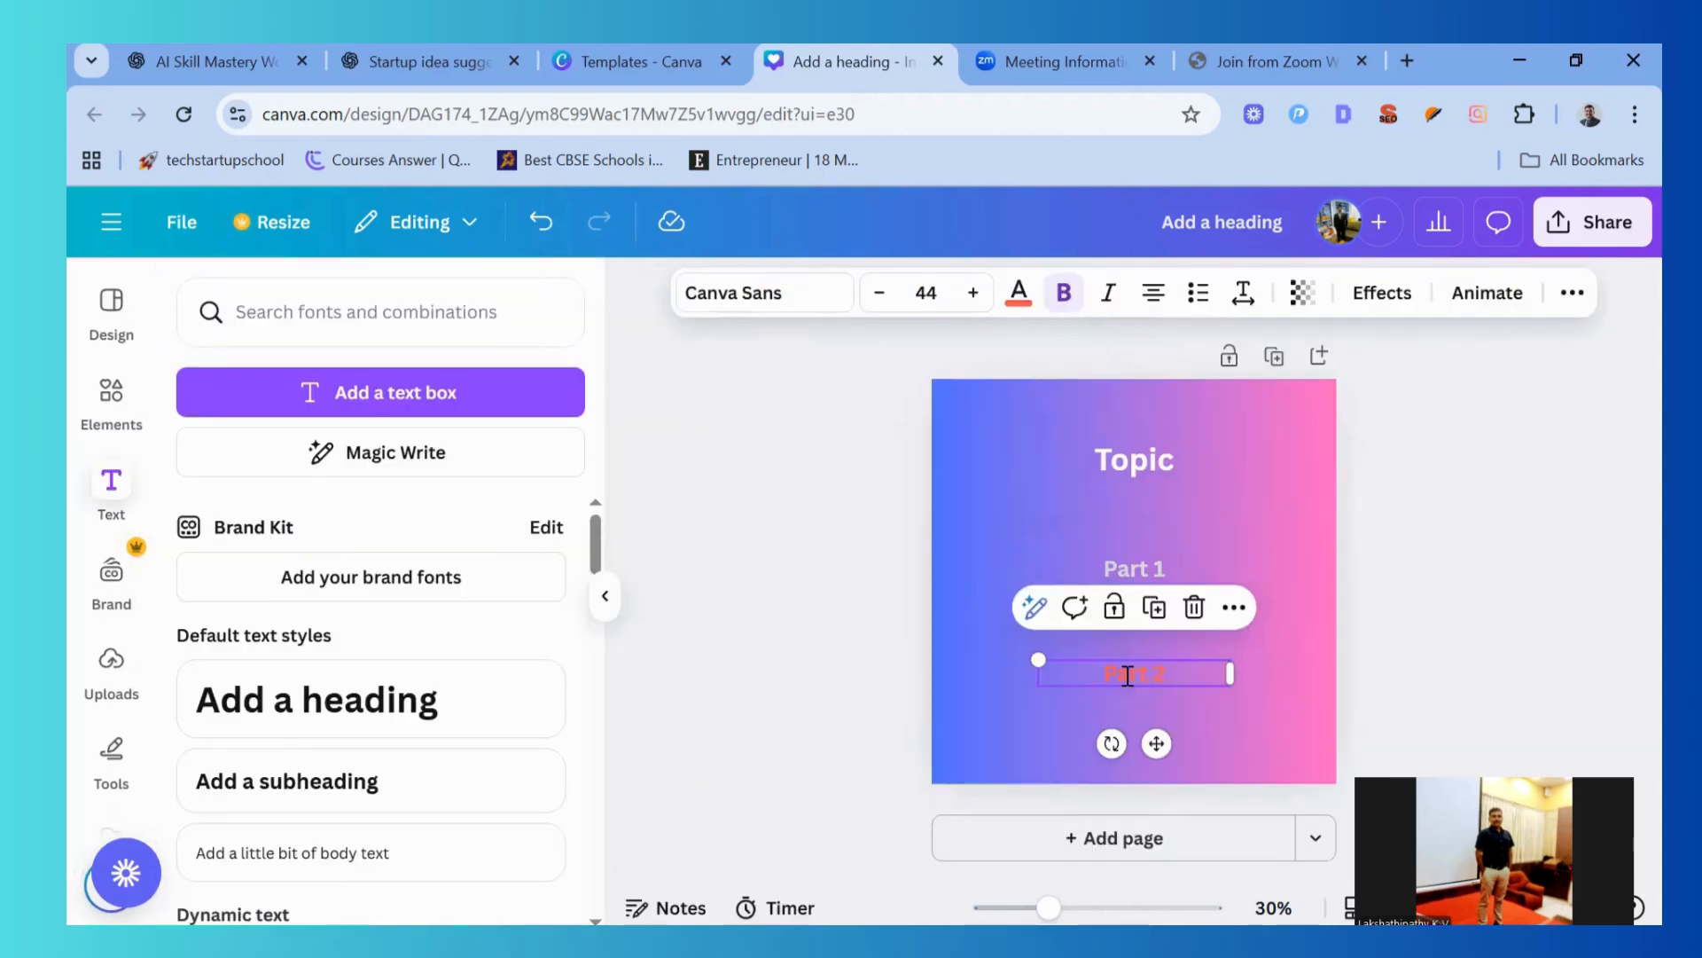
pyautogui.doubleClick(1128, 675)
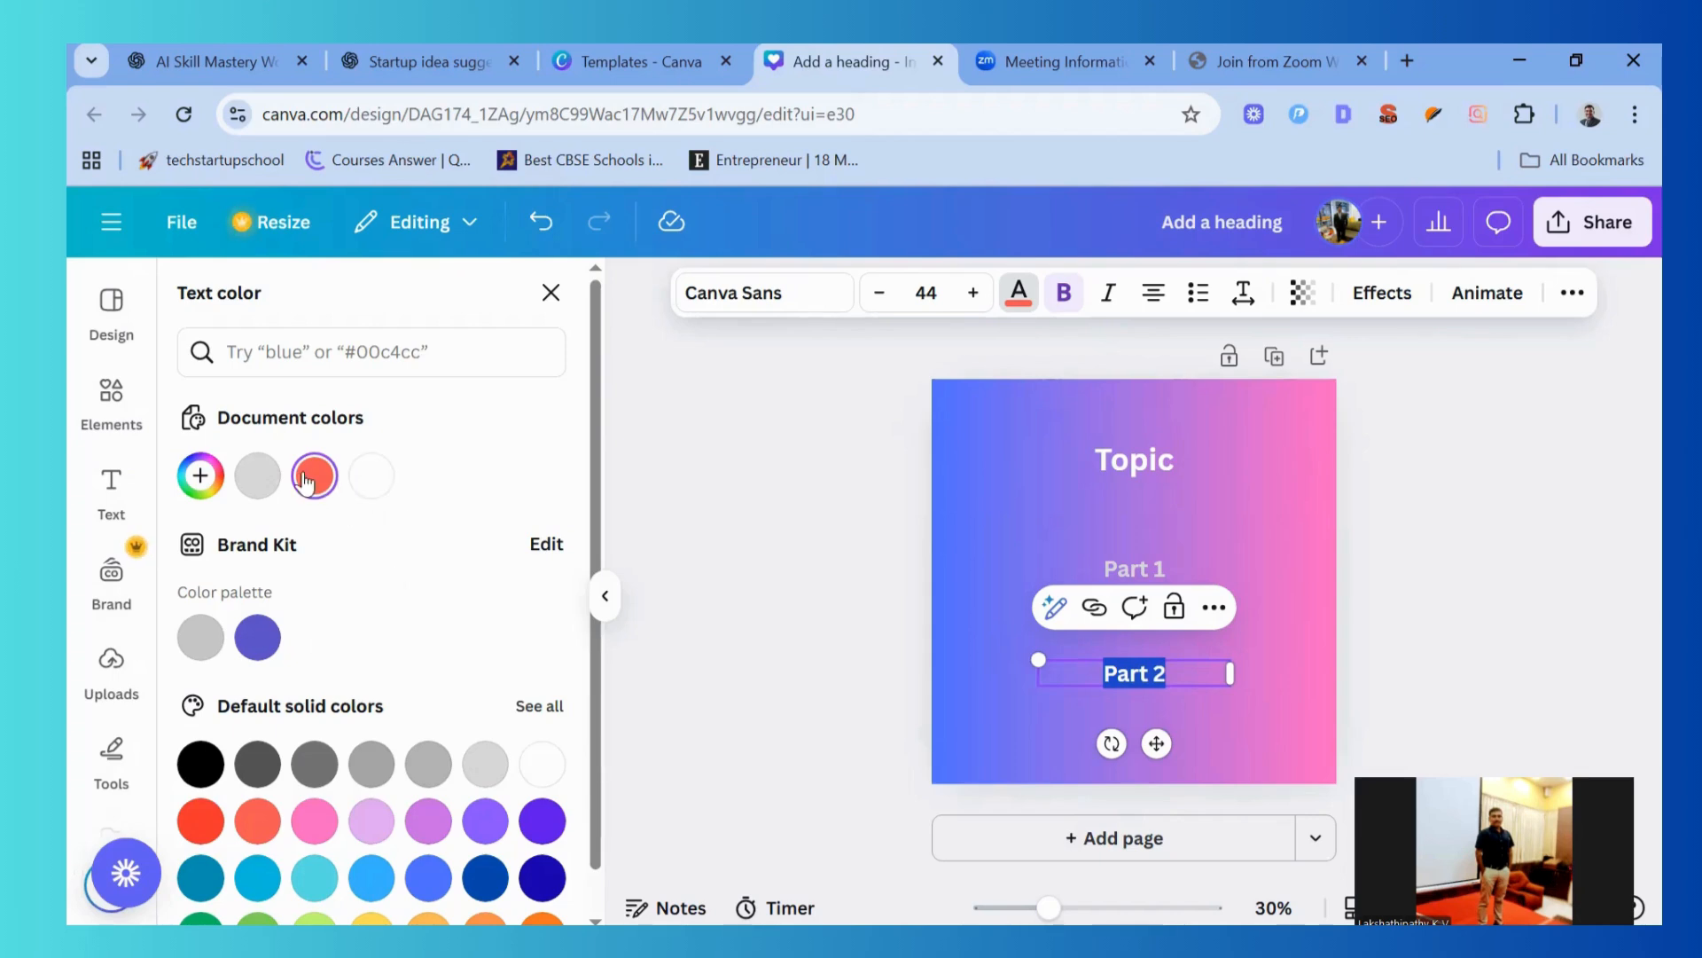
pyautogui.click(209, 648)
pyautogui.click(1236, 715)
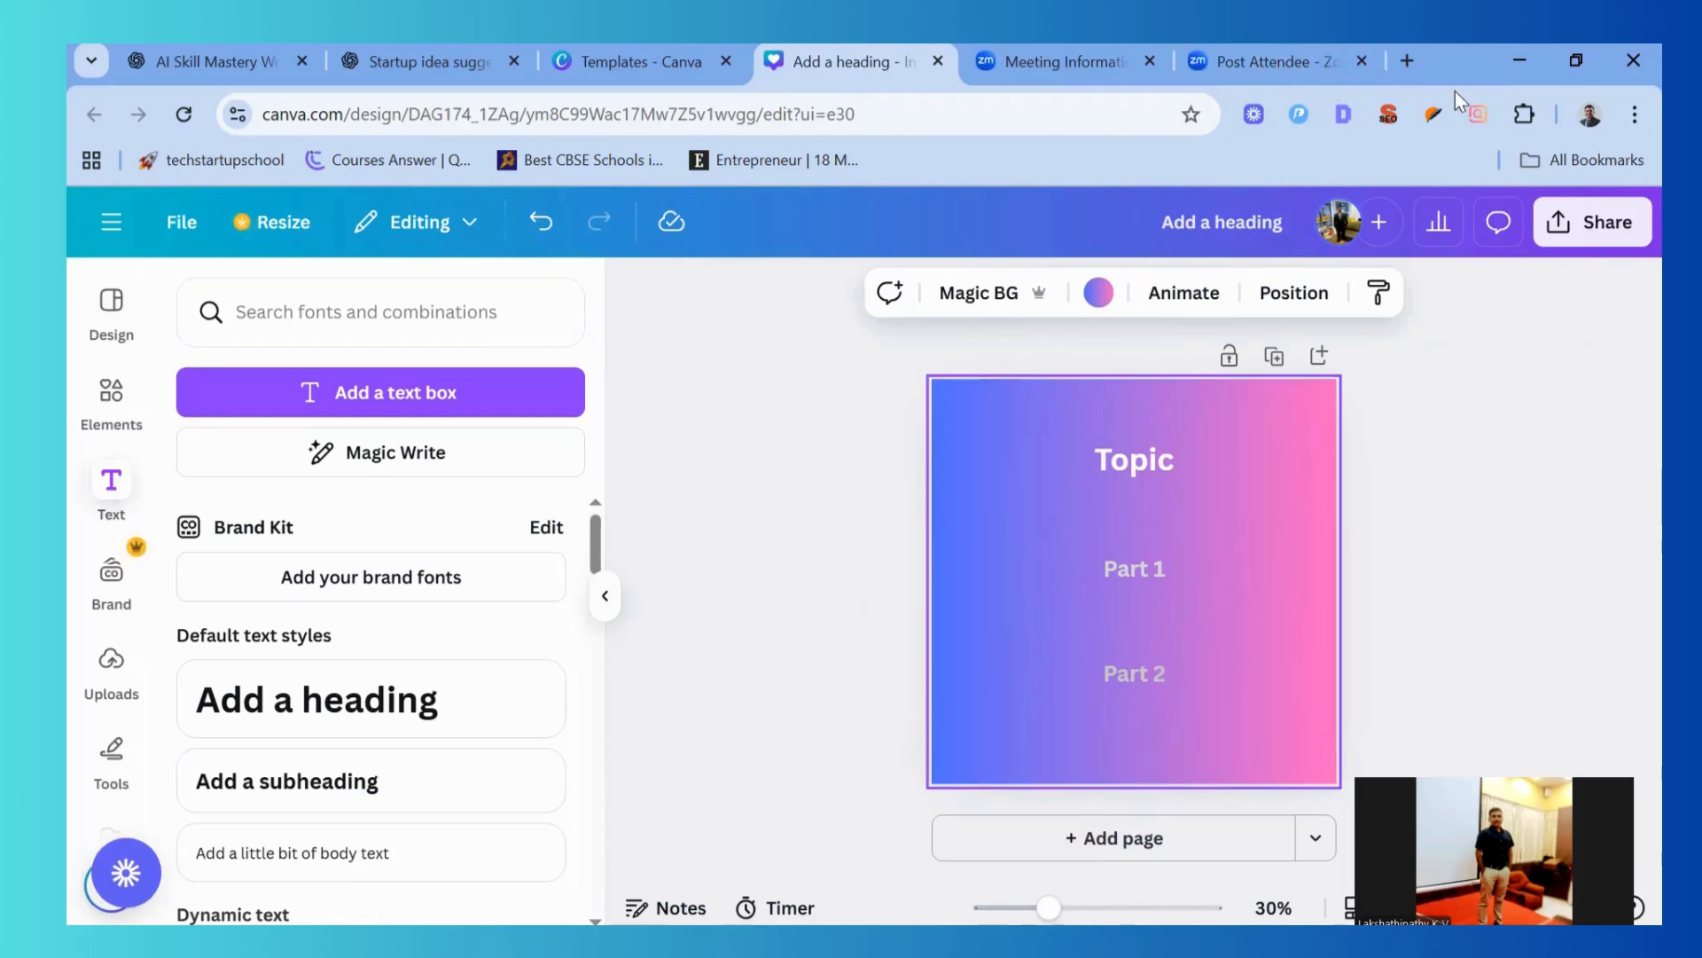
# Open ChatGPT (chatgpt.com) in a new browser tab
pyautogui.hotkey('ctrl', 't')
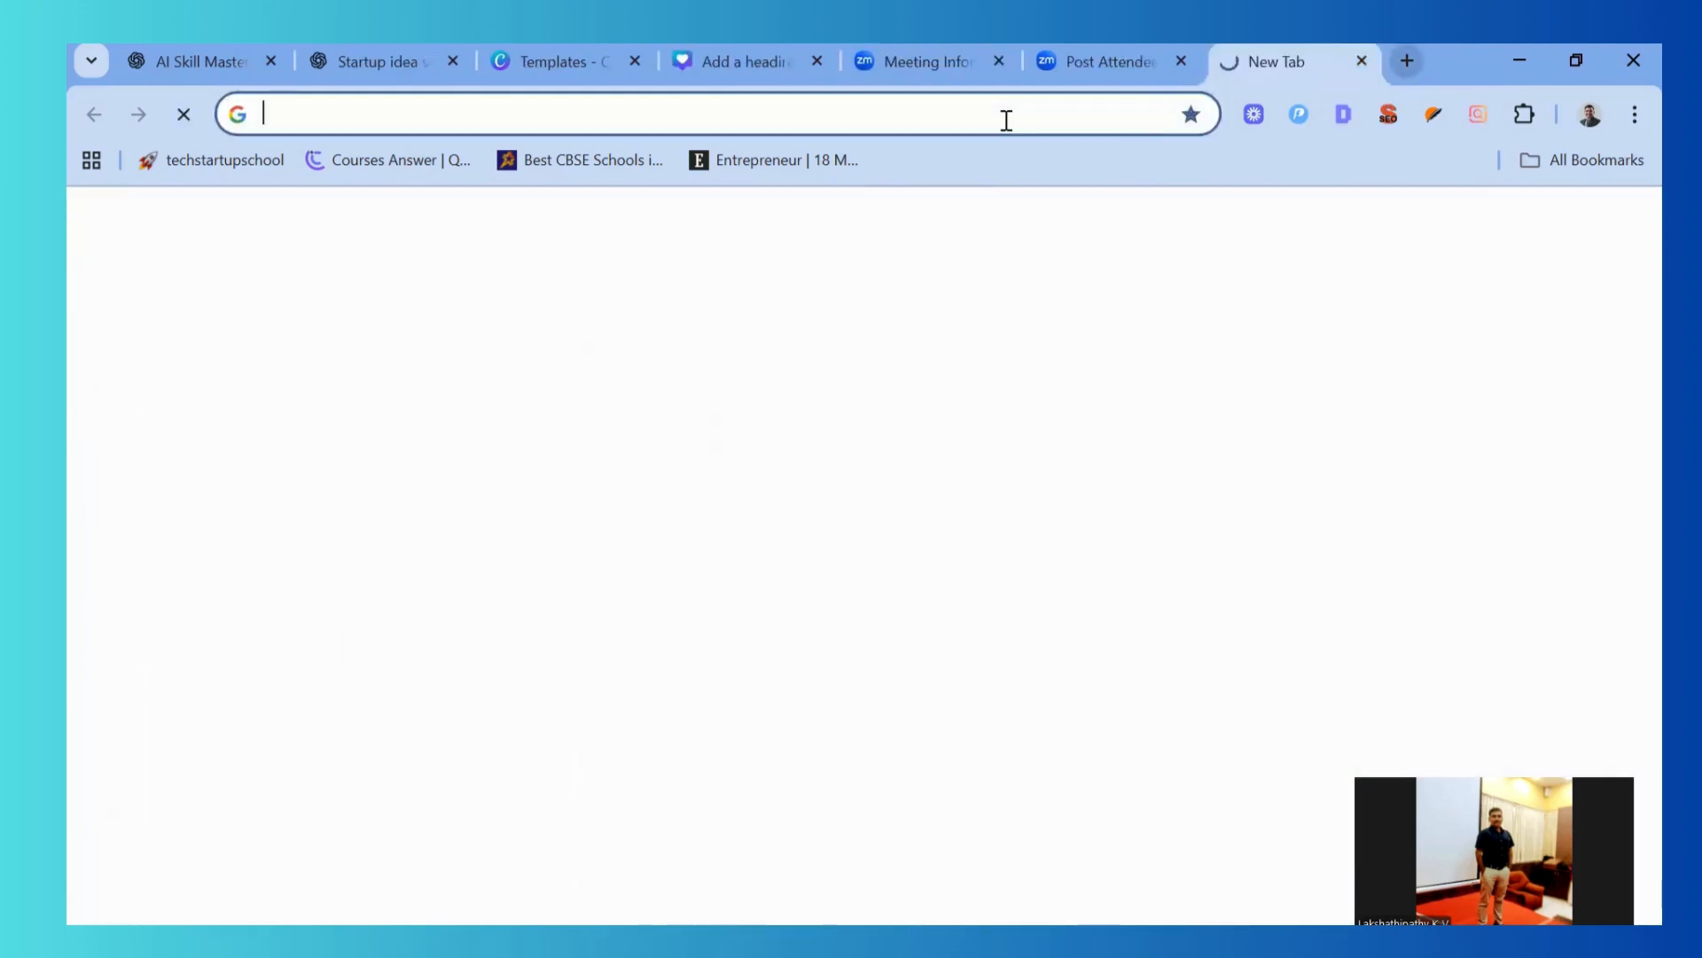
pyautogui.write('c')
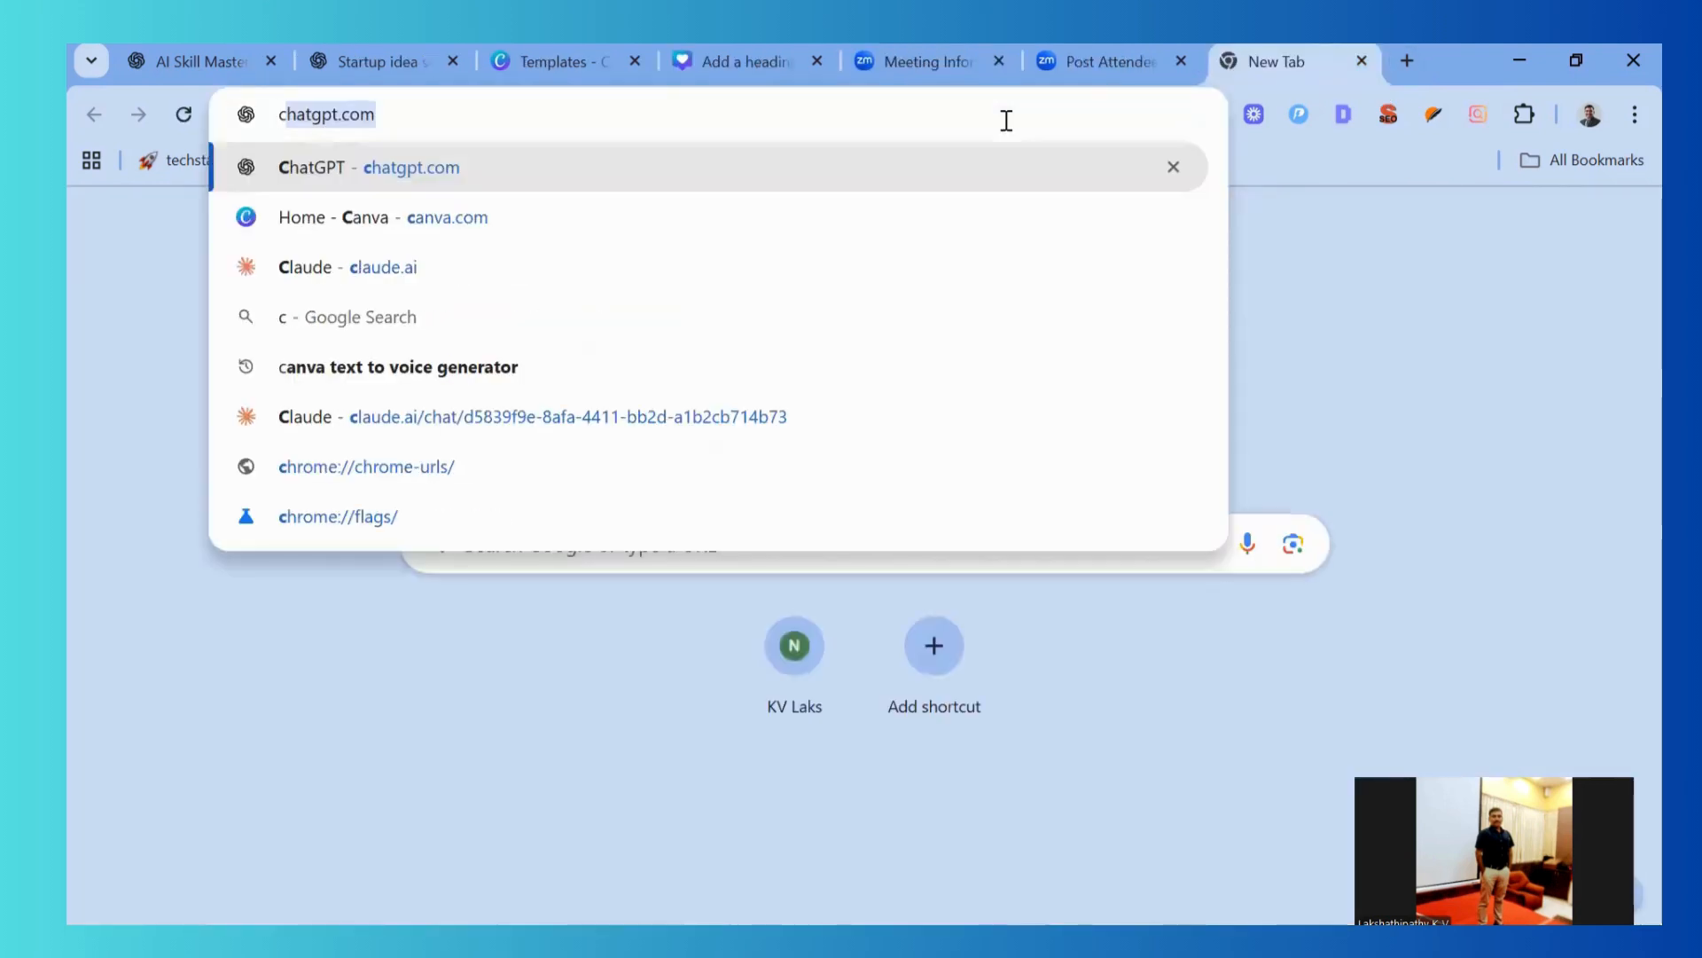
pyautogui.write('hat')
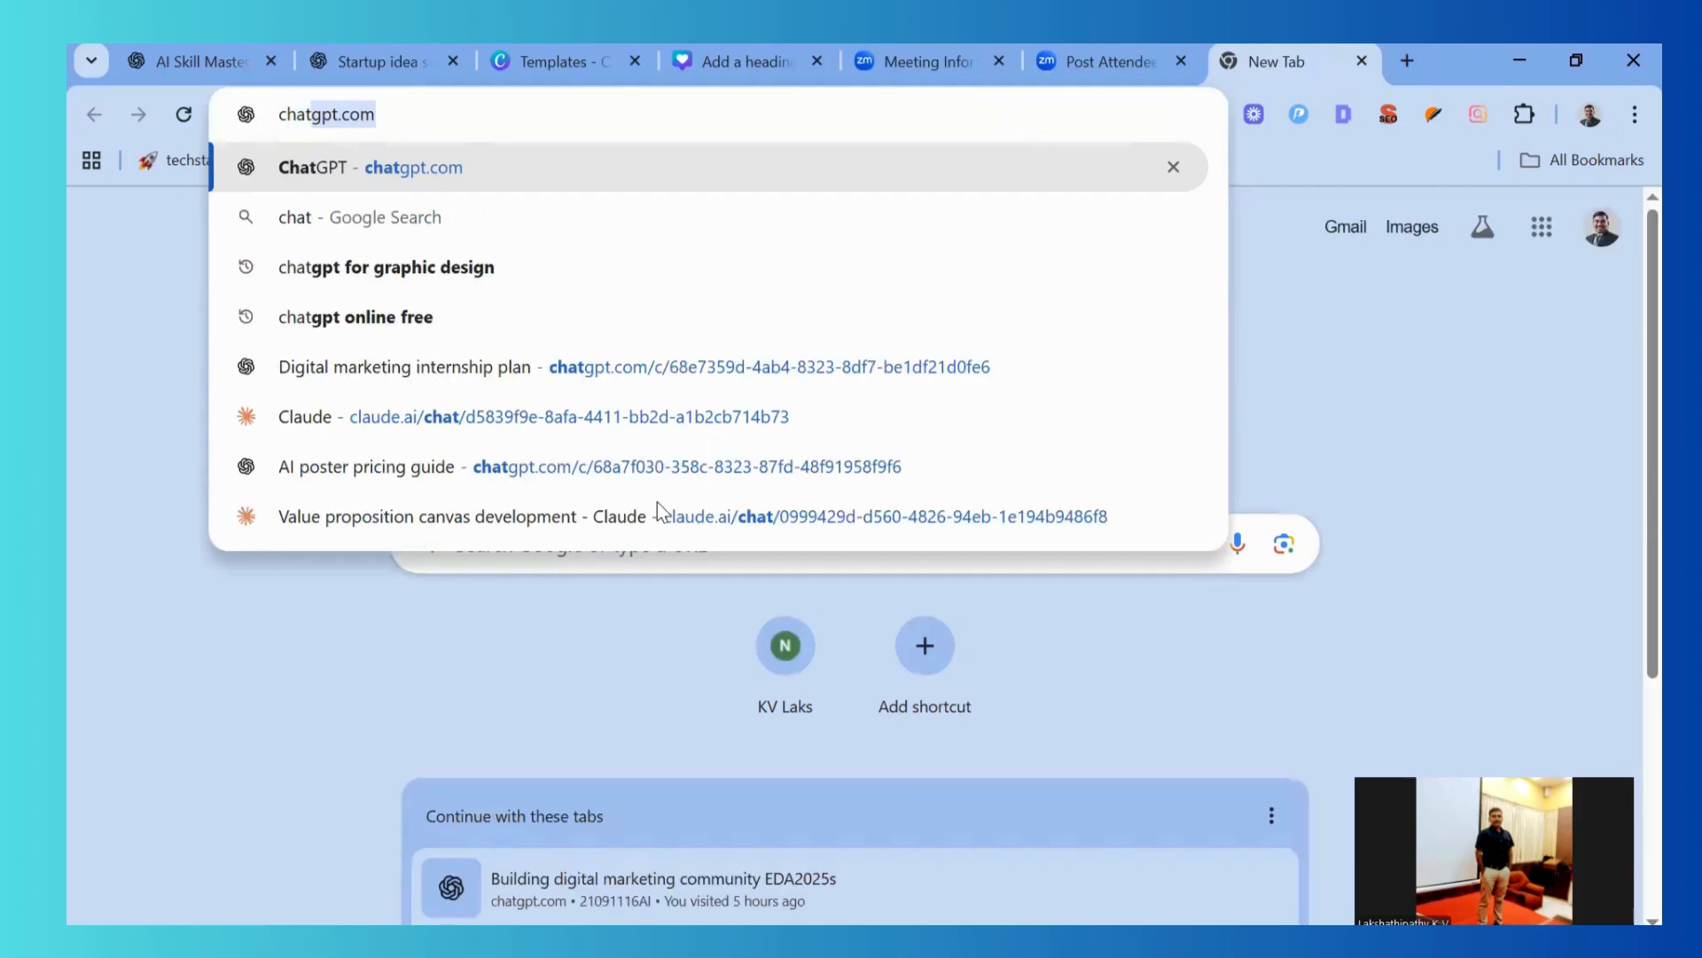
pyautogui.press('Return')
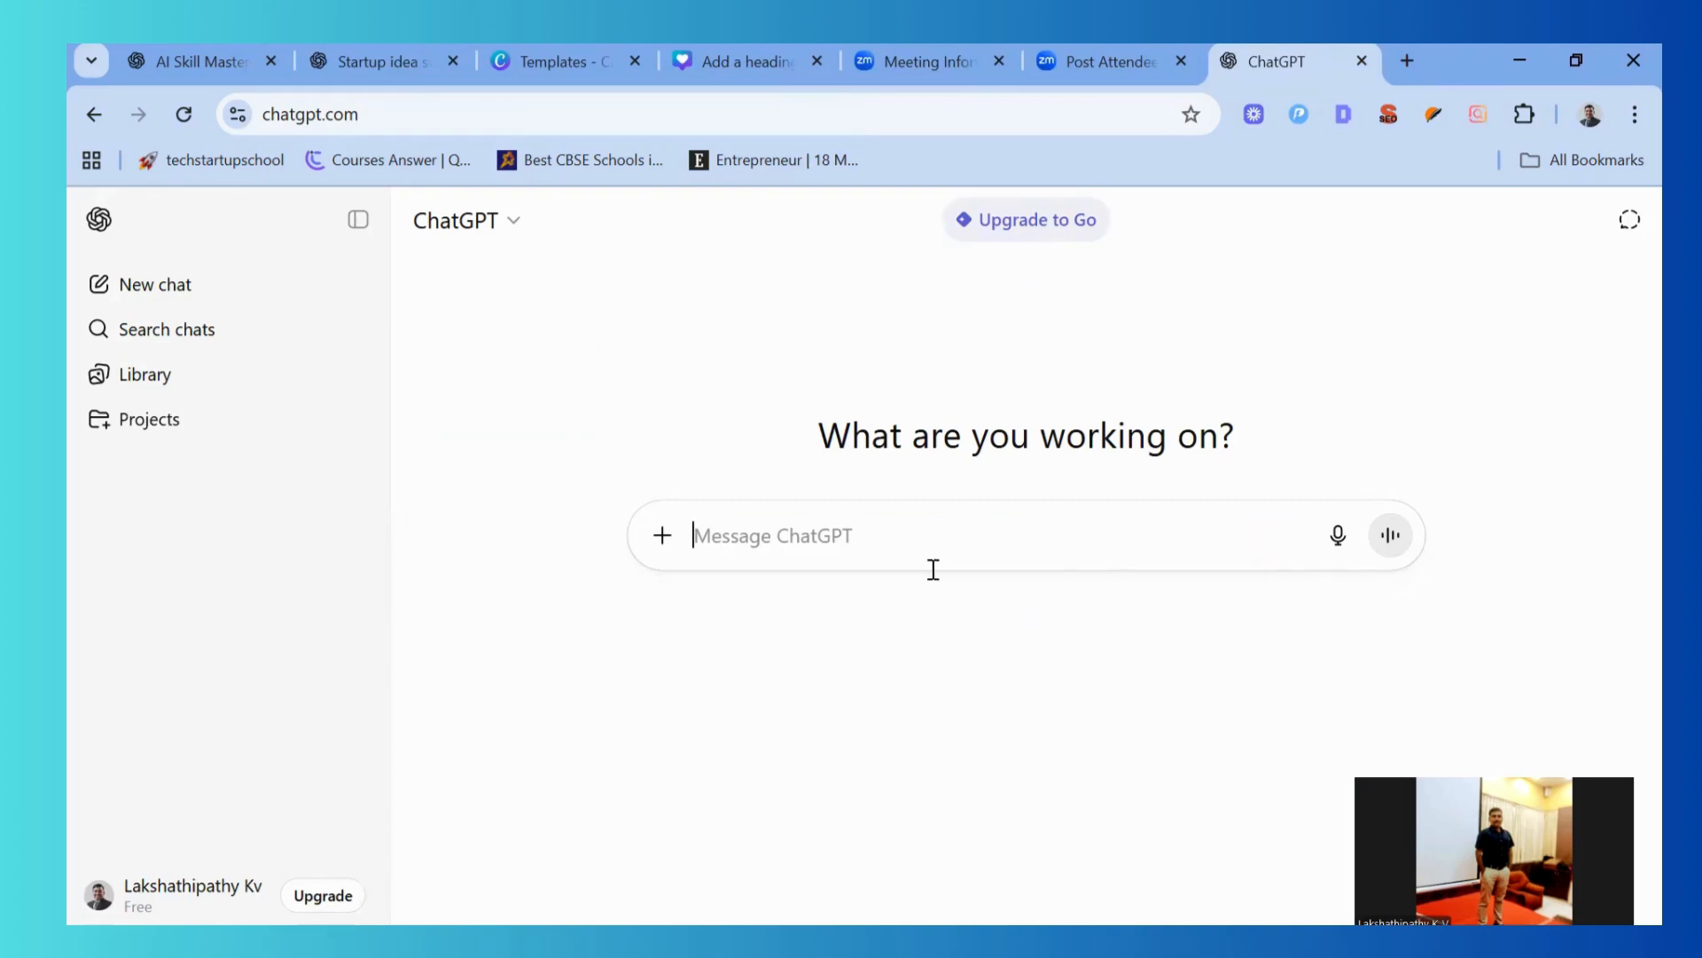
# Switch to the Notepad file 100-video-shotsYT-2026 and copy the selected prompt asking for 100 sets of marketing facts
pyautogui.hotkey('alt', 'Tab')
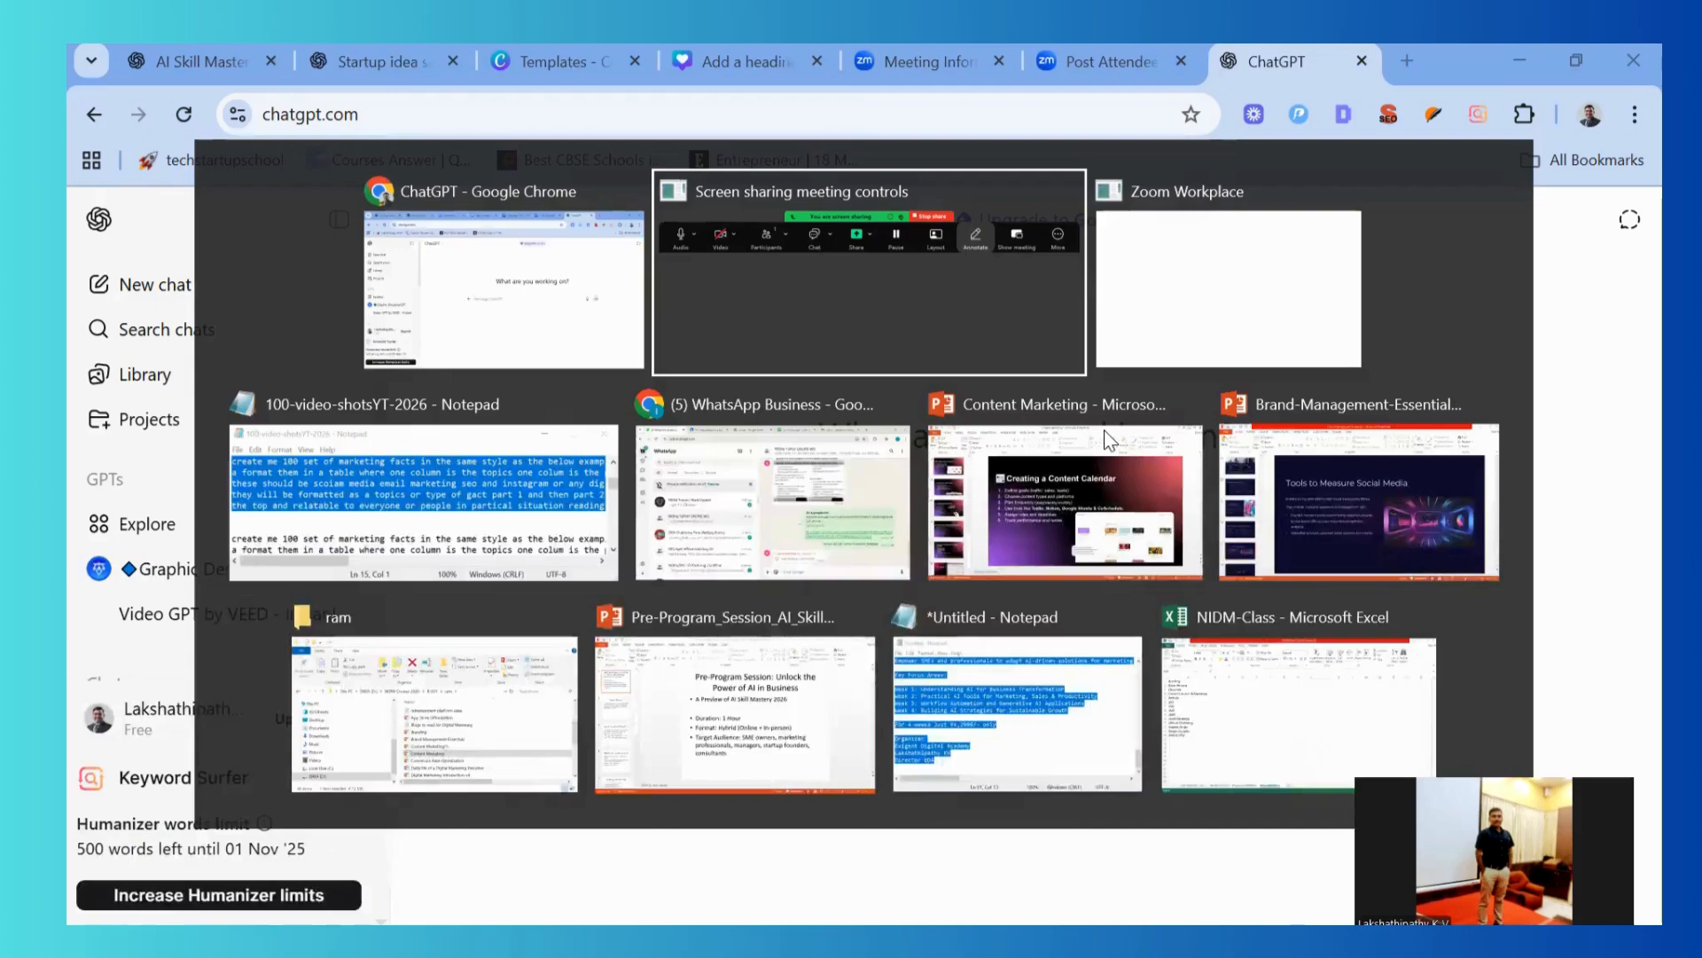
pyautogui.hotkey('alt', 'Tab')
pyautogui.hotkey('alt', 'Tab')
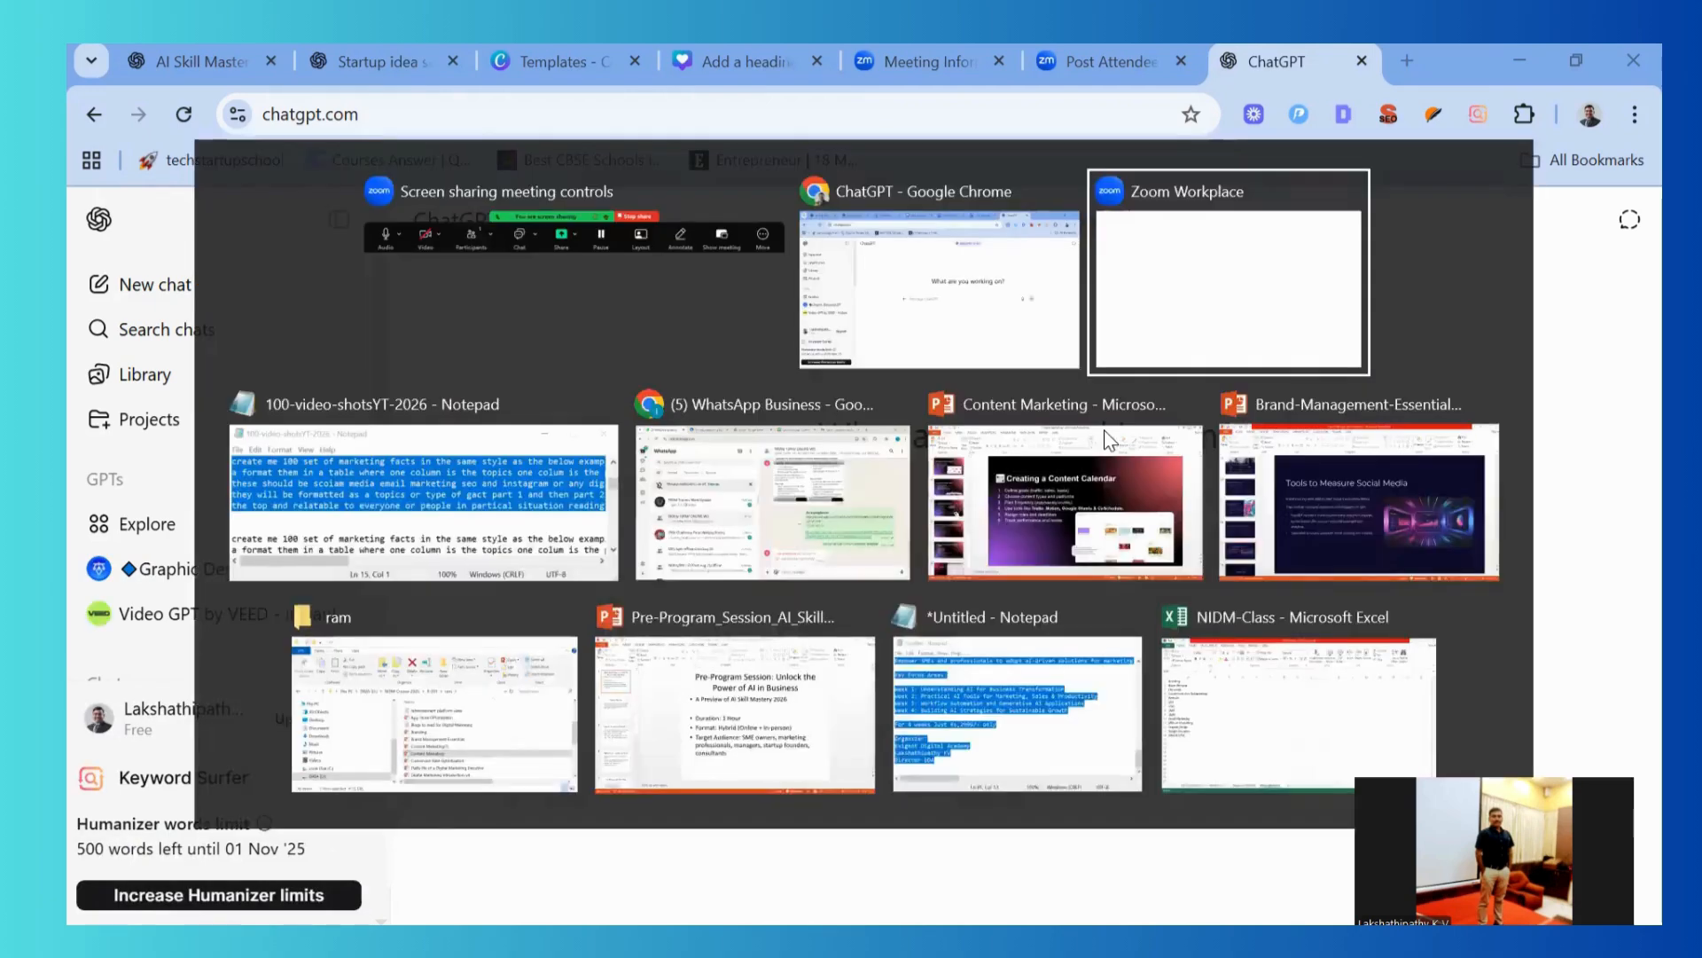
pyautogui.hotkey('alt', 'Tab')
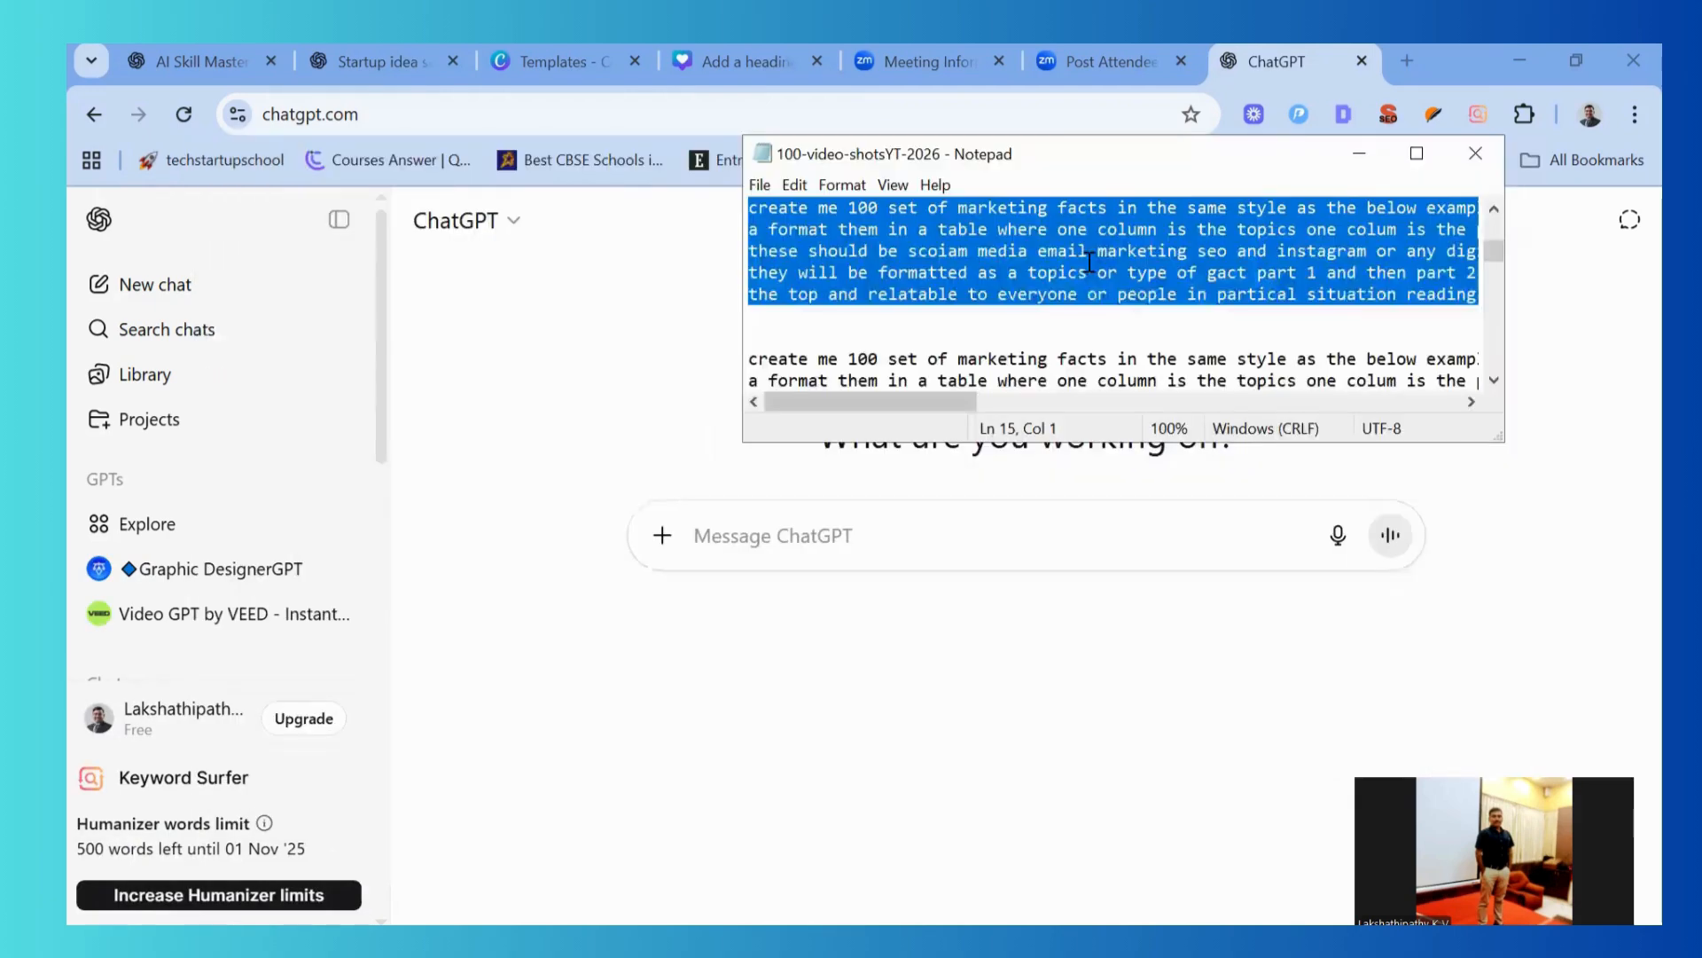
pyautogui.rightClick(1089, 273)
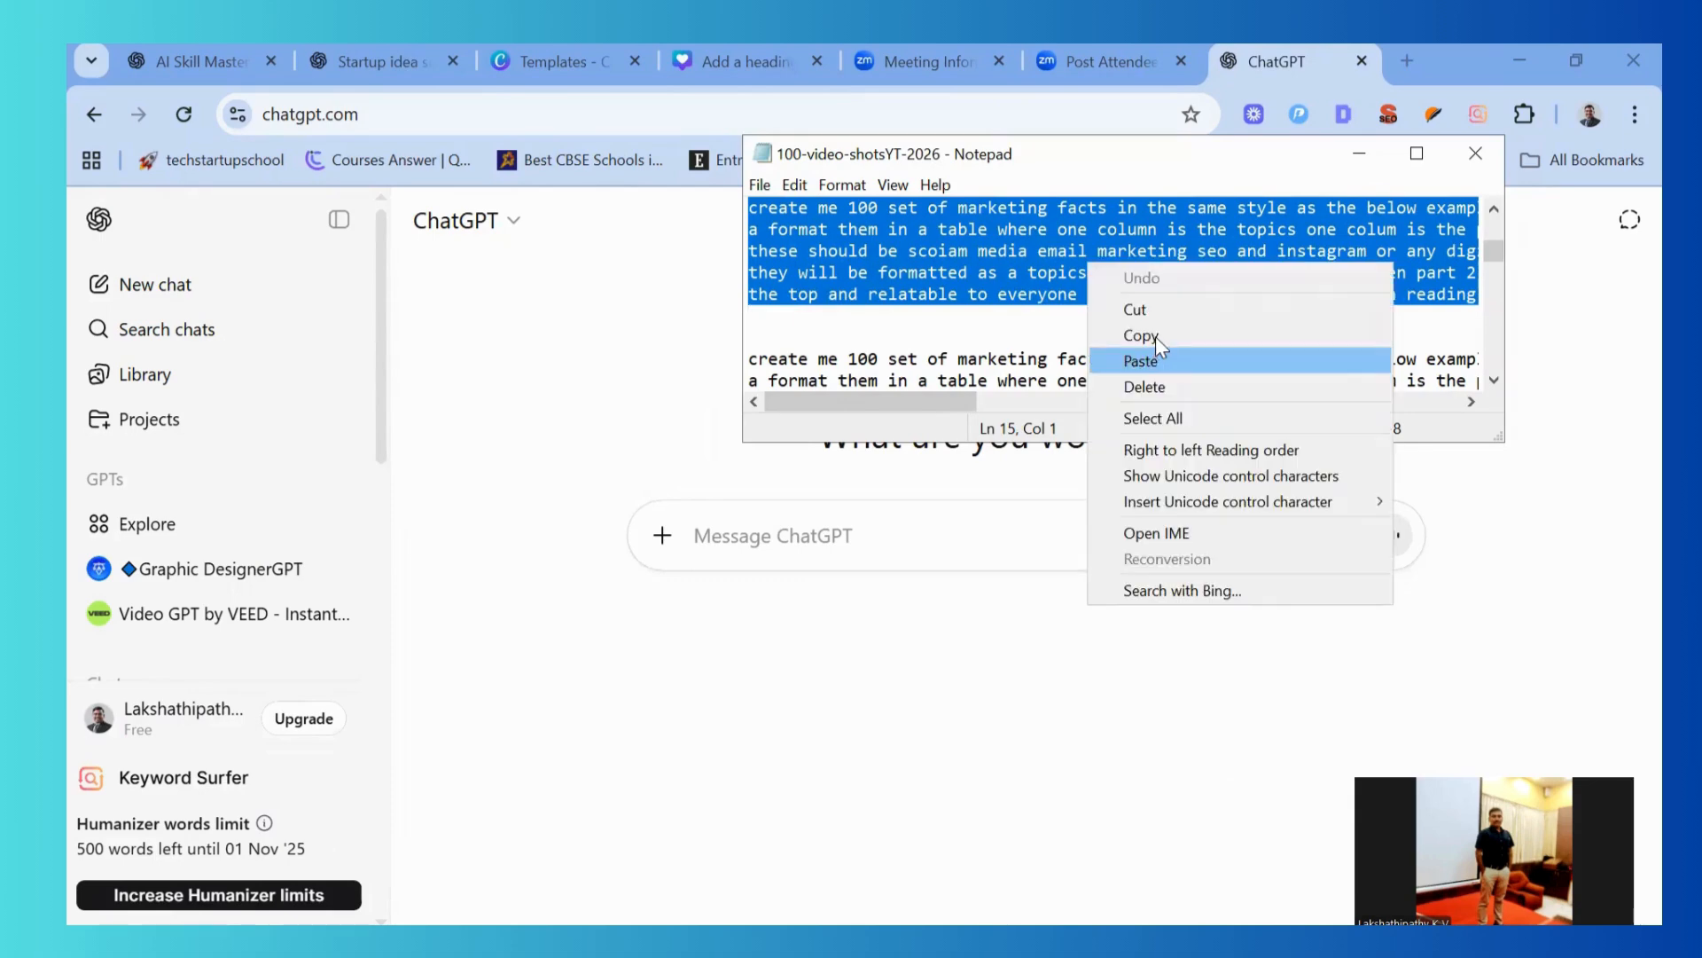
pyautogui.click(1156, 337)
# Return to ChatGPT and paste the copied marketing facts prompt into the message box
pyautogui.click(832, 572)
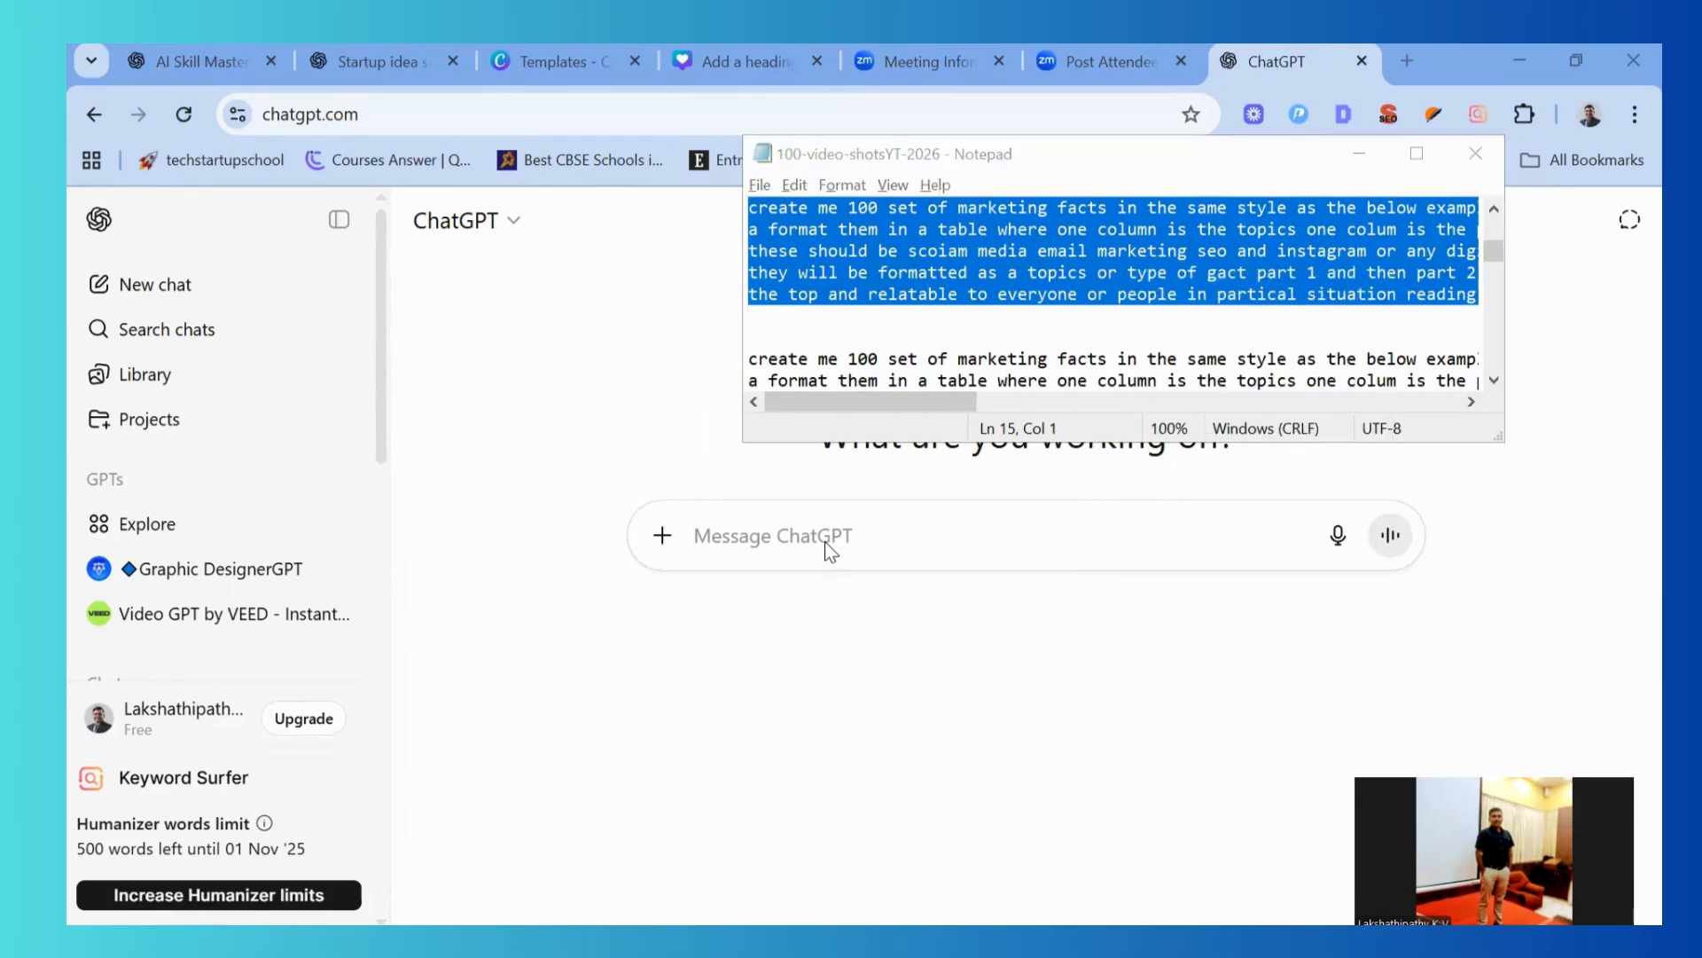
pyautogui.click(831, 535)
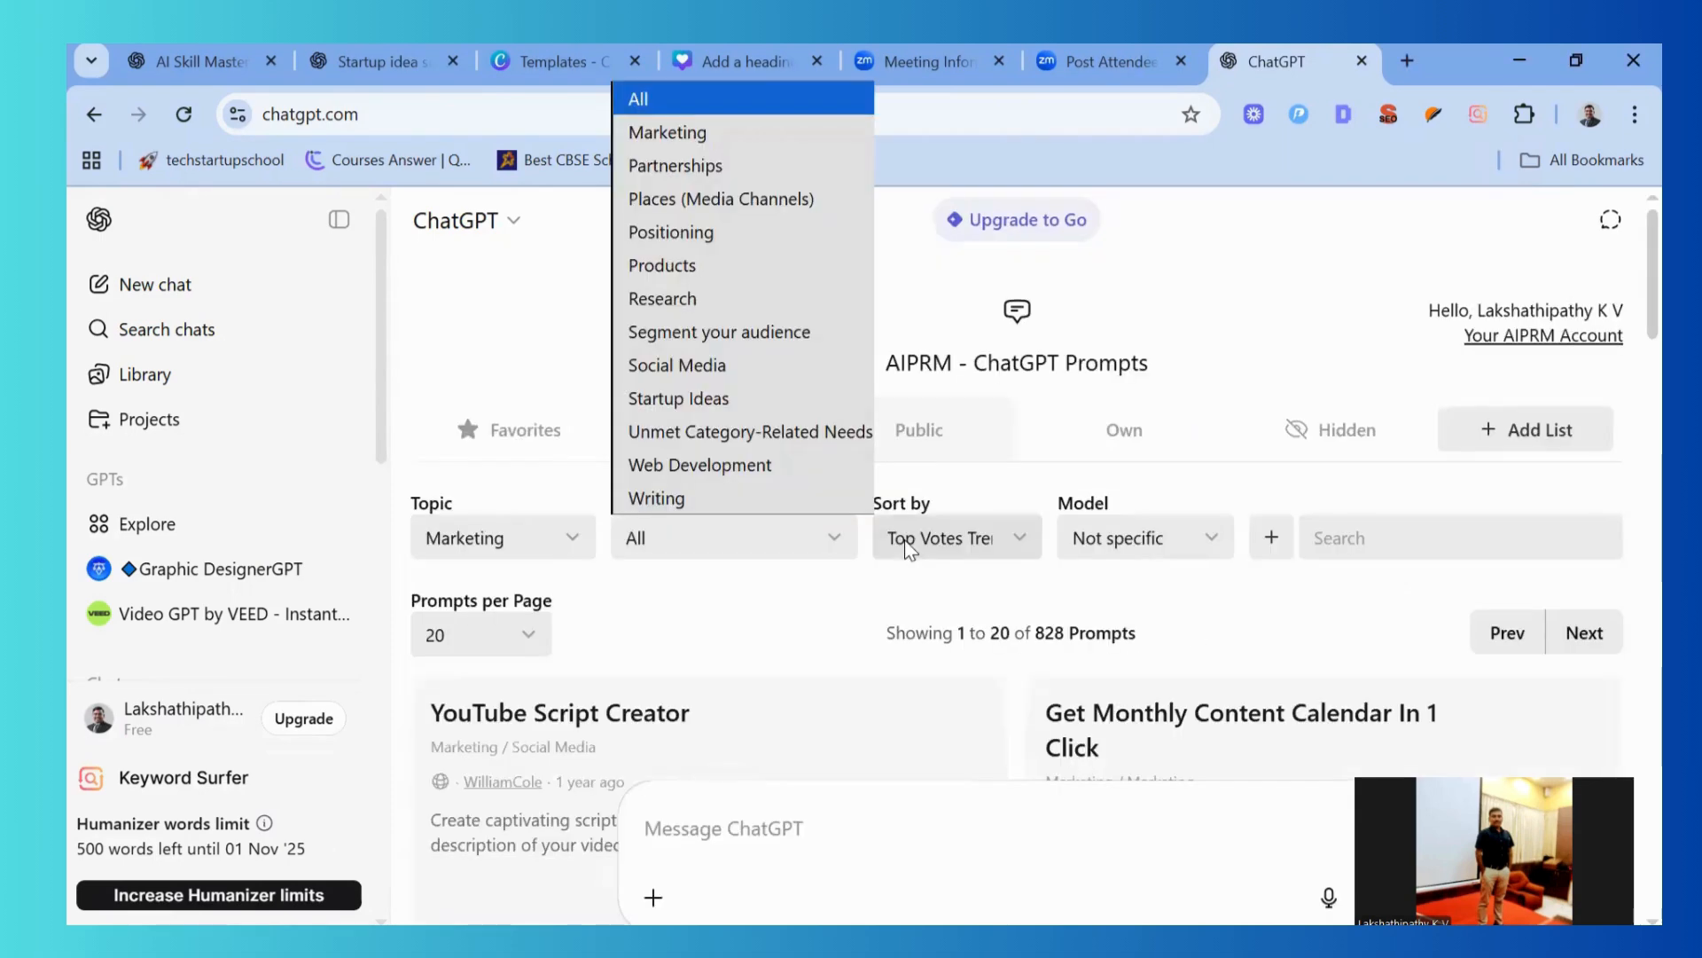
pyautogui.click(1115, 809)
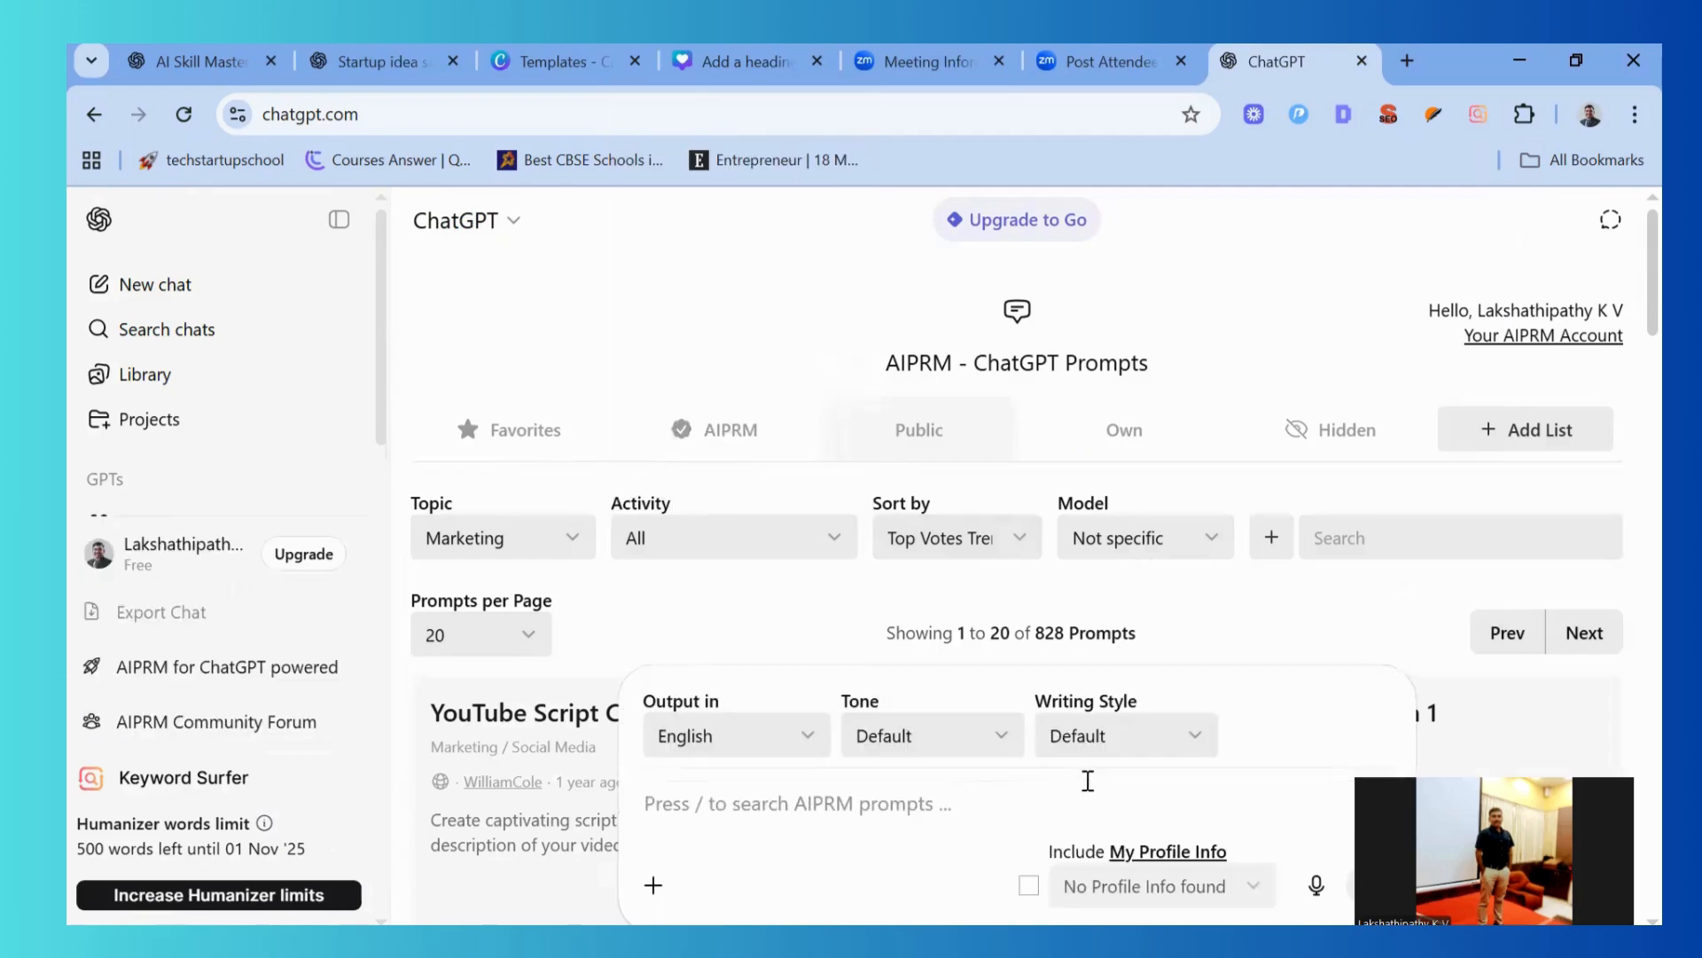
pyautogui.hotkey('ctrl', 'v')
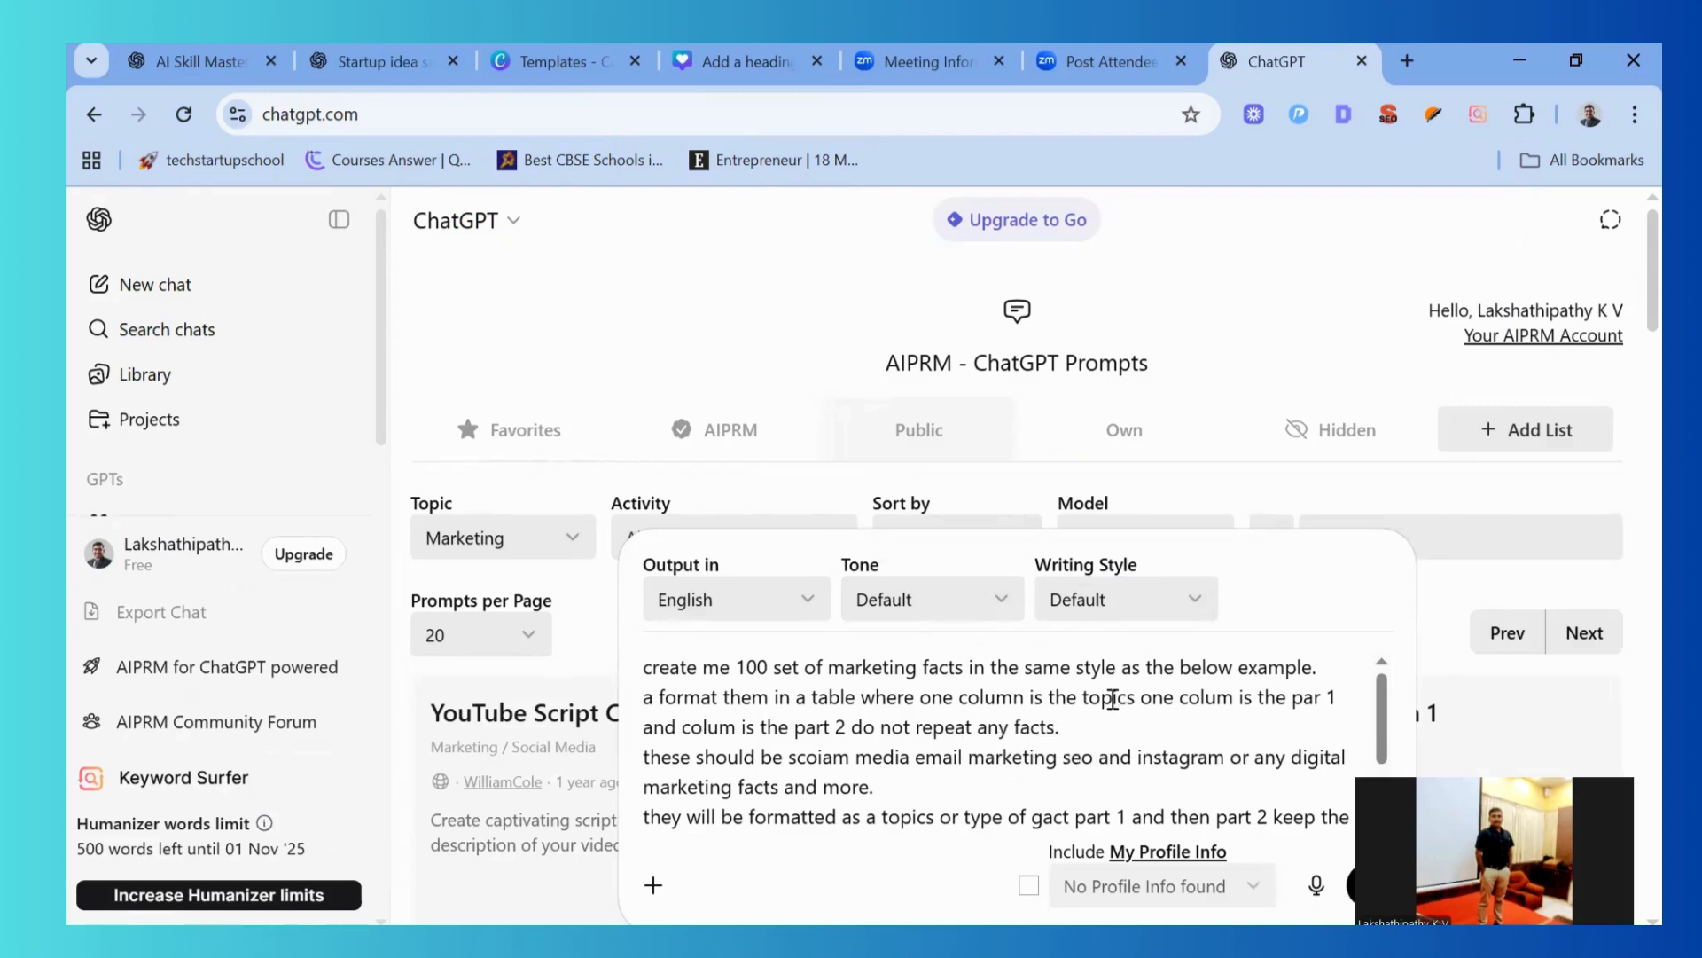
# Read through the pasted prompt, checking its topic, part 1 and part 2 column layout and its reading-level instruction
pyautogui.moveTo(1155, 702); pyautogui.dragTo(1204, 708)
pyautogui.click(1327, 698)
pyautogui.click(853, 729)
pyautogui.scroll(-2, 1020, 736)
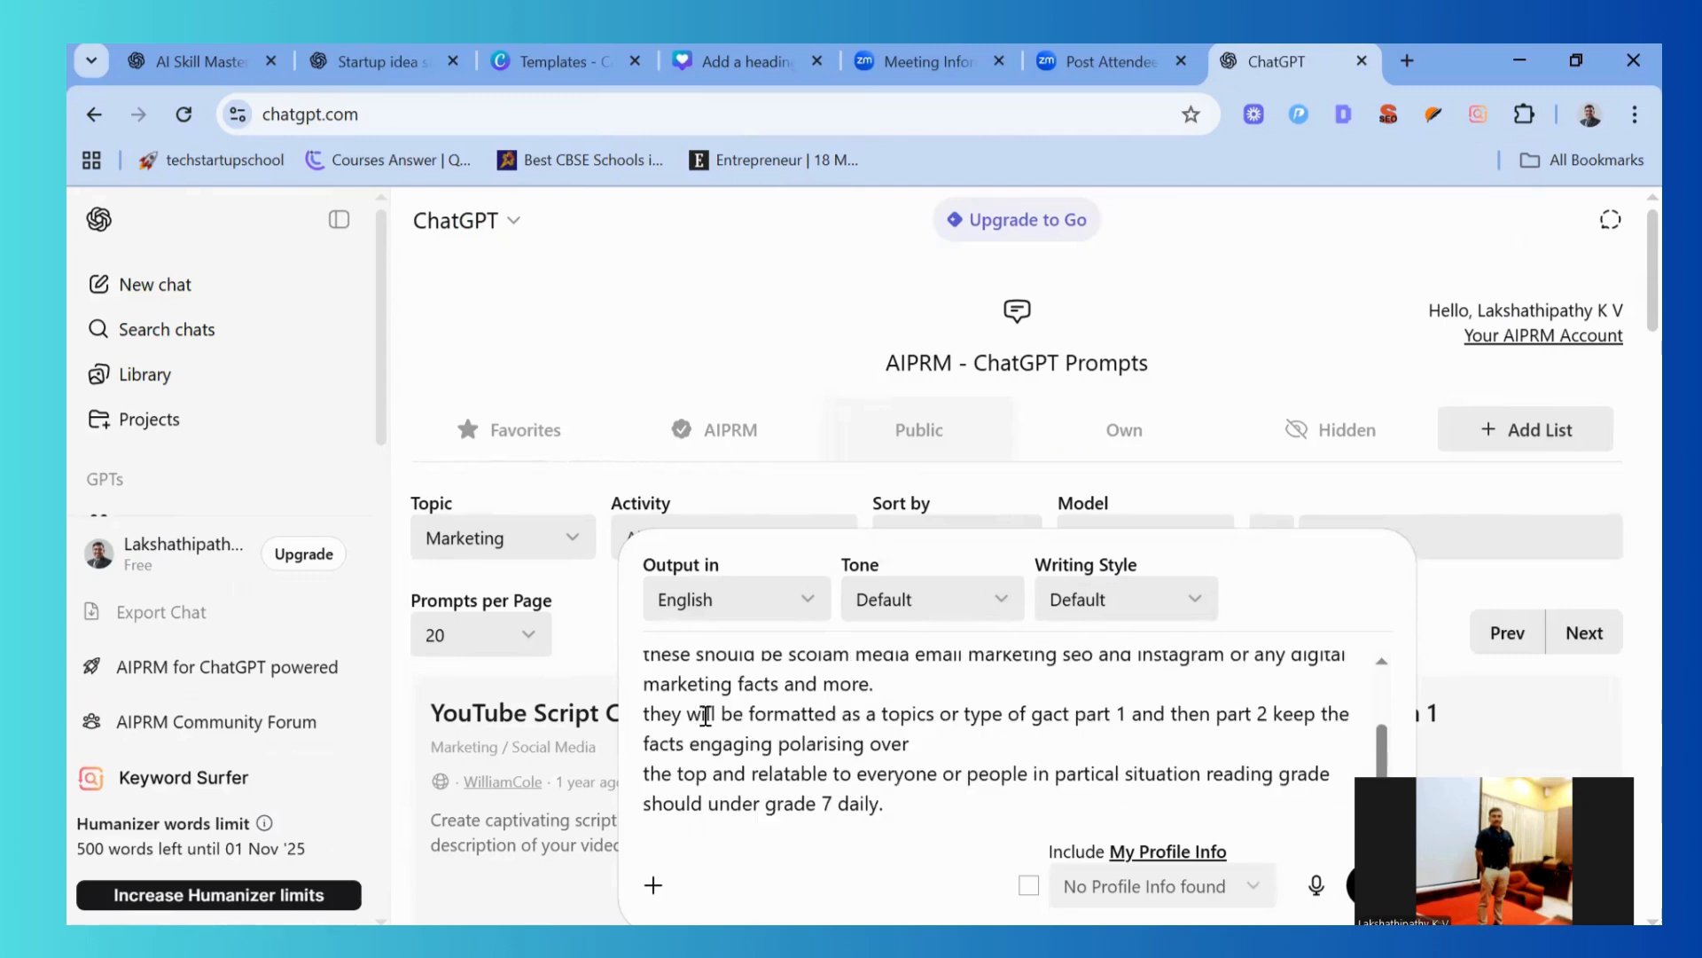
pyautogui.scroll(-2, 862, 754)
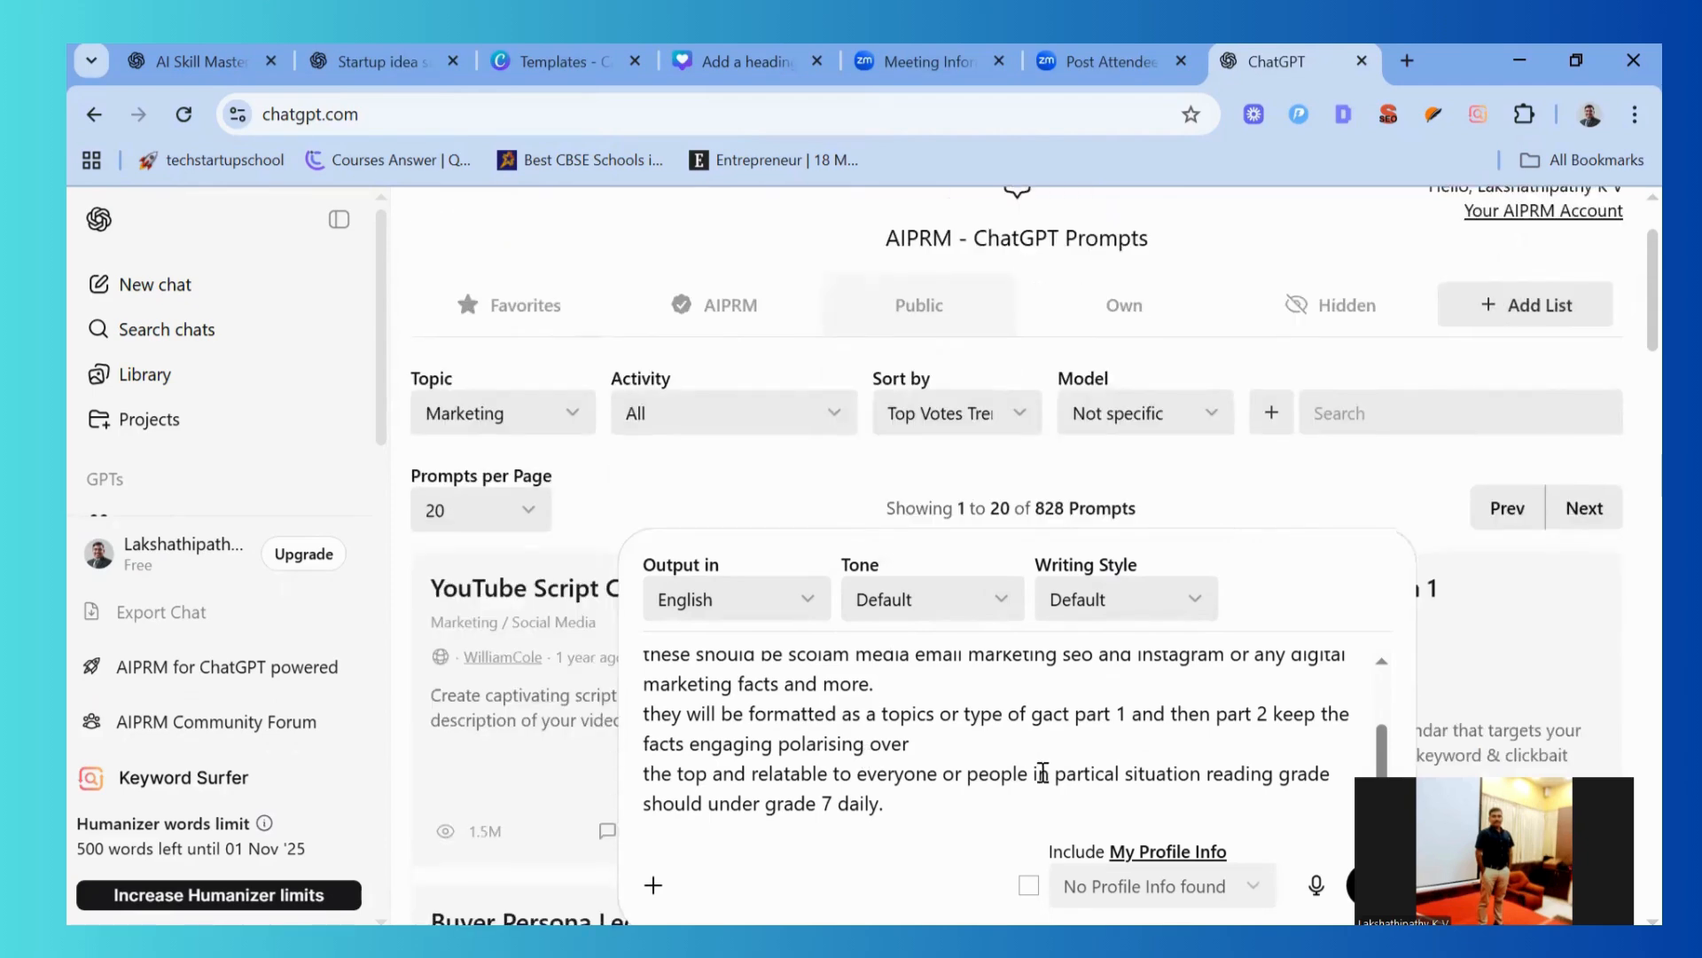
pyautogui.scroll(-2, 1042, 773)
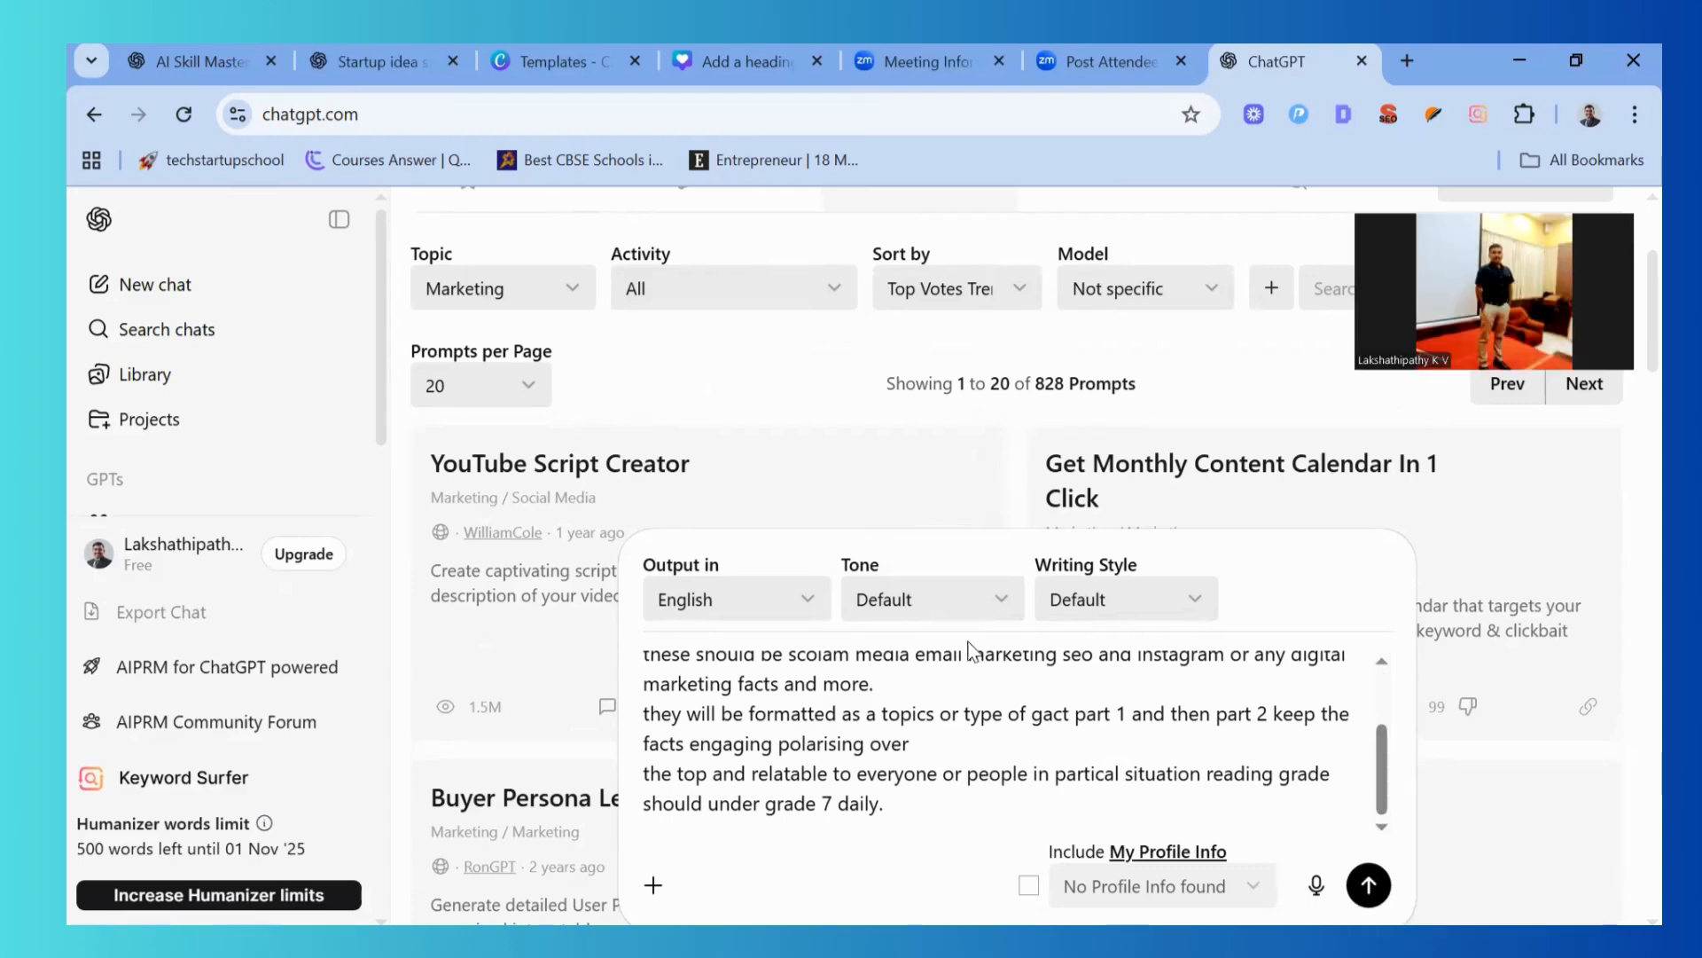
# Submit the pasted prompt and bring the generated table of marketing facts into view
pyautogui.click(1370, 885)
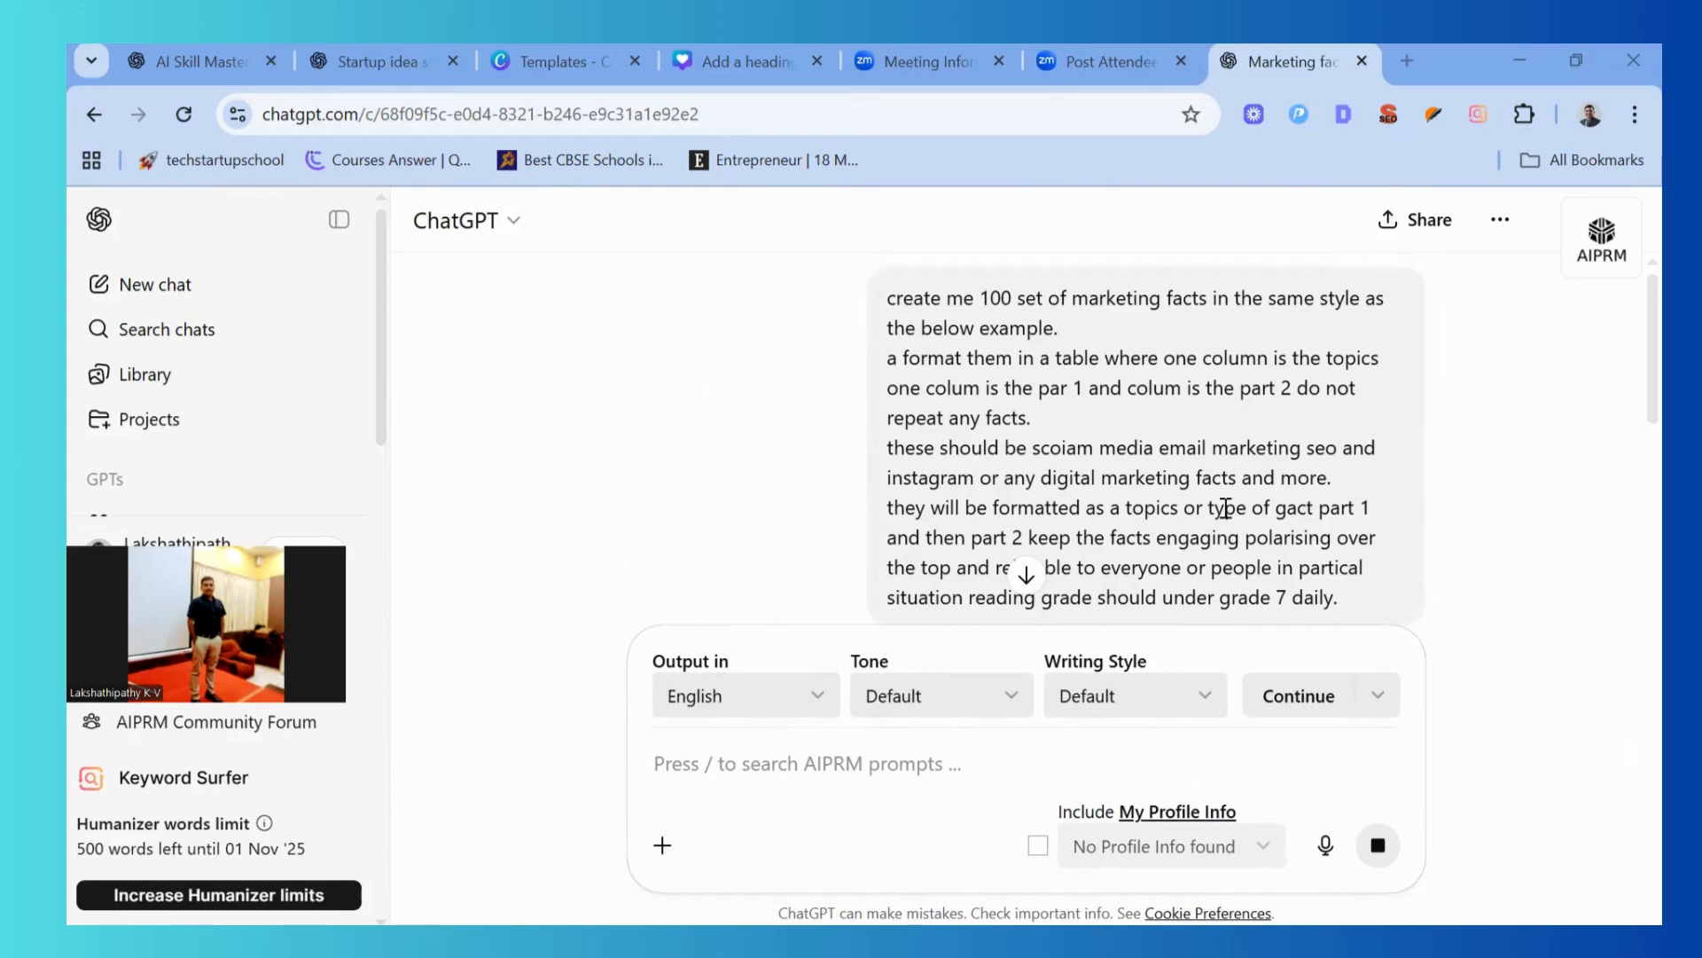
pyautogui.scroll(-5, 1218, 542)
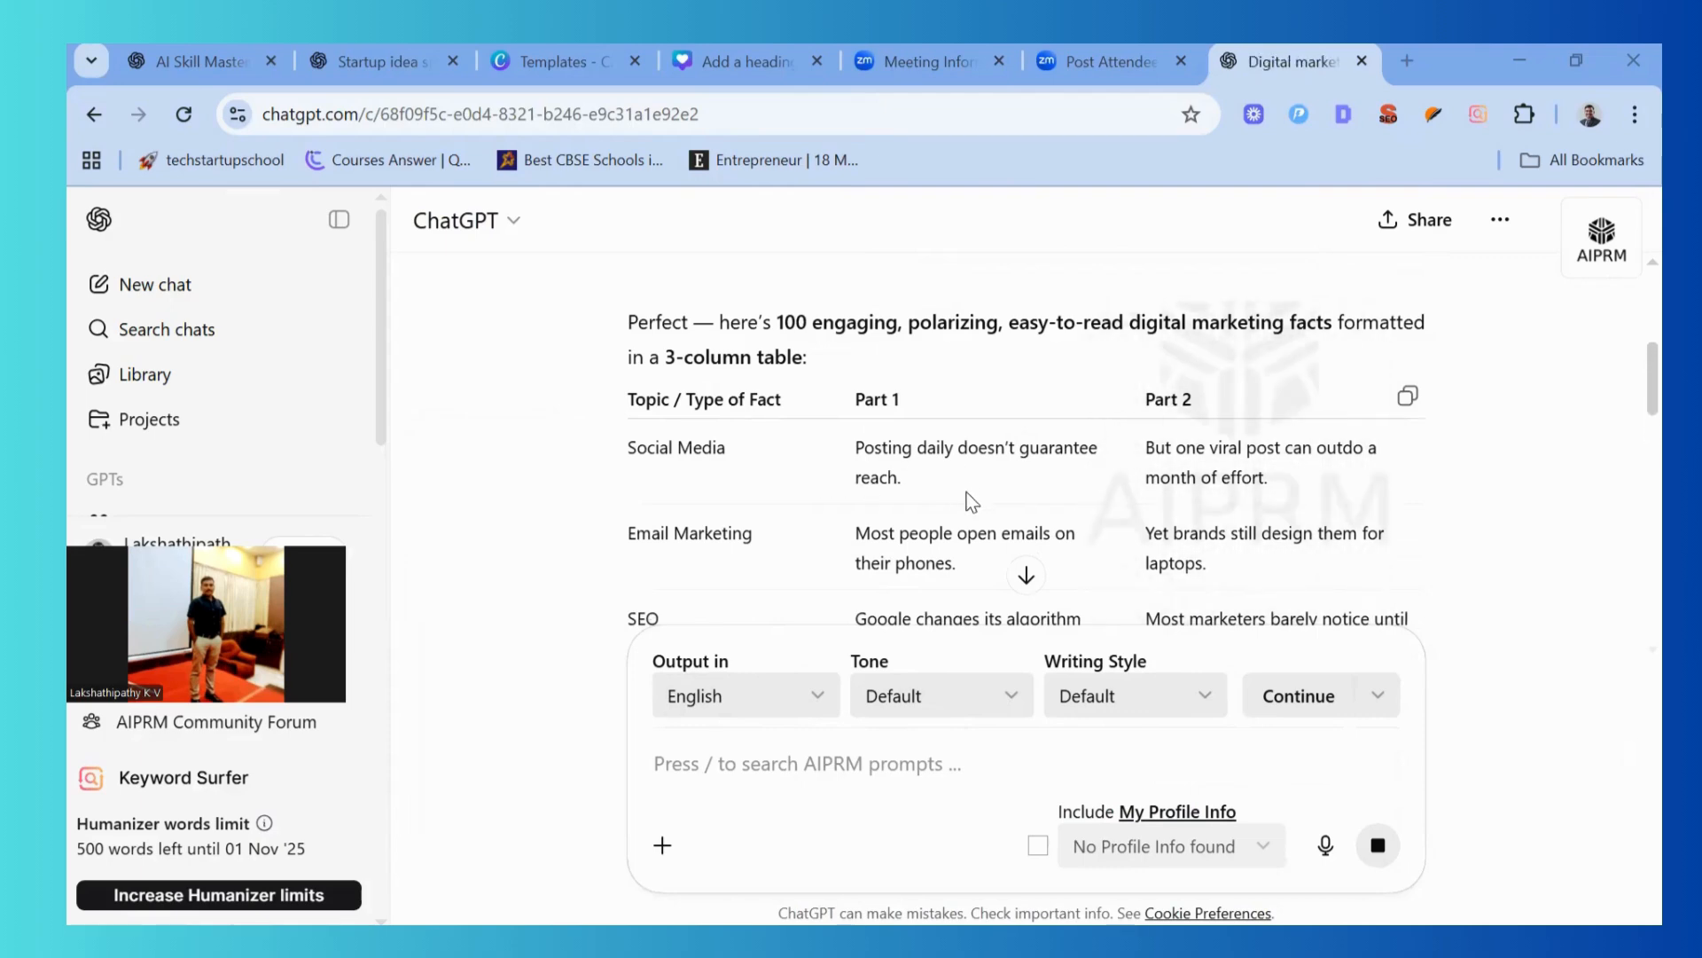
pyautogui.scroll(-3, 973, 501)
pyautogui.scroll(-3, 966, 501)
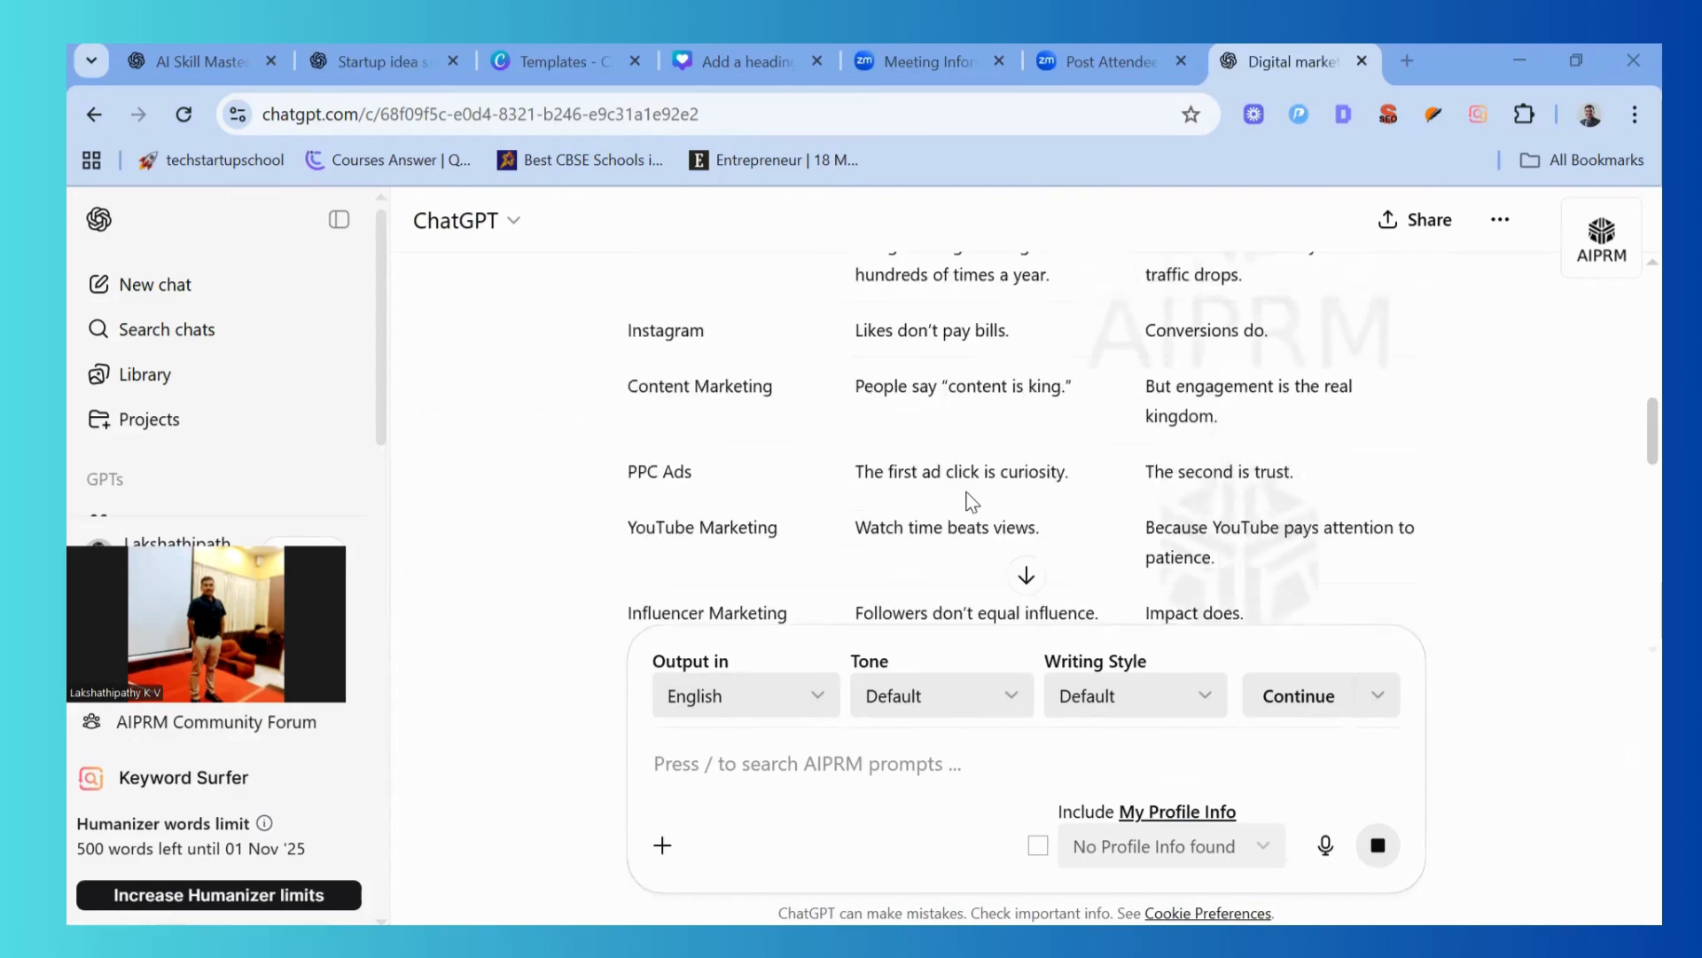
# Compare the table's Topic, Part 1 and Part 2 columns and first rows with the submitted marketing facts prompt
pyautogui.scroll(7, 966, 501)
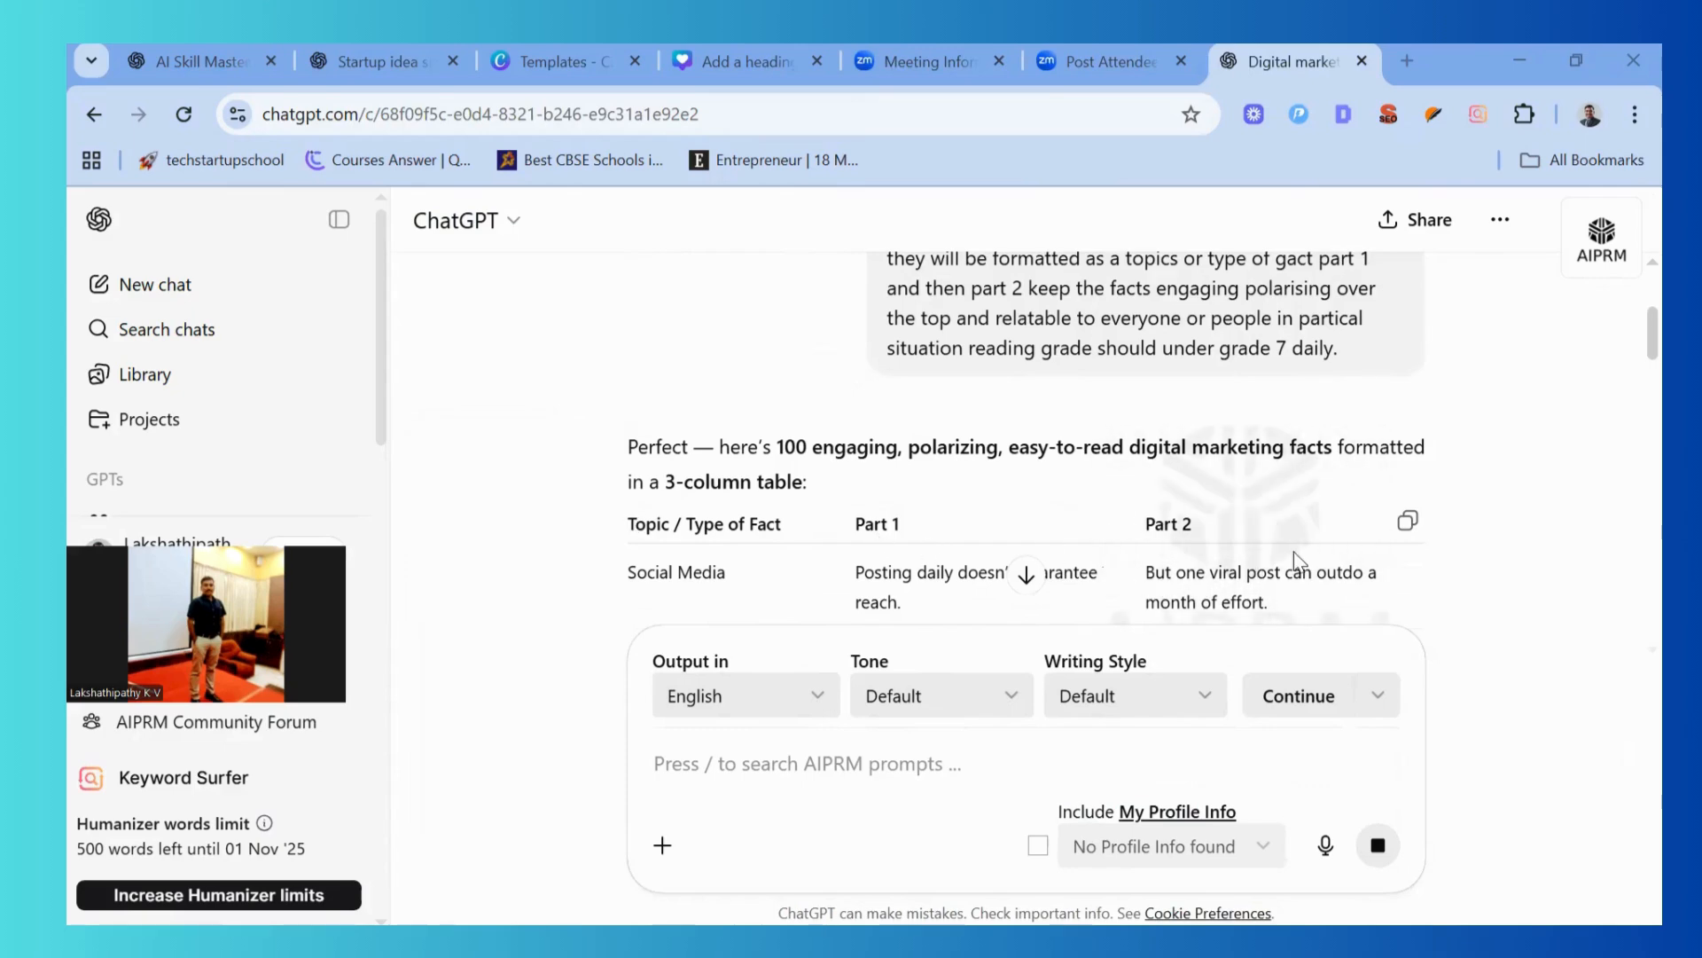
pyautogui.scroll(-2, 1461, 579)
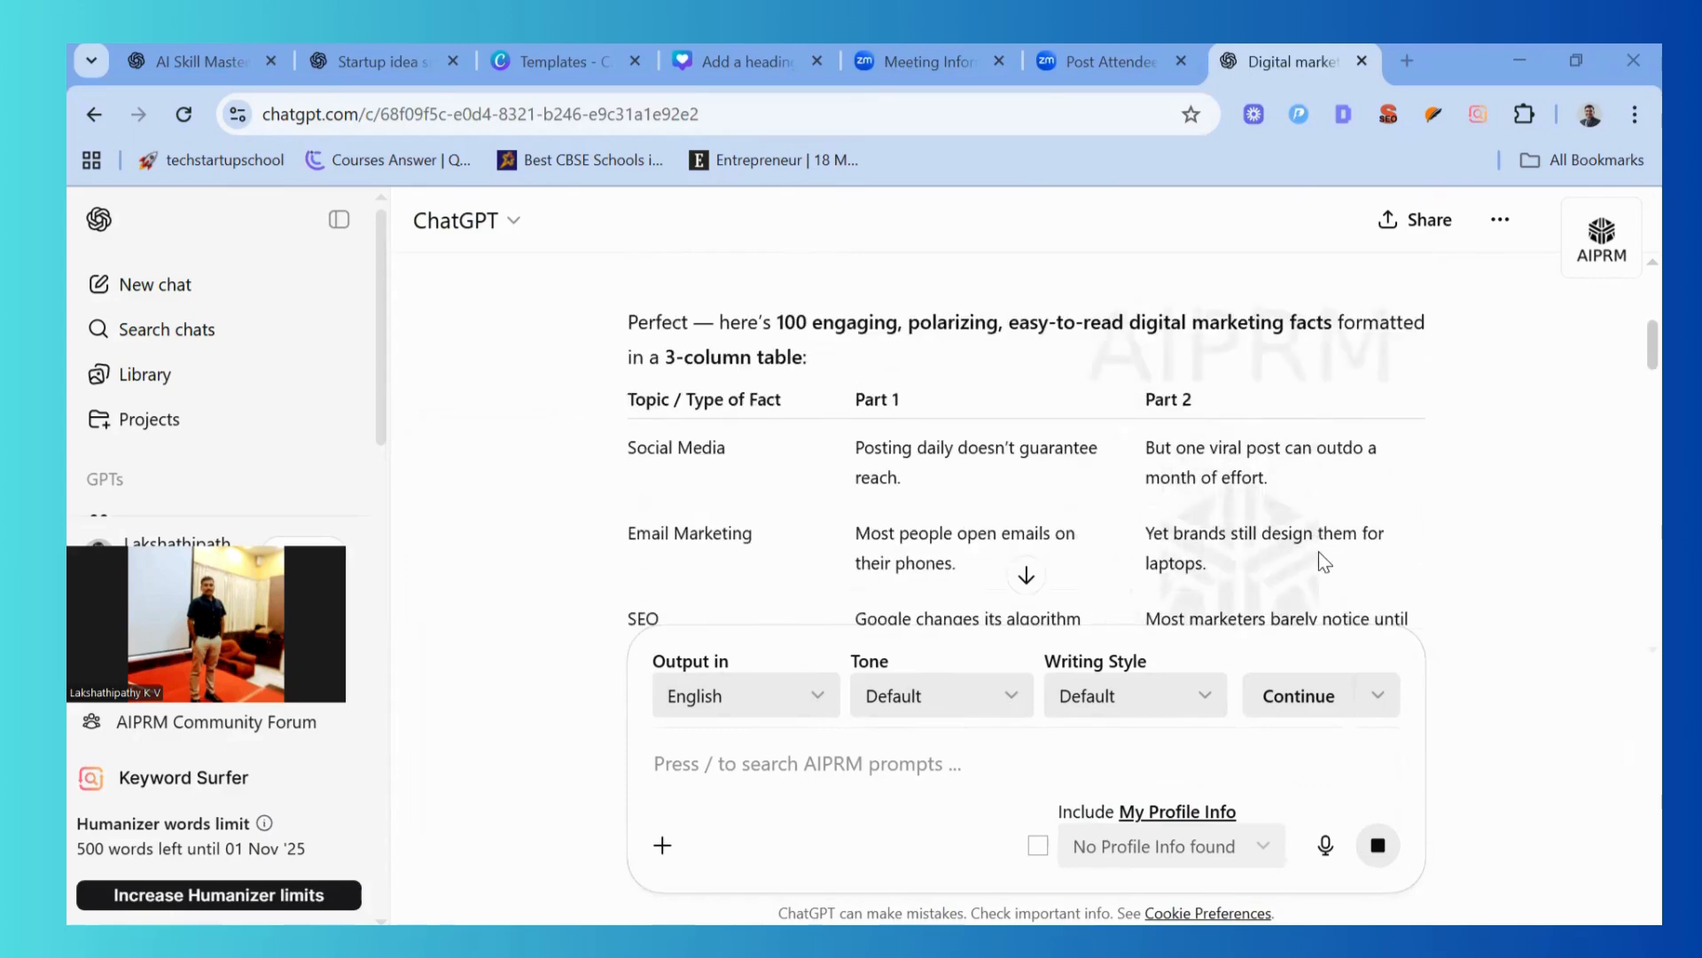
pyautogui.scroll(-2, 1097, 538)
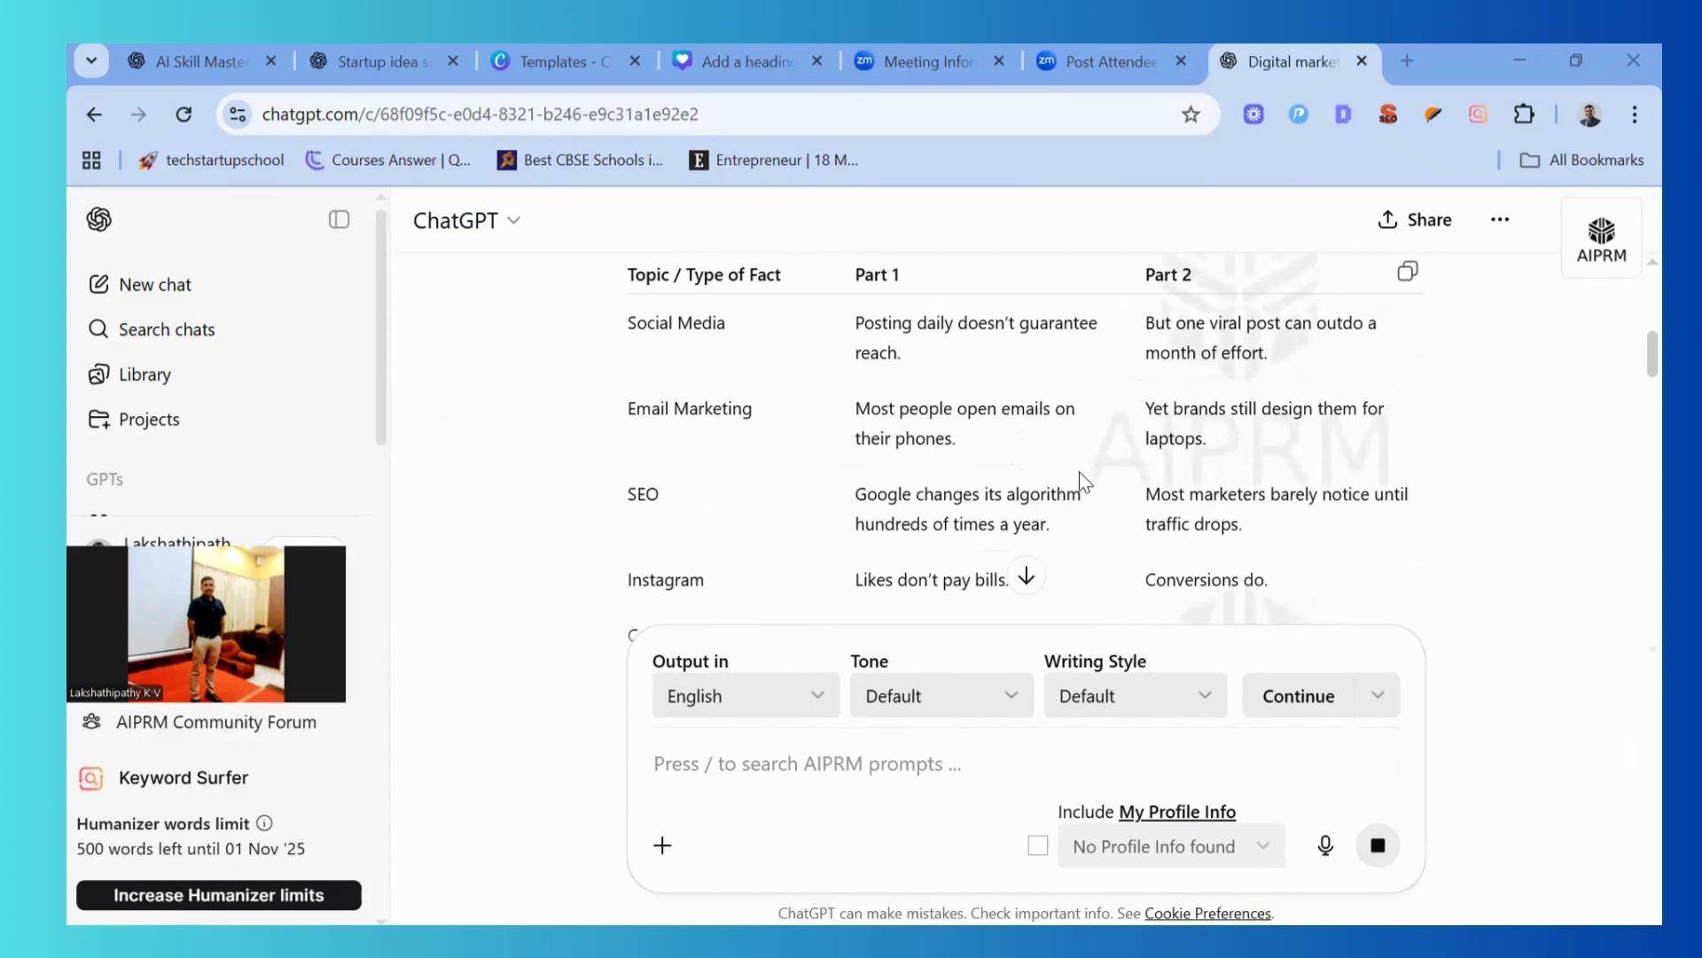
pyautogui.scroll(-2, 922, 446)
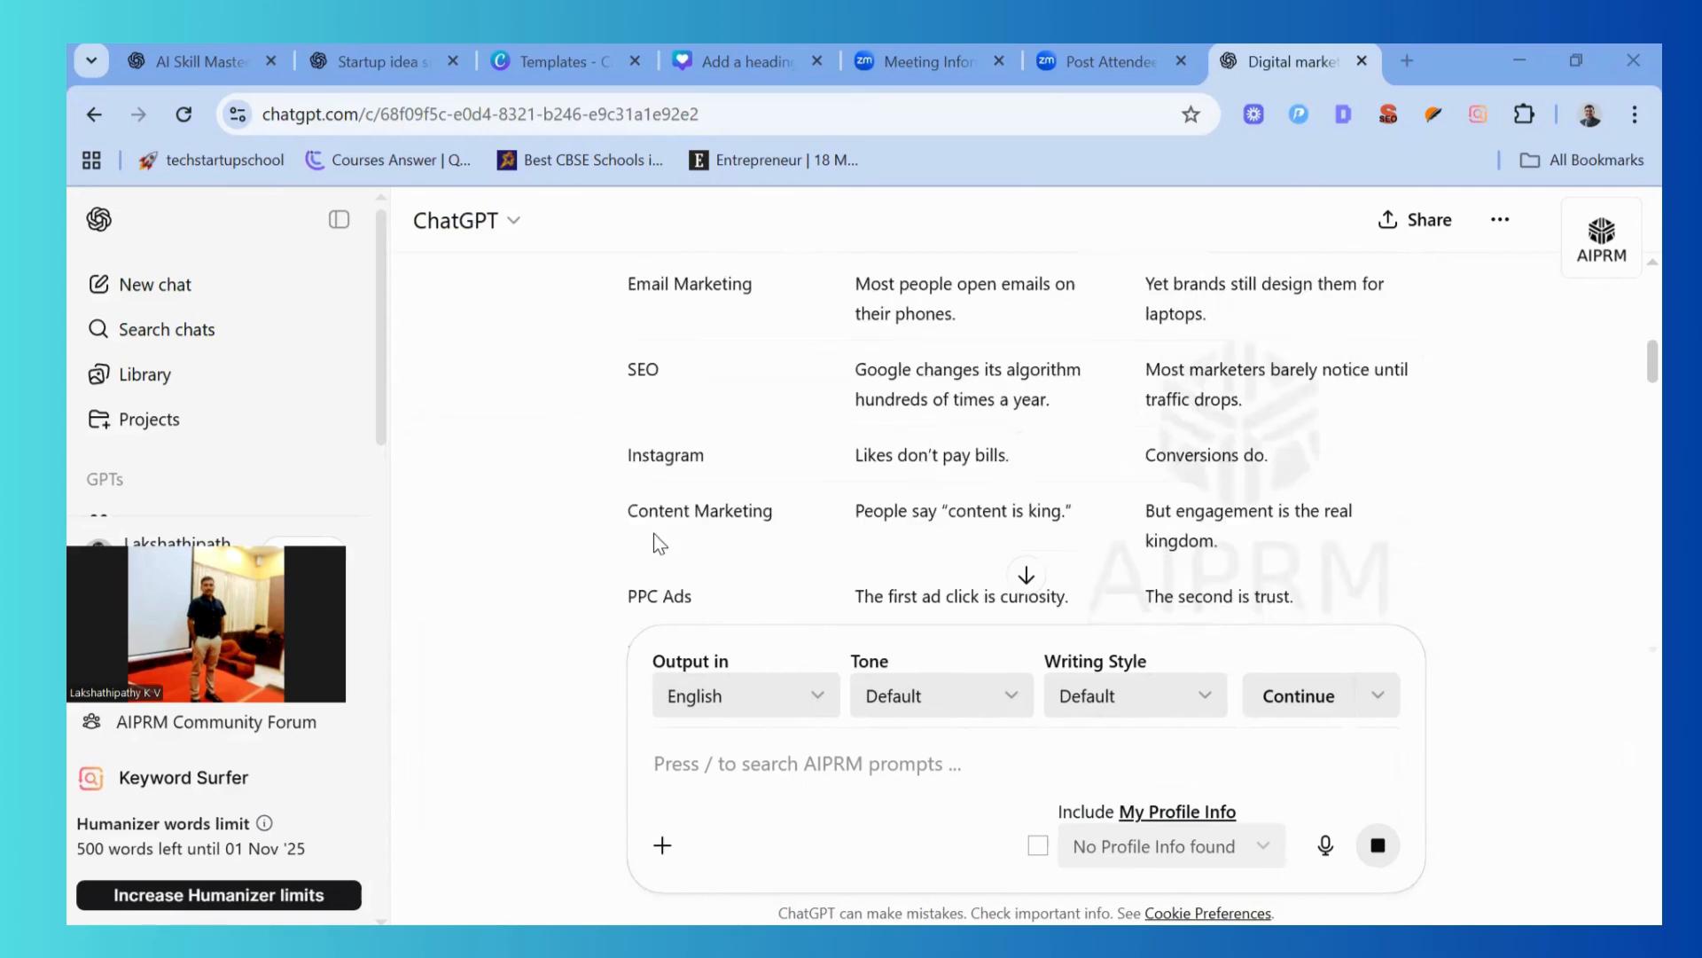
pyautogui.scroll(-1, 847, 567)
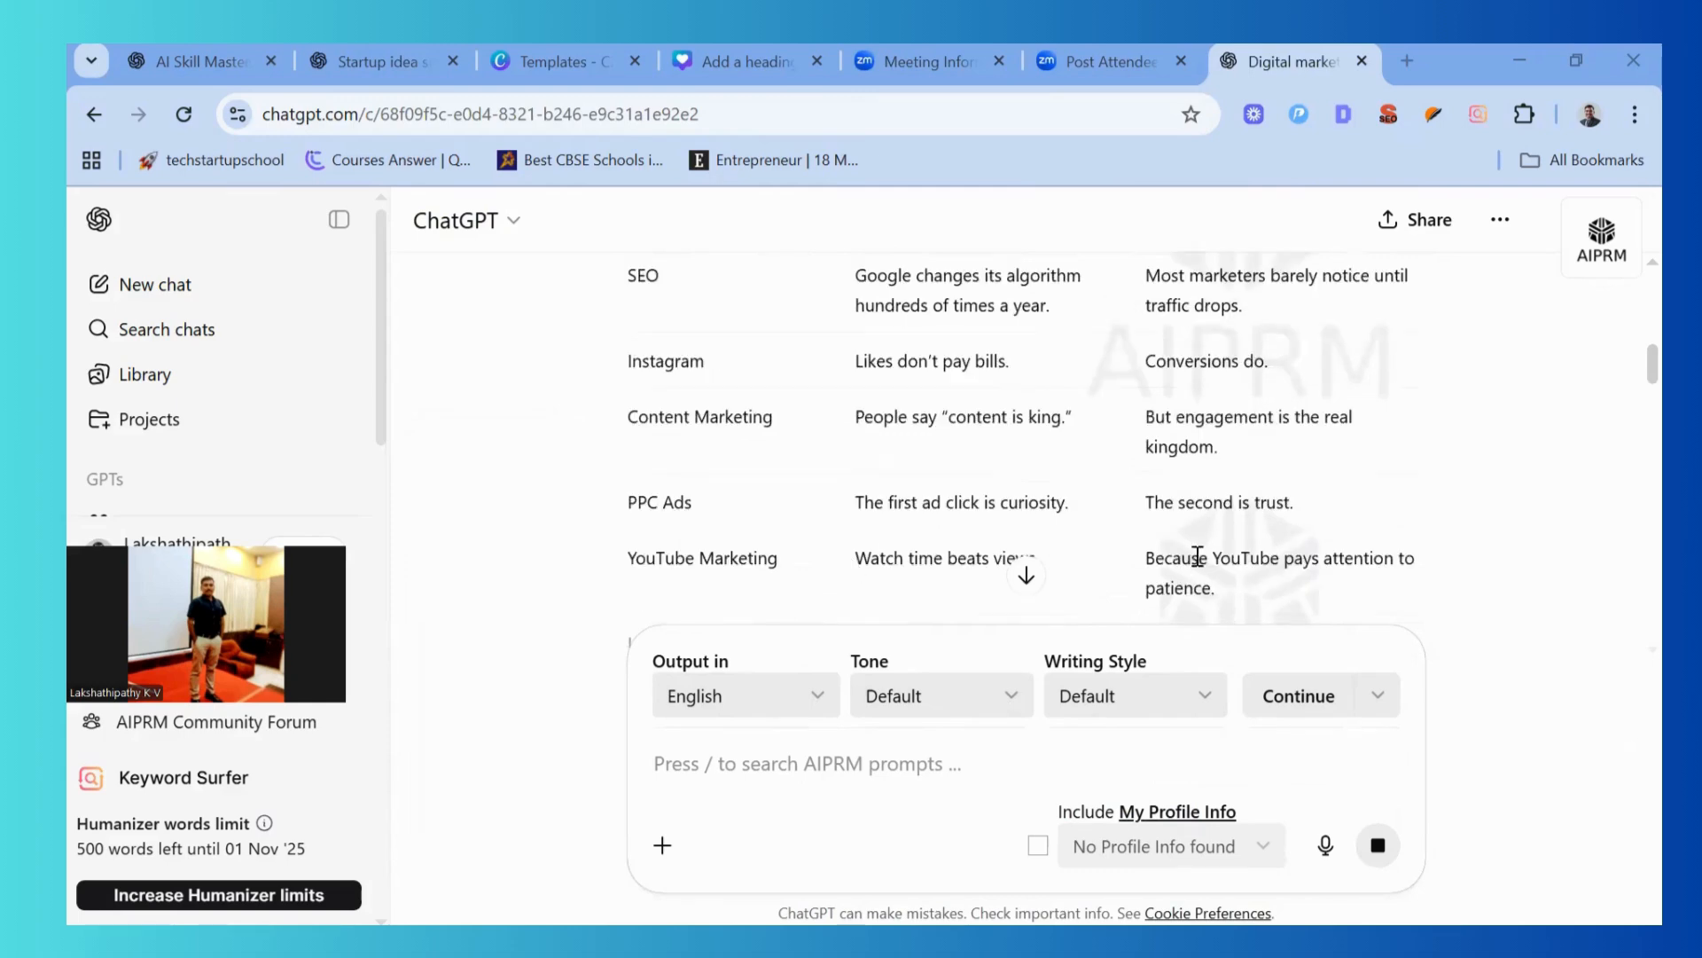
pyautogui.scroll(2, 1197, 563)
pyautogui.scroll(5, 1148, 461)
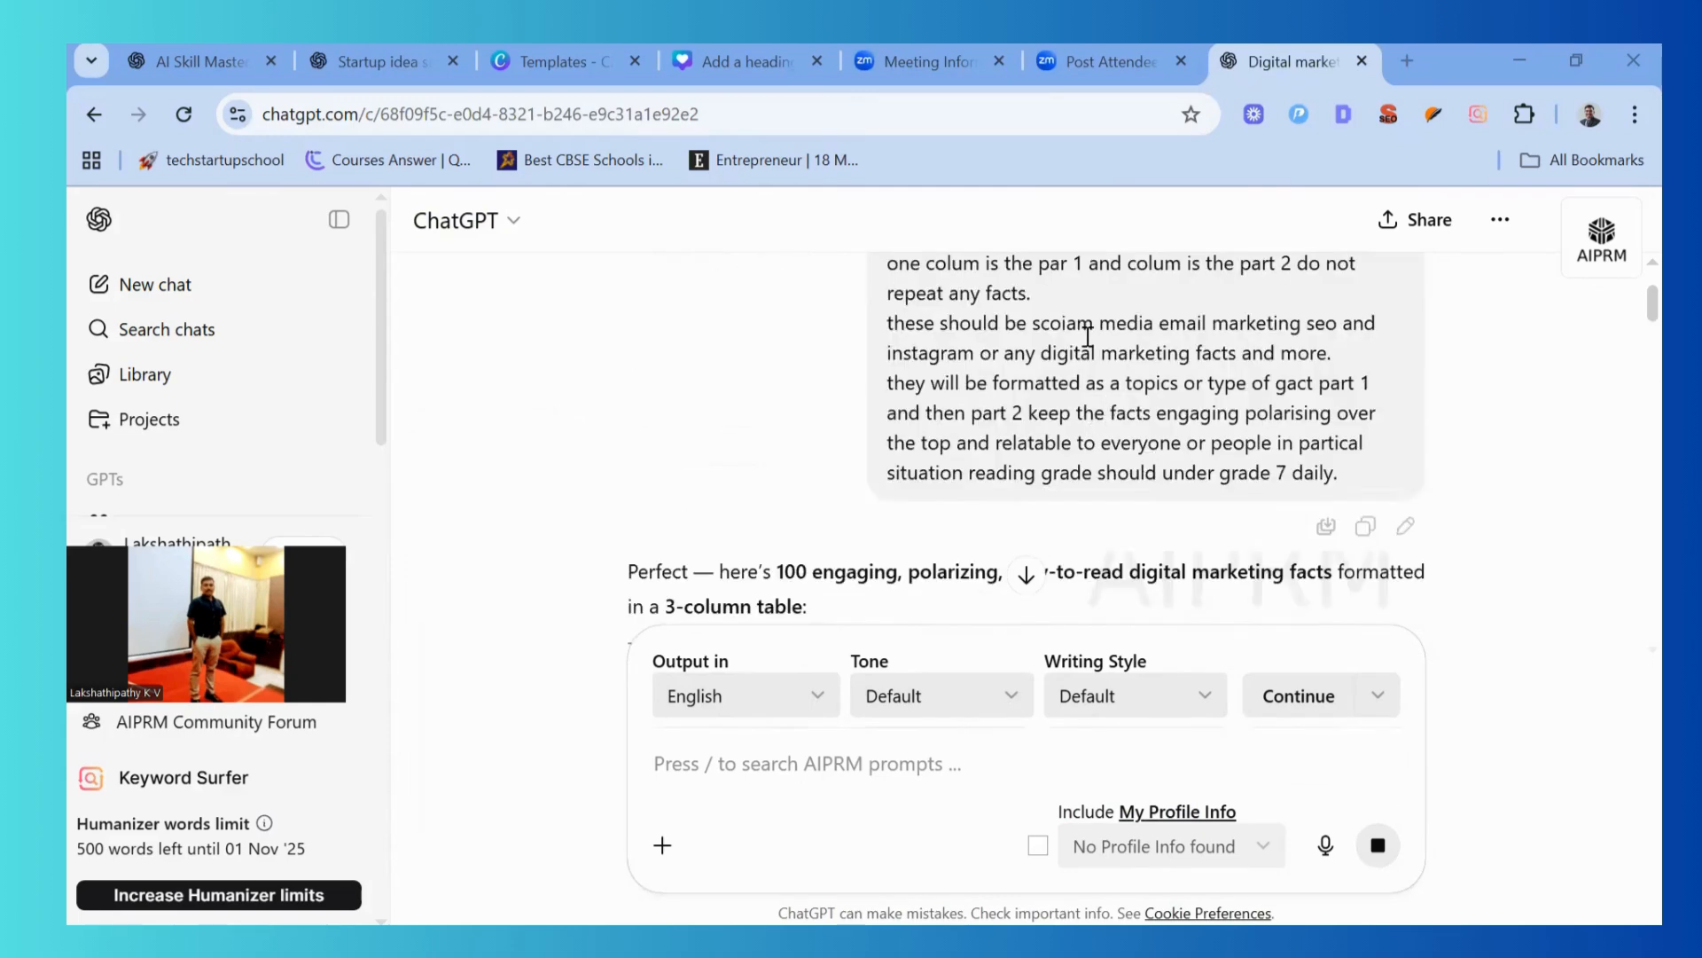
pyautogui.scroll(2, 1086, 333)
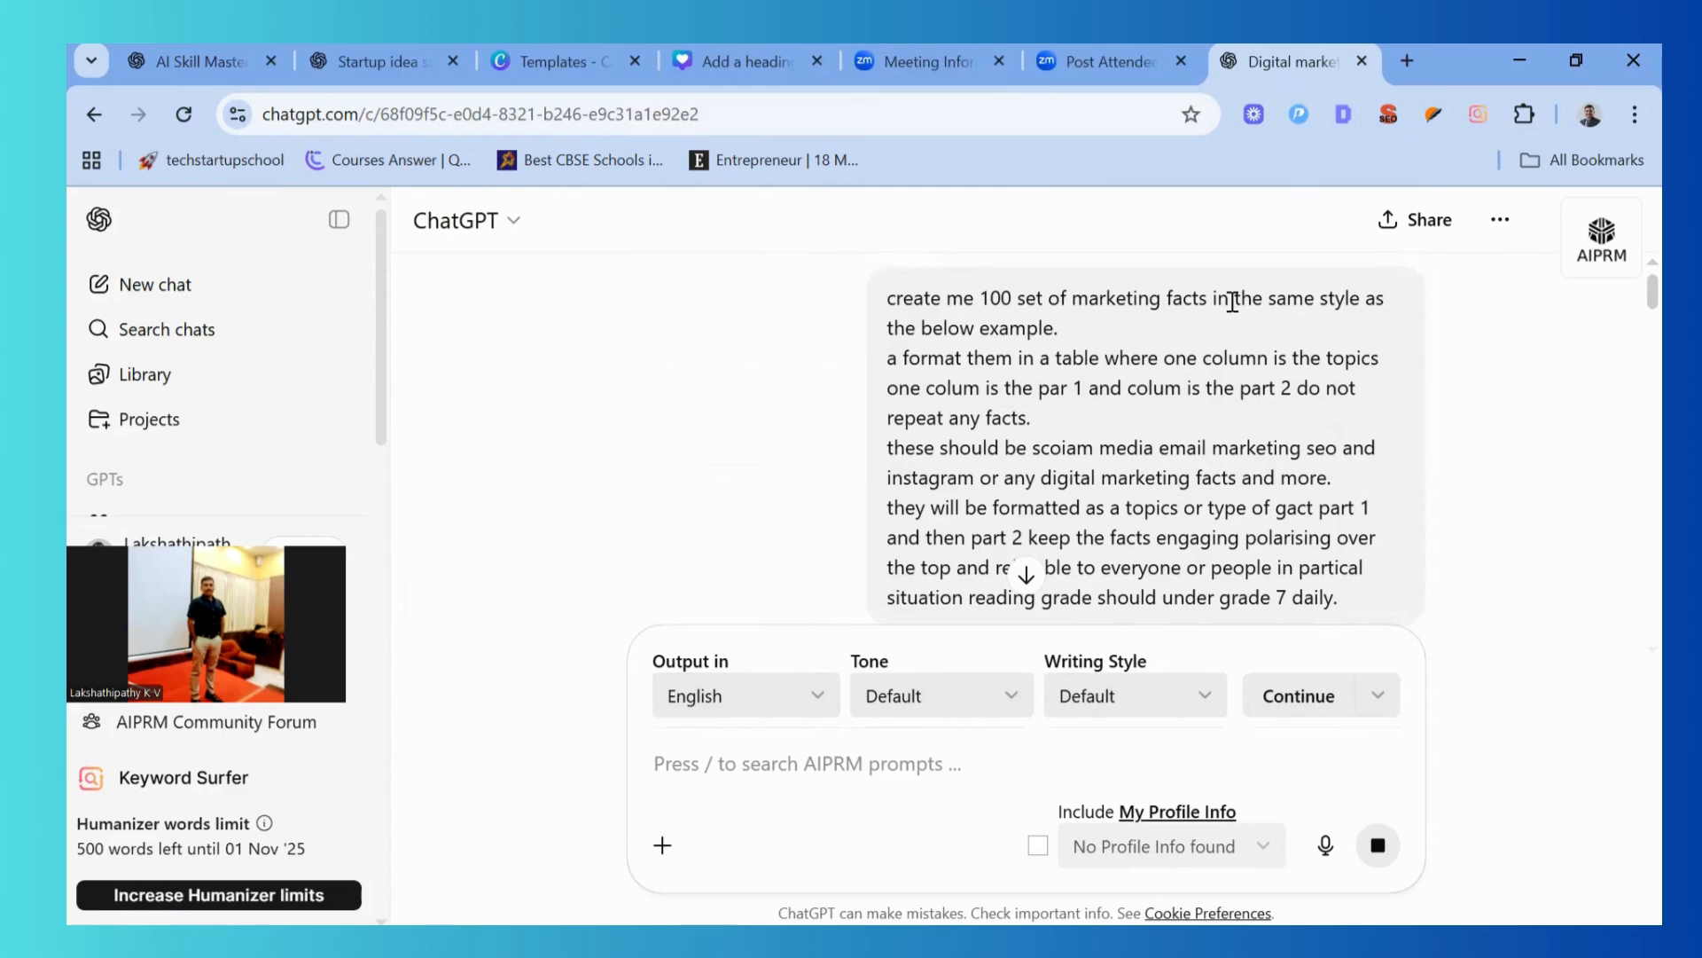
pyautogui.moveTo(1073, 300); pyautogui.dragTo(1232, 302)
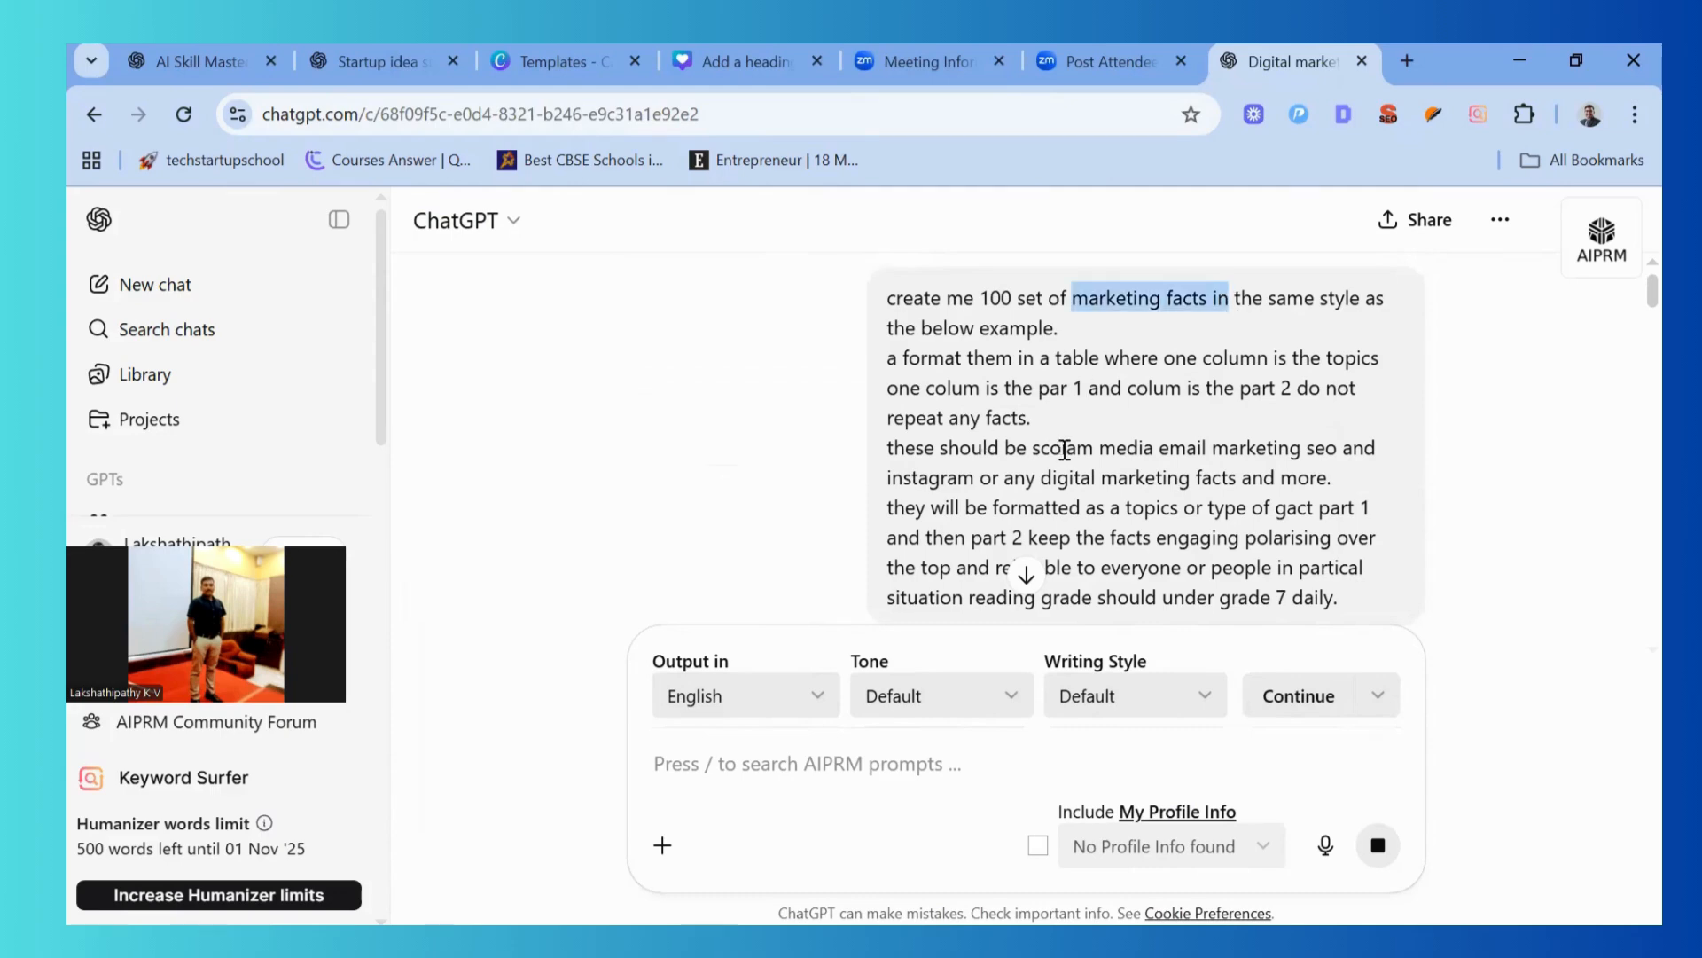
# Read through the generated marketing facts row by row down to the end of the table
pyautogui.scroll(-3, 1087, 470)
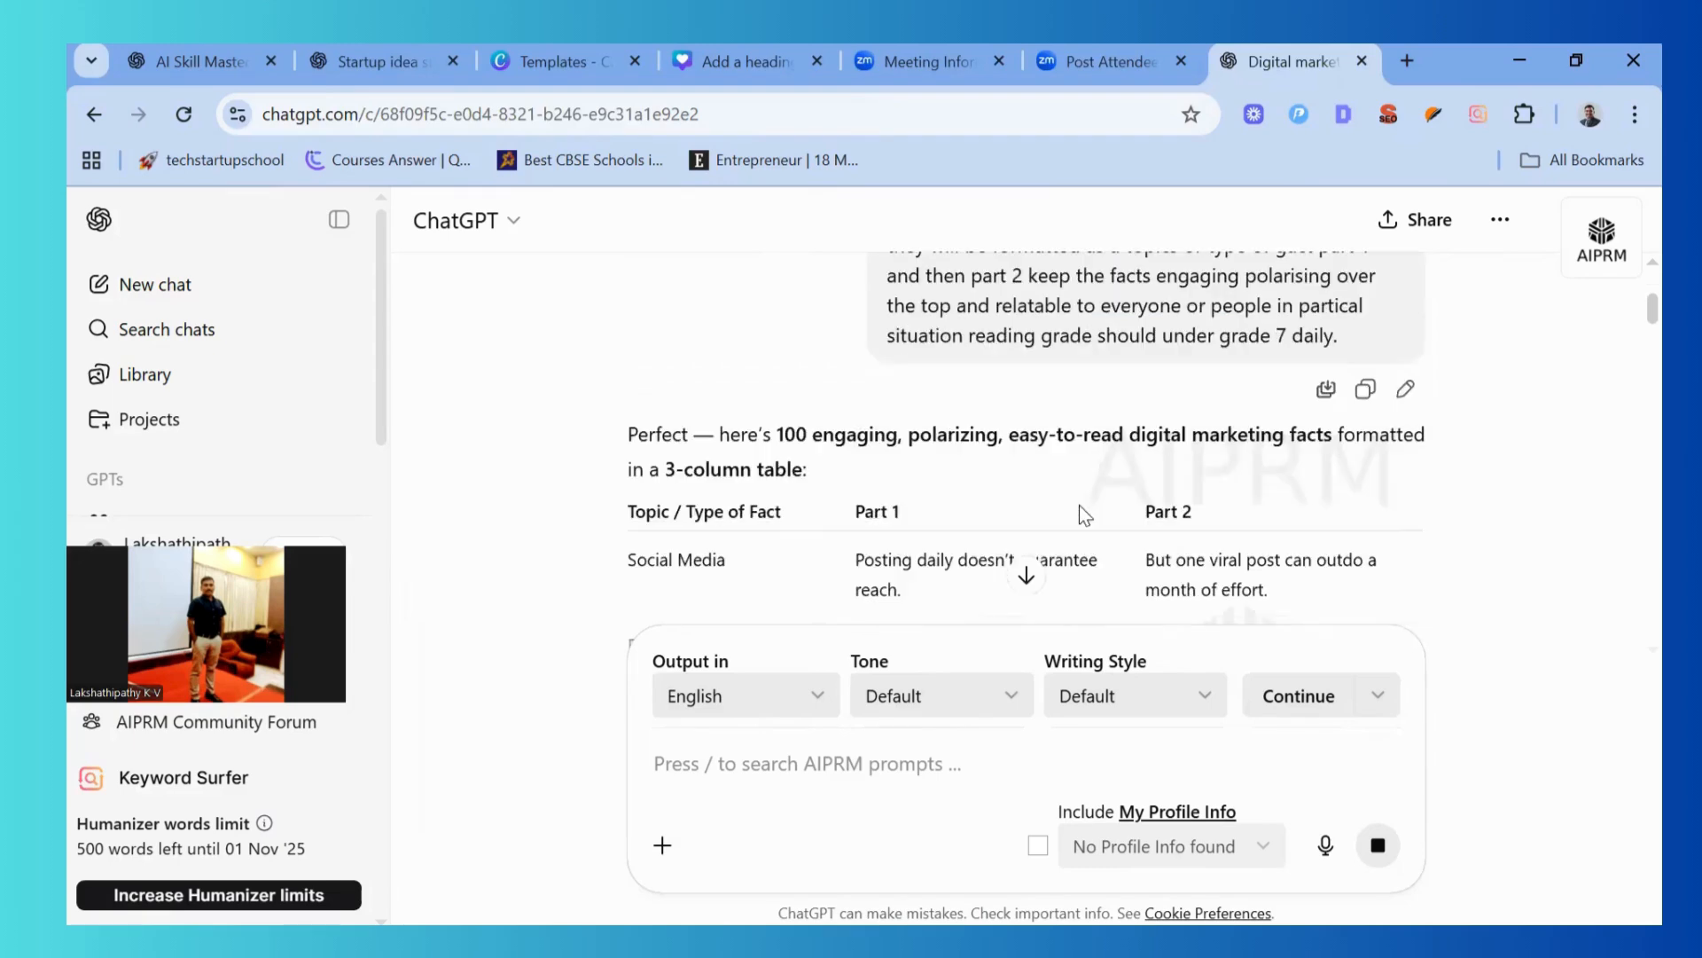
pyautogui.scroll(-3, 1080, 509)
pyautogui.scroll(-3, 1078, 504)
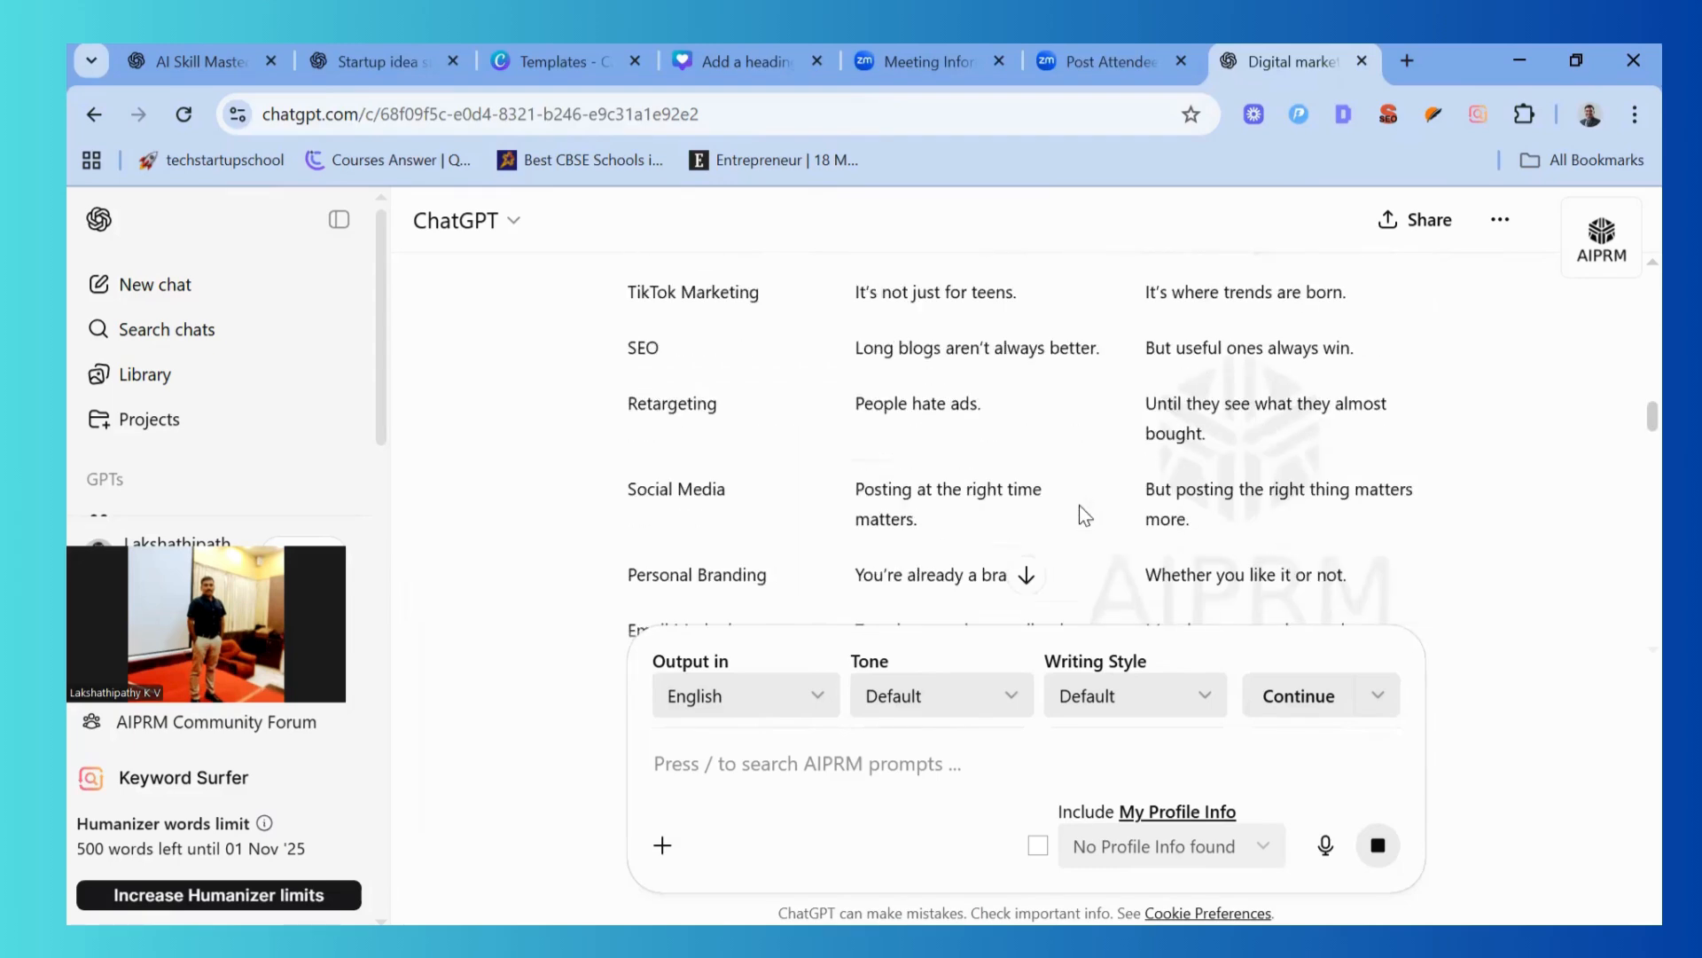
pyautogui.scroll(-3, 1078, 503)
pyautogui.scroll(-3, 1078, 503)
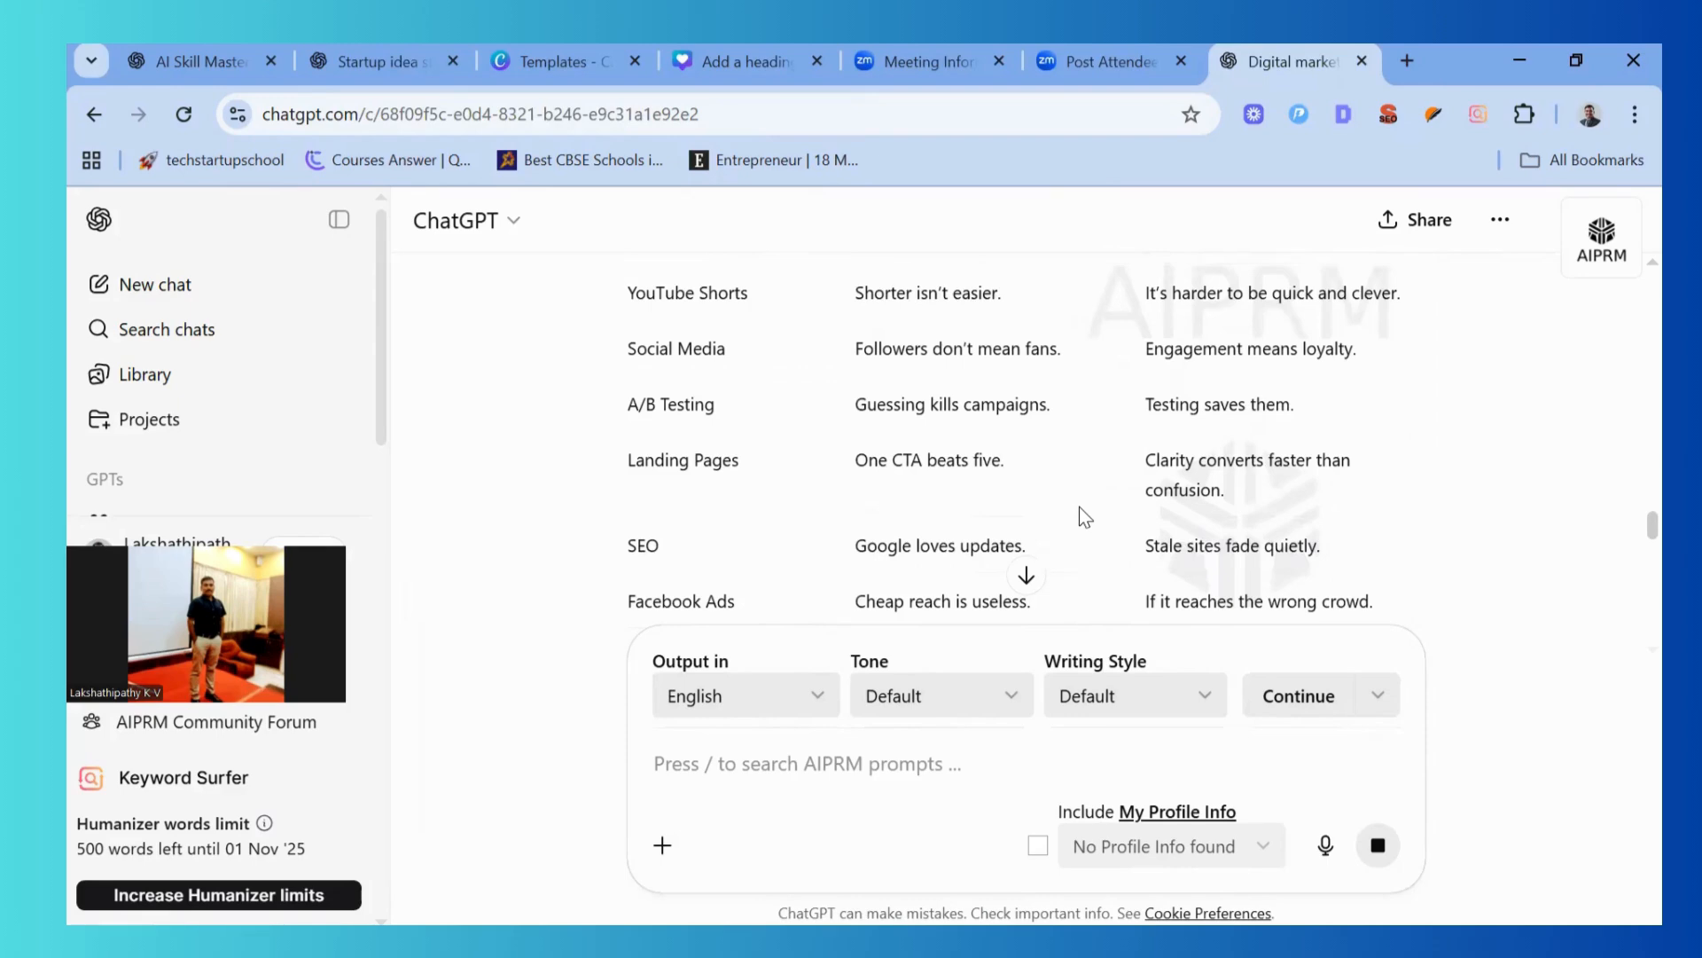
pyautogui.scroll(-3, 1078, 507)
pyautogui.scroll(-3, 1082, 517)
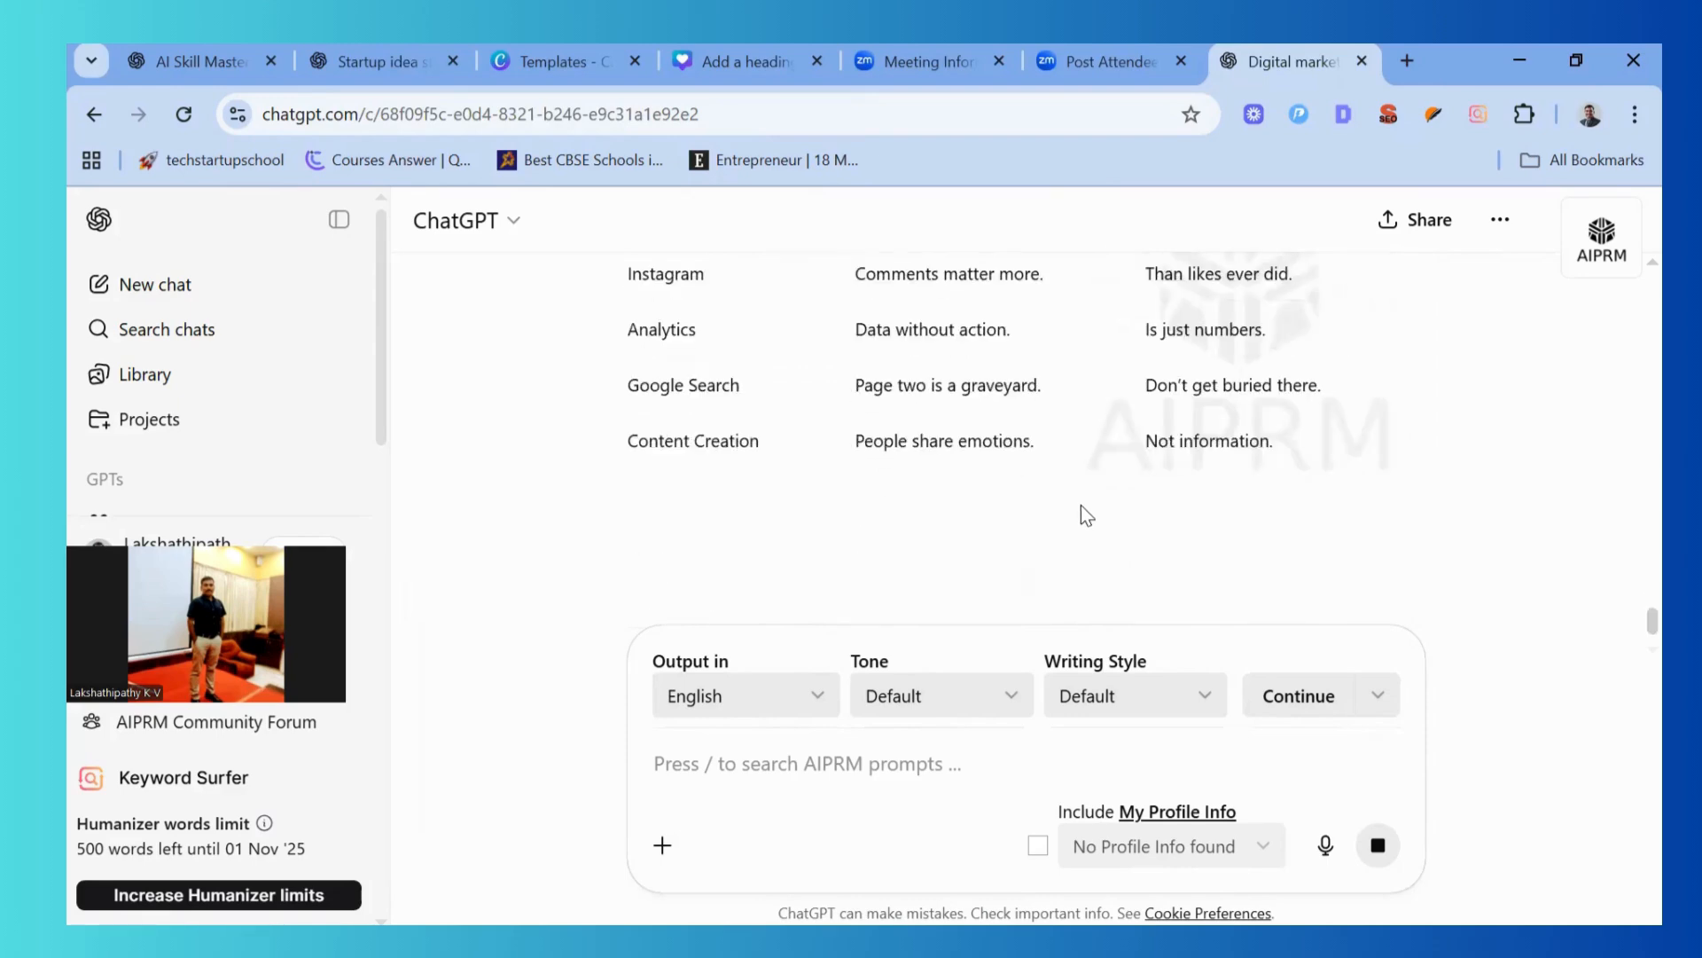
pyautogui.scroll(-2, 1082, 507)
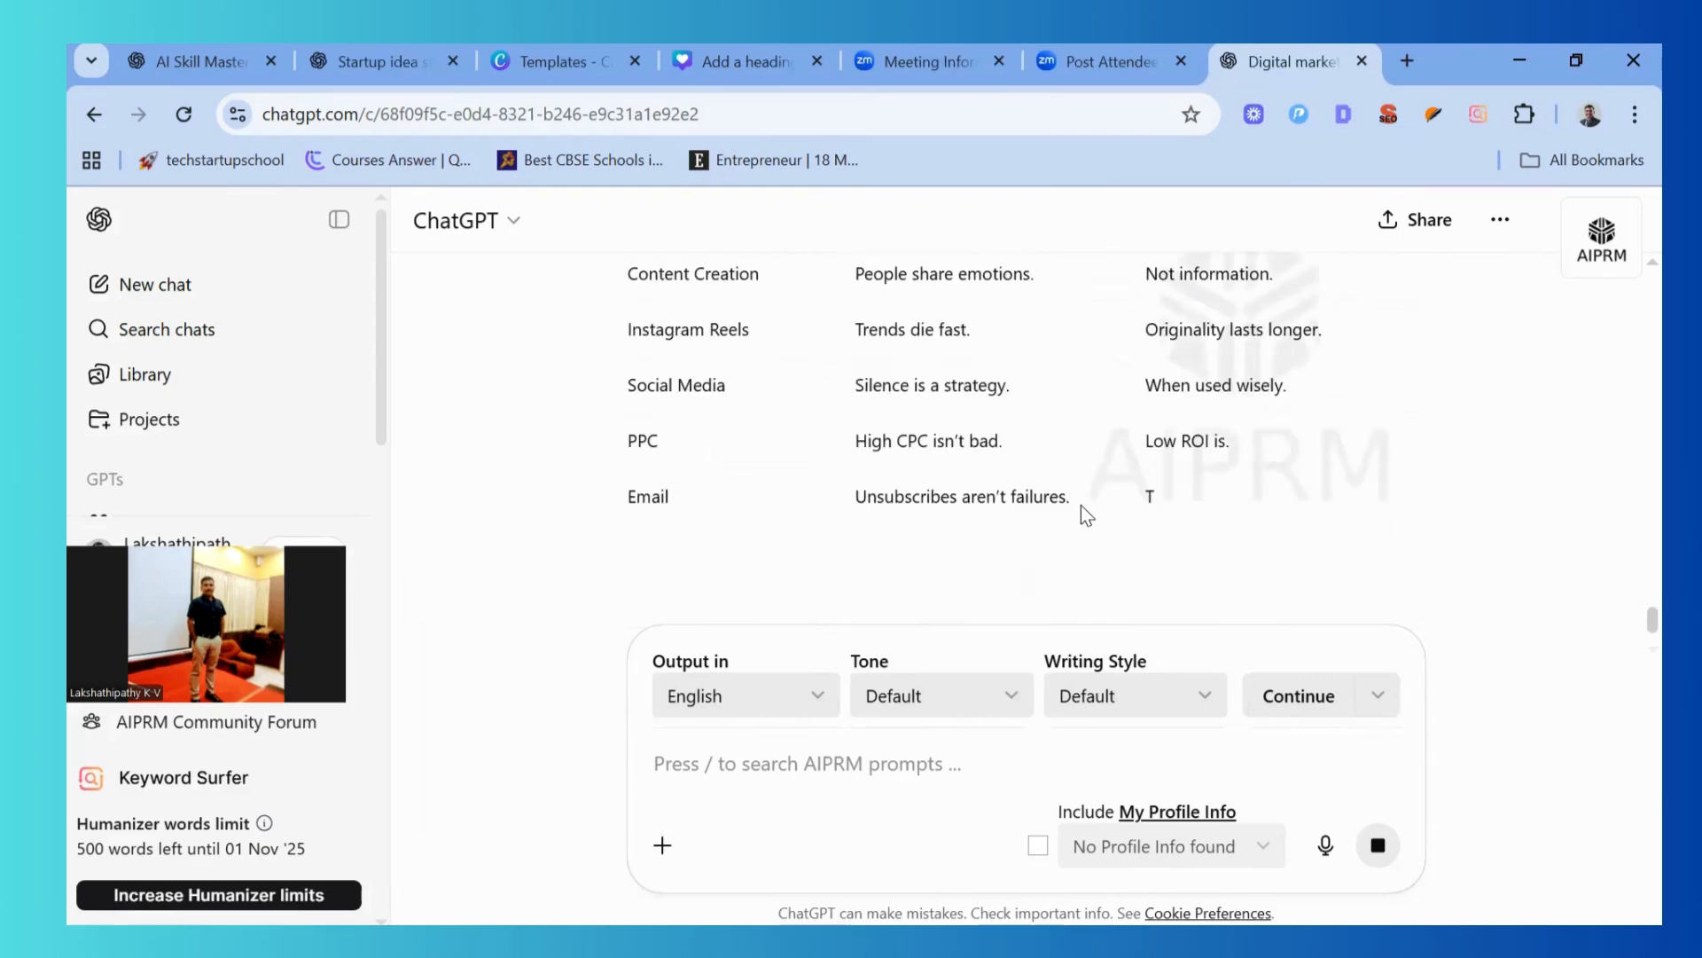
pyautogui.scroll(-2, 1082, 507)
pyautogui.scroll(-2, 1082, 515)
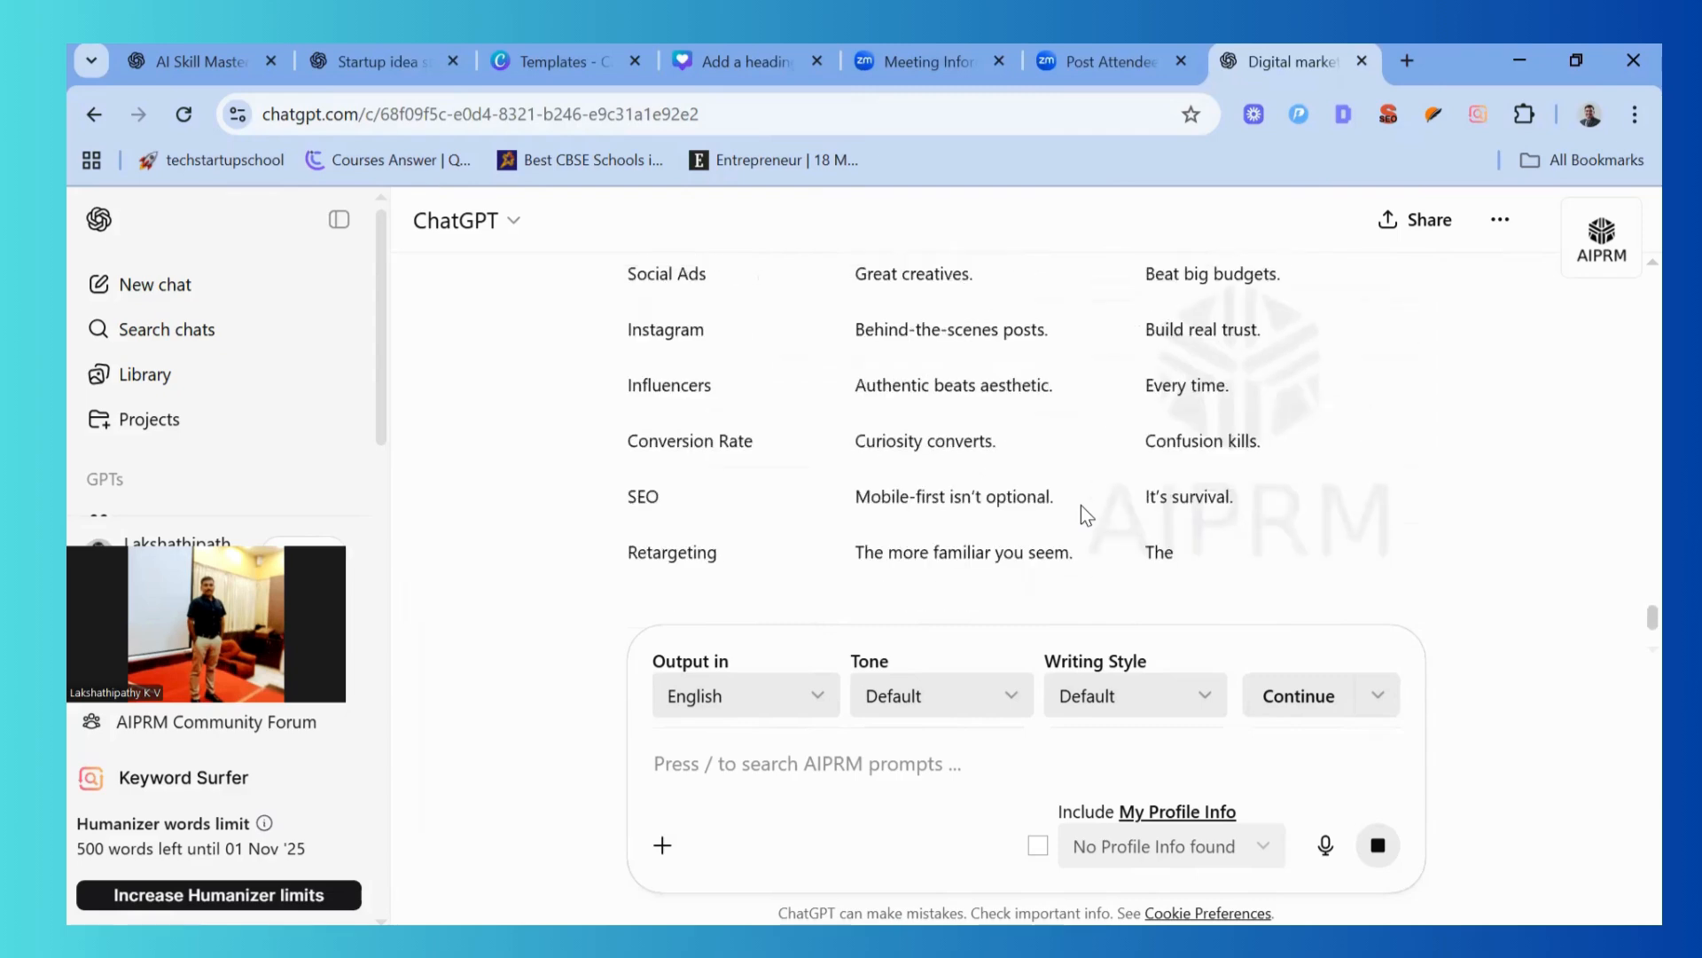
pyautogui.scroll(-2, 1082, 505)
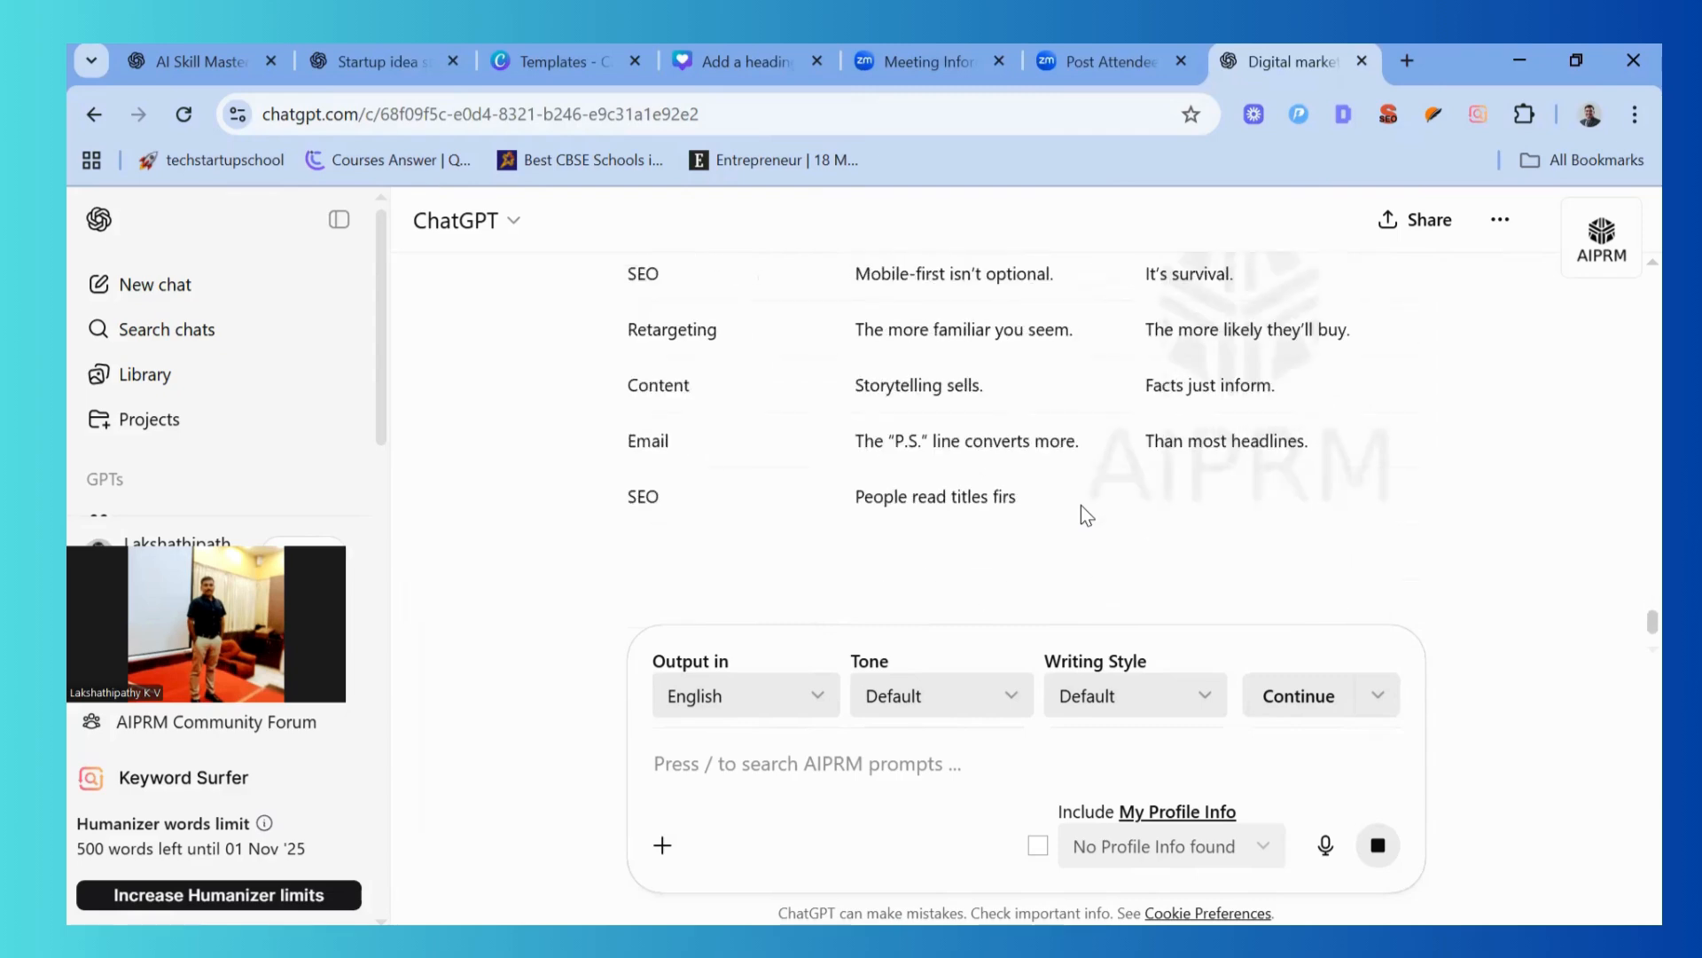
pyautogui.scroll(-2, 1082, 507)
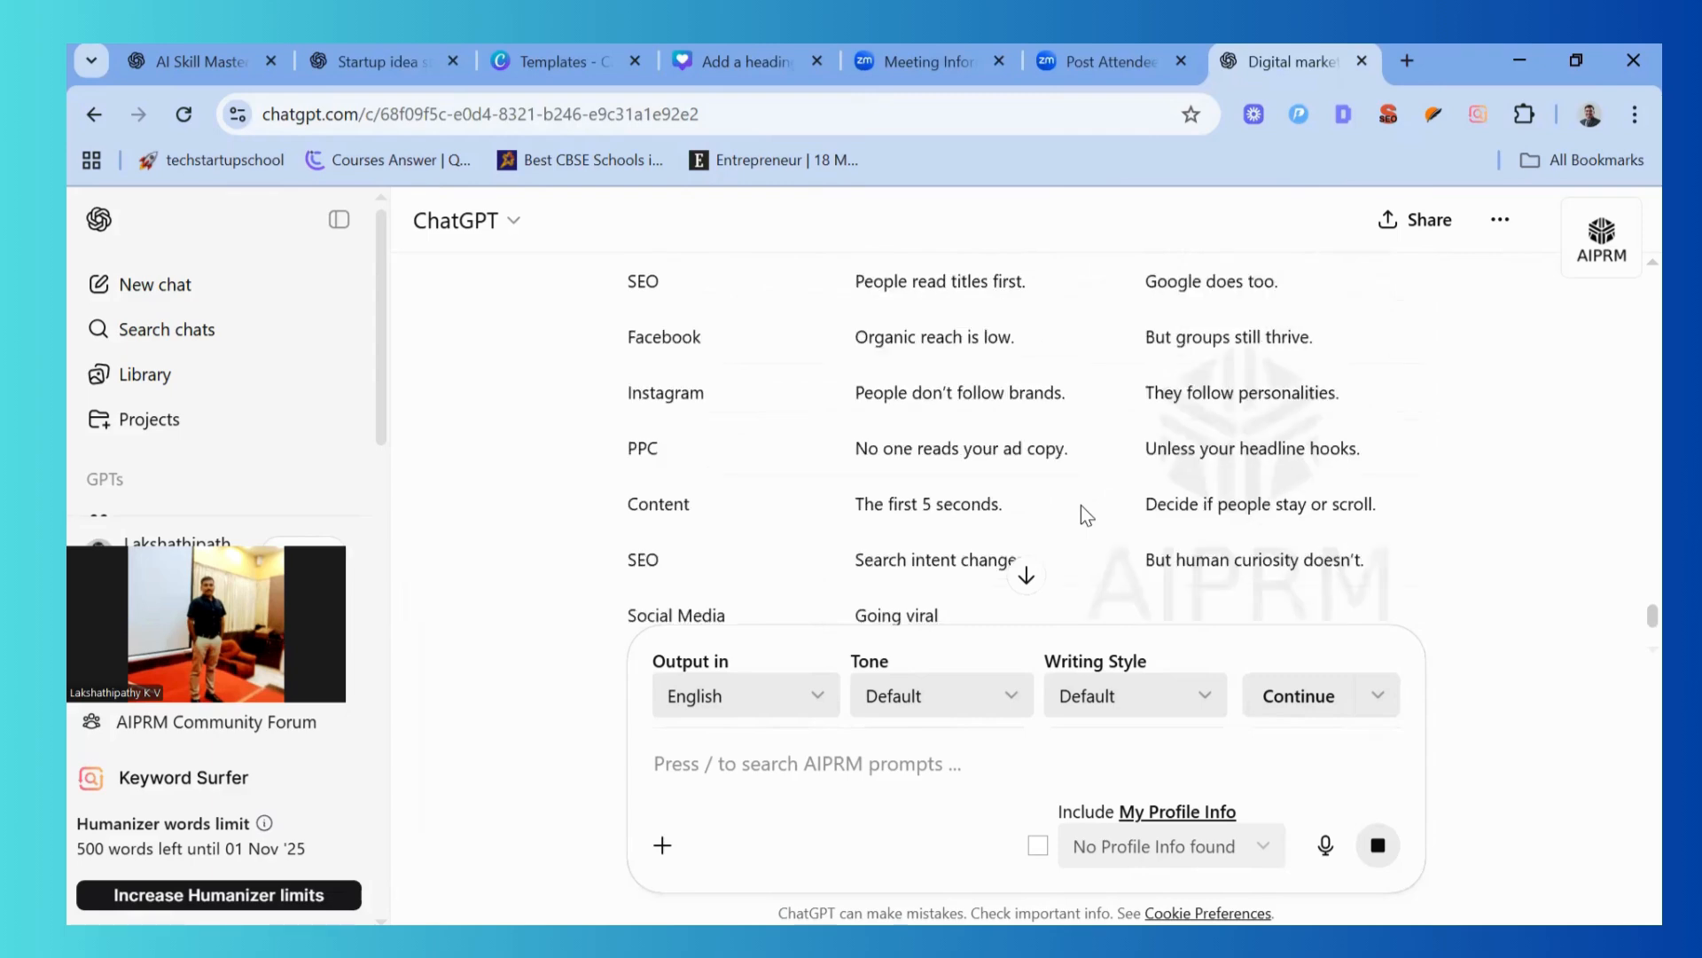
pyautogui.scroll(-2, 1082, 507)
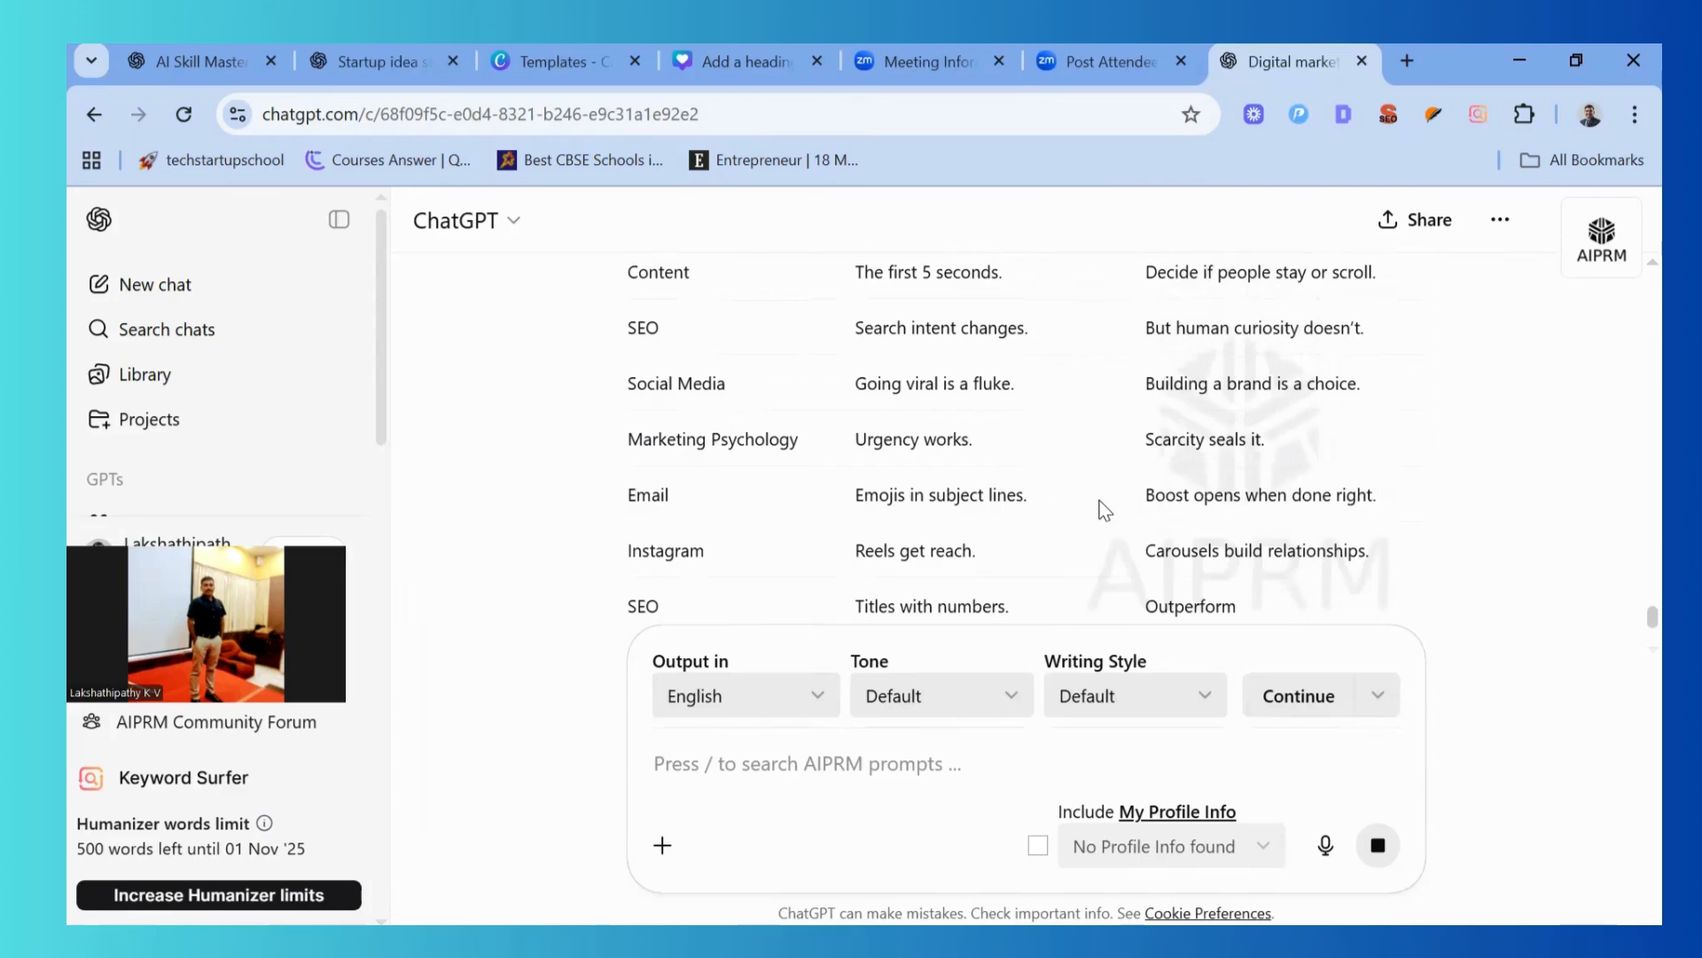
pyautogui.scroll(-2, 1104, 510)
pyautogui.scroll(-2, 1099, 508)
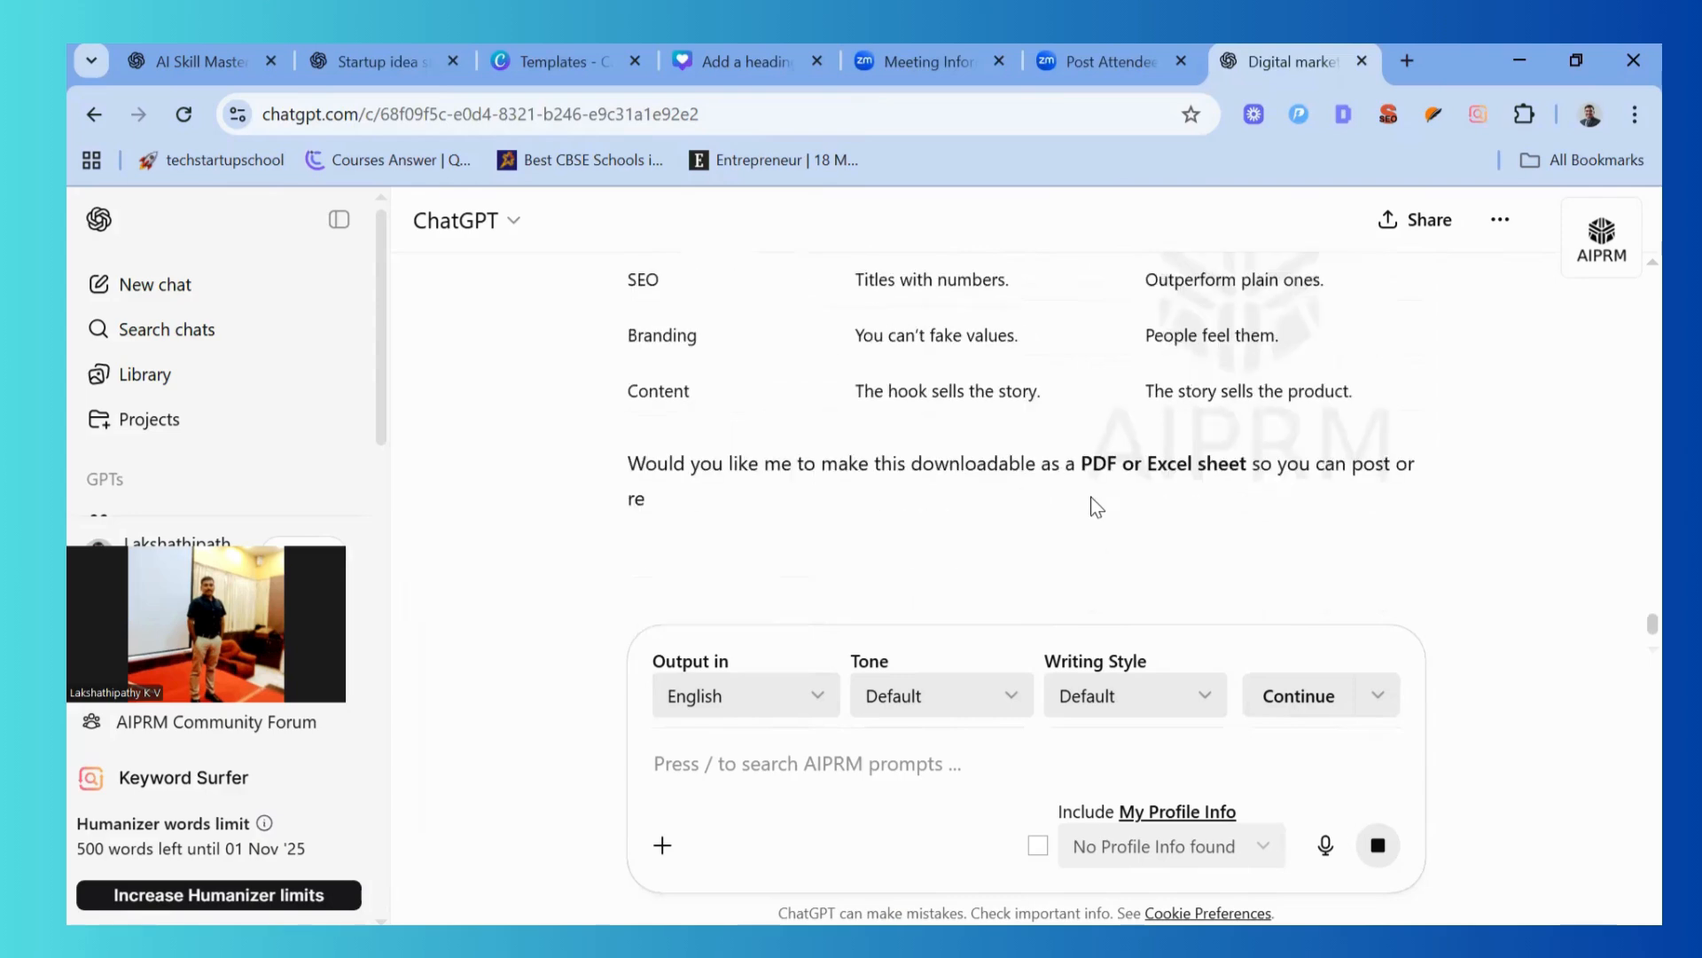
# Select the generated marketing facts table from its beginning down to the last Content row, ending with "The story sells the product."
pyautogui.scroll(3, 1097, 507)
pyautogui.scroll(3, 1097, 508)
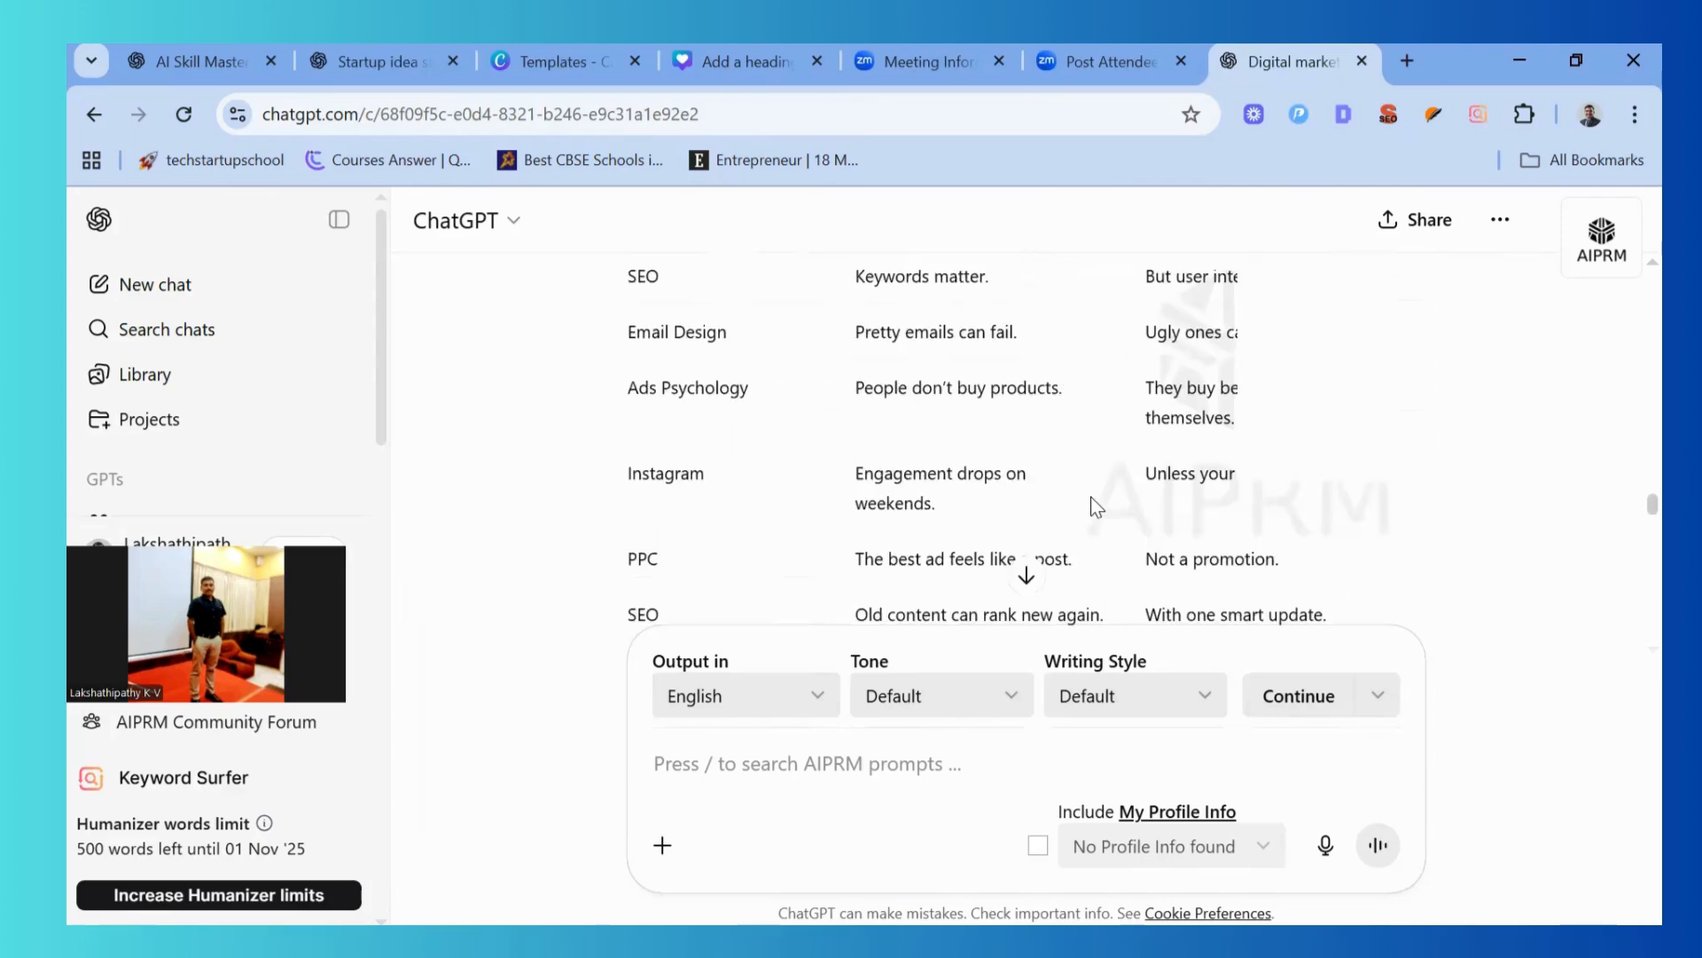
pyautogui.scroll(3, 1097, 508)
pyautogui.scroll(3, 1097, 507)
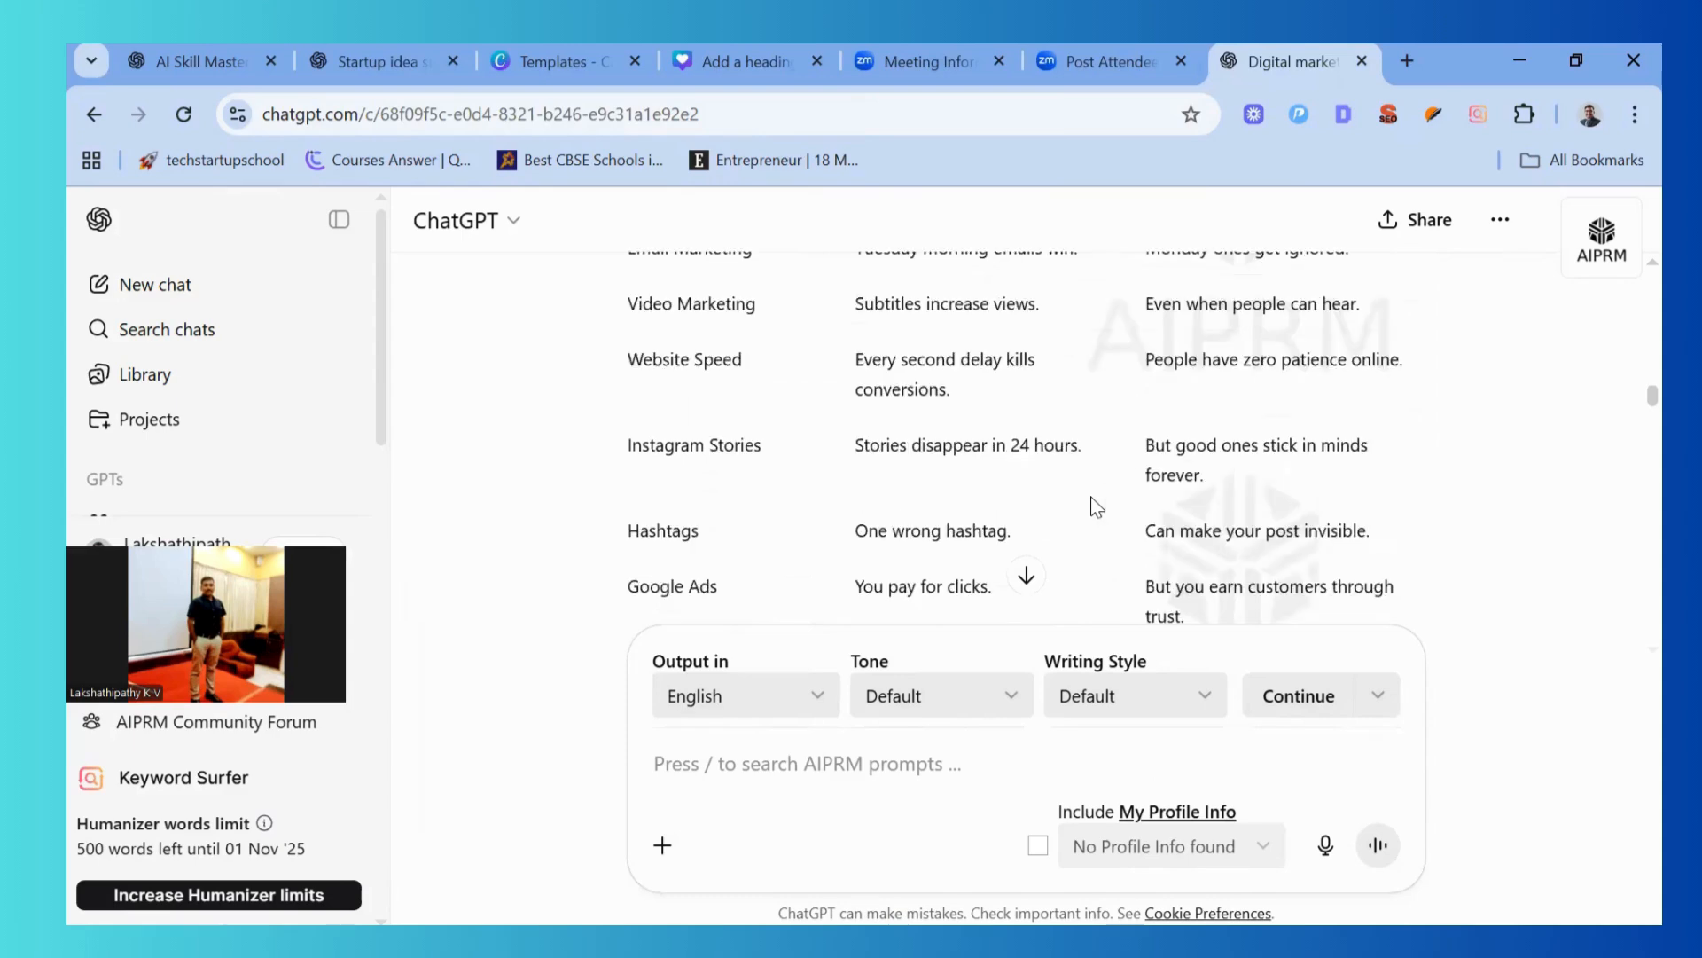
pyautogui.scroll(3, 1097, 508)
pyautogui.scroll(3, 1097, 508)
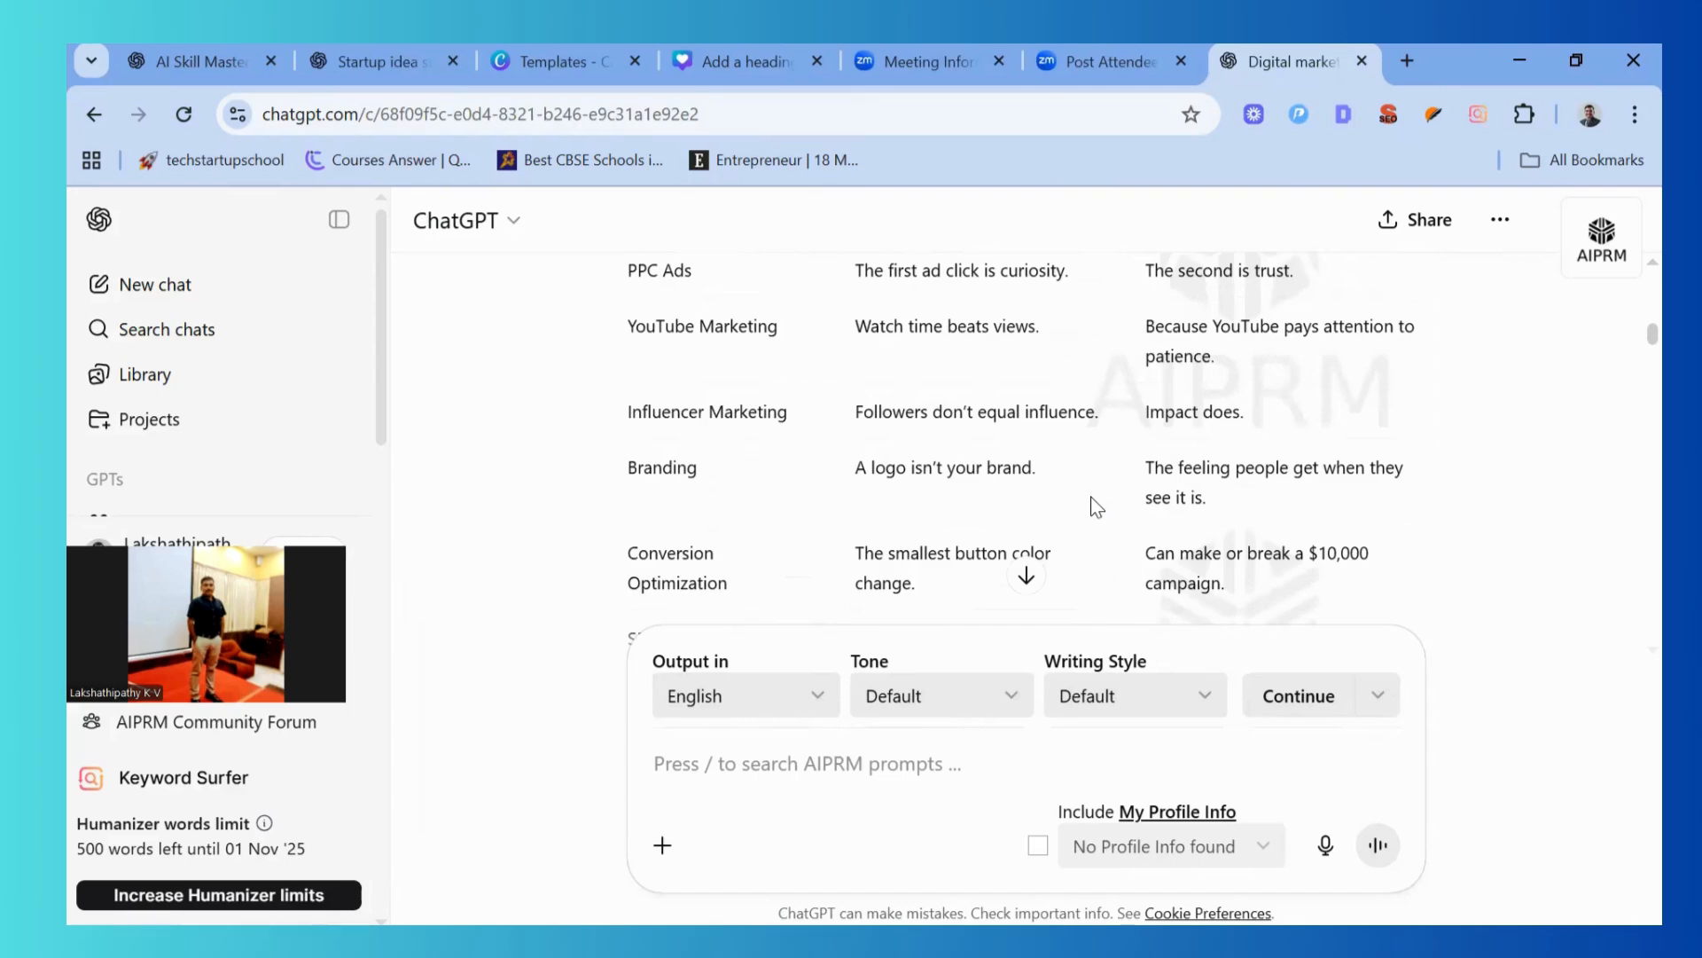
pyautogui.scroll(3, 1097, 507)
pyautogui.scroll(5, 1097, 507)
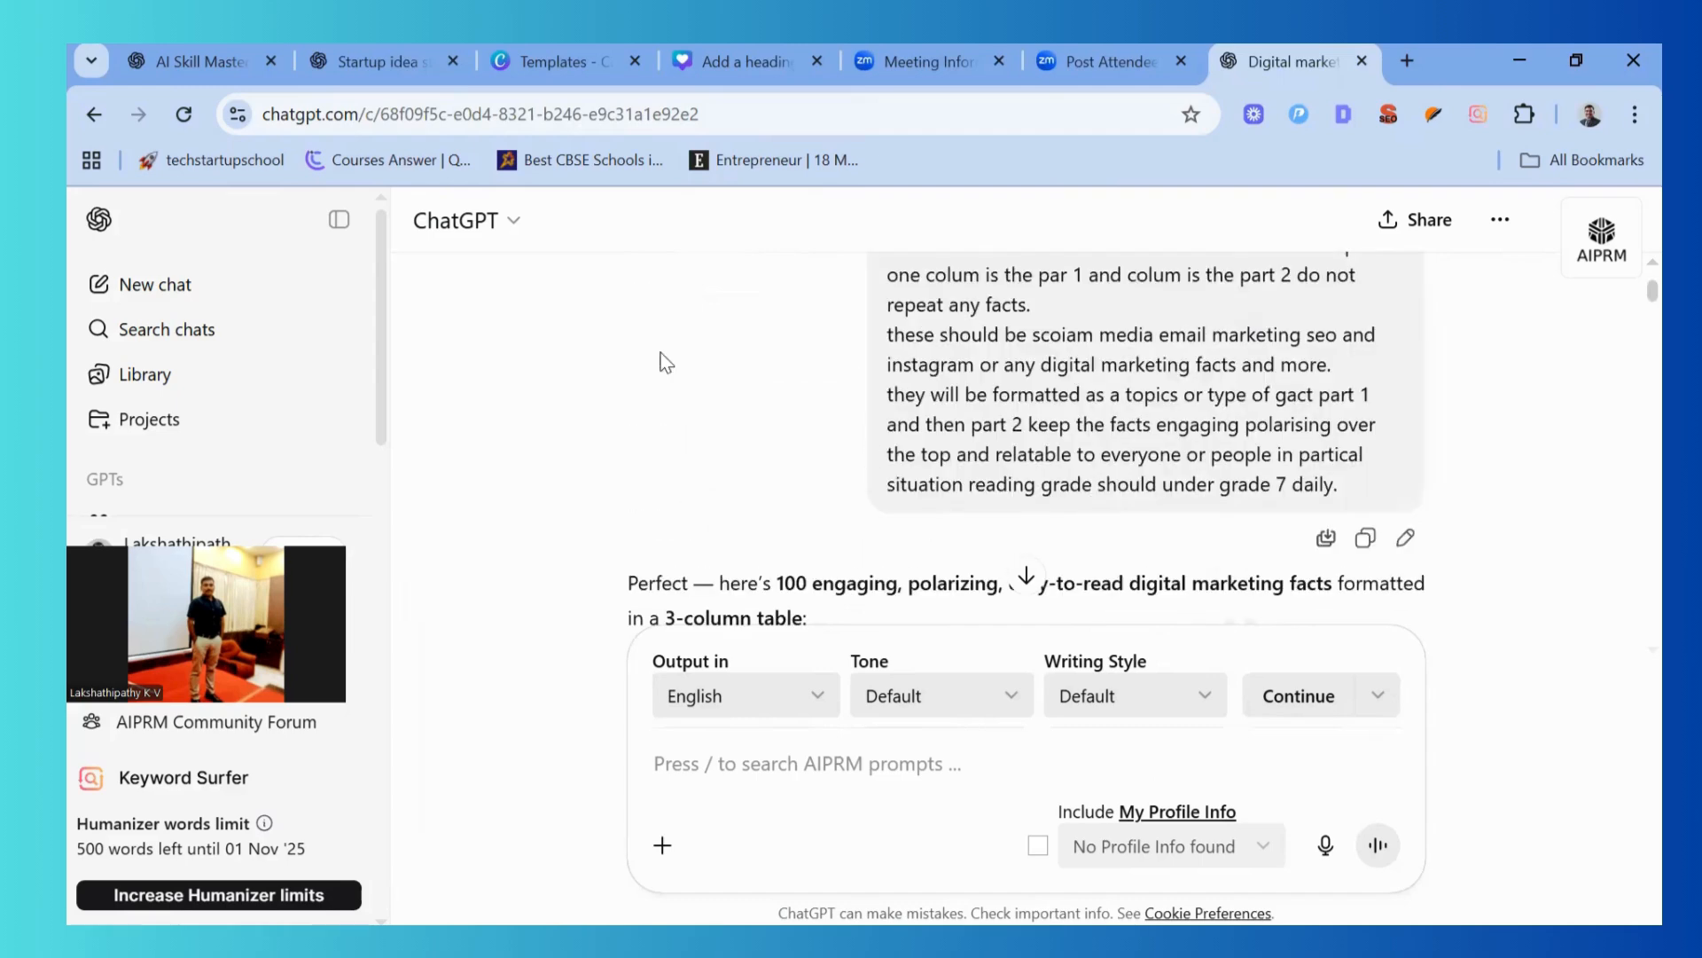
pyautogui.scroll(-3, 979, 399)
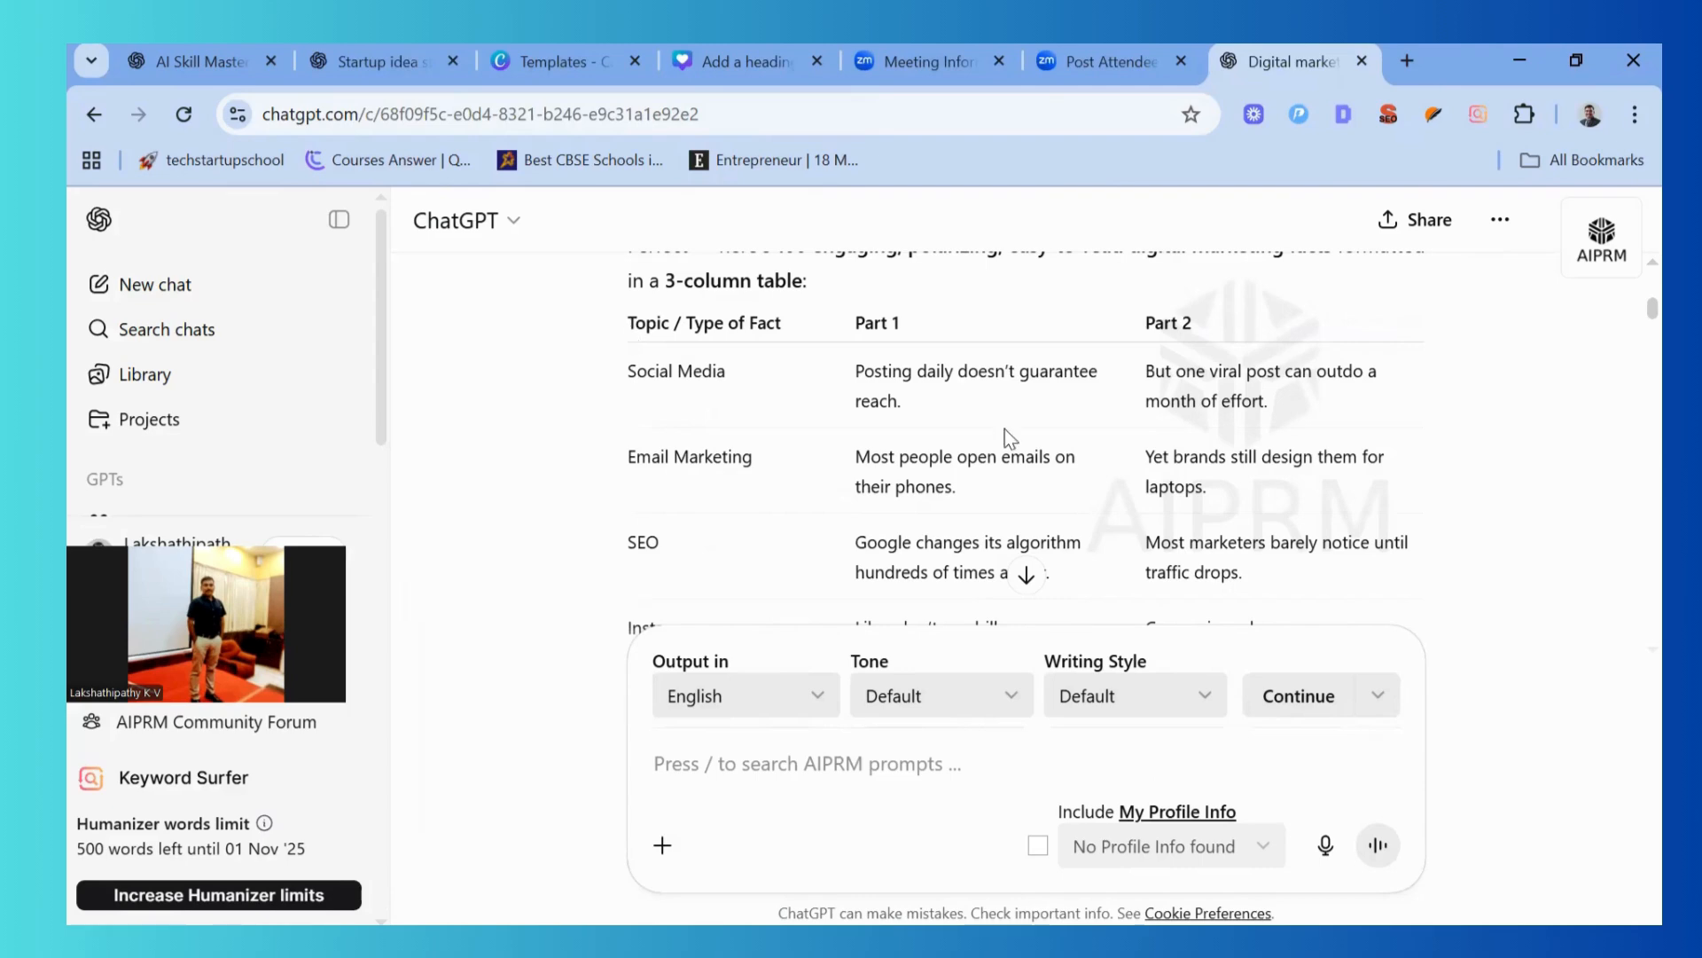
pyautogui.moveTo(1010, 438); pyautogui.dragTo(1107, 565)
pyautogui.scroll(-10, 1130, 577)
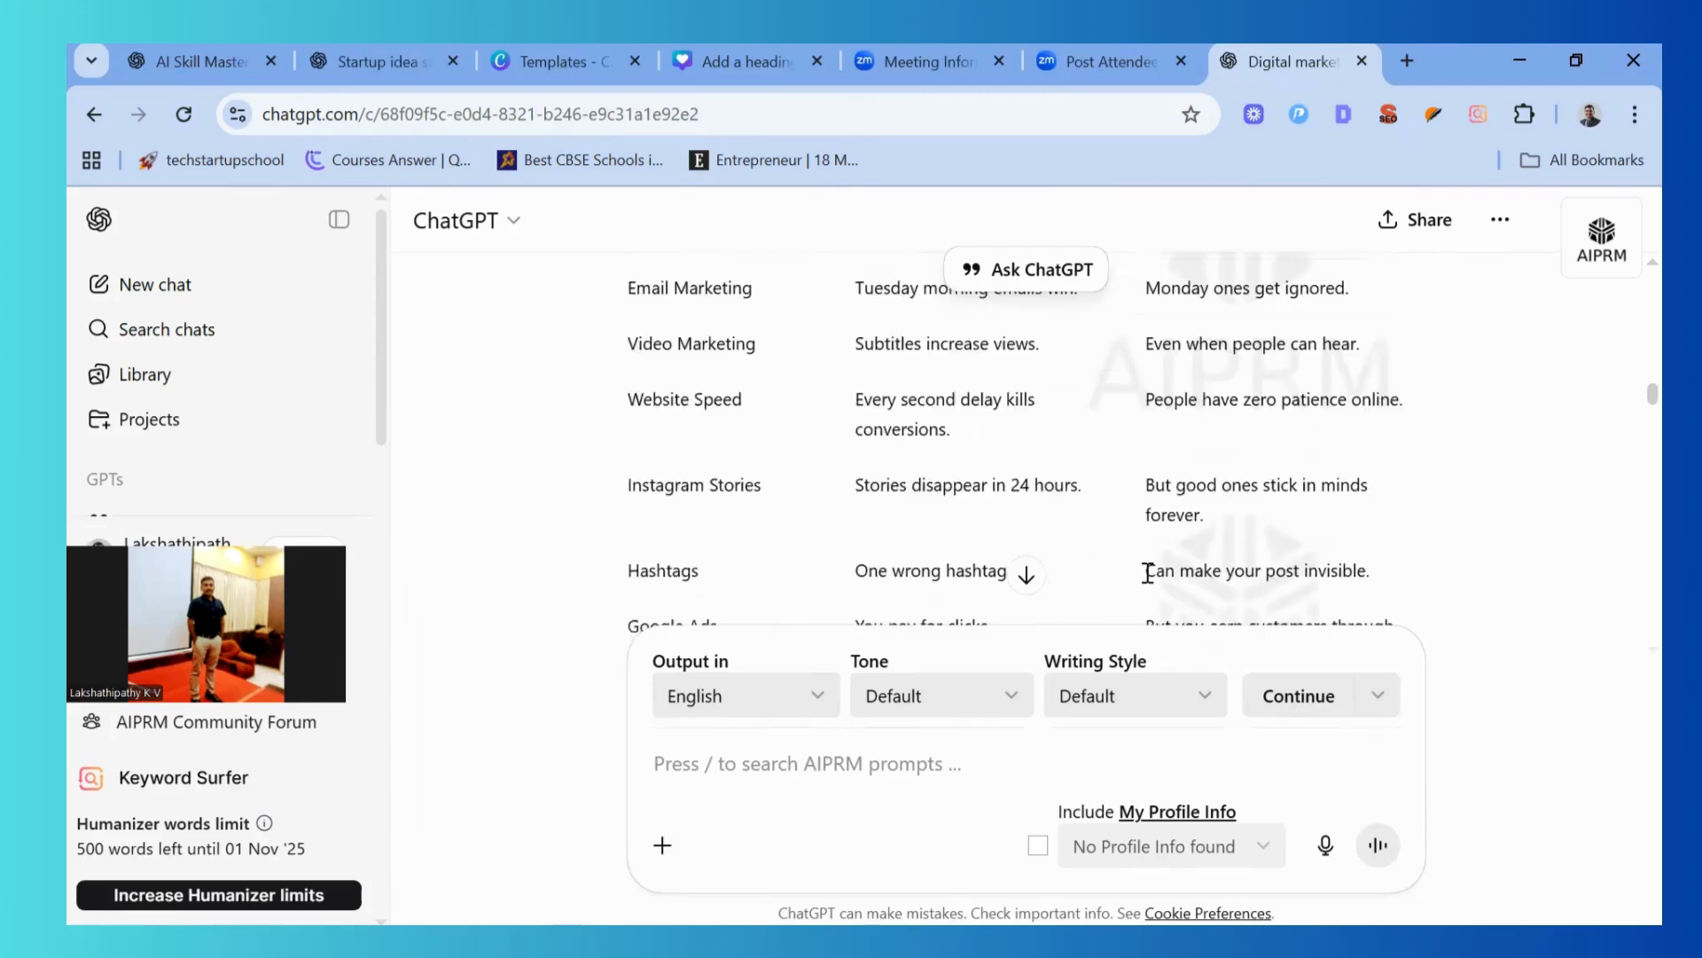
pyautogui.scroll(-15, 1148, 572)
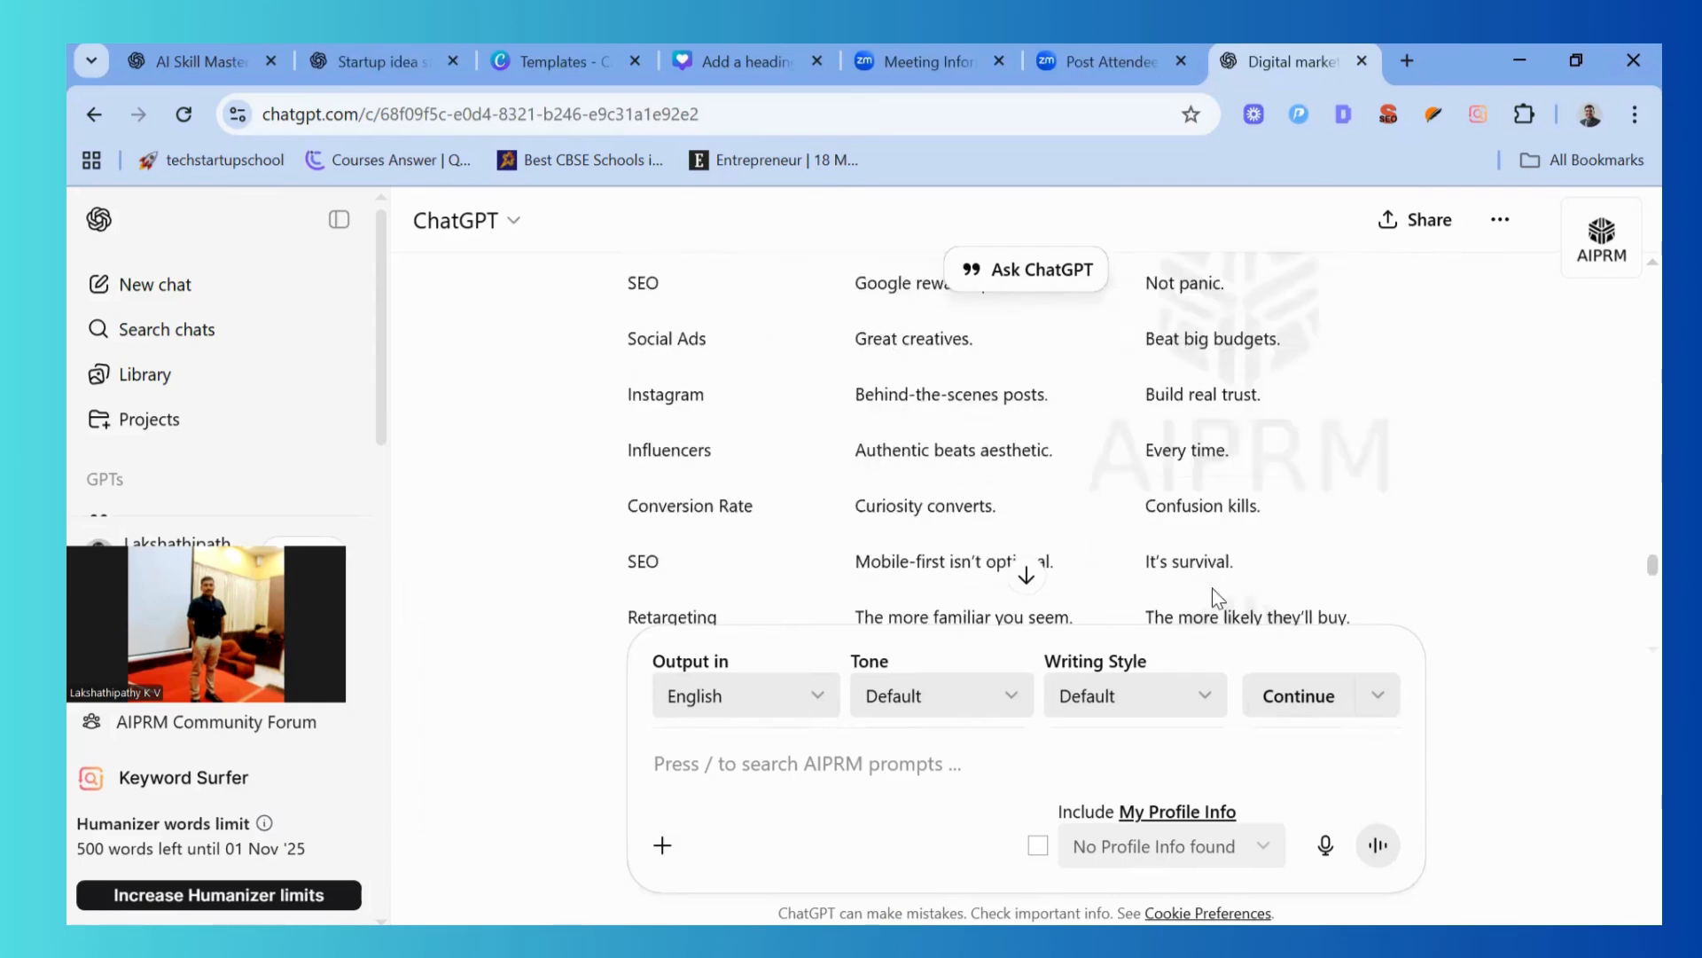
pyautogui.scroll(-10, 1215, 590)
pyautogui.scroll(3, 1398, 557)
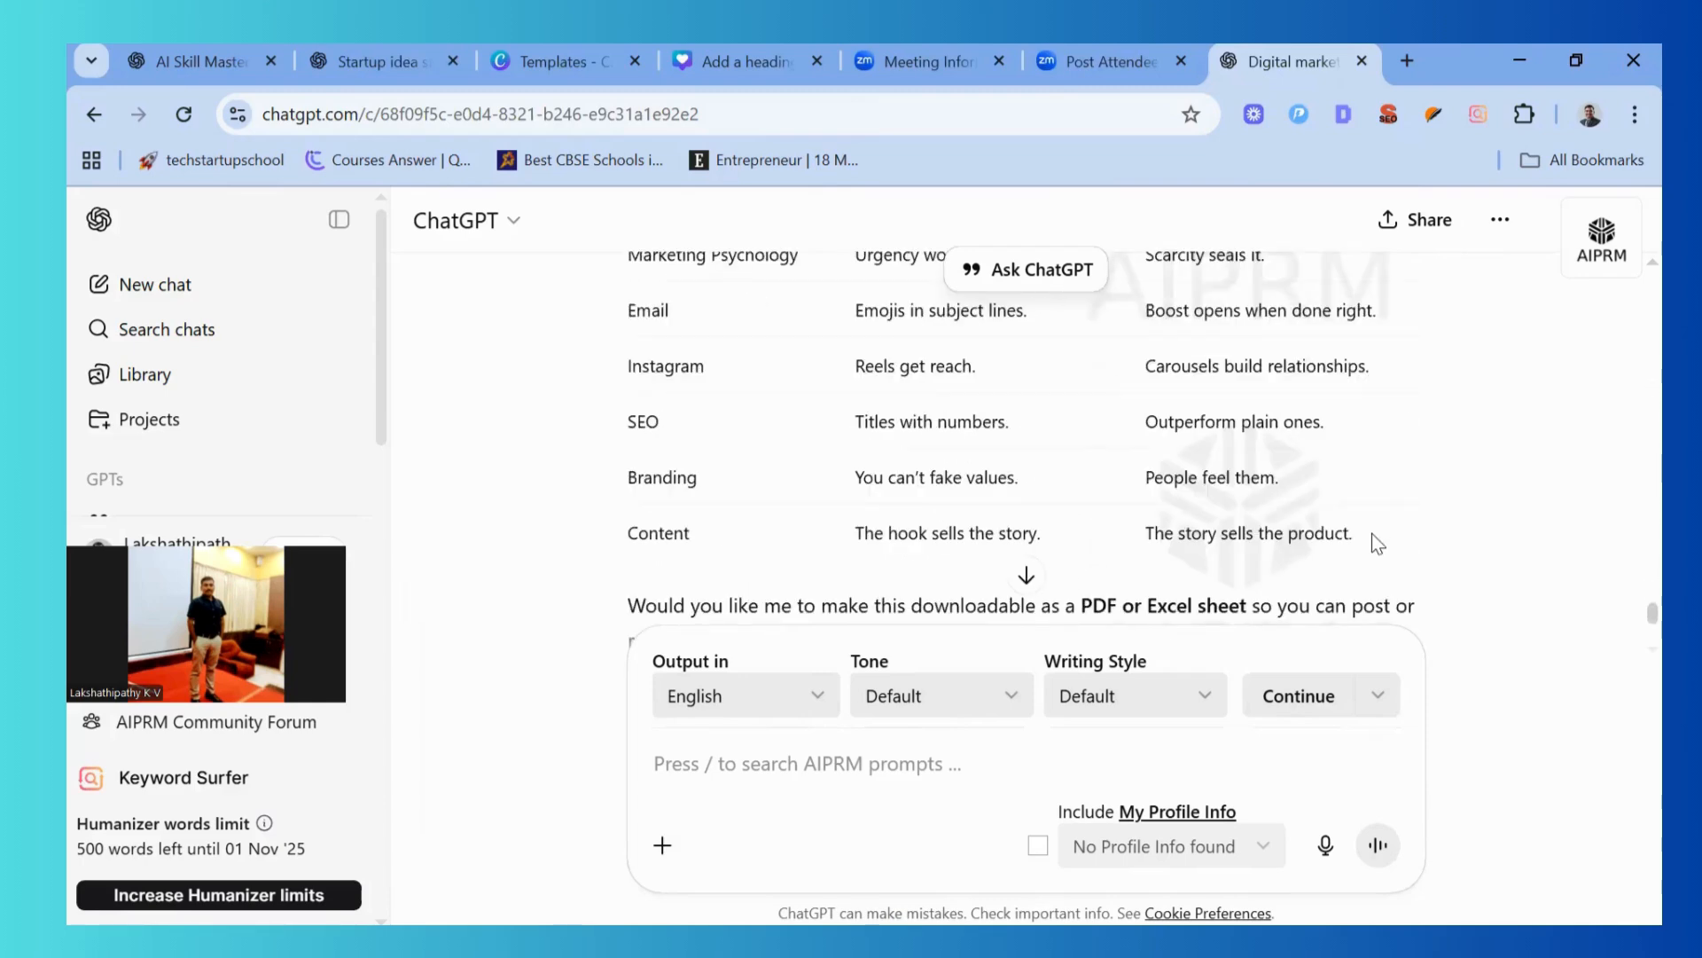
pyautogui.keyDown('shift'); pyautogui.click(1371, 534); pyautogui.keyUp('shift')
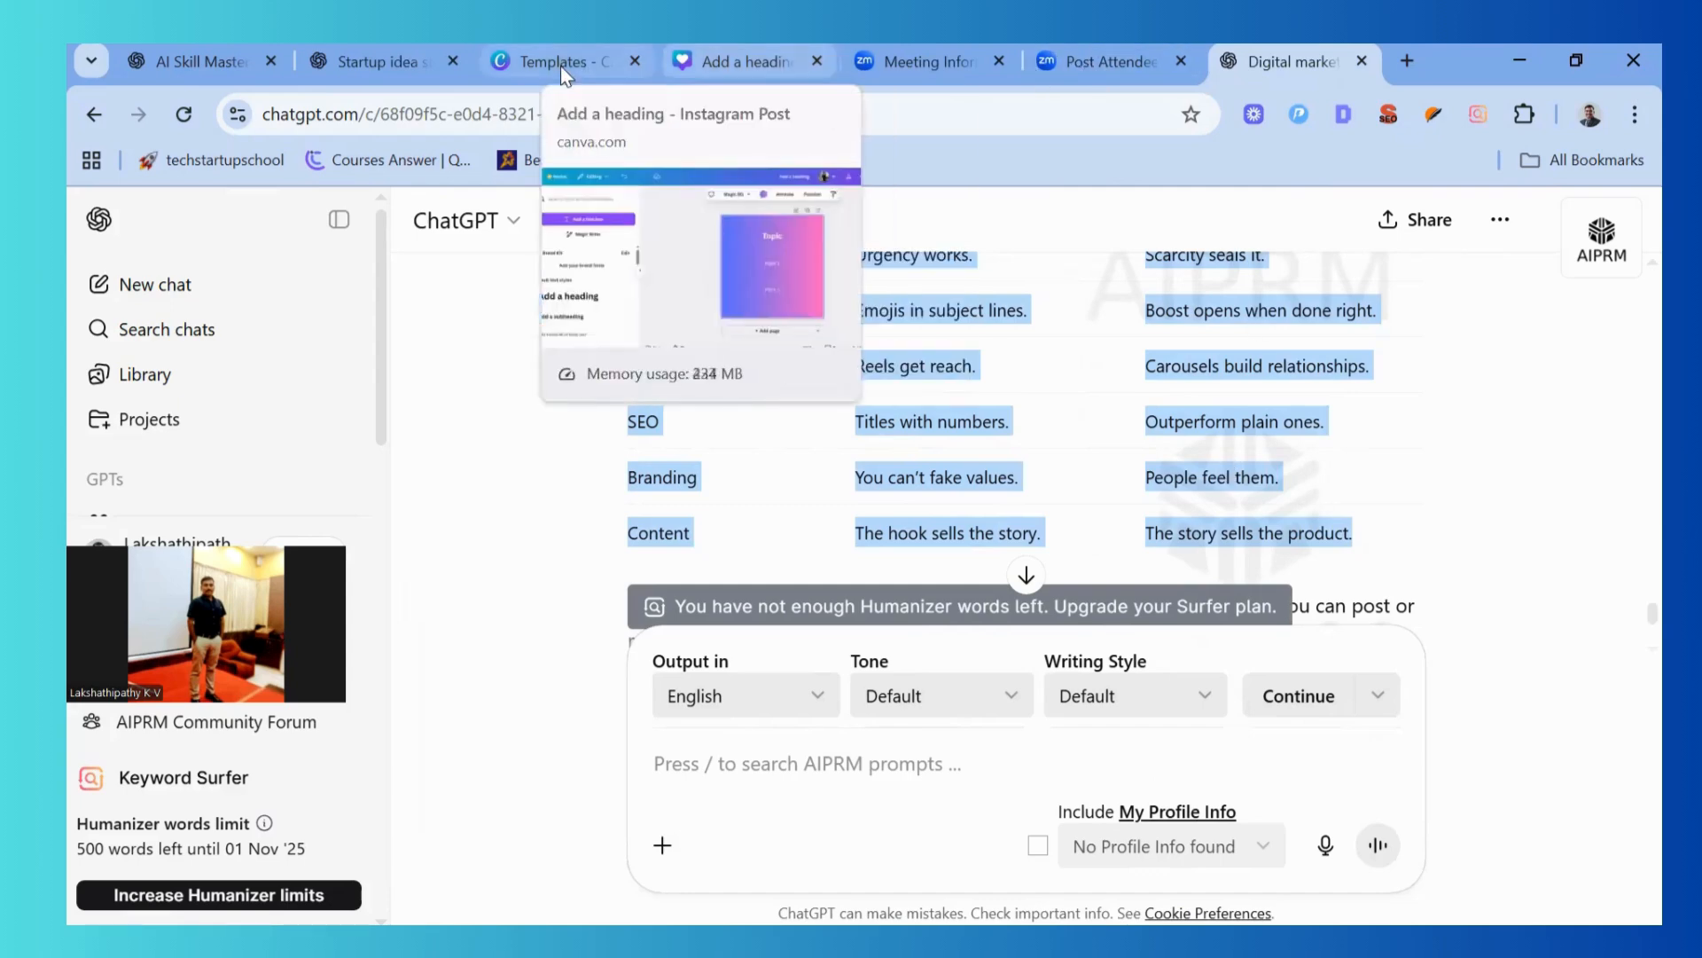
# Switch to the Canva Instagram post design and open the Bulk create app
pyautogui.click(716, 57)
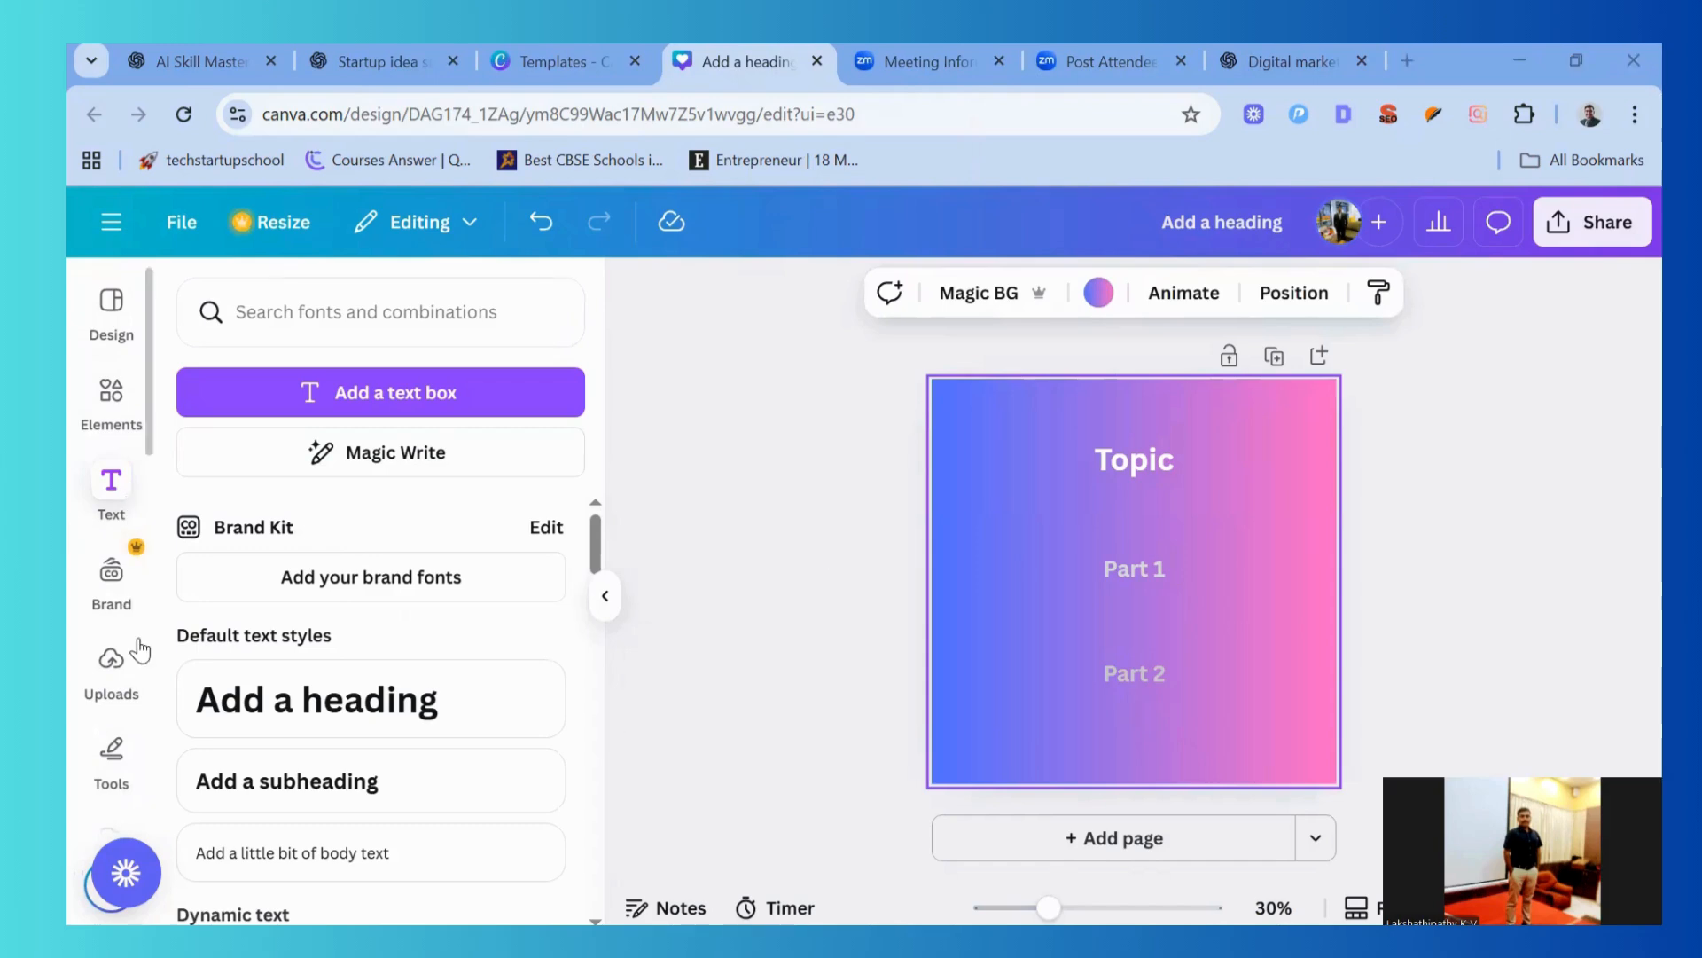
pyautogui.scroll(-4, 115, 572)
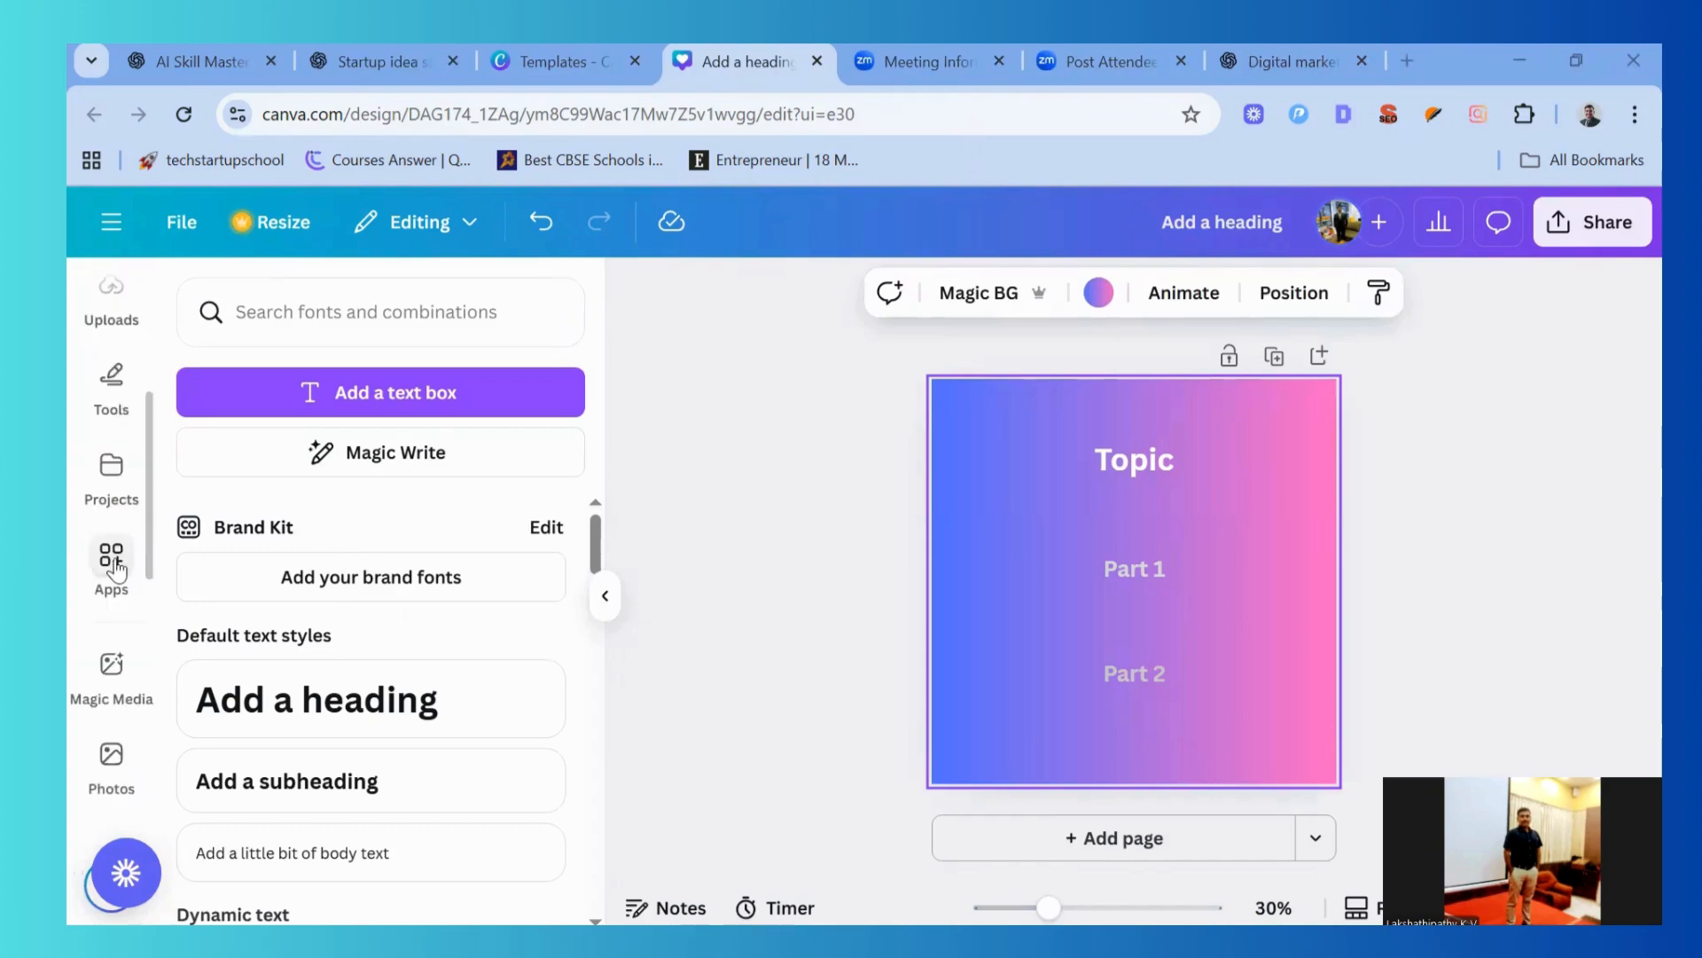
pyautogui.click(113, 563)
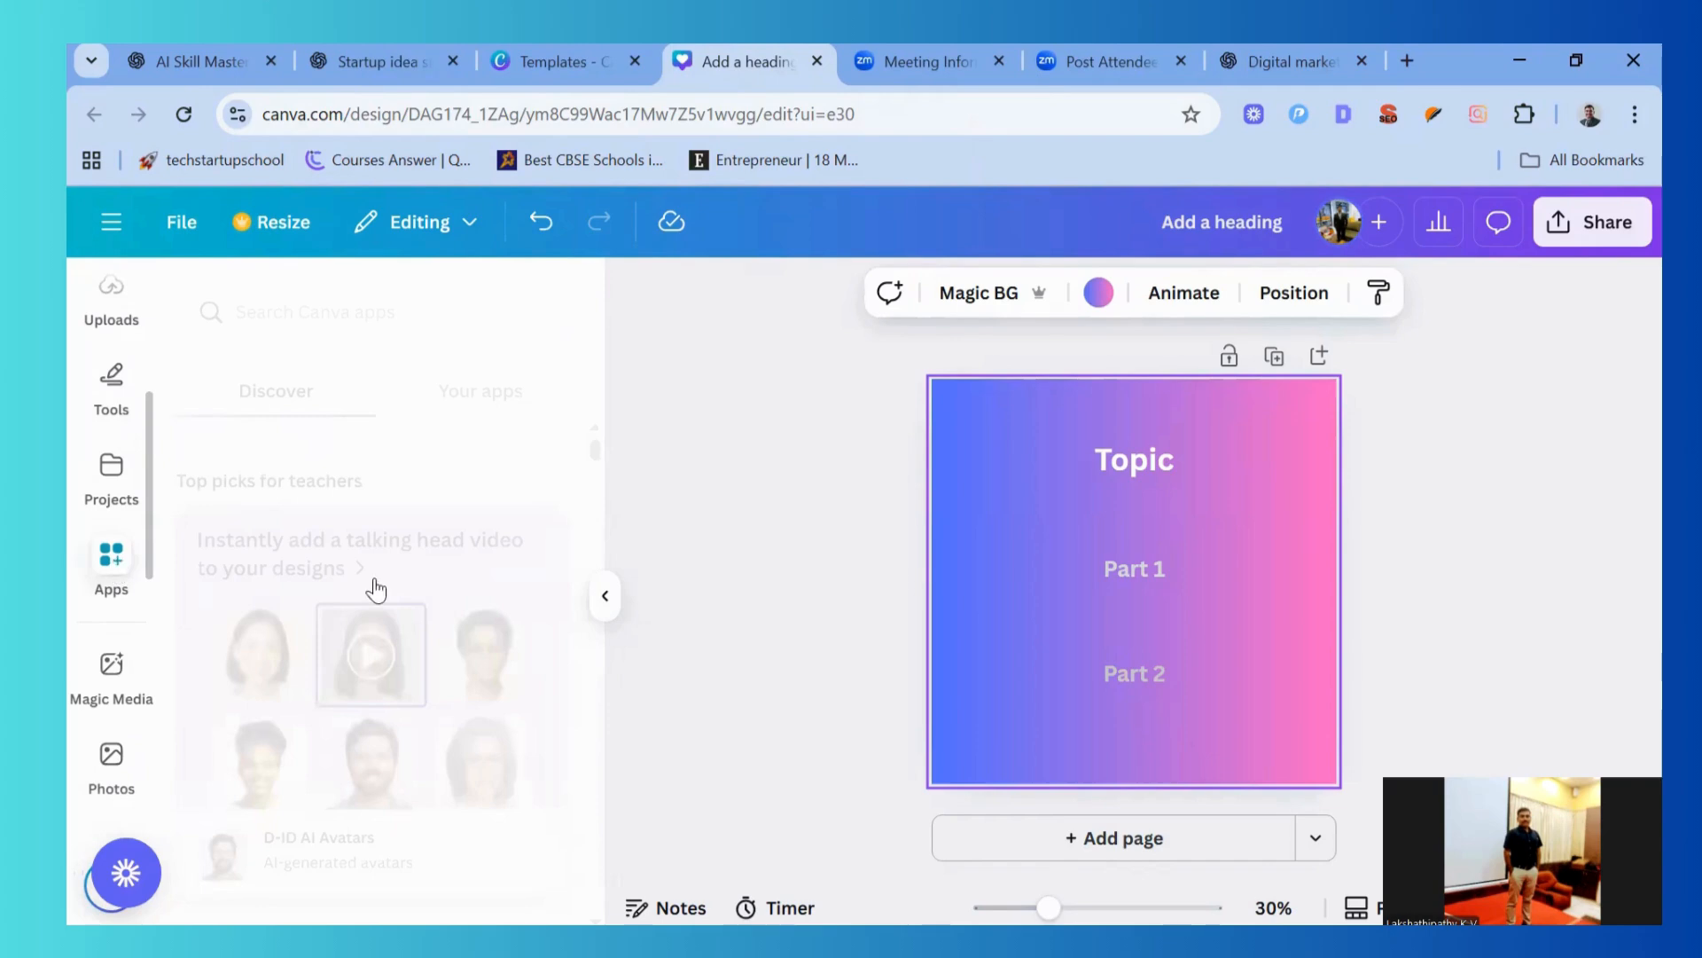
pyautogui.scroll(-5, 422, 510)
pyautogui.scroll(-4, 427, 523)
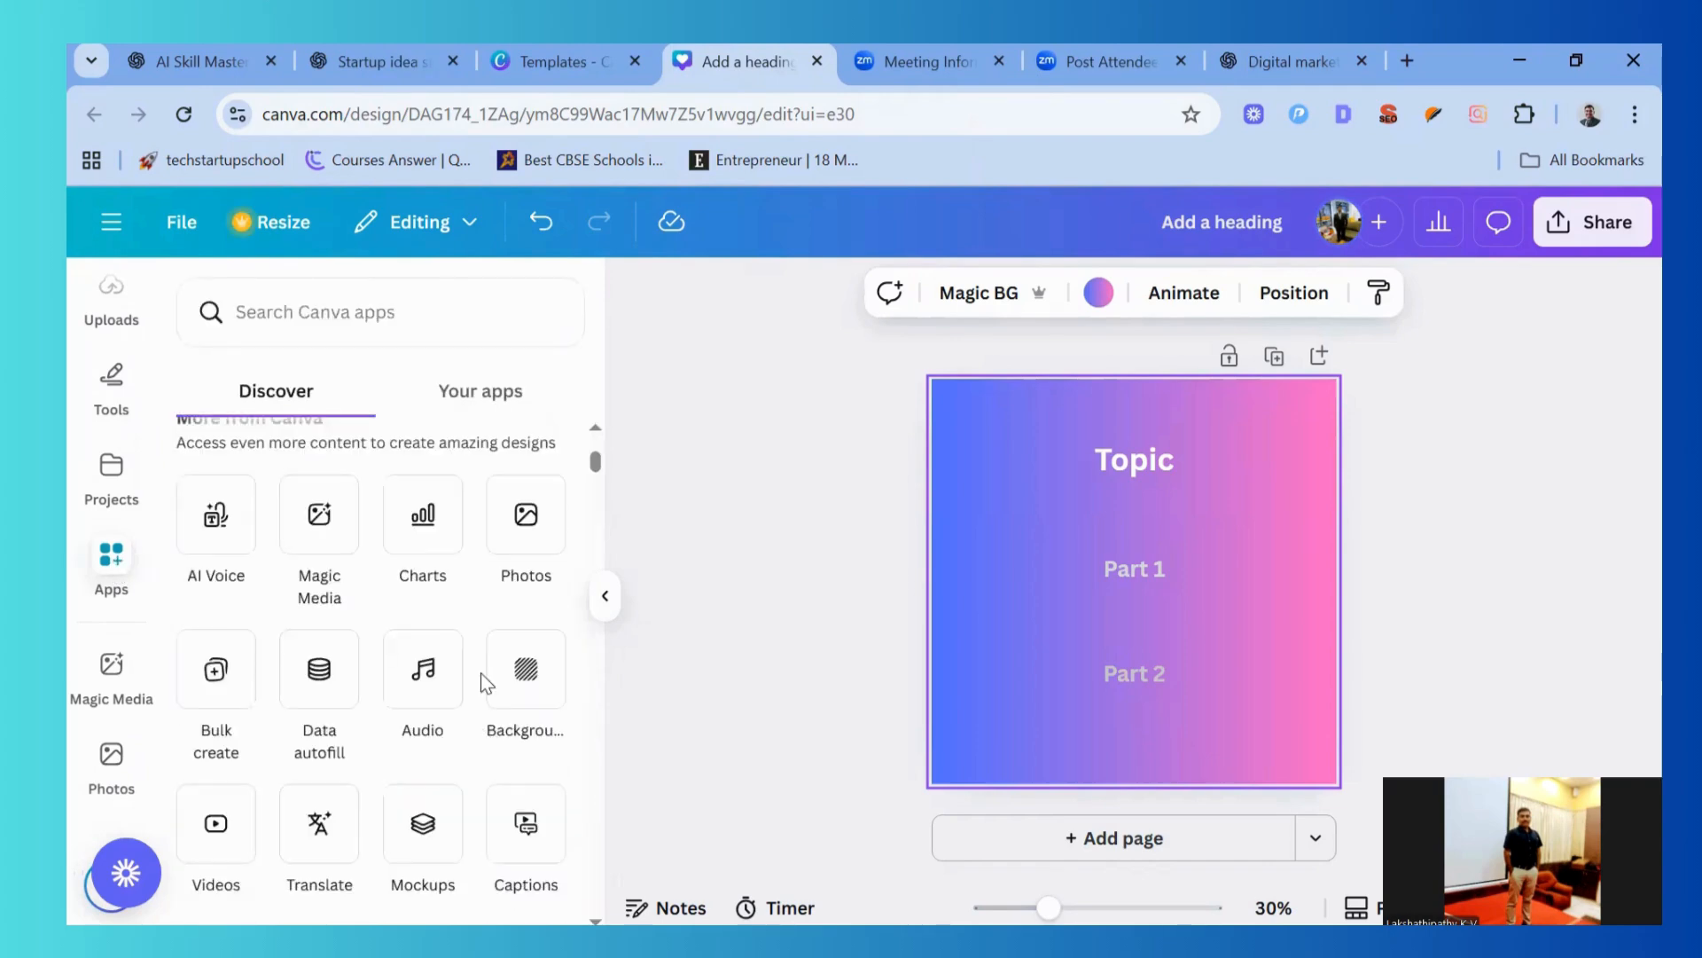
pyautogui.scroll(-2, 467, 627)
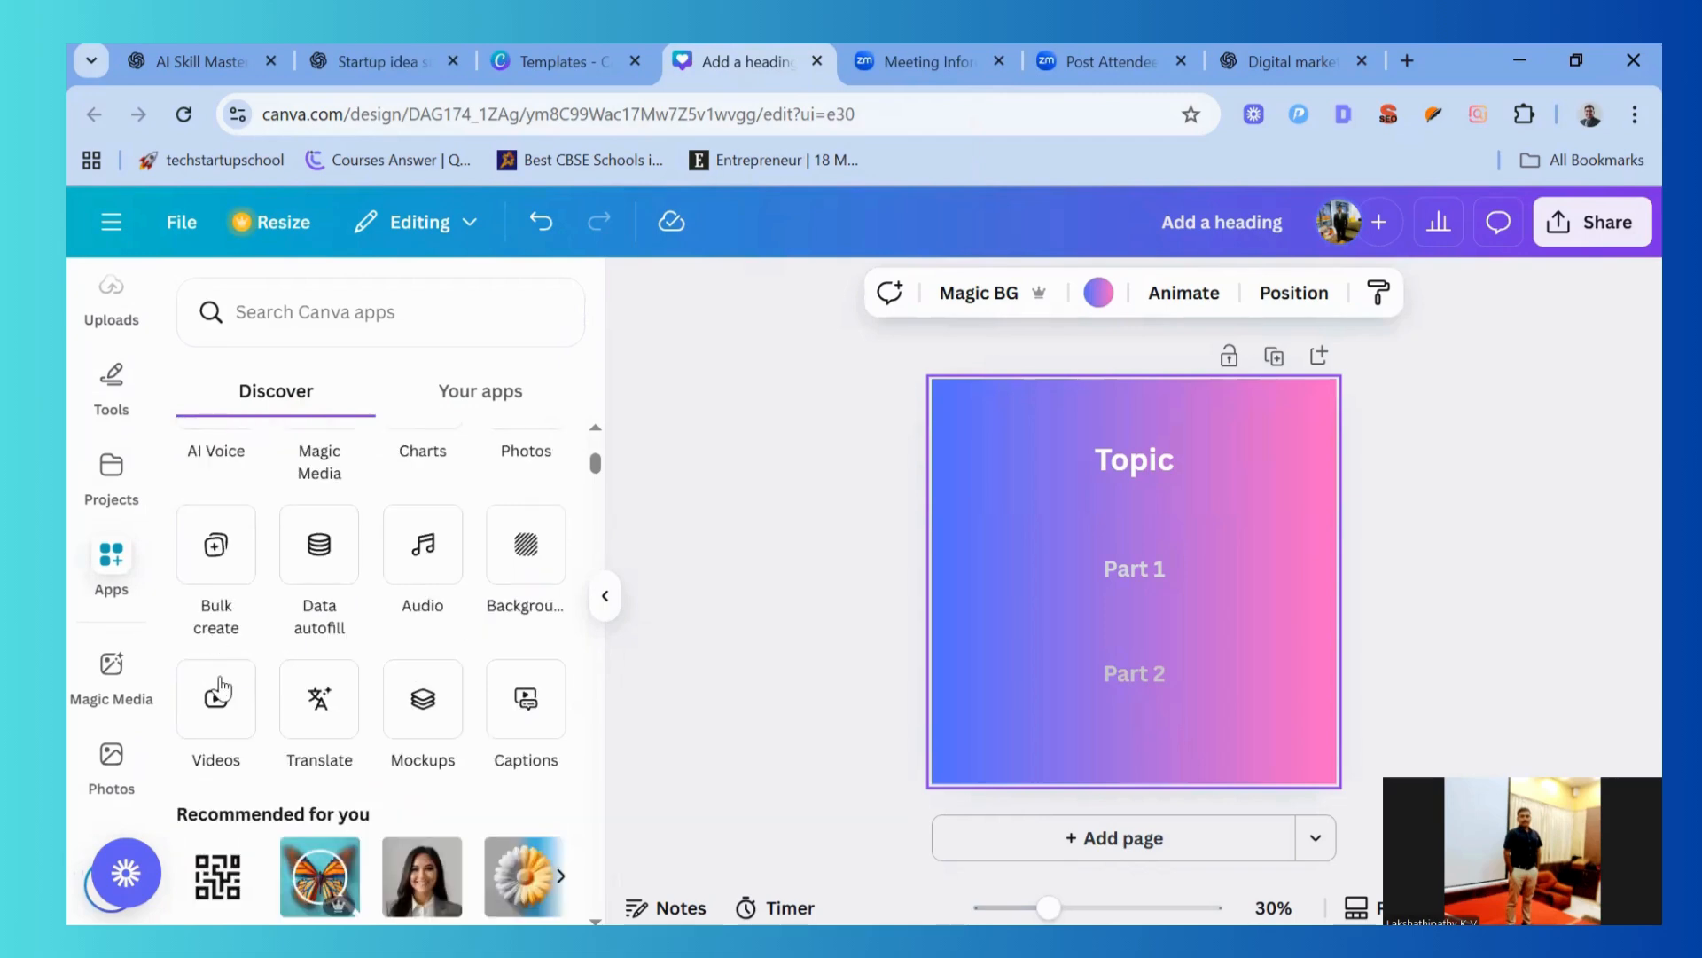
pyautogui.click(218, 554)
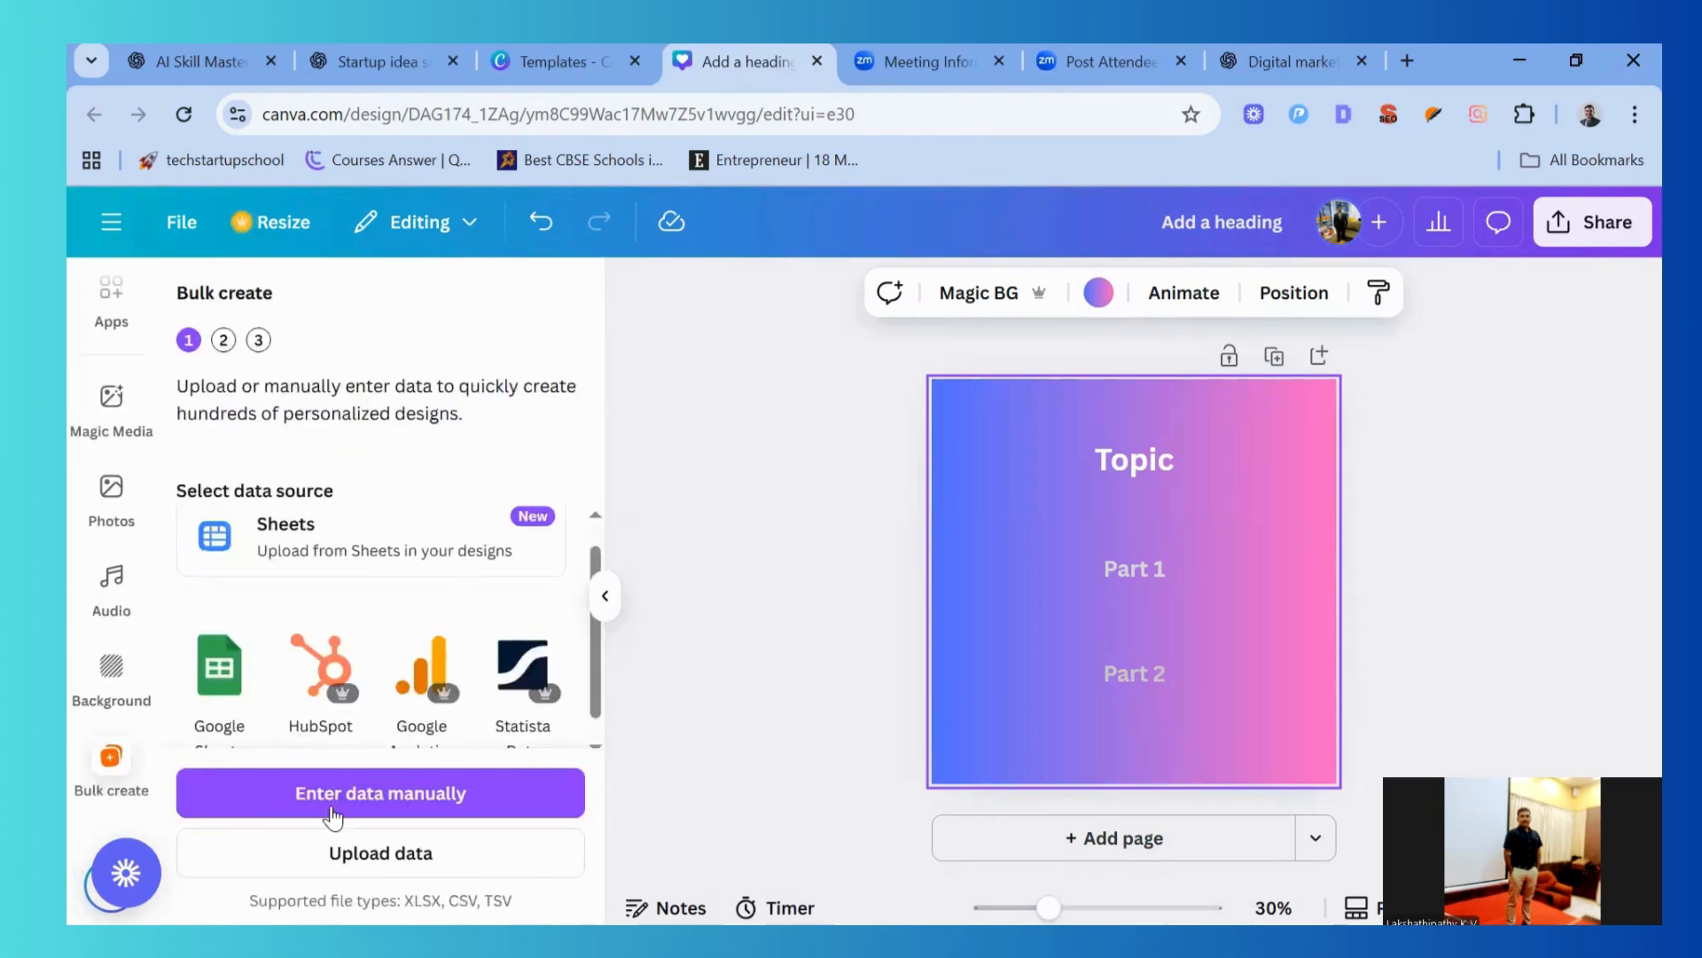
# Choose manual data entry and paste the copied marketing facts table over the sample data, starting at the first column header
pyautogui.scroll(-1, 453, 812)
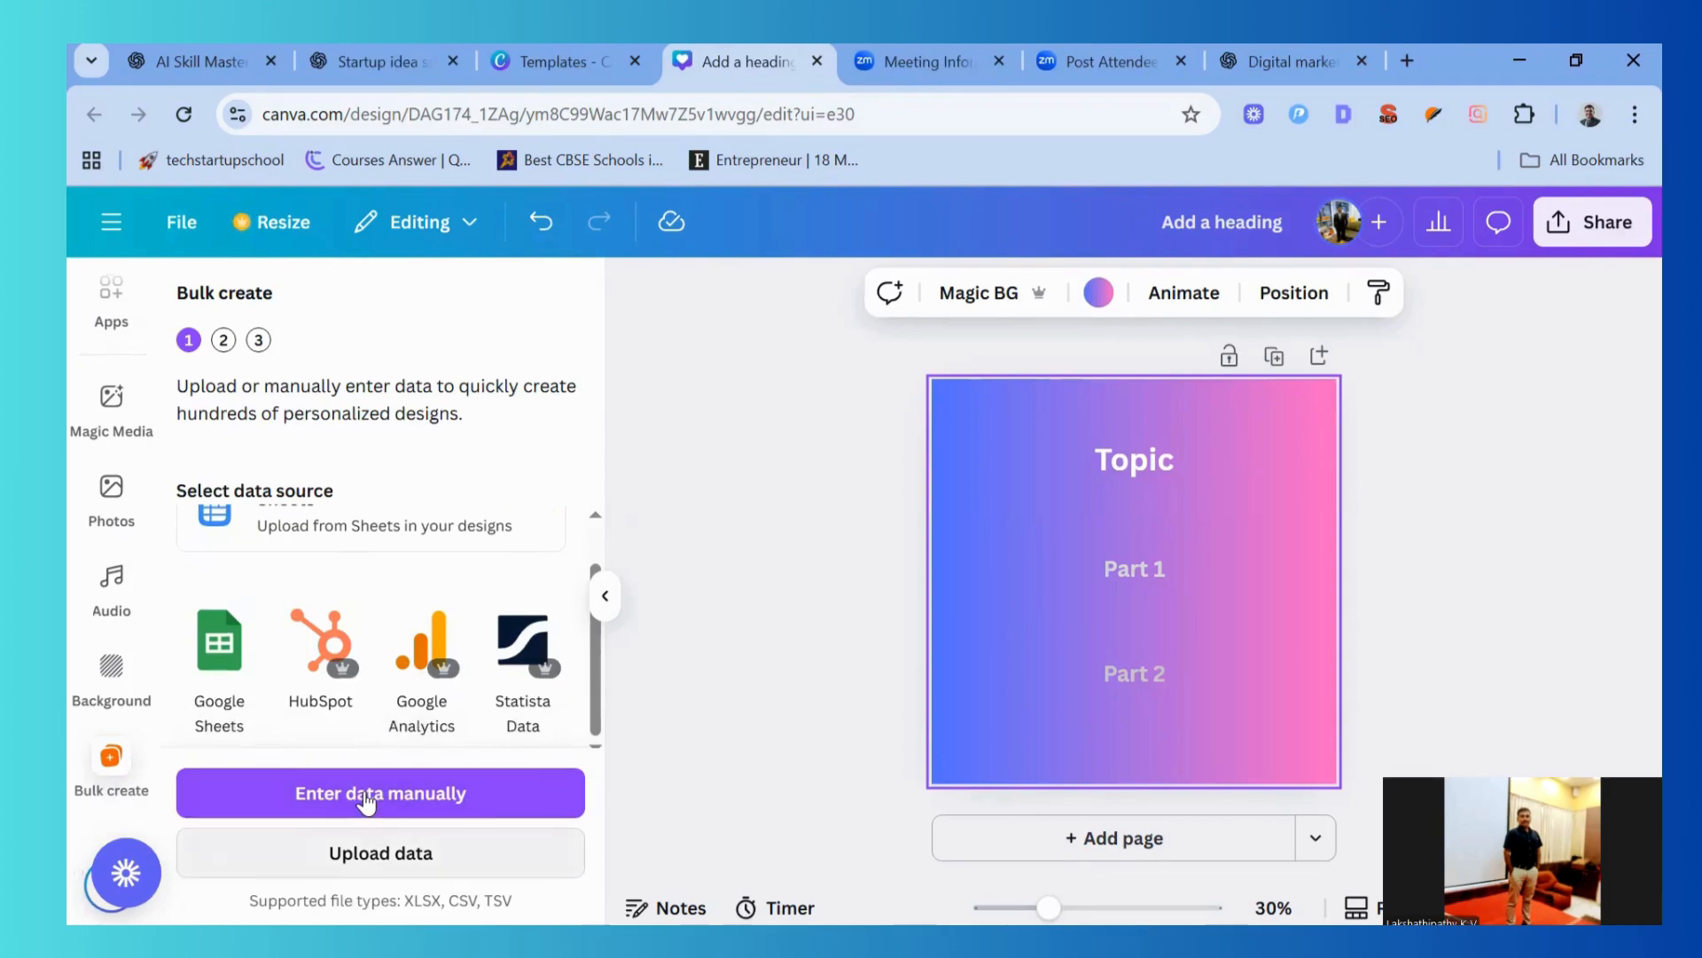
pyautogui.click(332, 798)
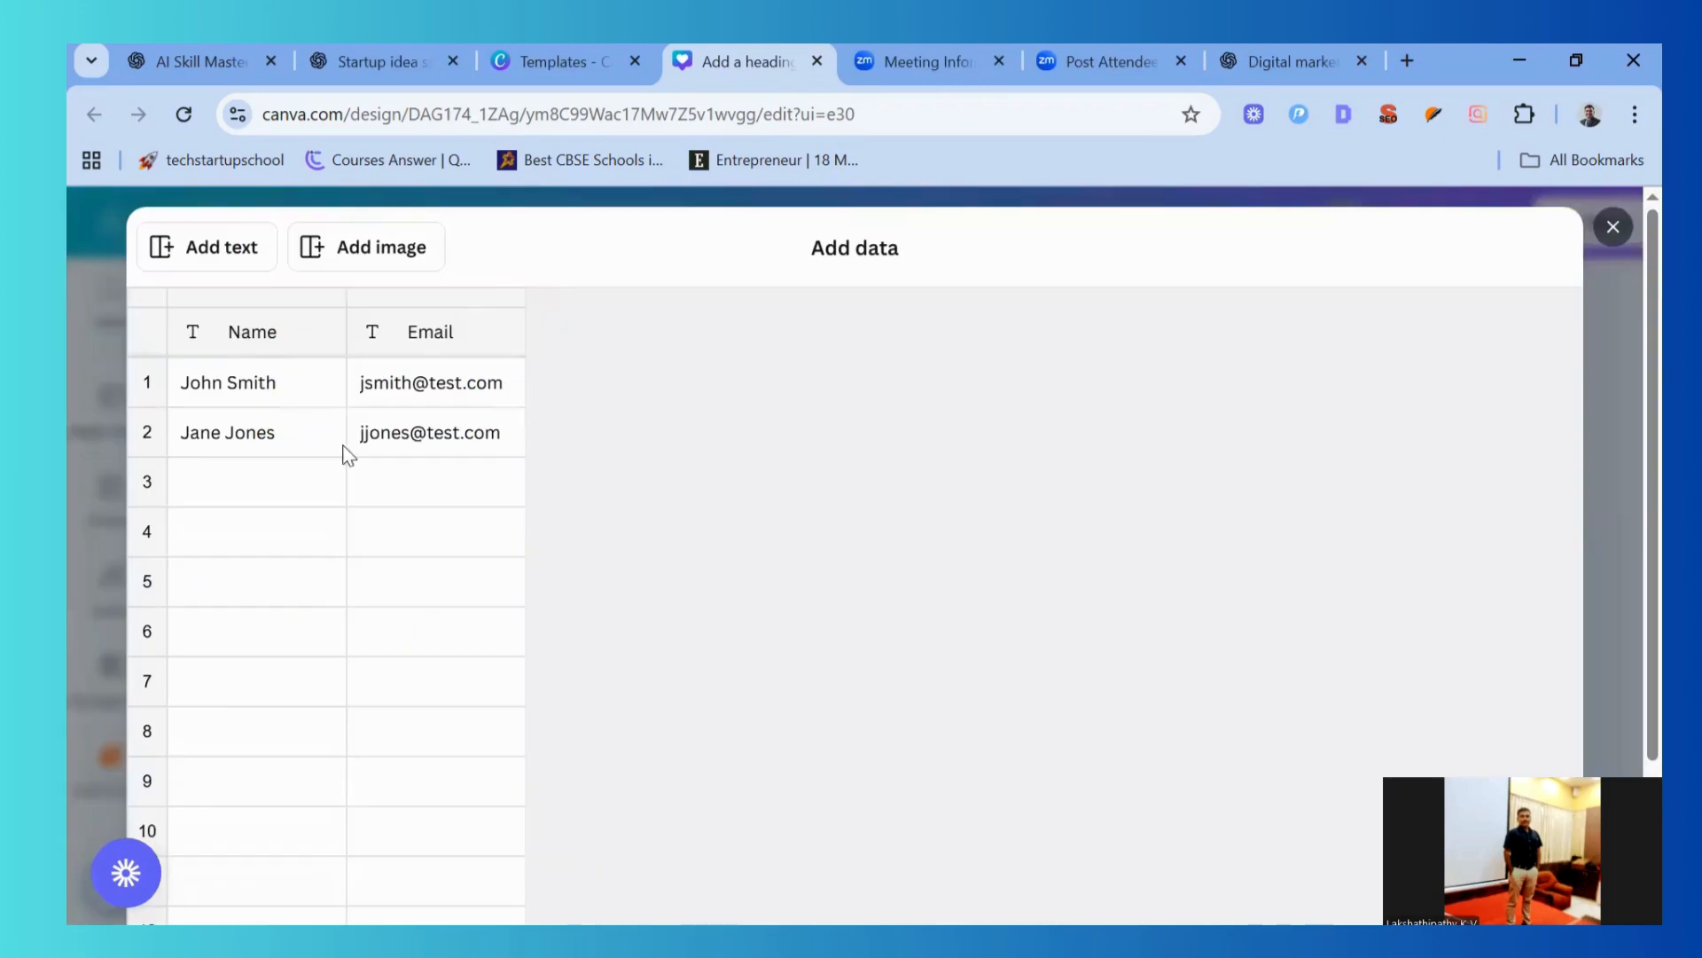
pyautogui.click(228, 334)
pyautogui.hotkey('ctrl', 'v')
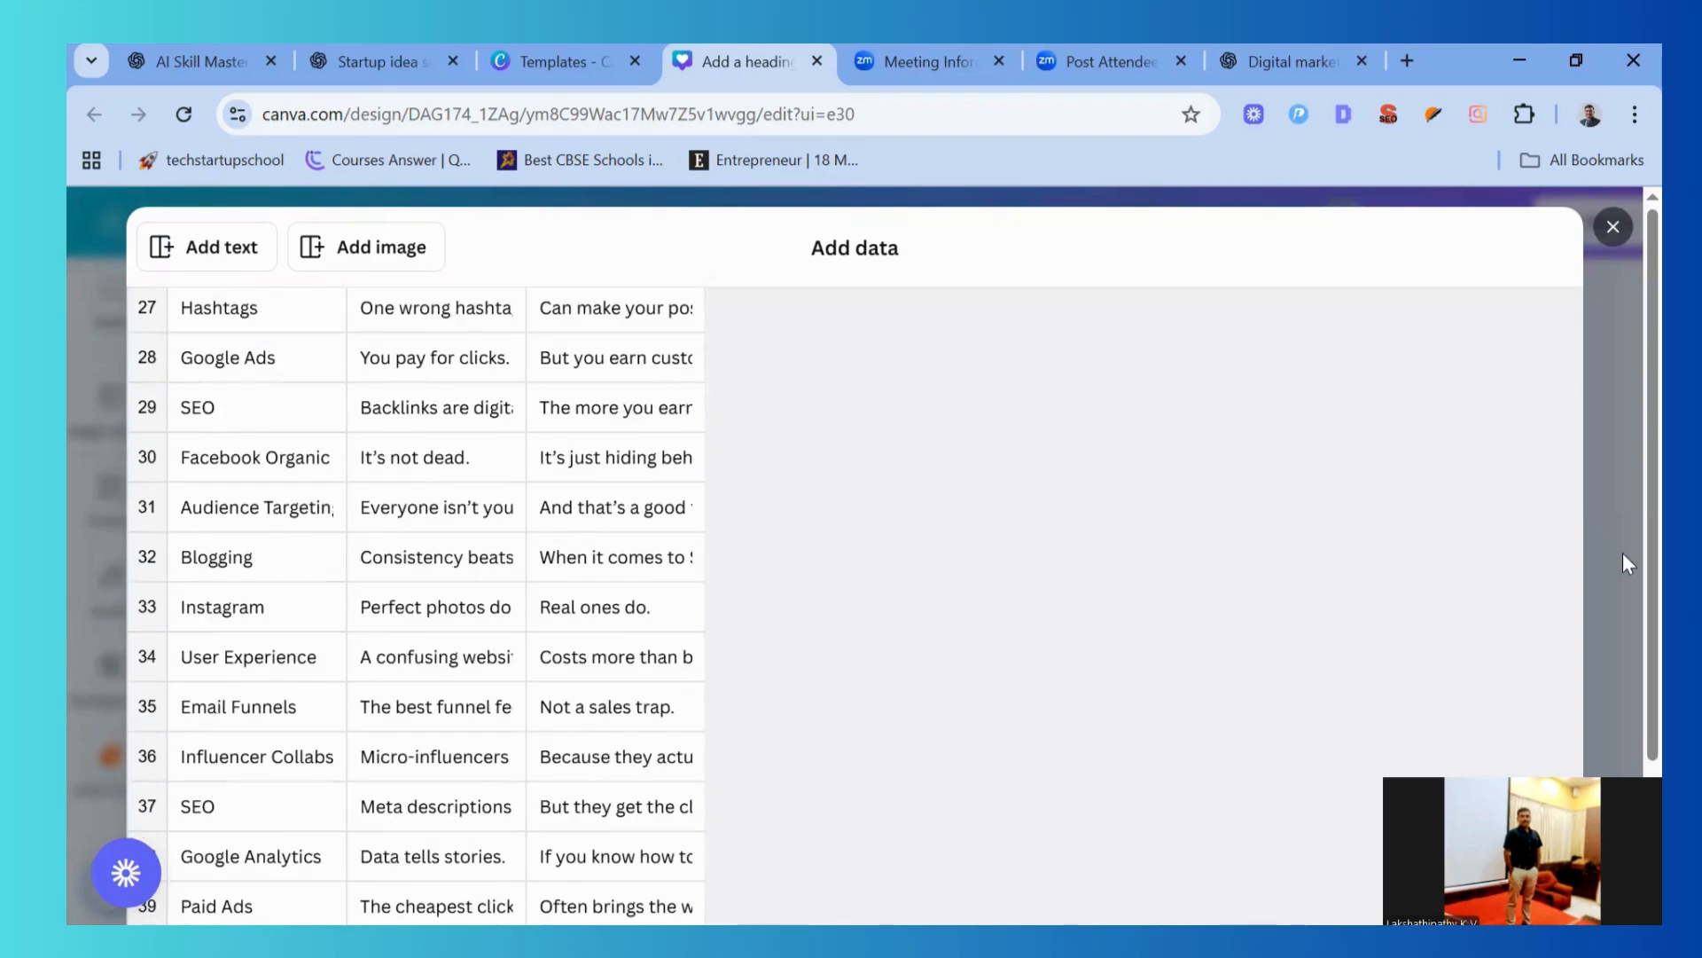
# Check the pasted marketing facts rows down to the last Content row and back up to the column headers
pyautogui.scroll(-2, 1651, 532)
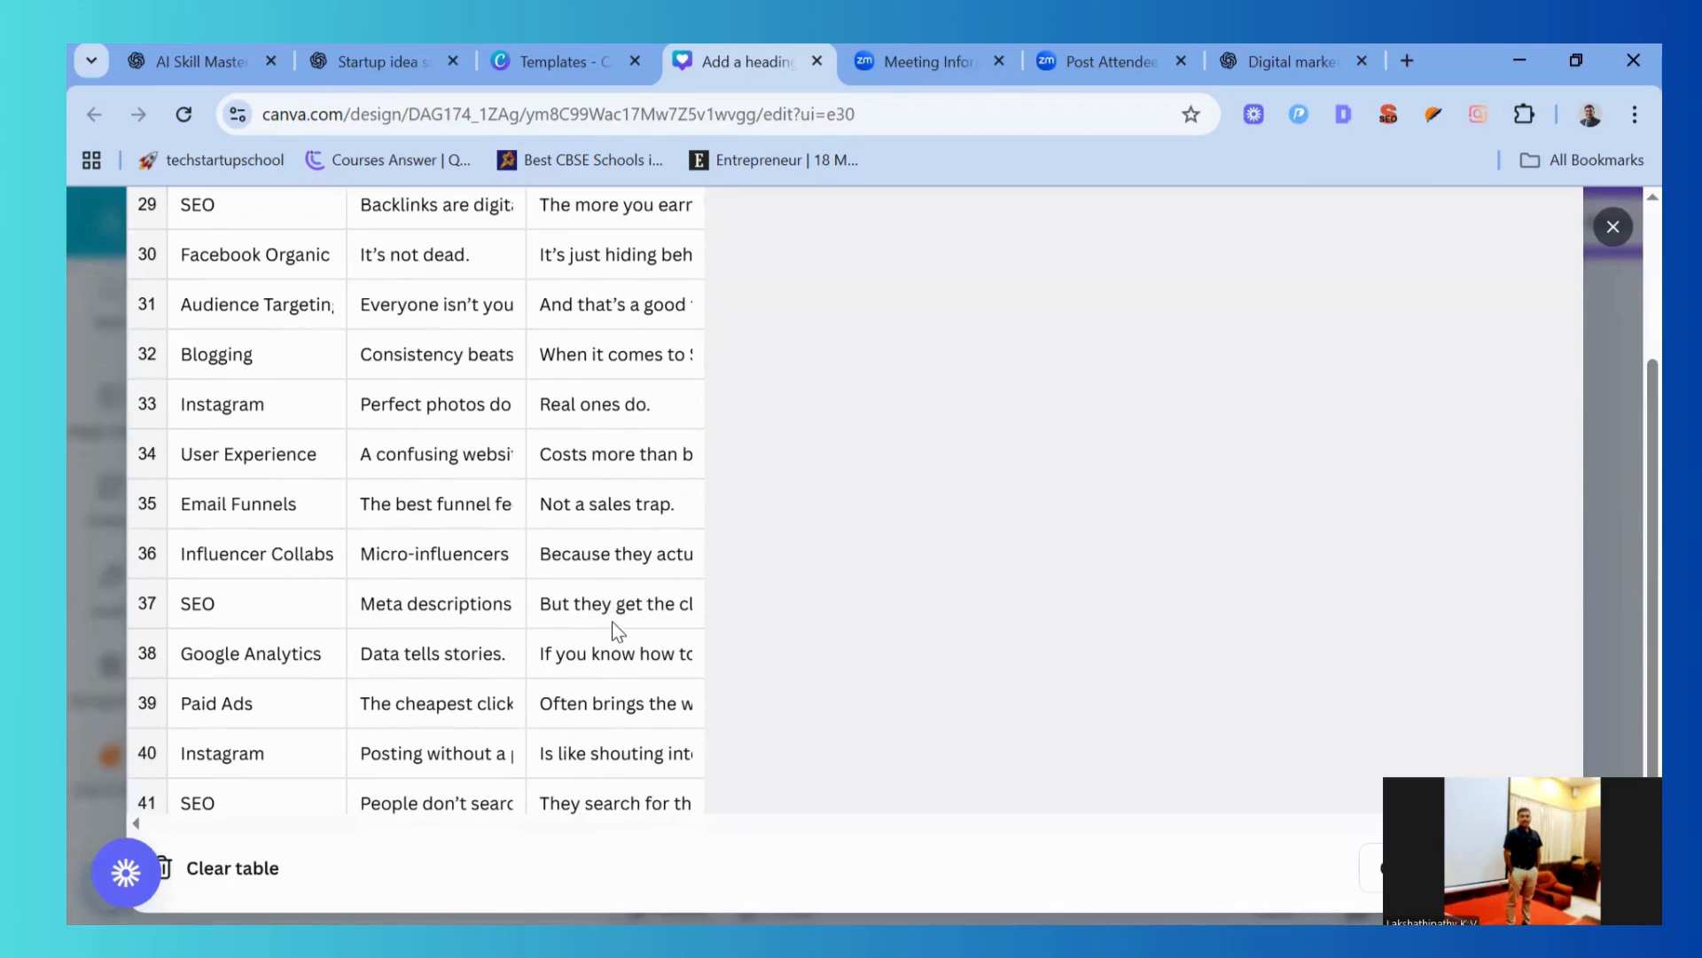
pyautogui.scroll(-10, 616, 621)
pyautogui.scroll(-10, 604, 646)
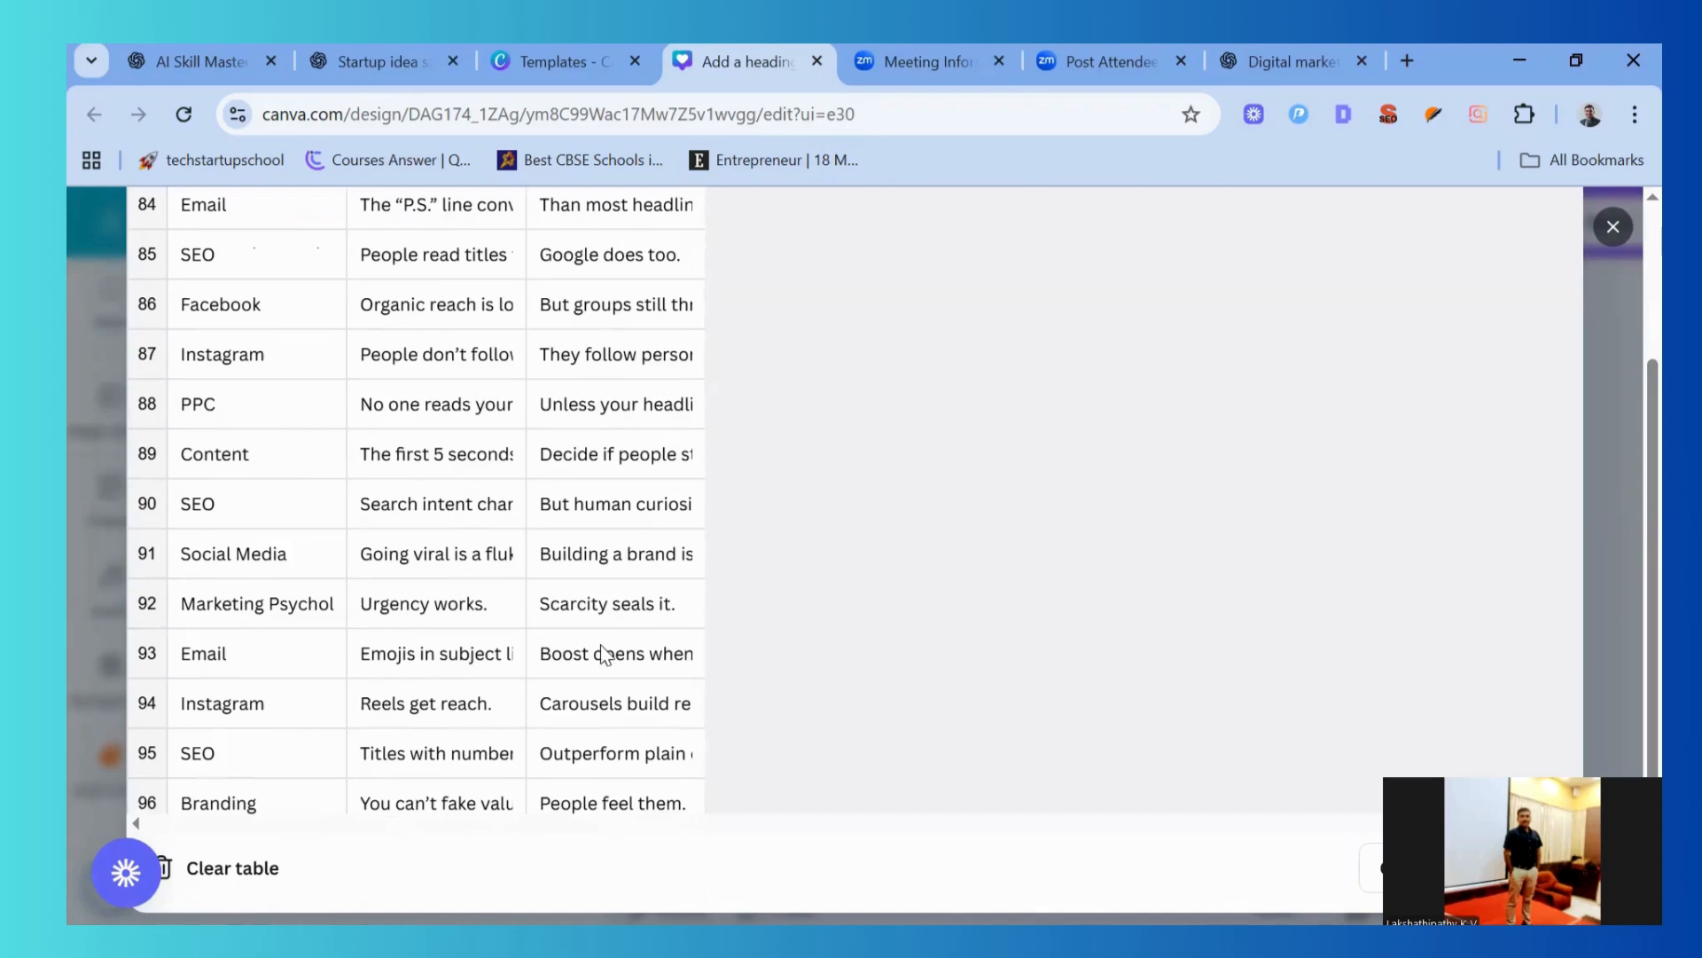
pyautogui.scroll(-2, 603, 652)
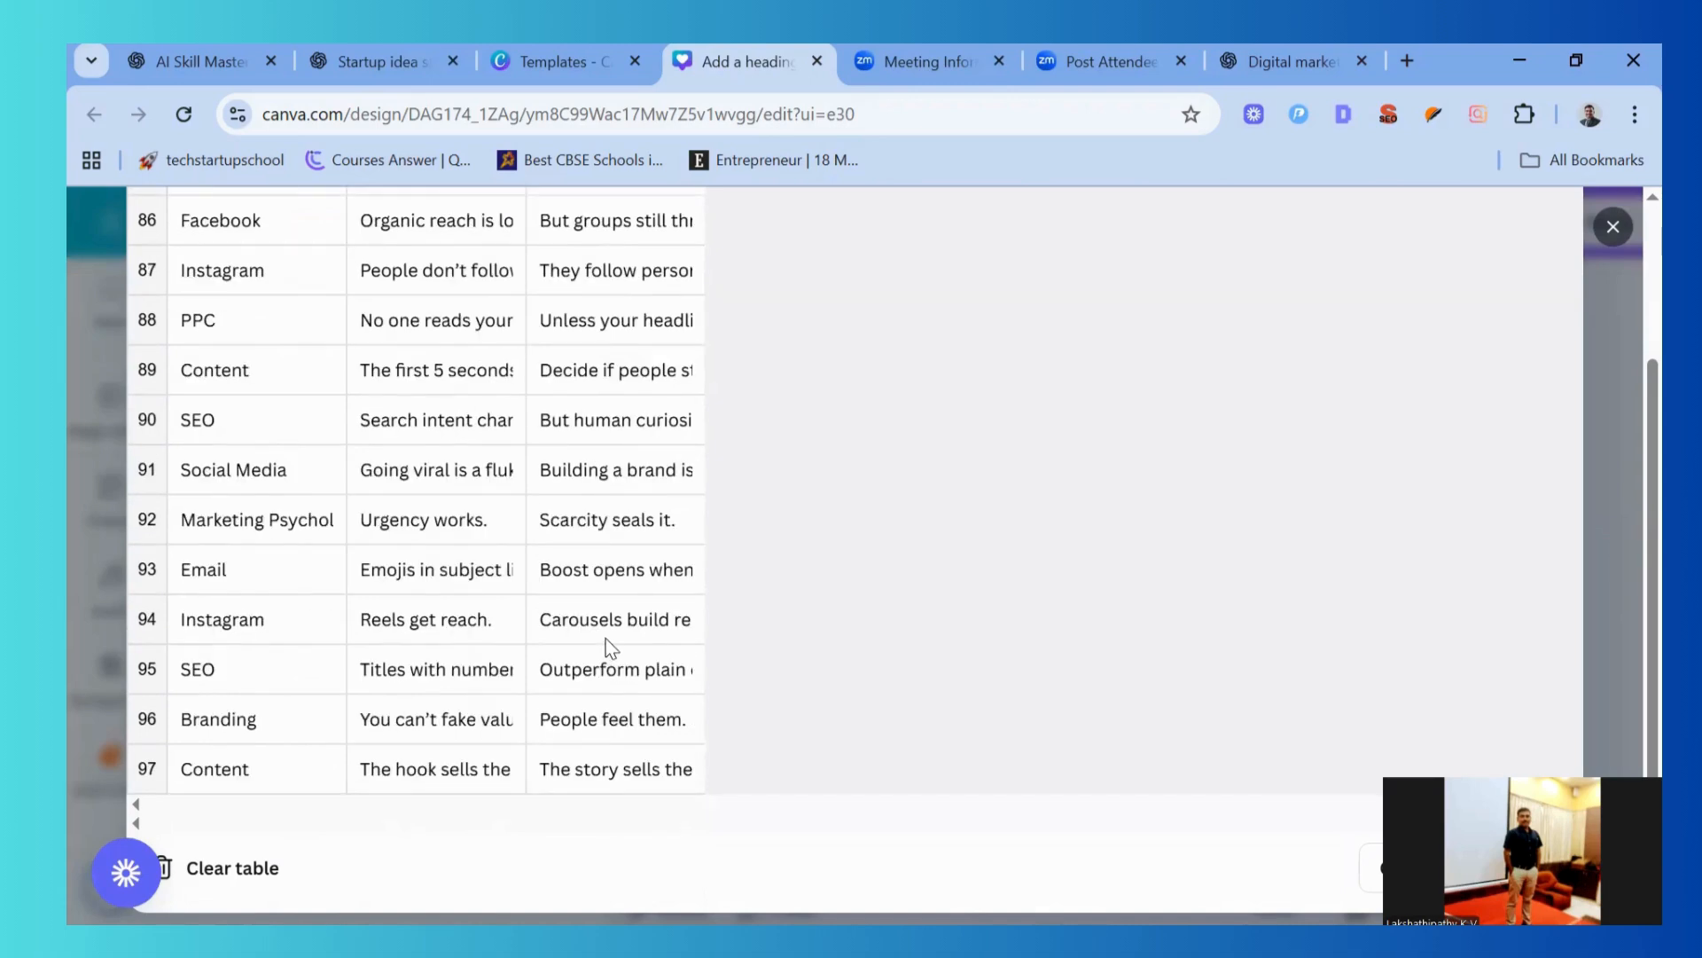
pyautogui.scroll(4, 603, 491)
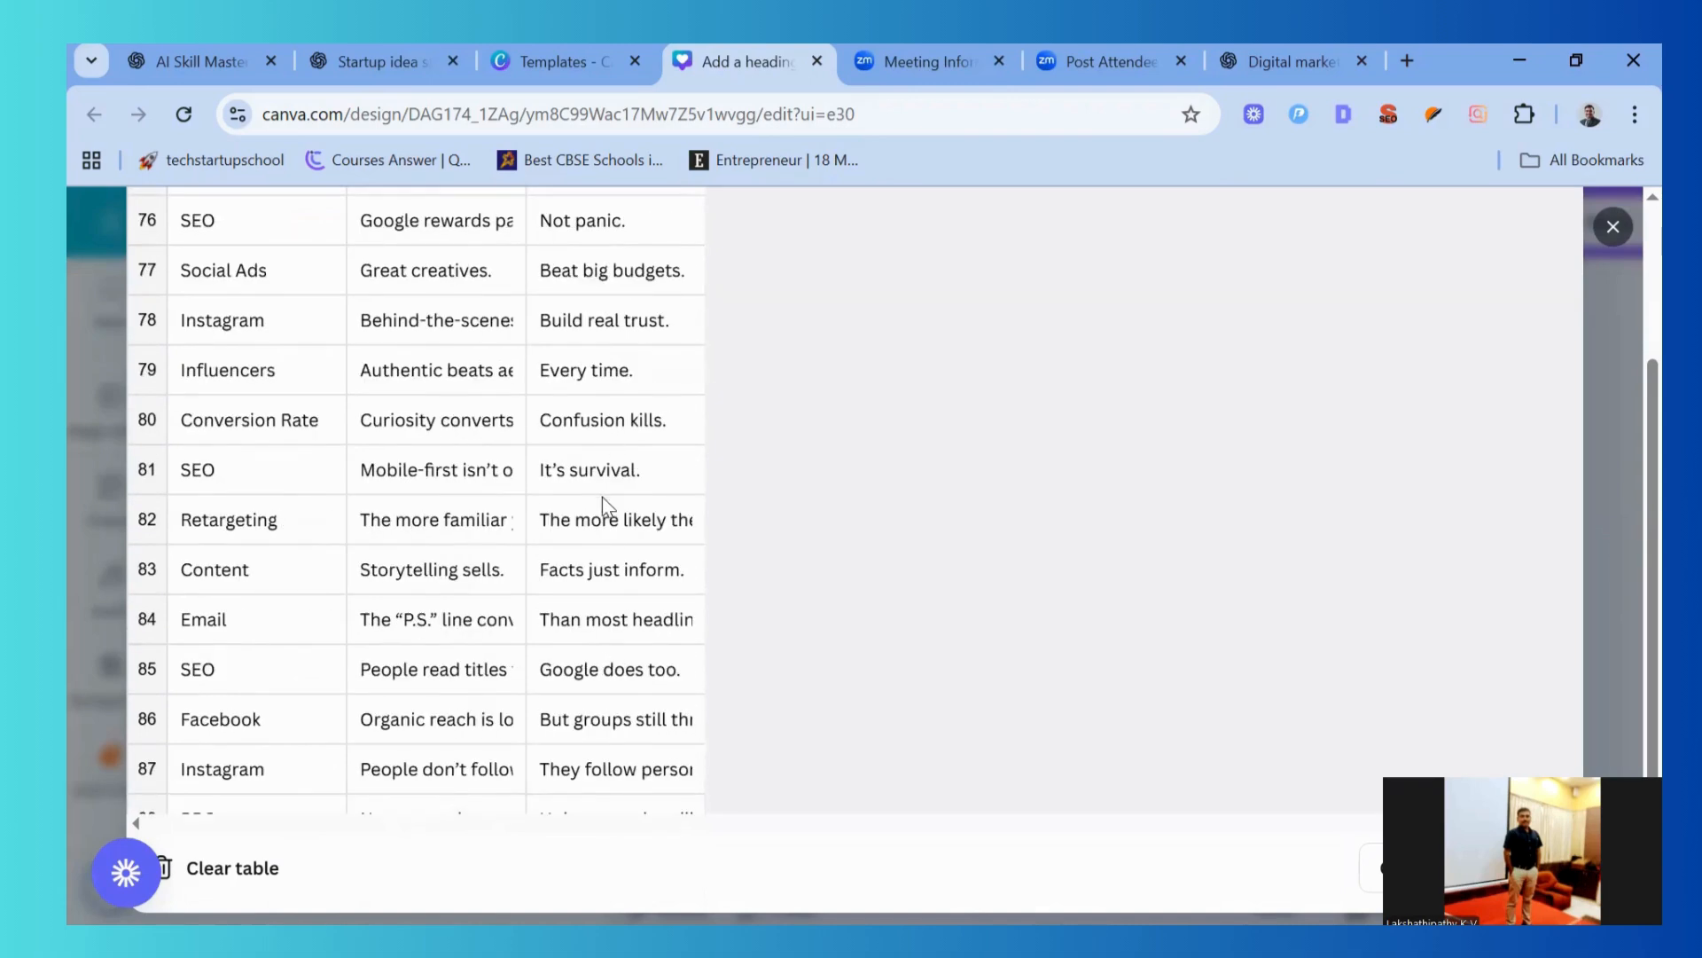
pyautogui.scroll(1, 603, 502)
pyautogui.scroll(-4, 605, 517)
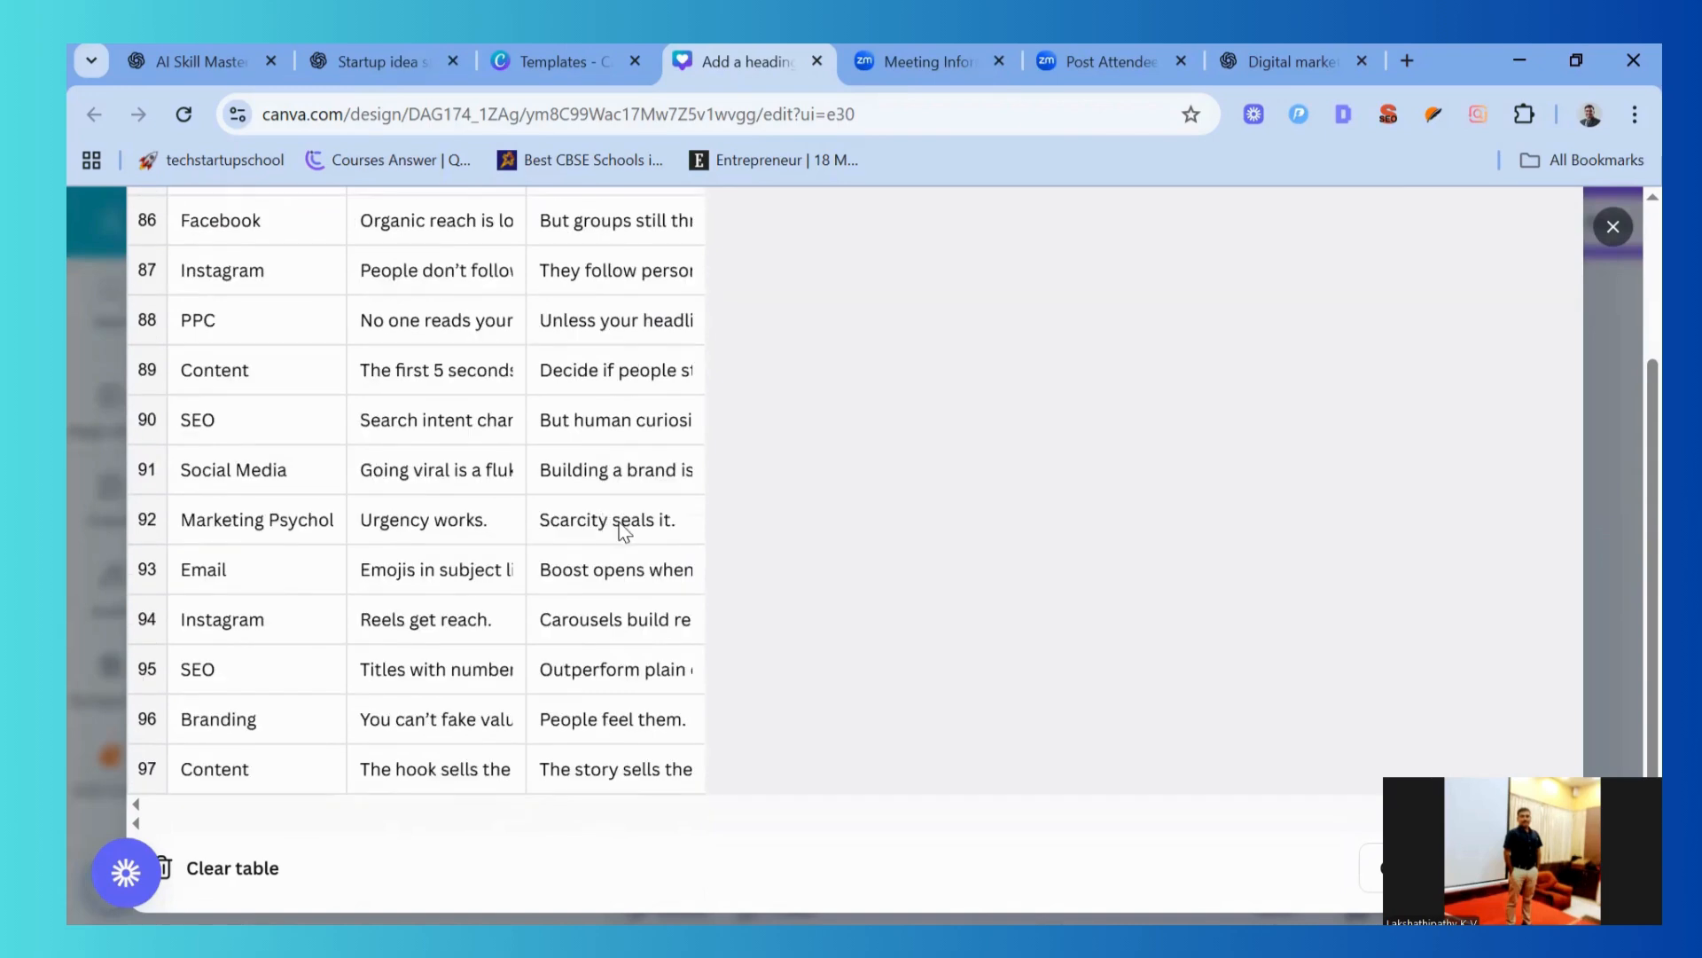
pyautogui.scroll(3, 612, 525)
pyautogui.scroll(-3, 618, 593)
pyautogui.scroll(20, 634, 559)
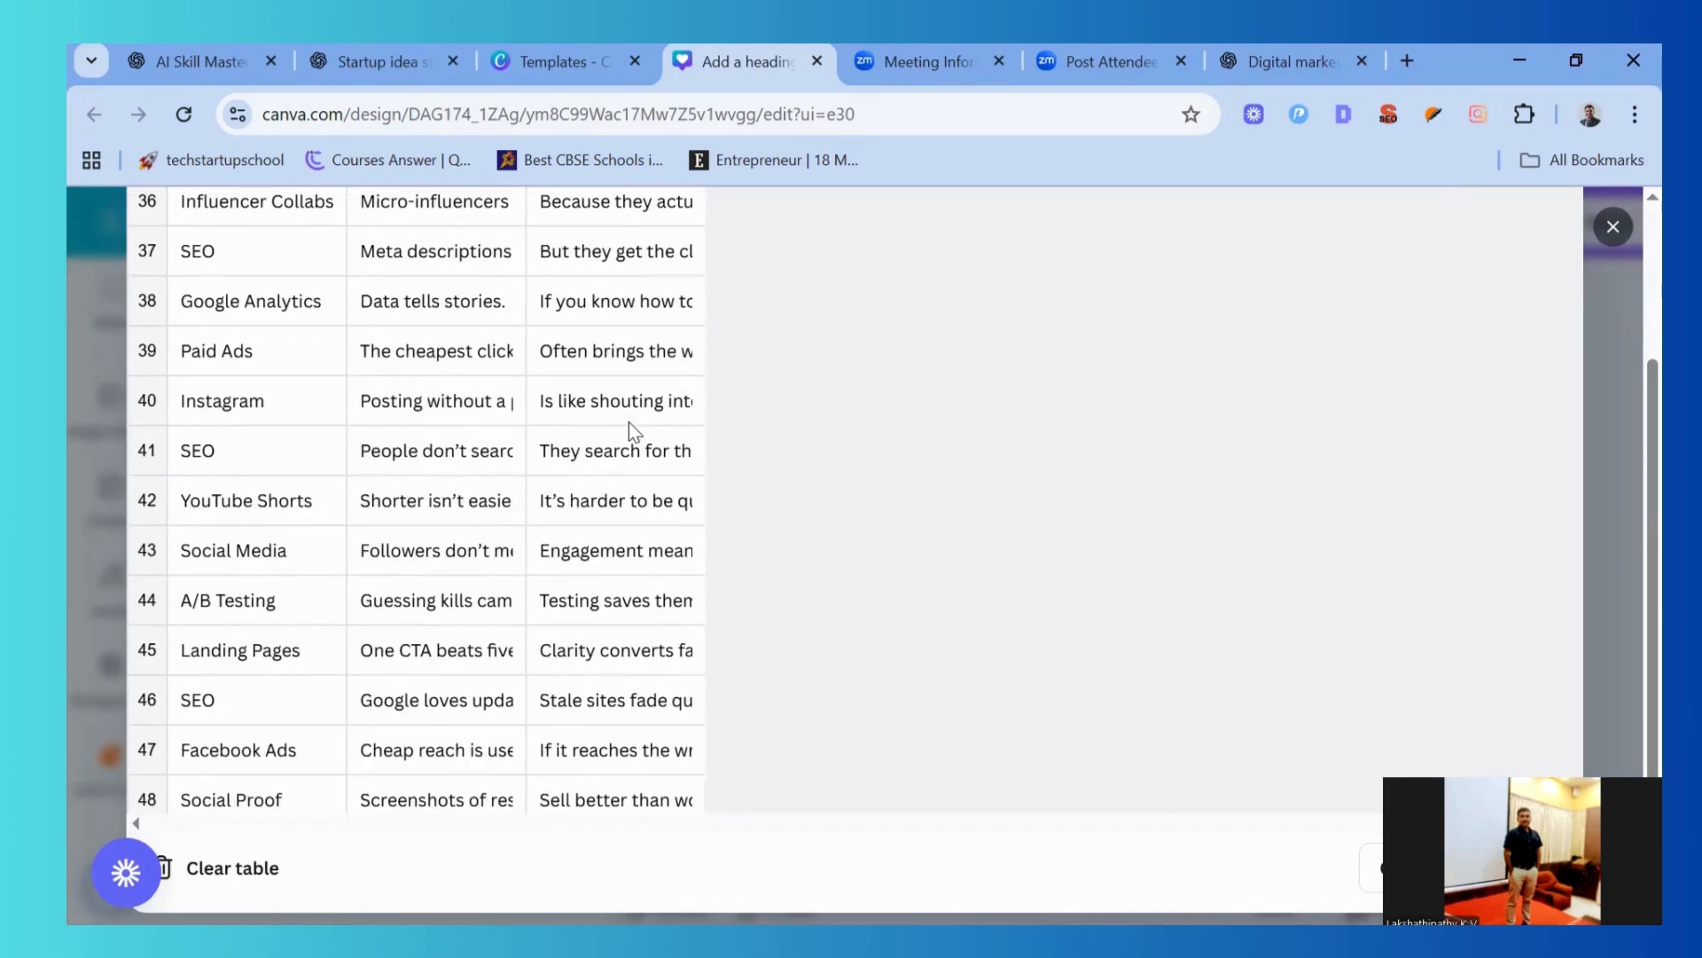
pyautogui.scroll(10, 630, 422)
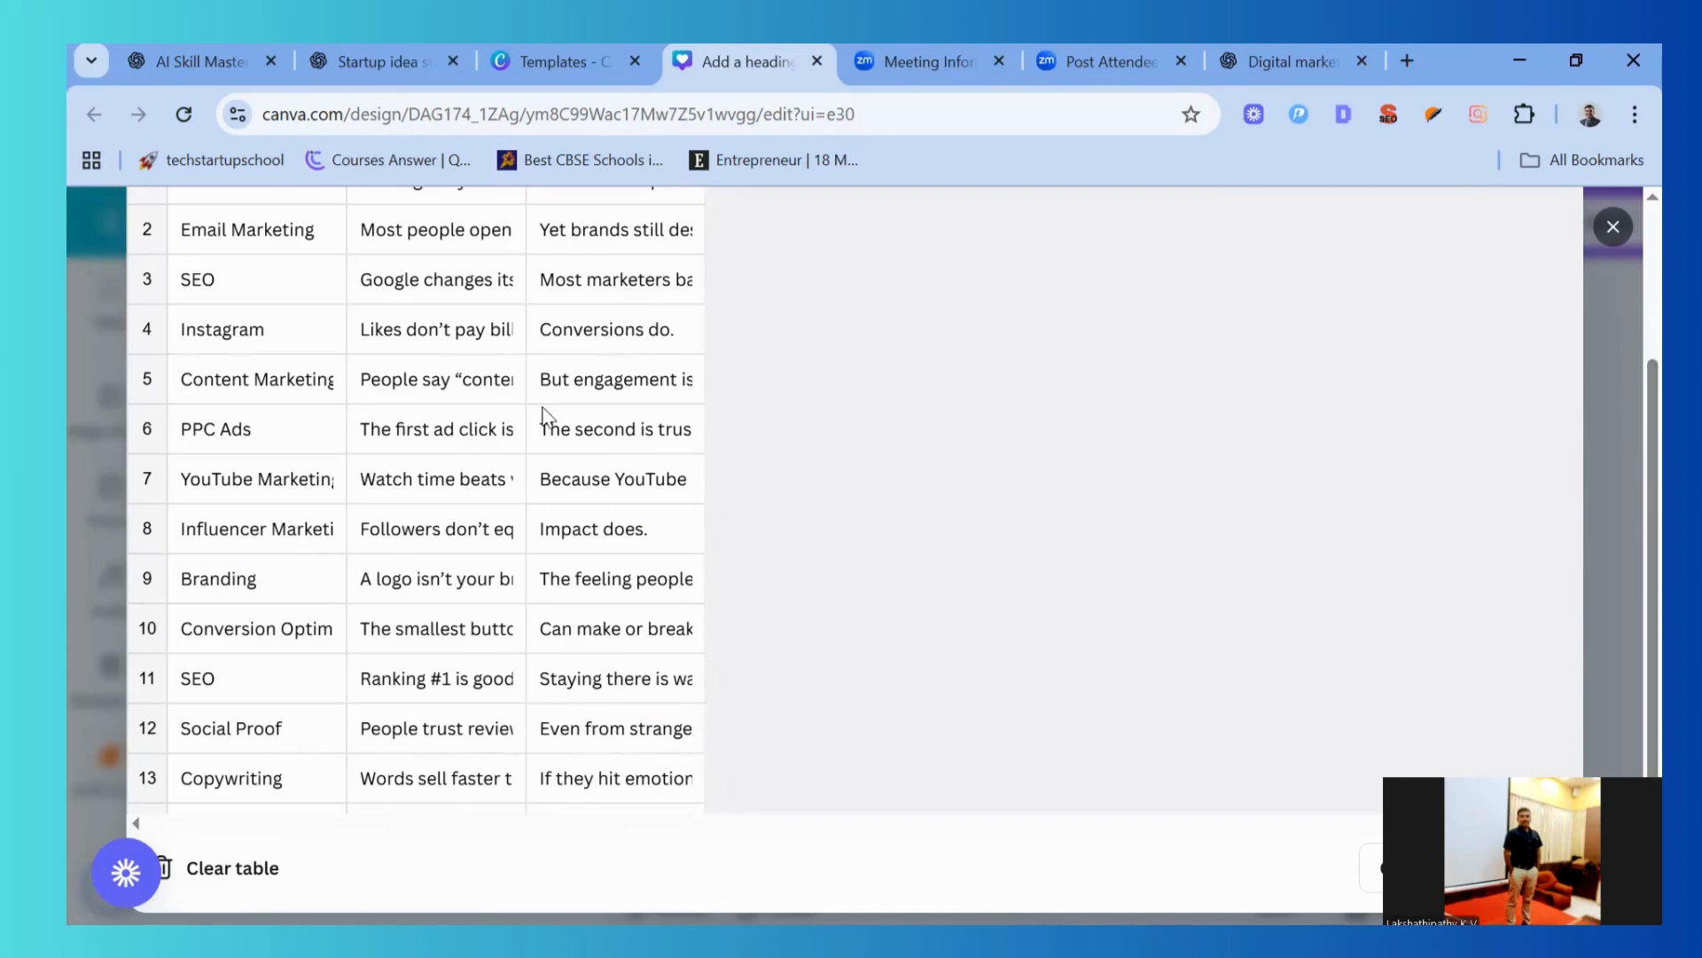
pyautogui.scroll(3, 417, 330)
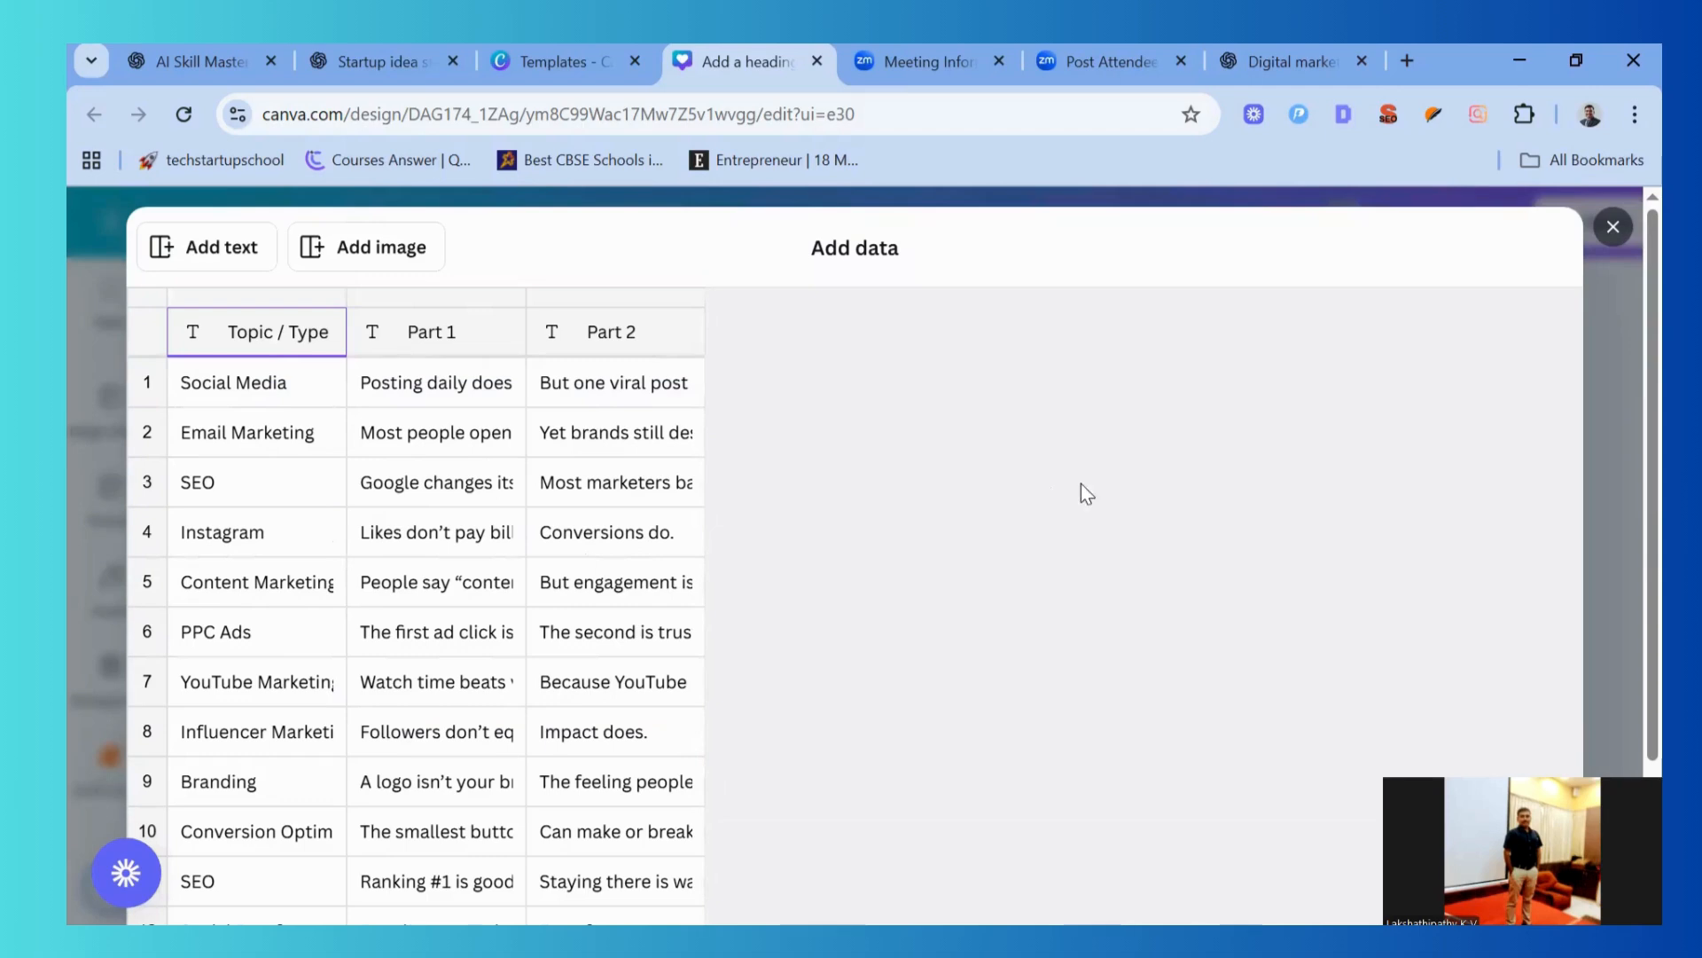
# Accept the pasted marketing facts table as the bulk create data
pyautogui.scroll(-5, 1552, 559)
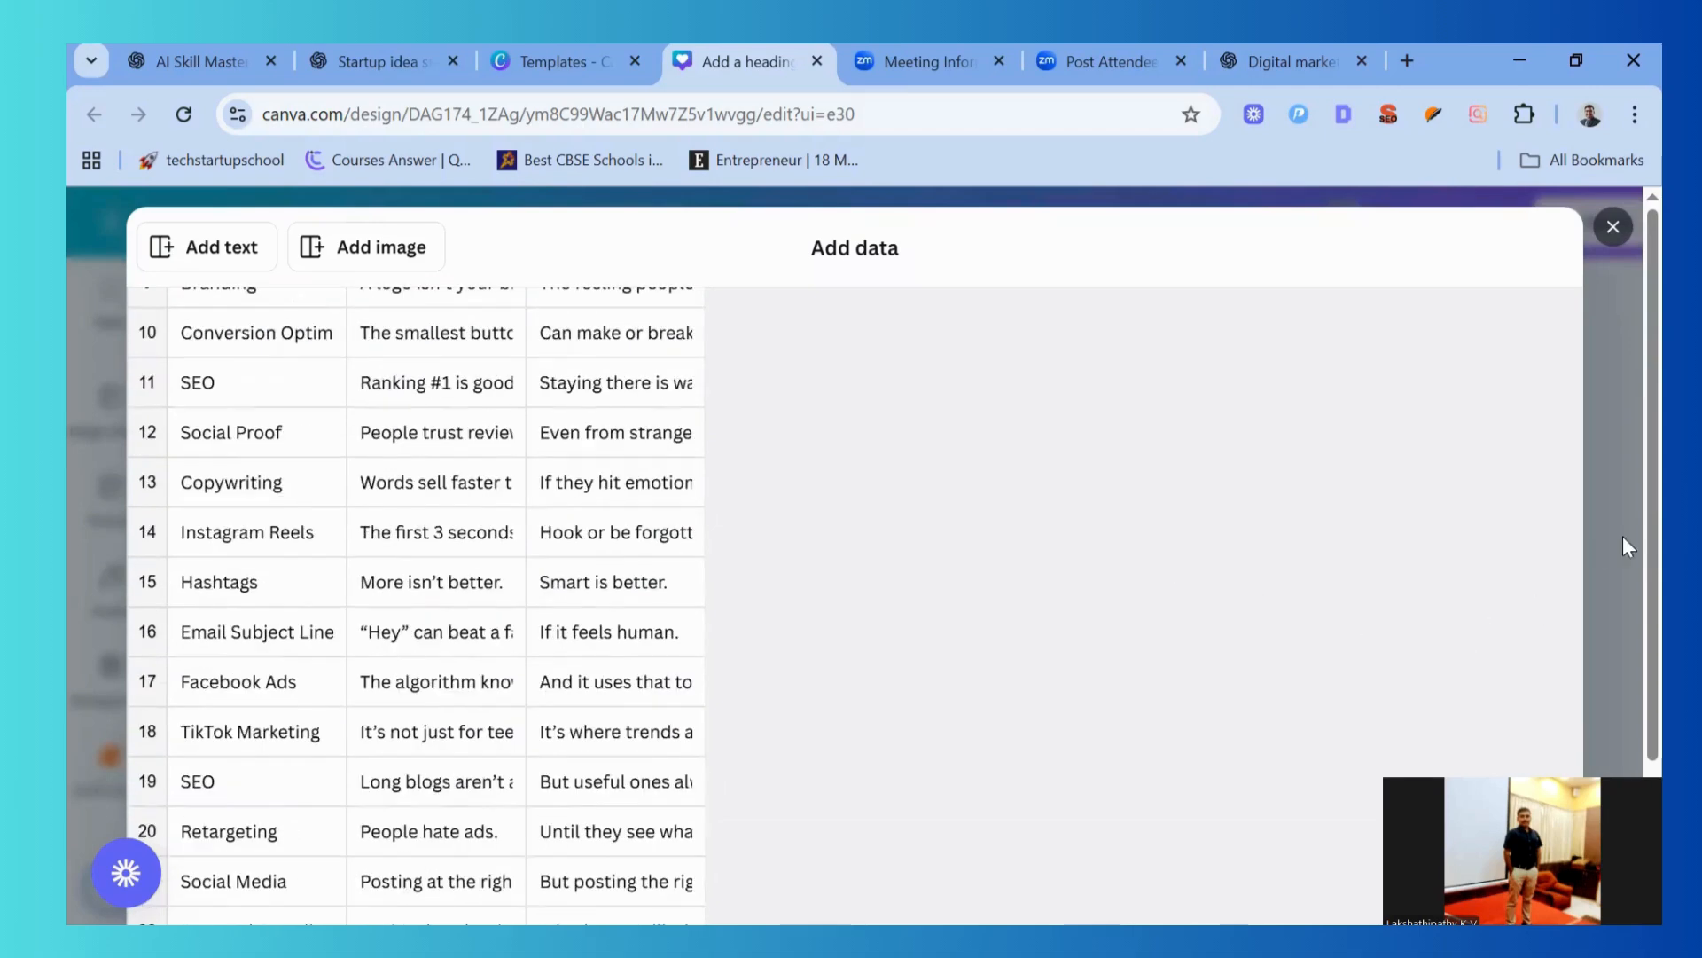
pyautogui.scroll(-9, 1623, 536)
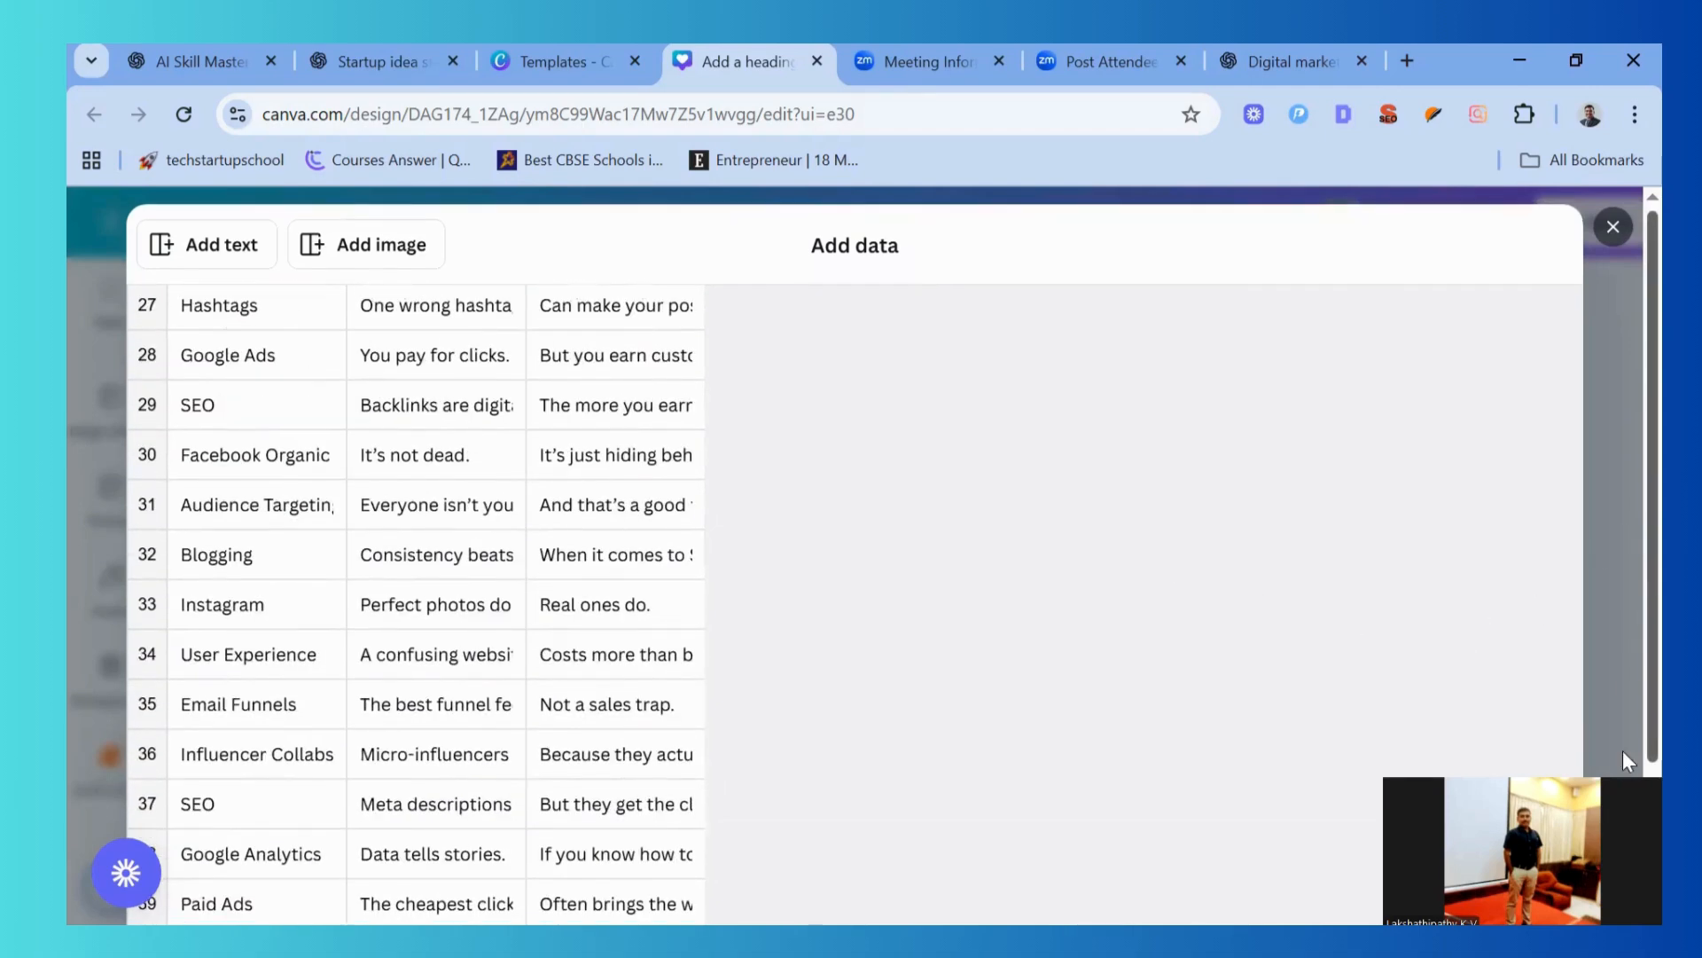
pyautogui.scroll(-2, 1628, 761)
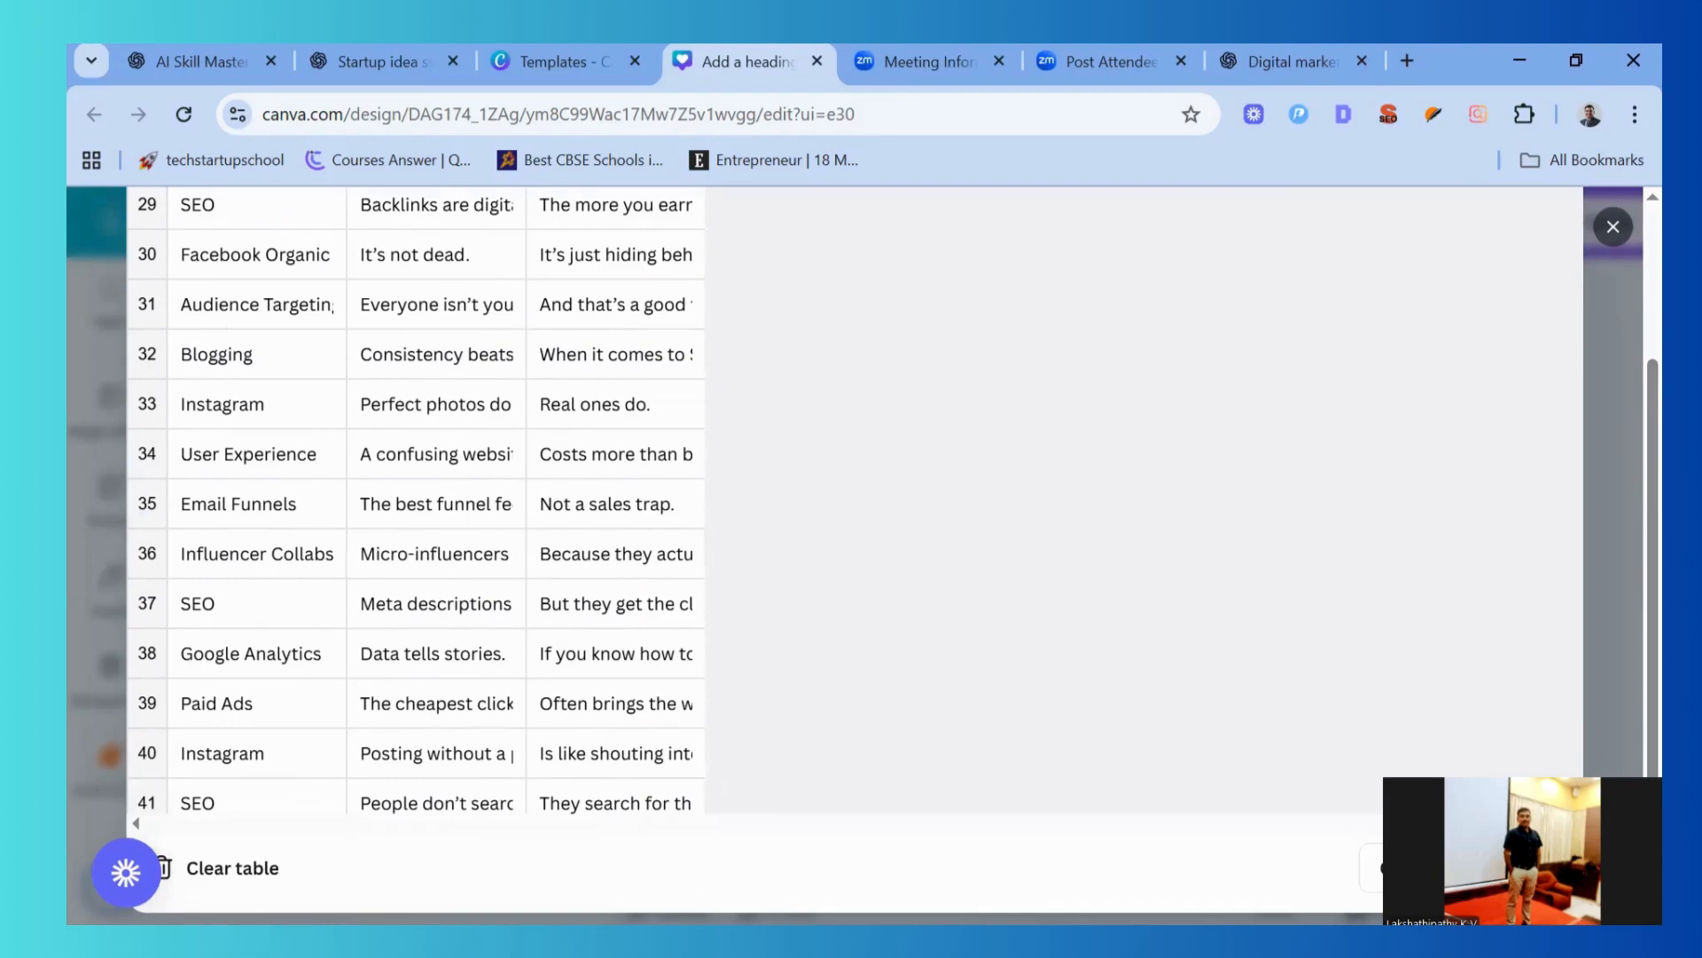
pyautogui.click(1516, 868)
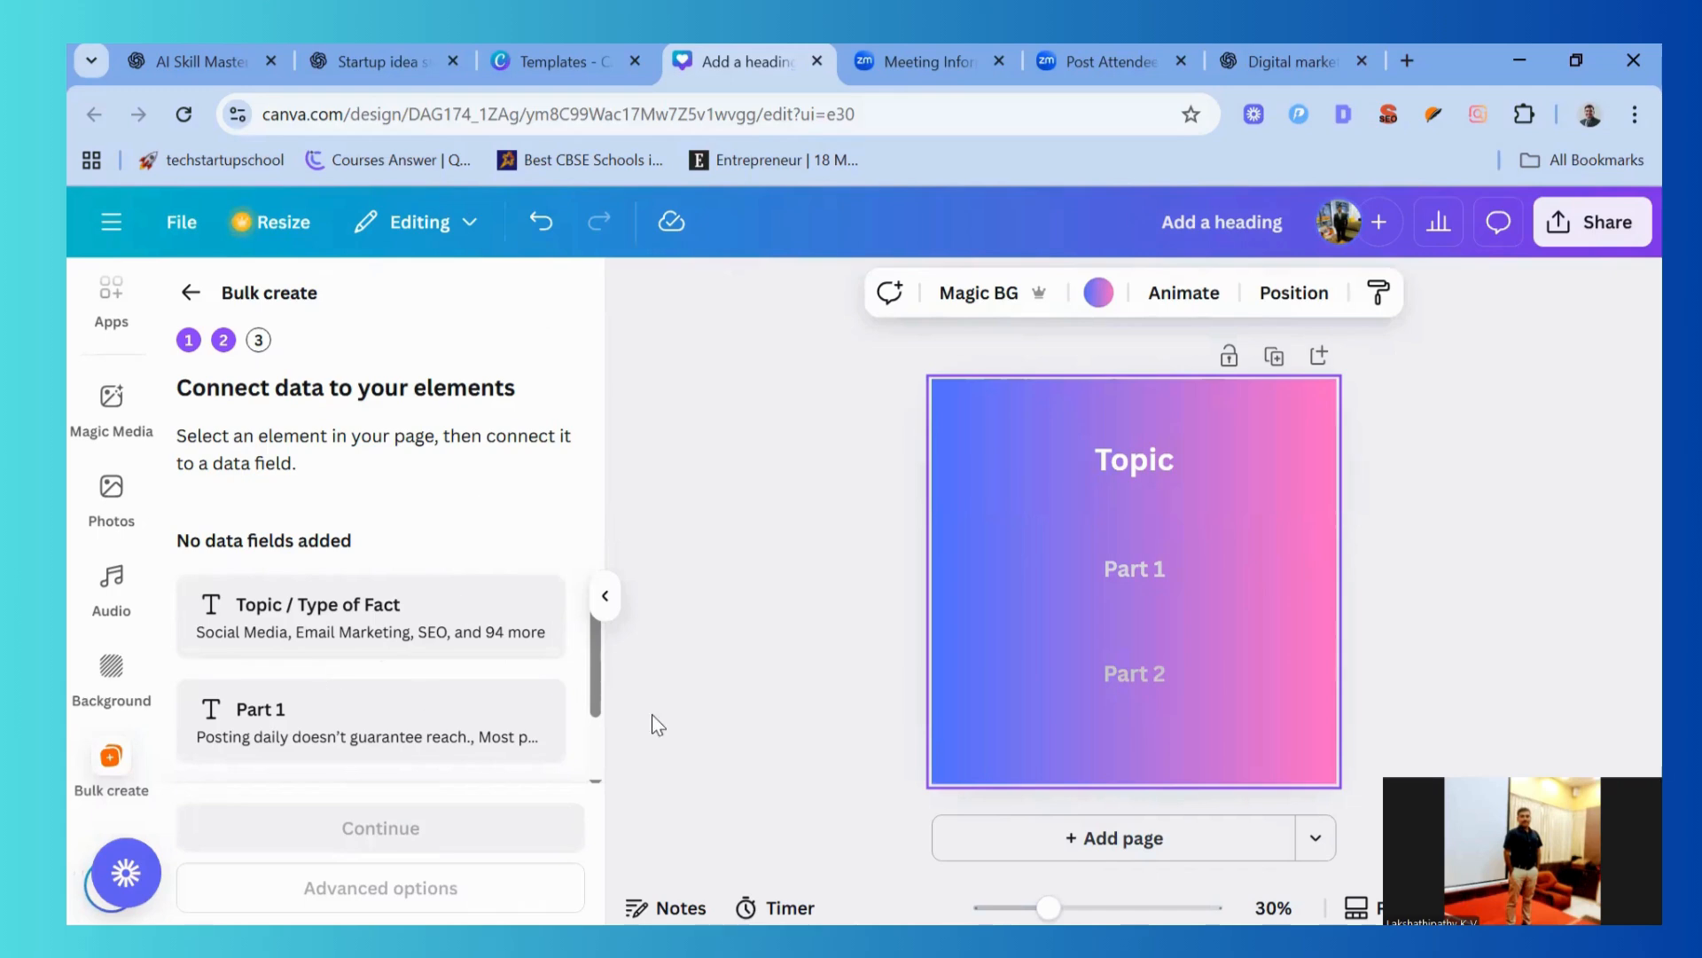
# Connect the "Topic" text on the page to the "Topic / Type of Fact" data field
pyautogui.moveTo(601, 678); pyautogui.dragTo(599, 734)
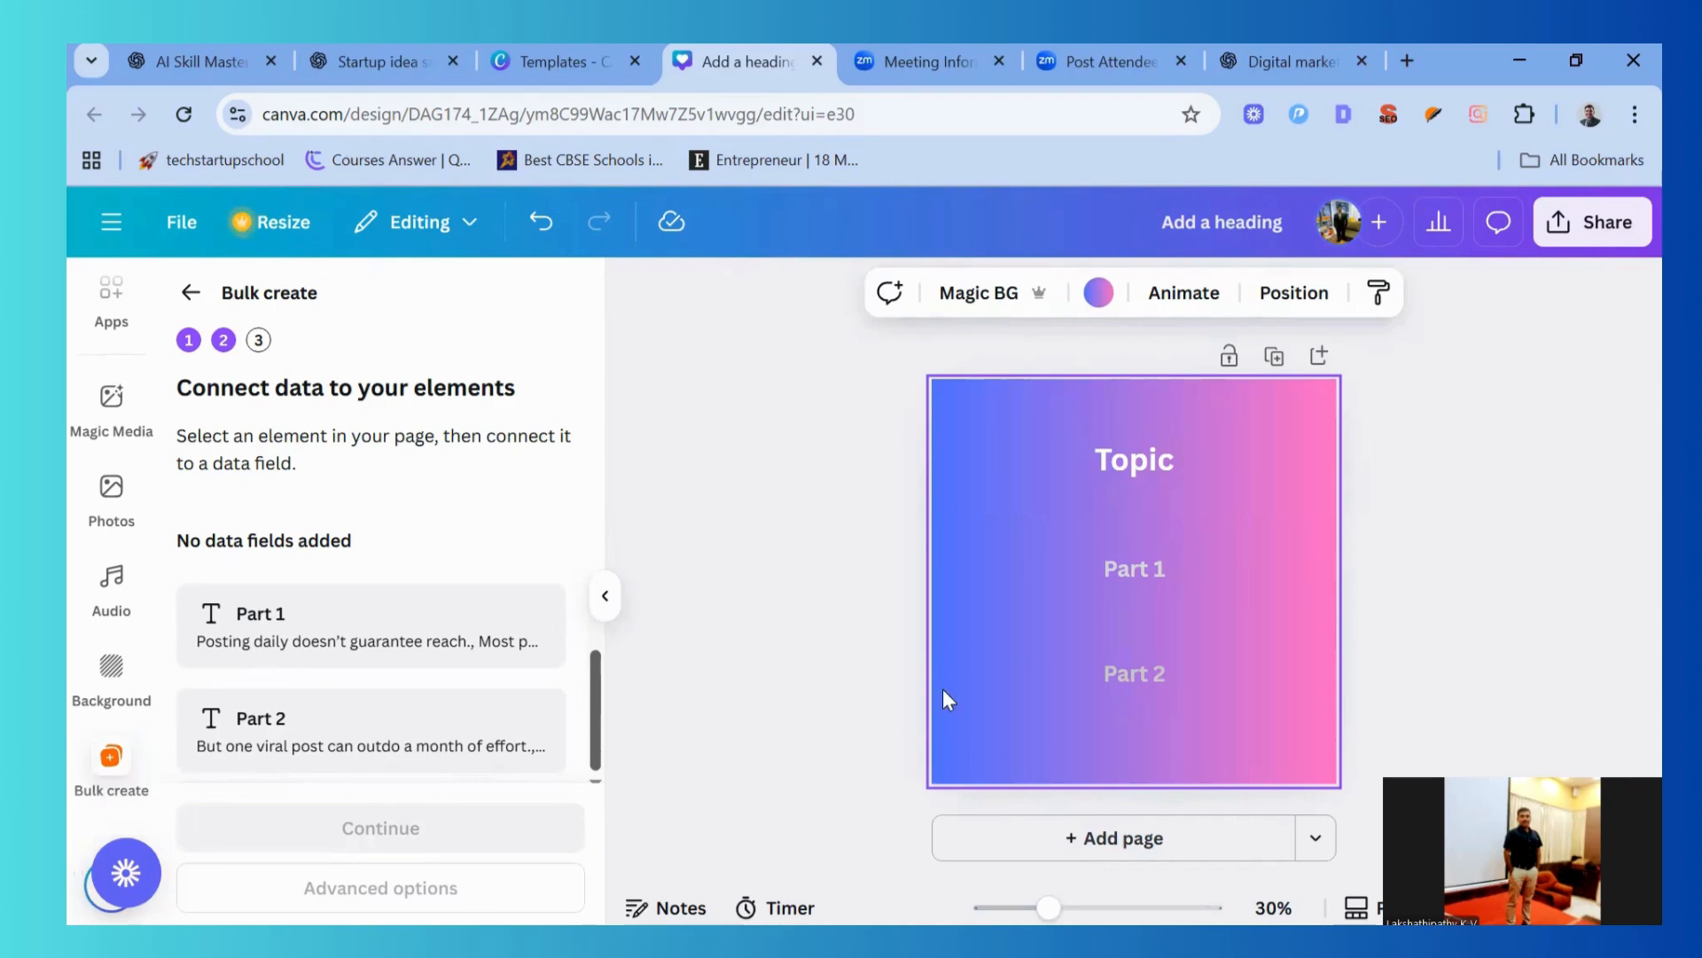
pyautogui.click(1129, 467)
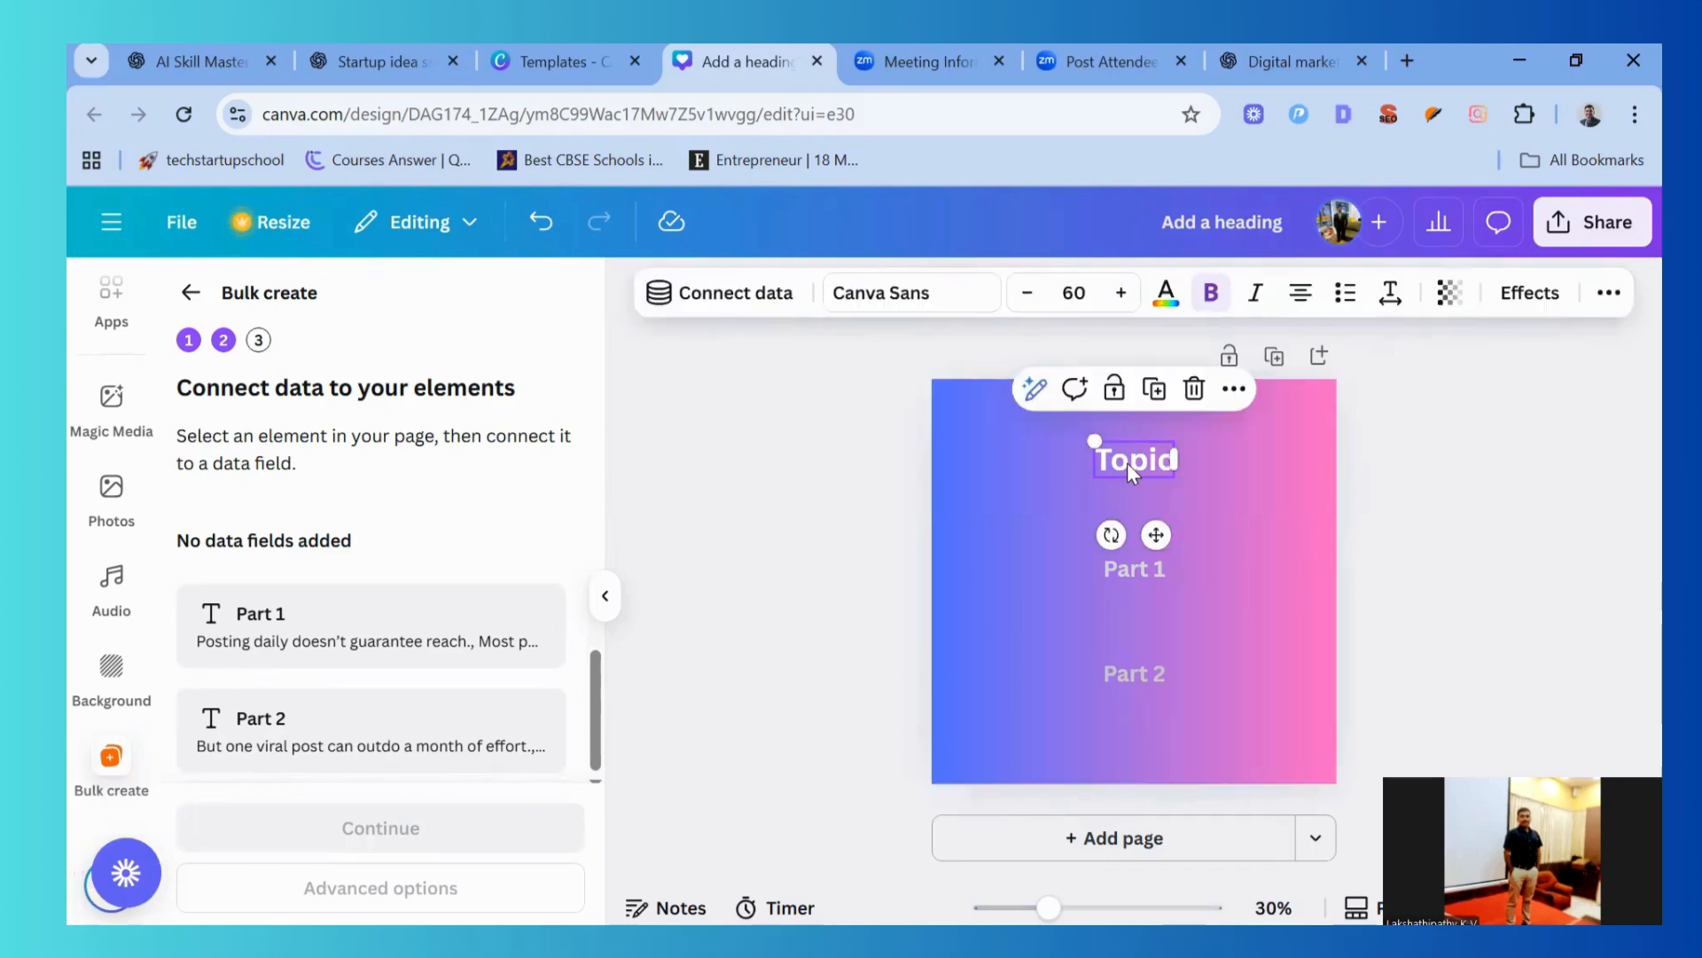
pyautogui.rightClick(1128, 464)
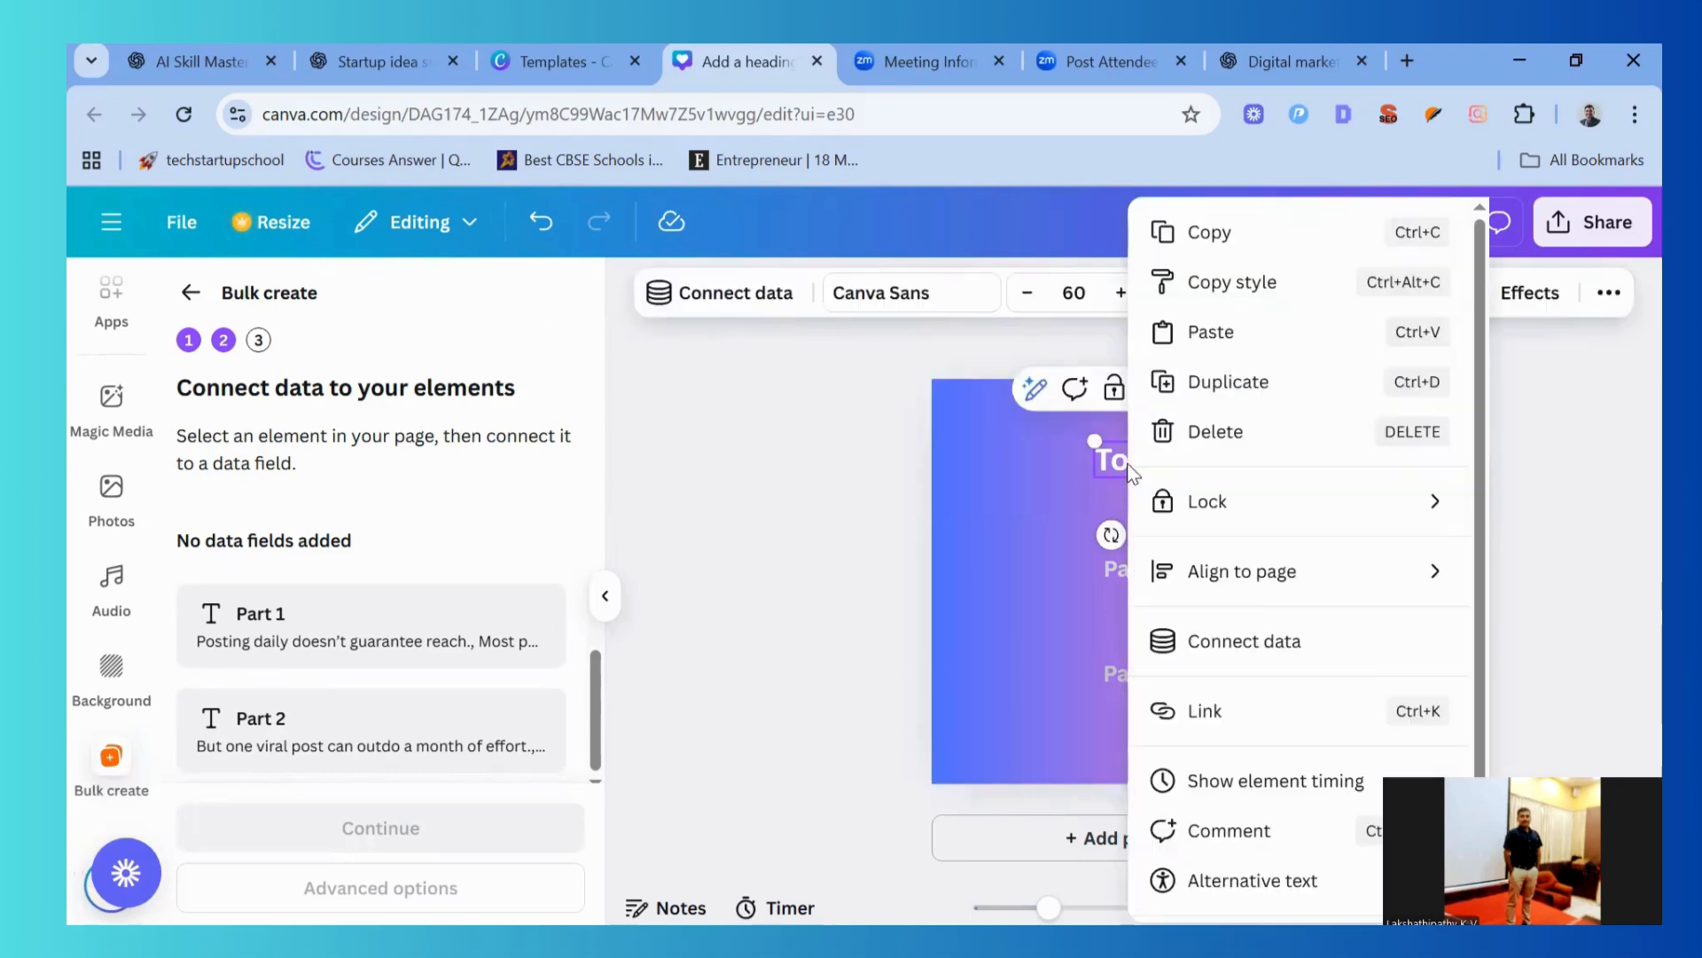
pyautogui.click(1278, 645)
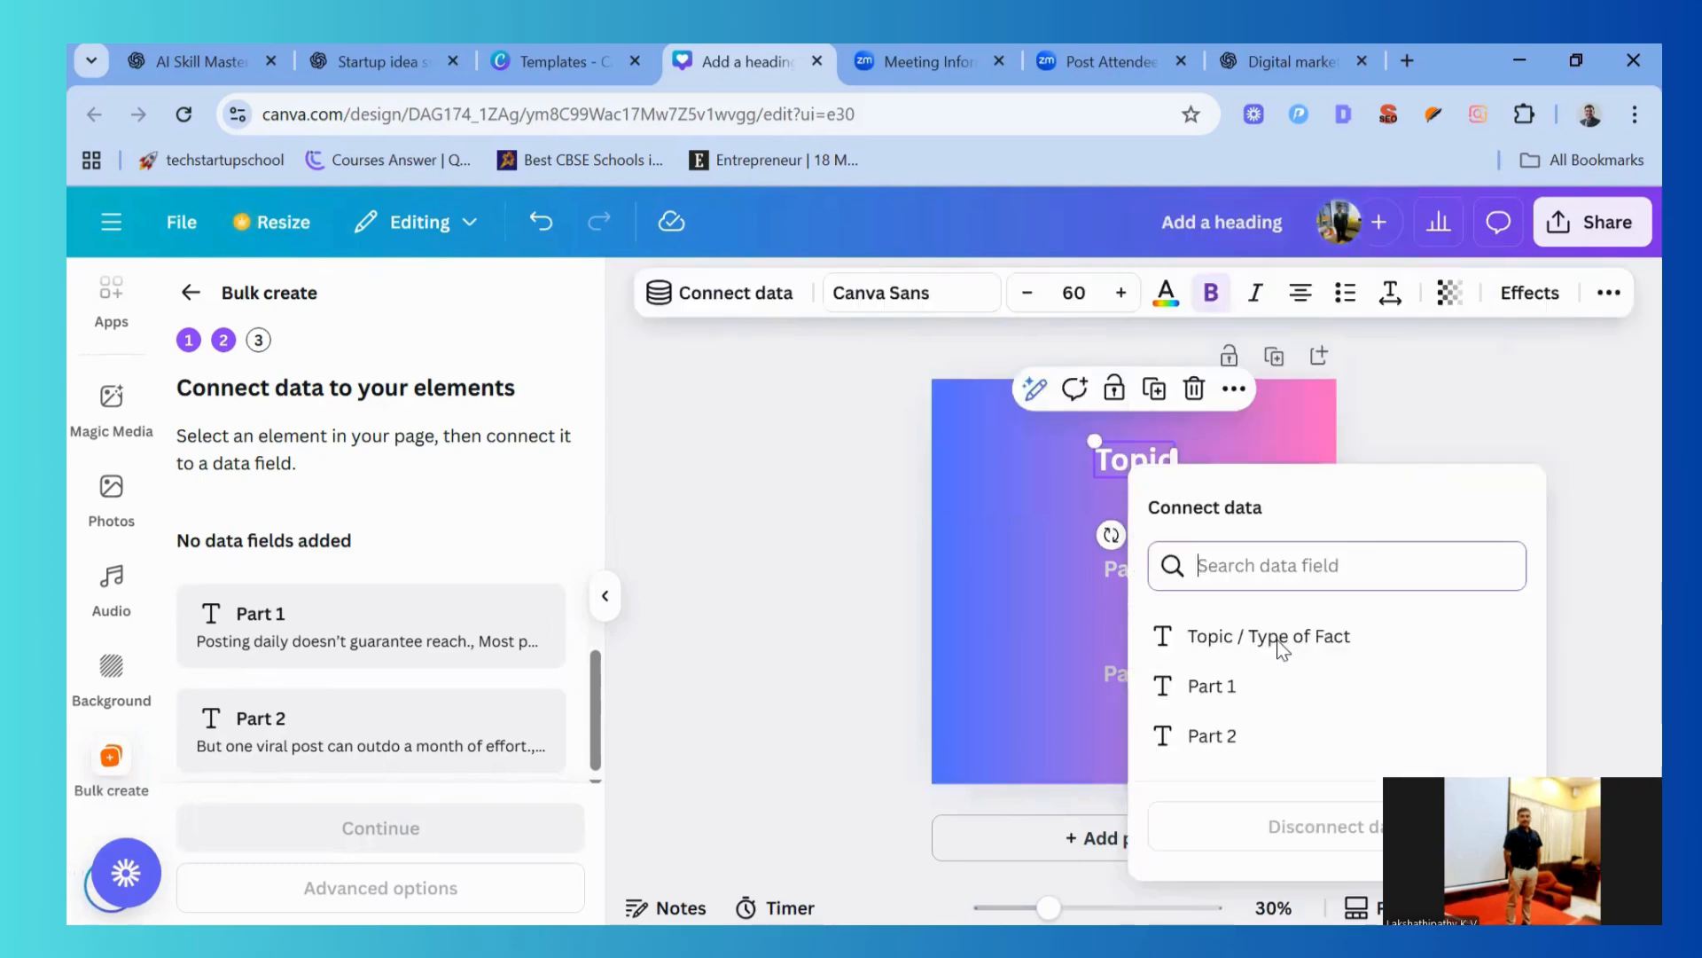
pyautogui.click(1225, 638)
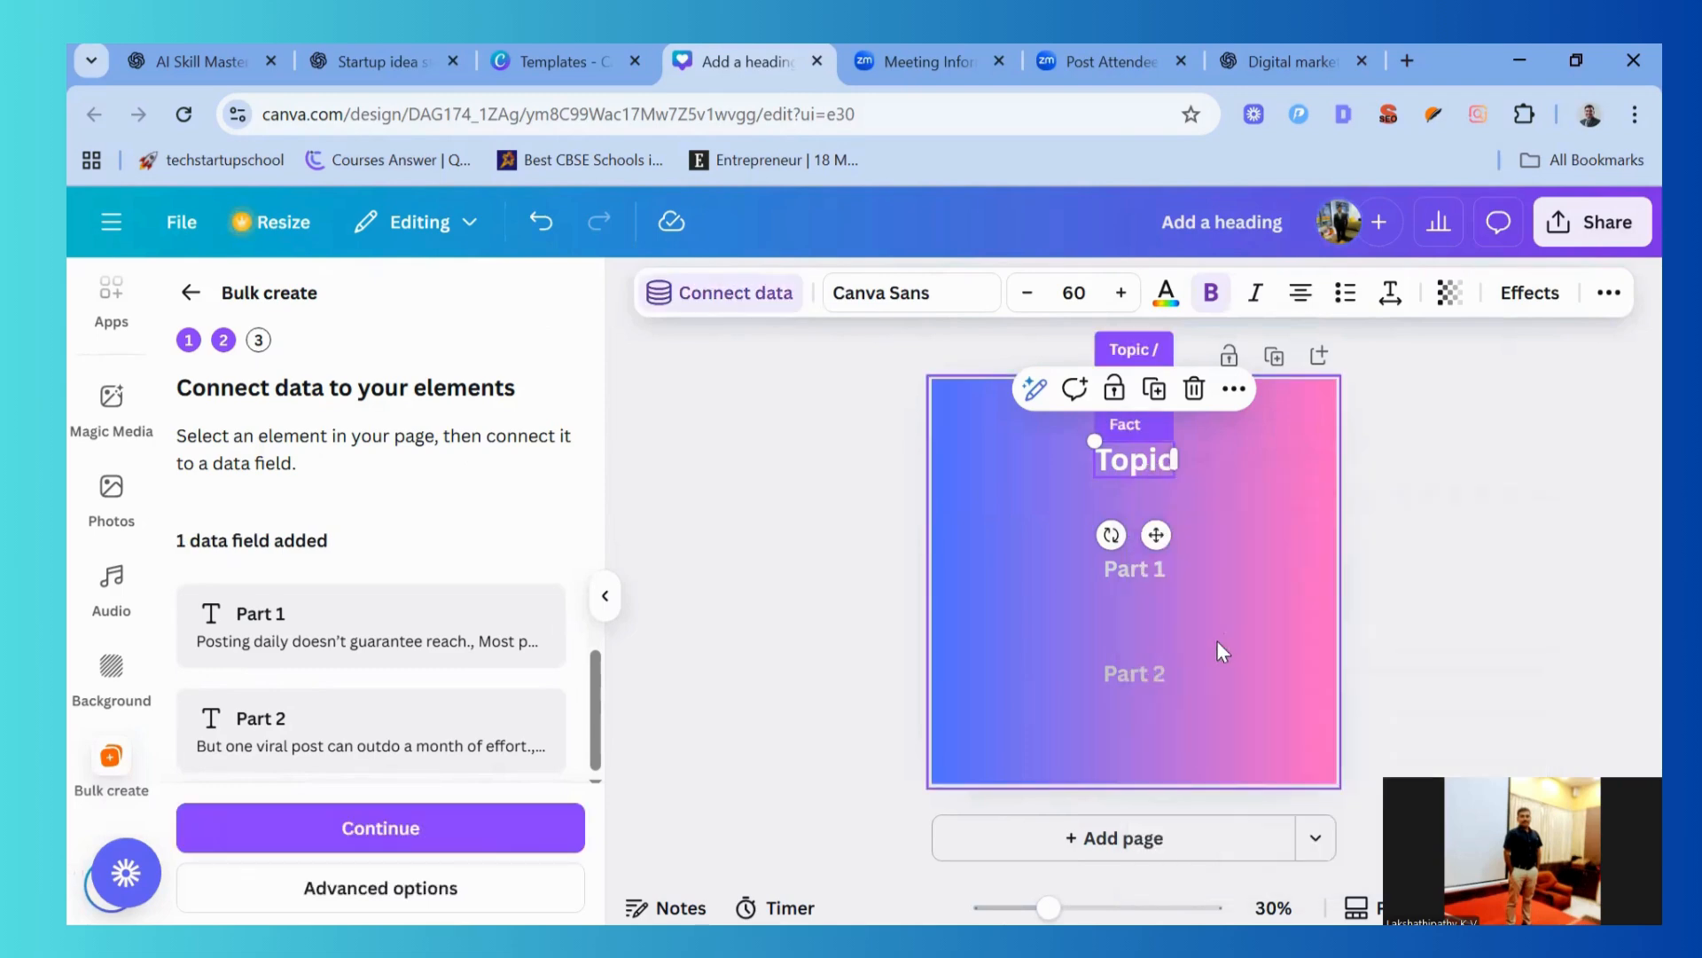
# Connect the "Part 1" text on the page to the "Part 1" data field
pyautogui.click(1136, 572)
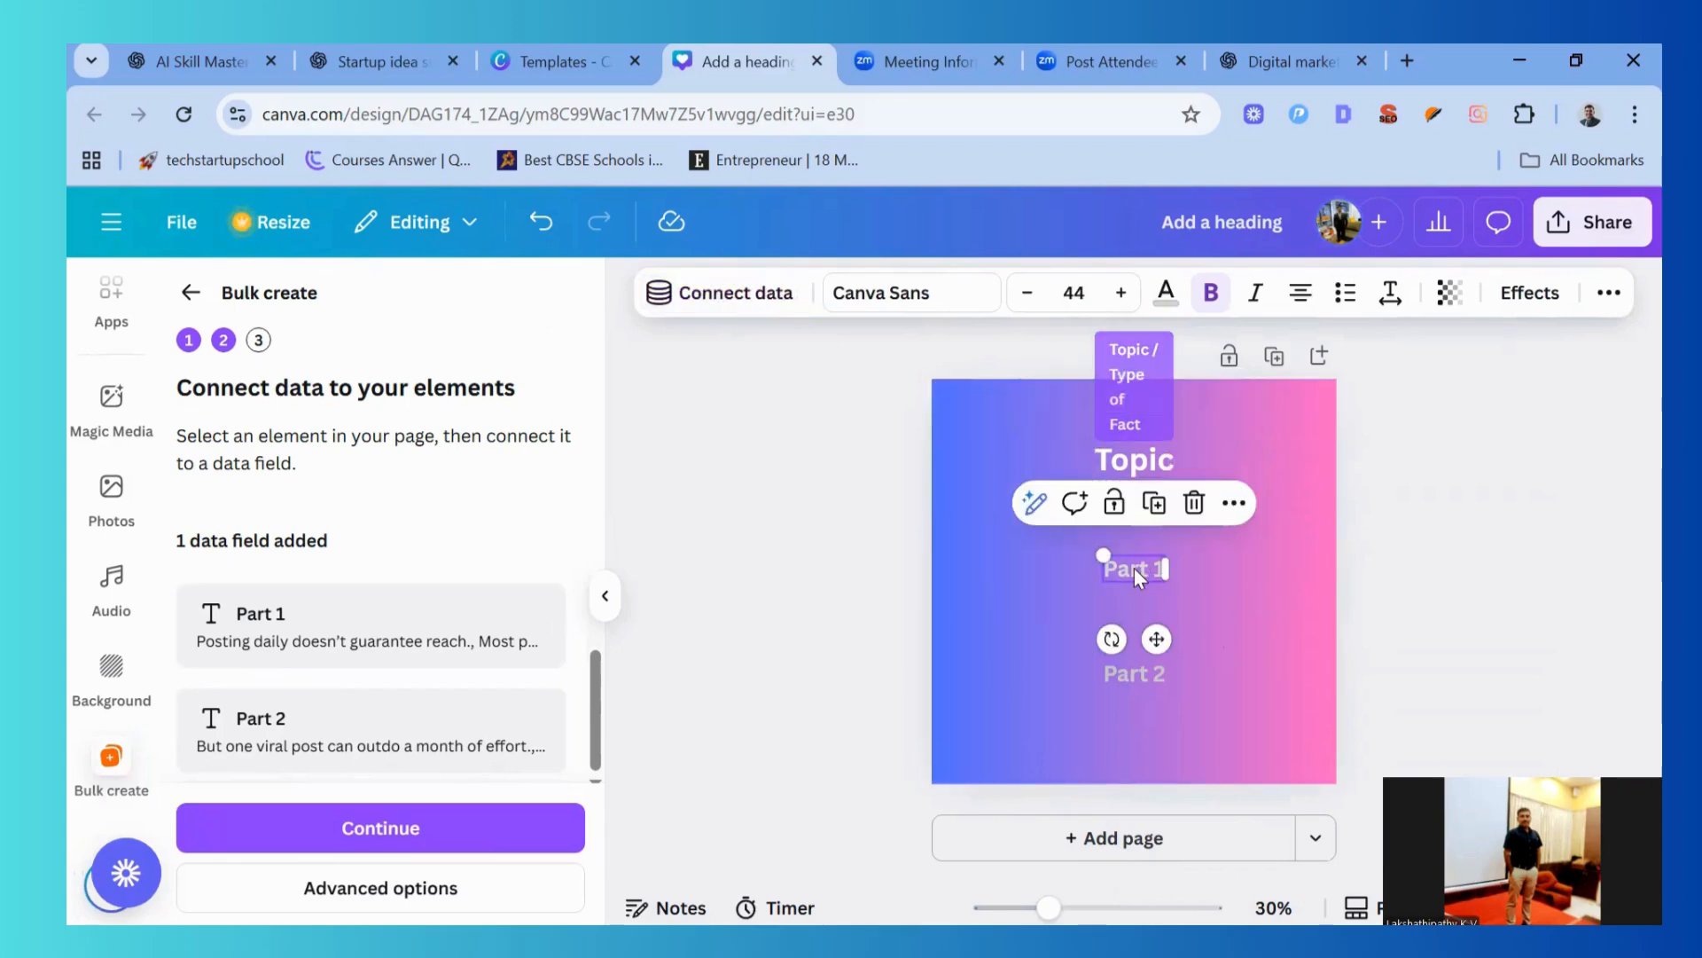
pyautogui.rightClick(1137, 572)
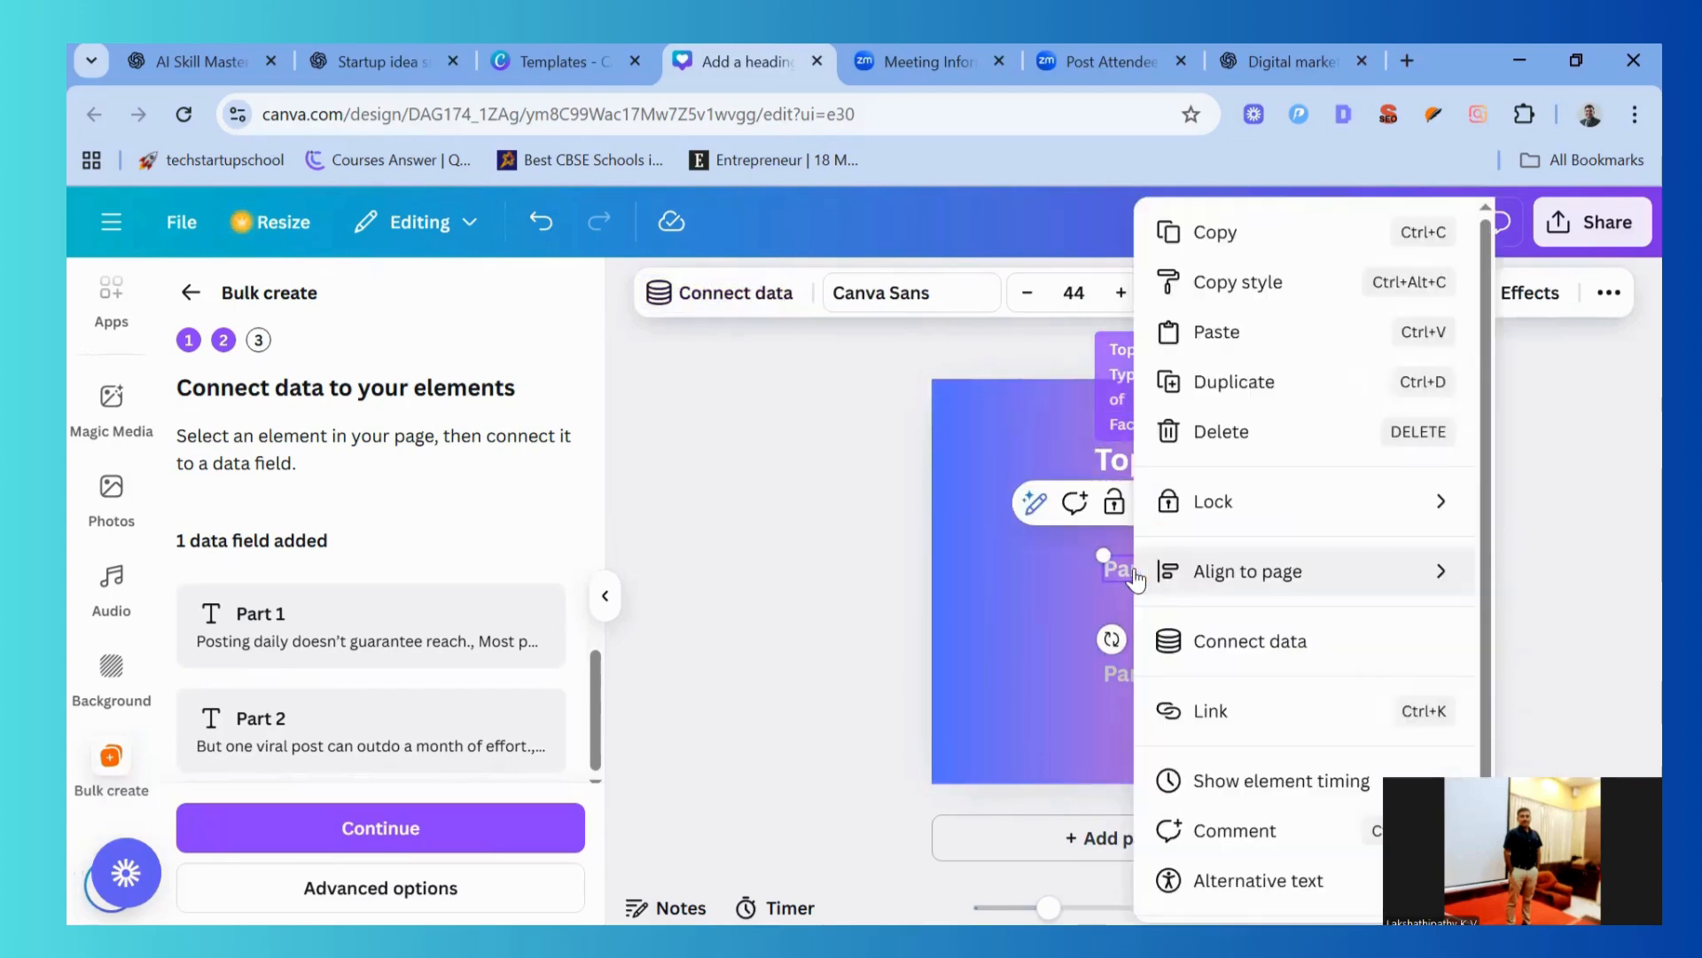
pyautogui.click(1292, 655)
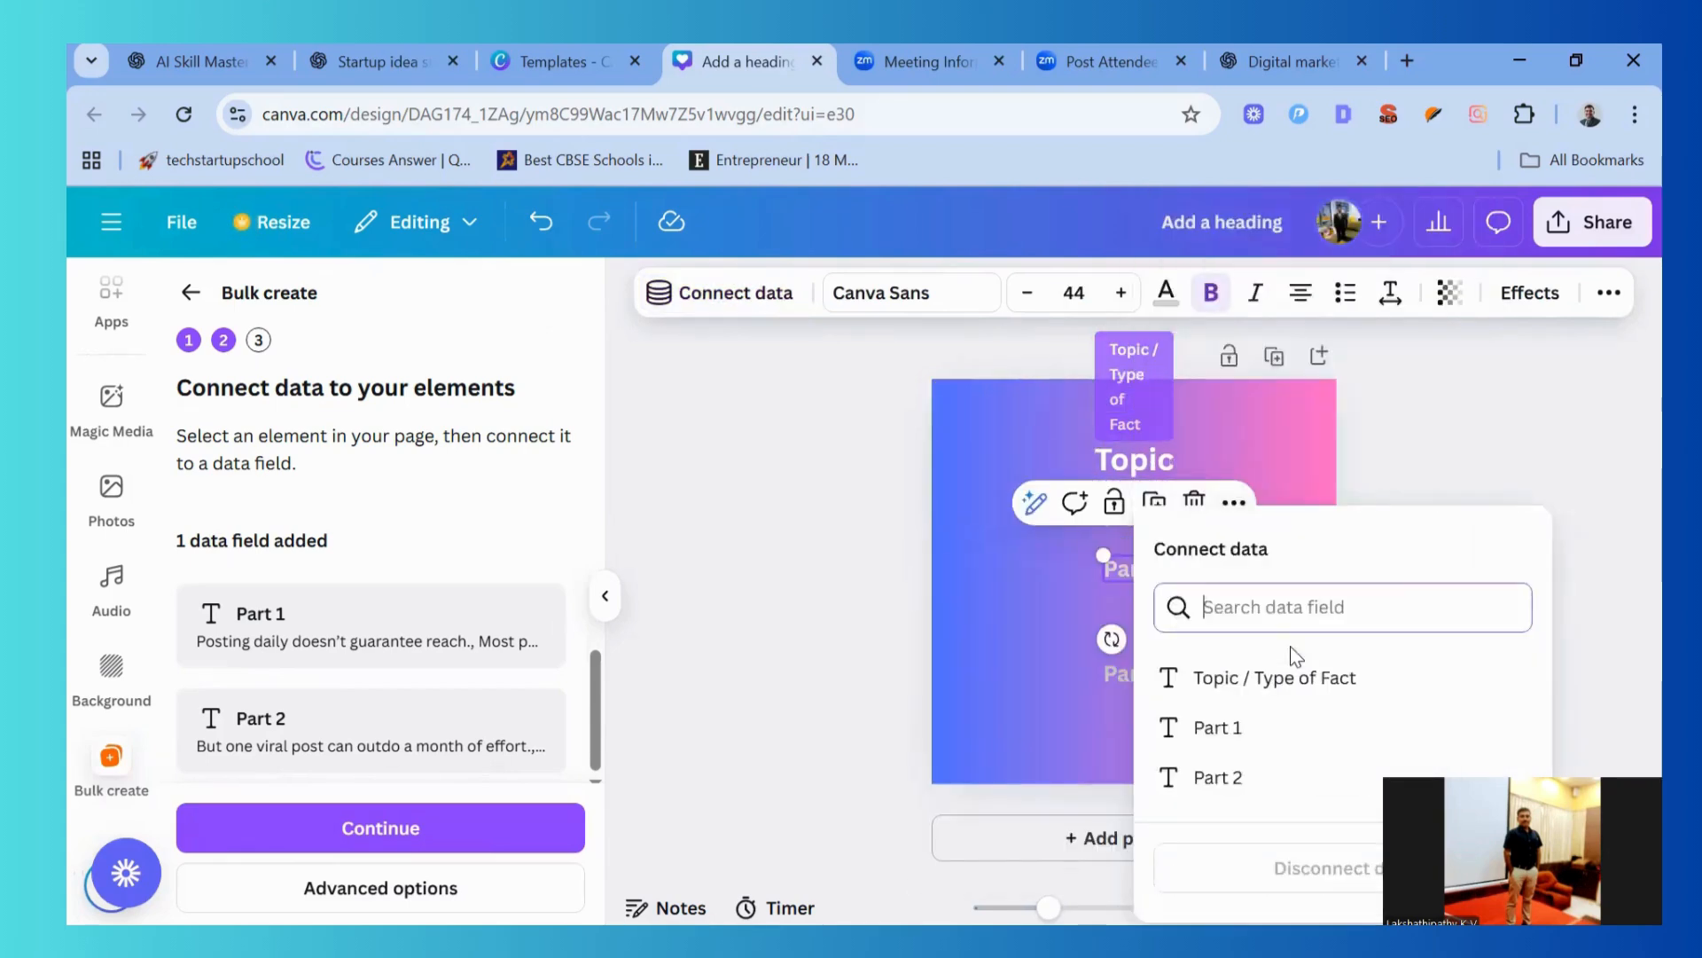
pyautogui.click(1216, 726)
# Connect the "Part 2" text on the page to the "Part 2" data field and deselect the text
pyautogui.click(1136, 672)
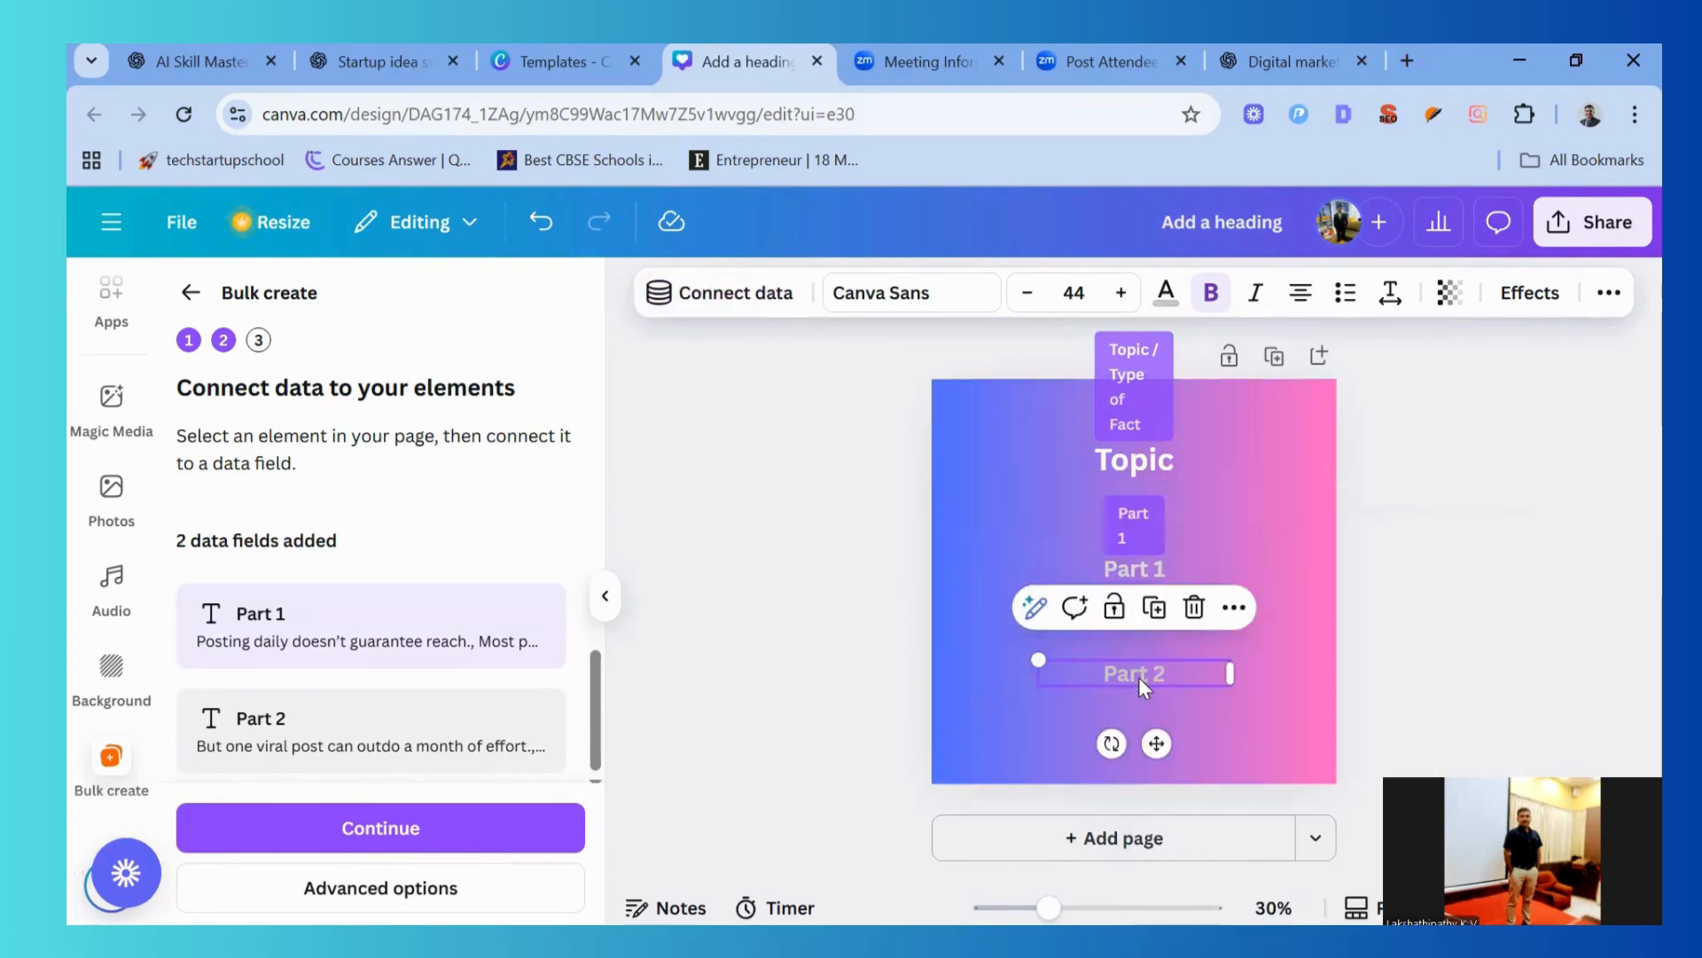
pyautogui.rightClick(1139, 677)
pyautogui.click(1312, 652)
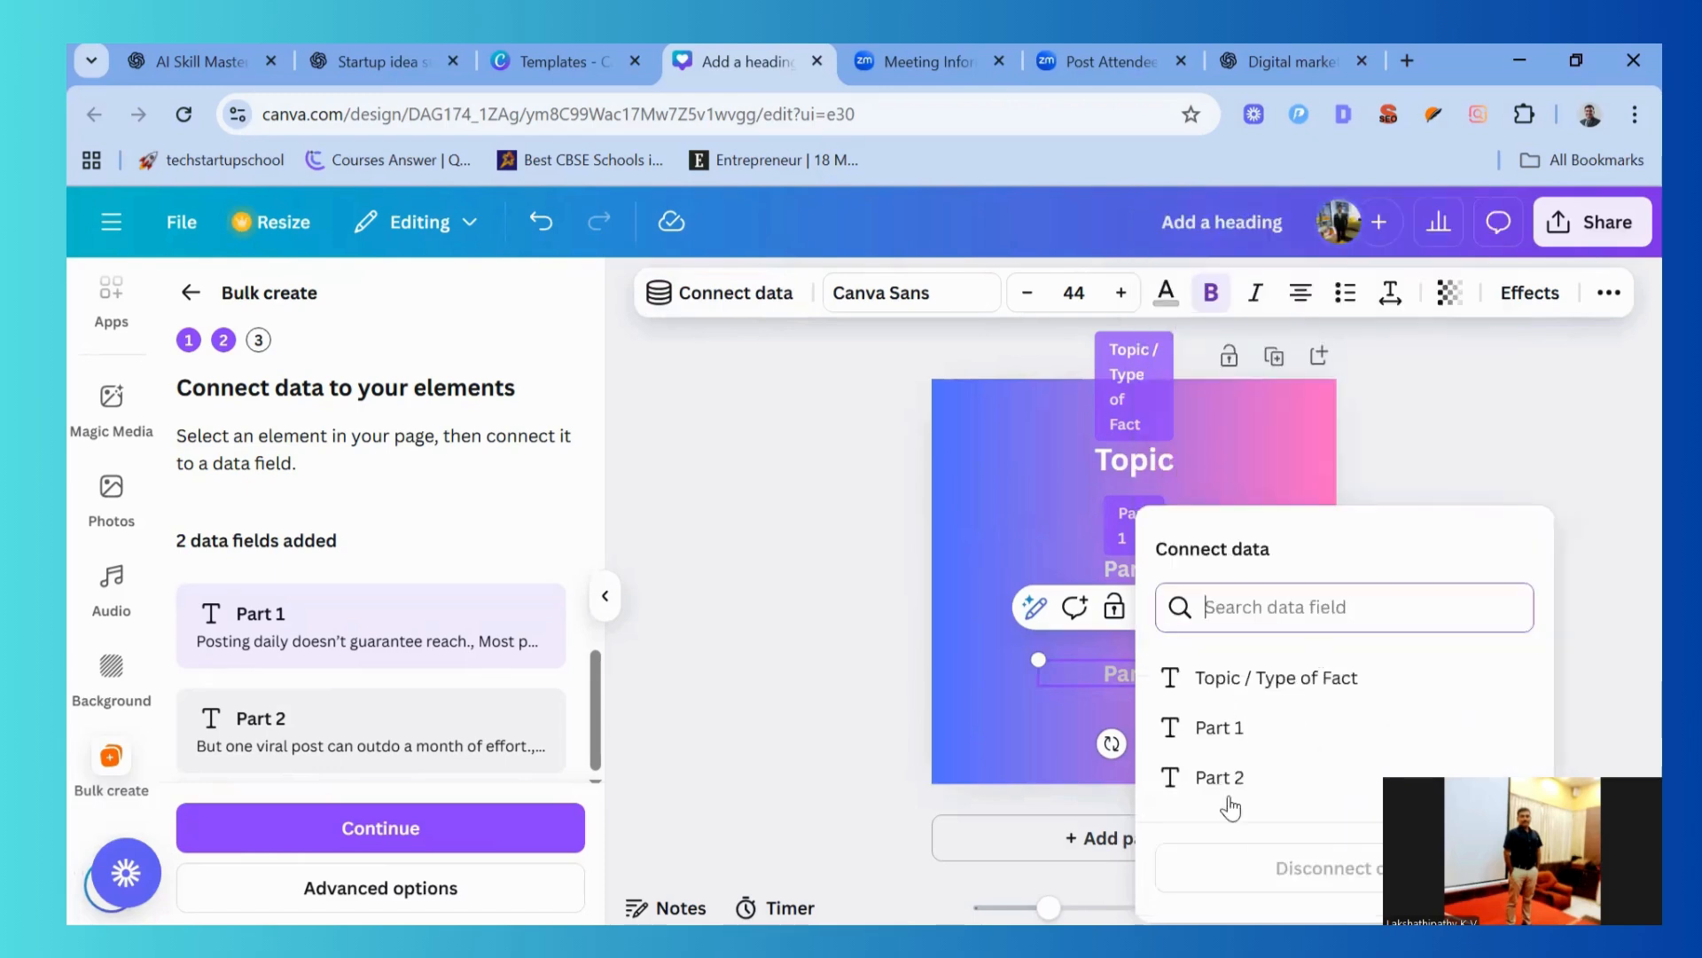
pyautogui.click(1306, 756)
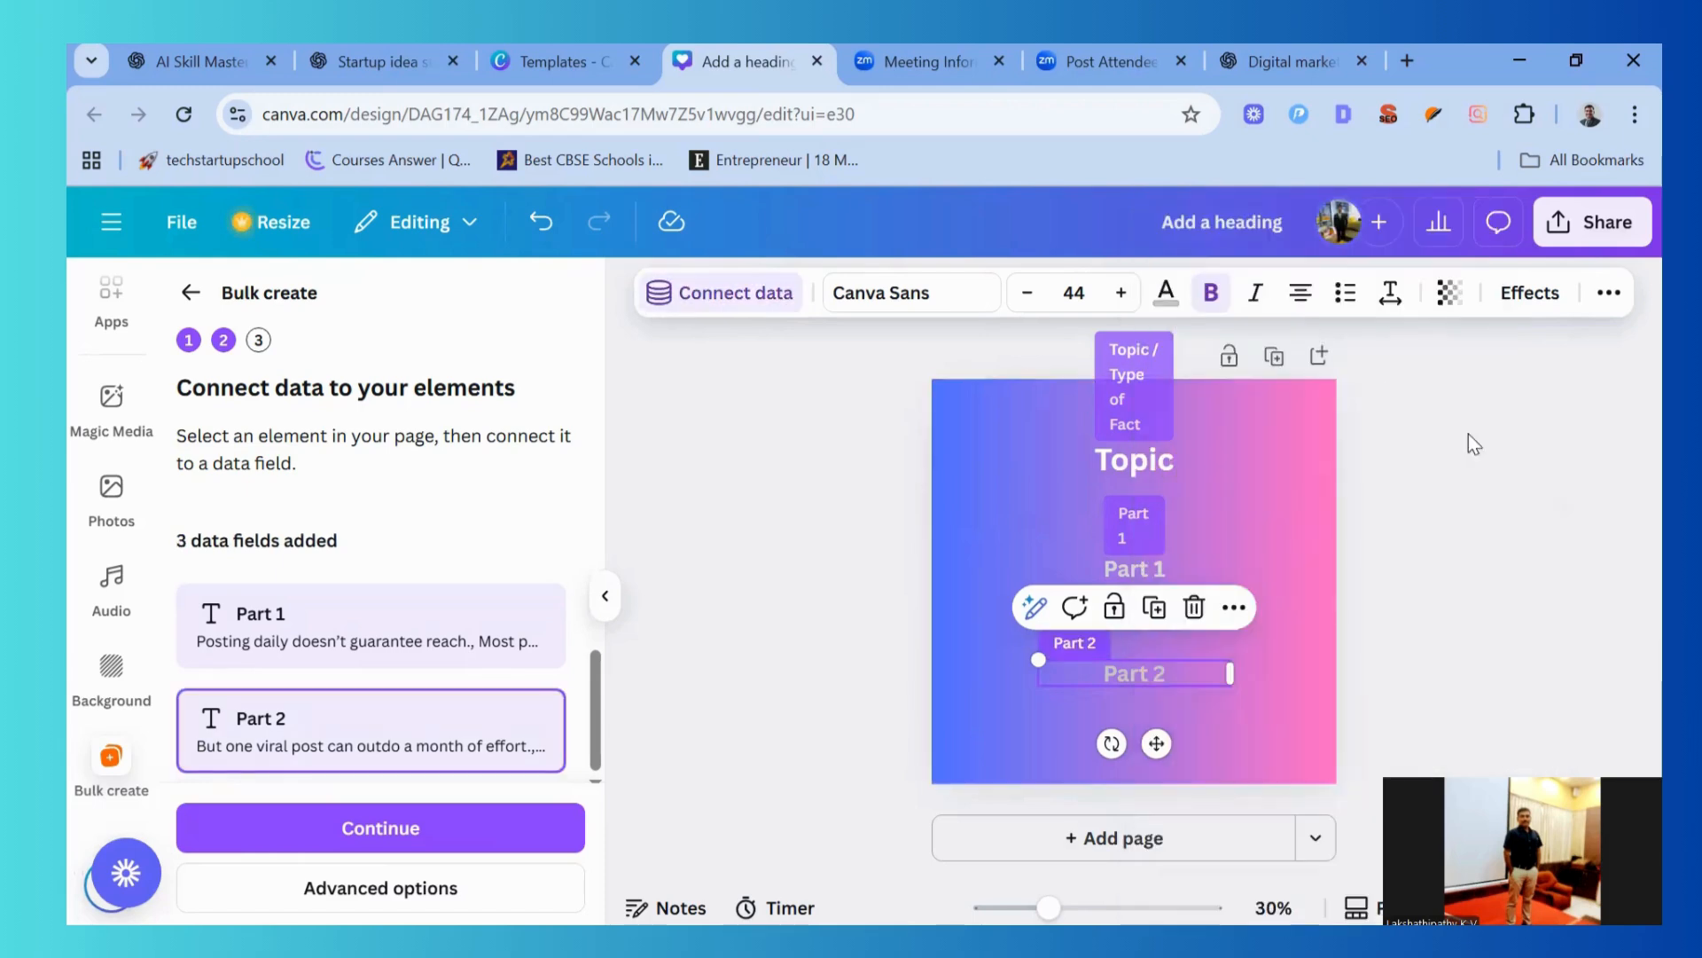
pyautogui.click(1312, 449)
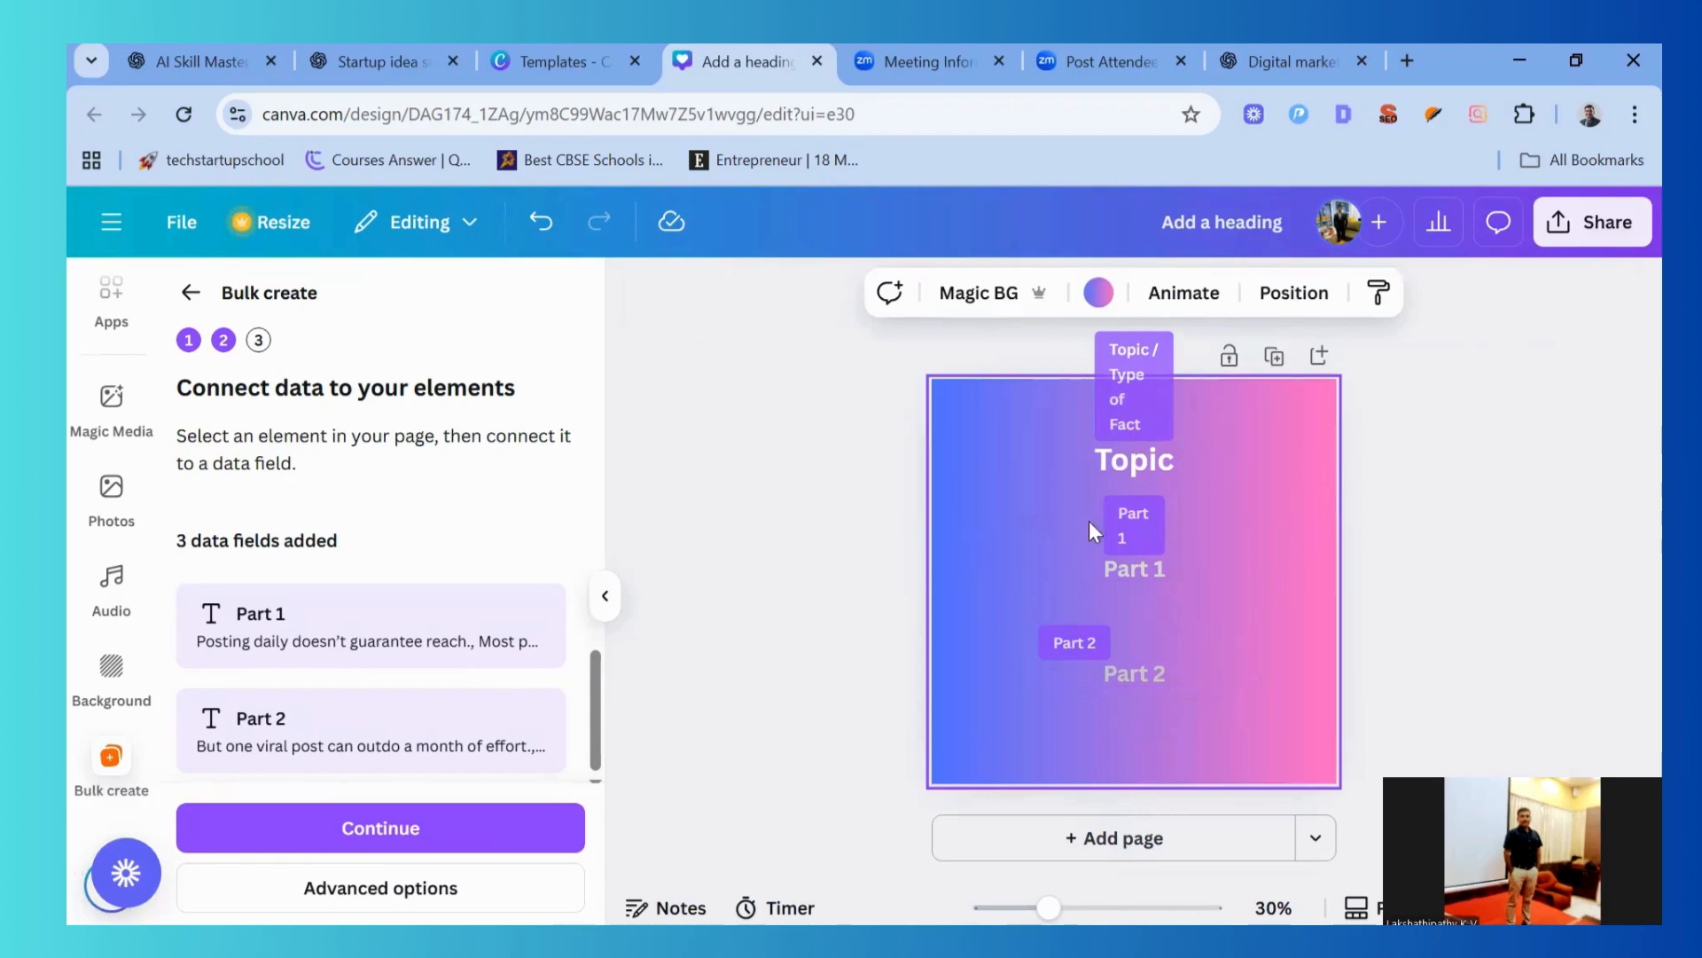
# Add the recently used "Like & Subscribe" graphic to the page and shrink it near the page's lower-right corner
pyautogui.scroll(5, 98, 510)
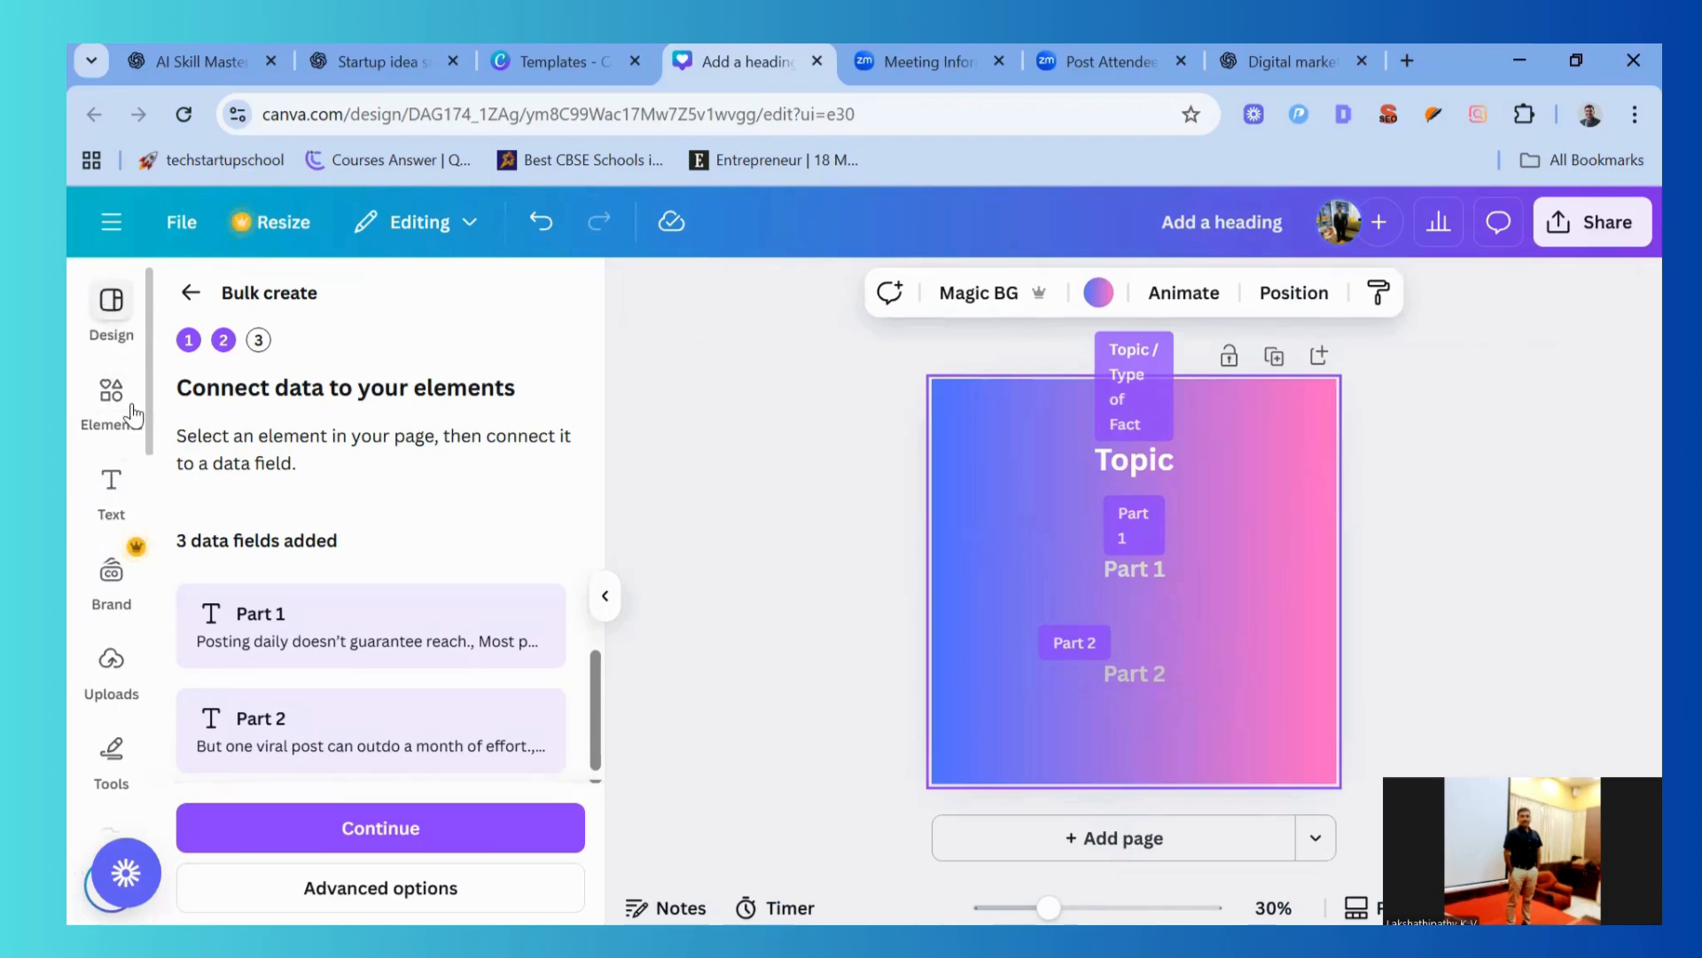
pyautogui.click(122, 420)
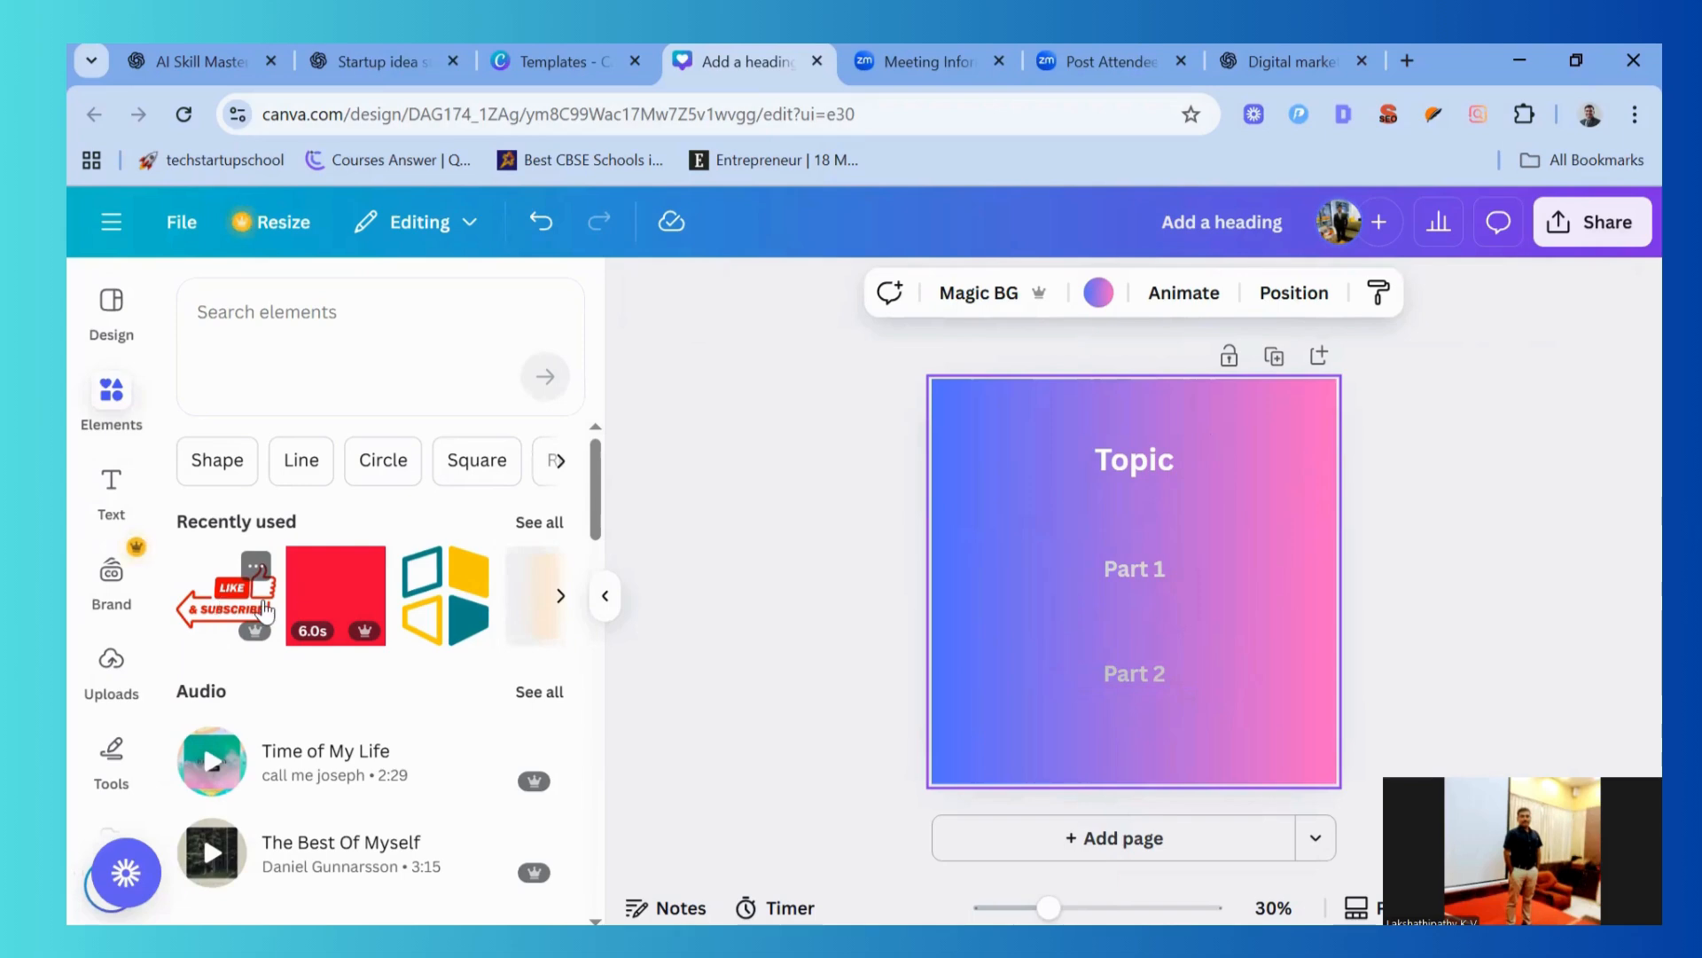
pyautogui.click(226, 610)
pyautogui.moveTo(1139, 616); pyautogui.dragTo(1260, 767)
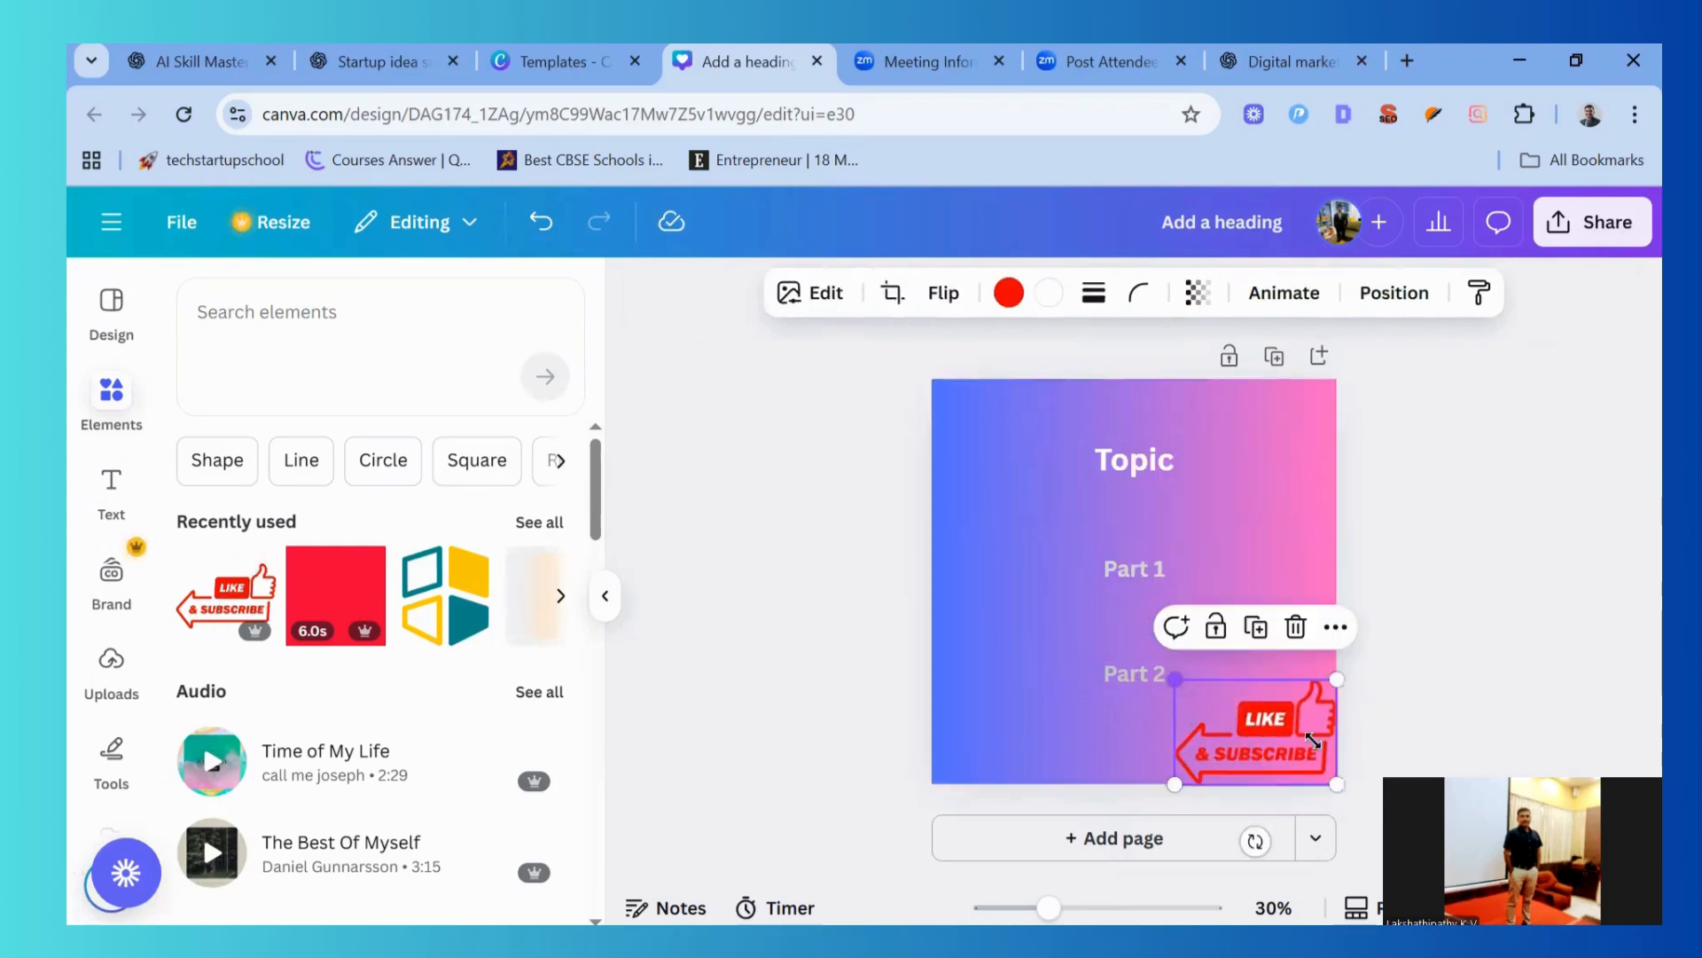
pyautogui.moveTo(1175, 681); pyautogui.dragTo(1268, 710)
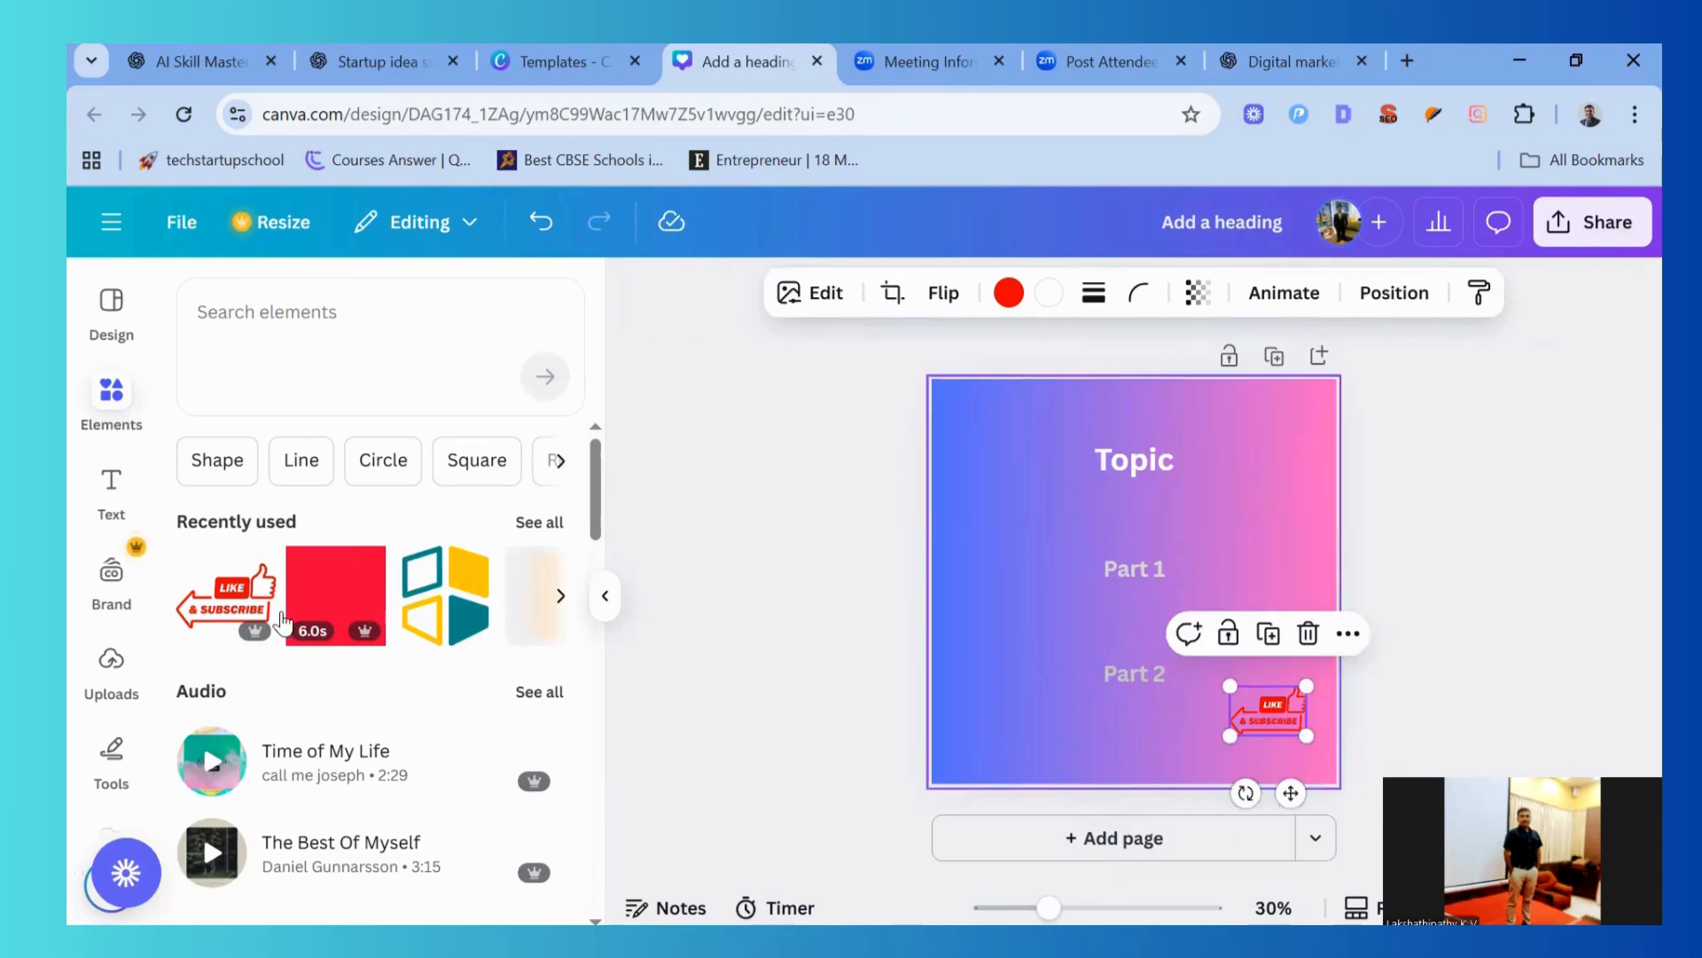
# Look through the full collection of recently used elements for another graphic suited to a digital marketing post
pyautogui.click(559, 601)
pyautogui.click(558, 601)
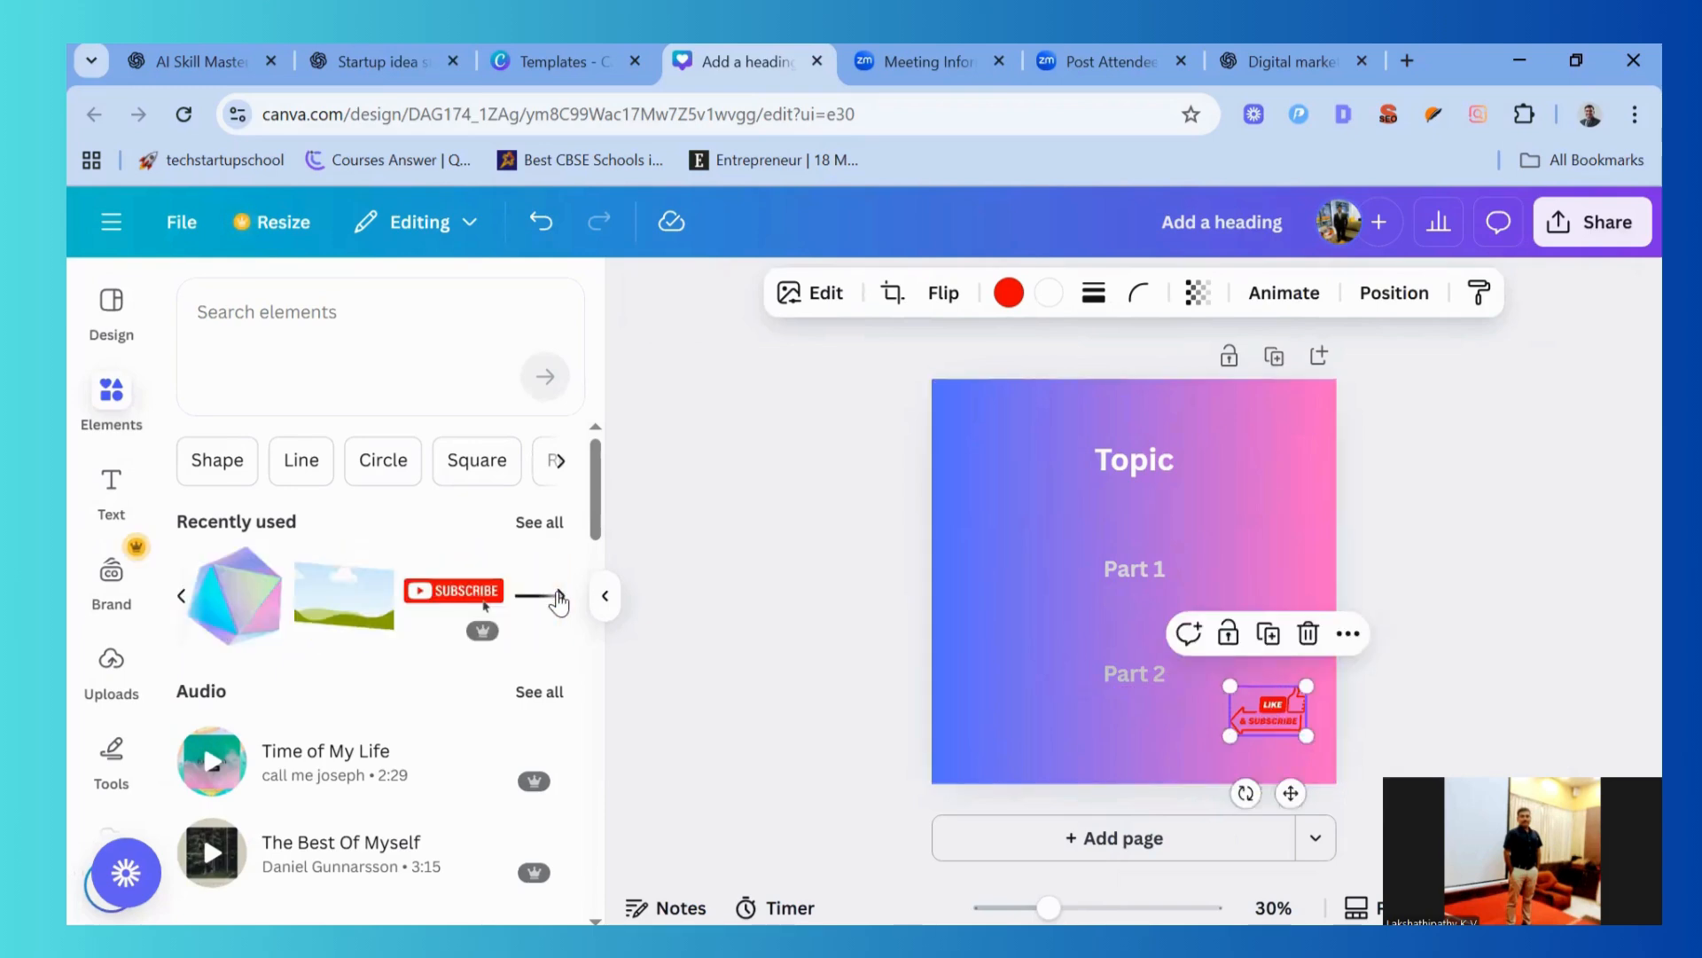
pyautogui.click(559, 602)
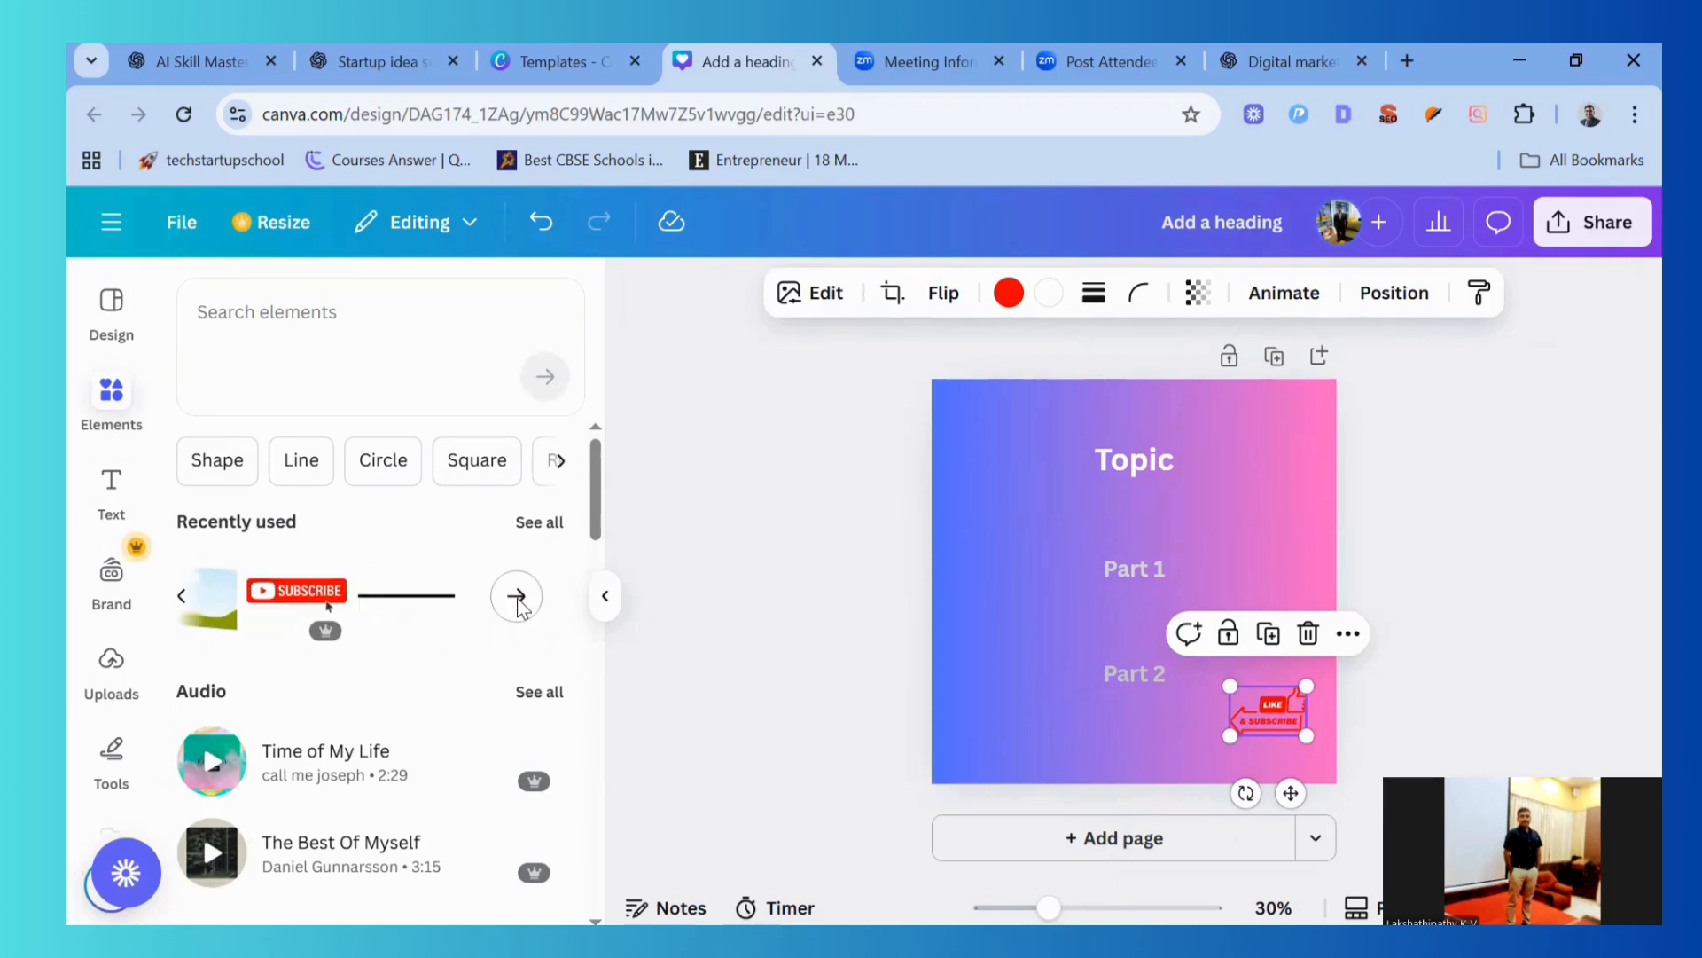
pyautogui.click(519, 603)
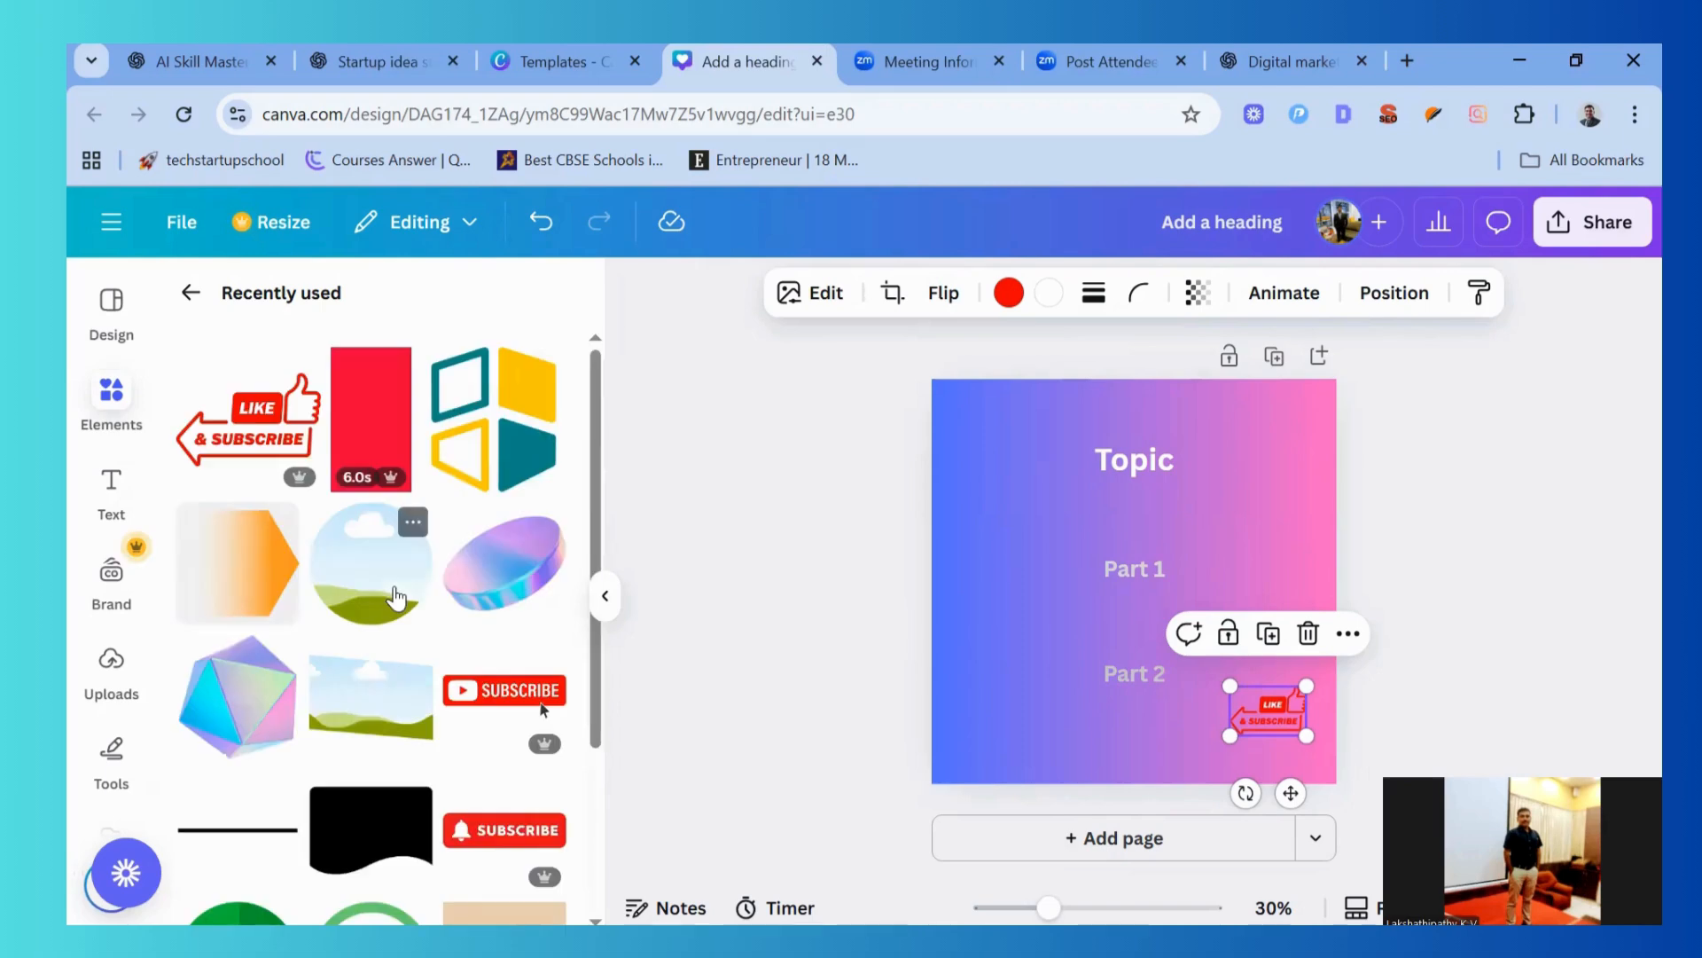
pyautogui.scroll(-3, 396, 598)
pyautogui.scroll(-3, 455, 698)
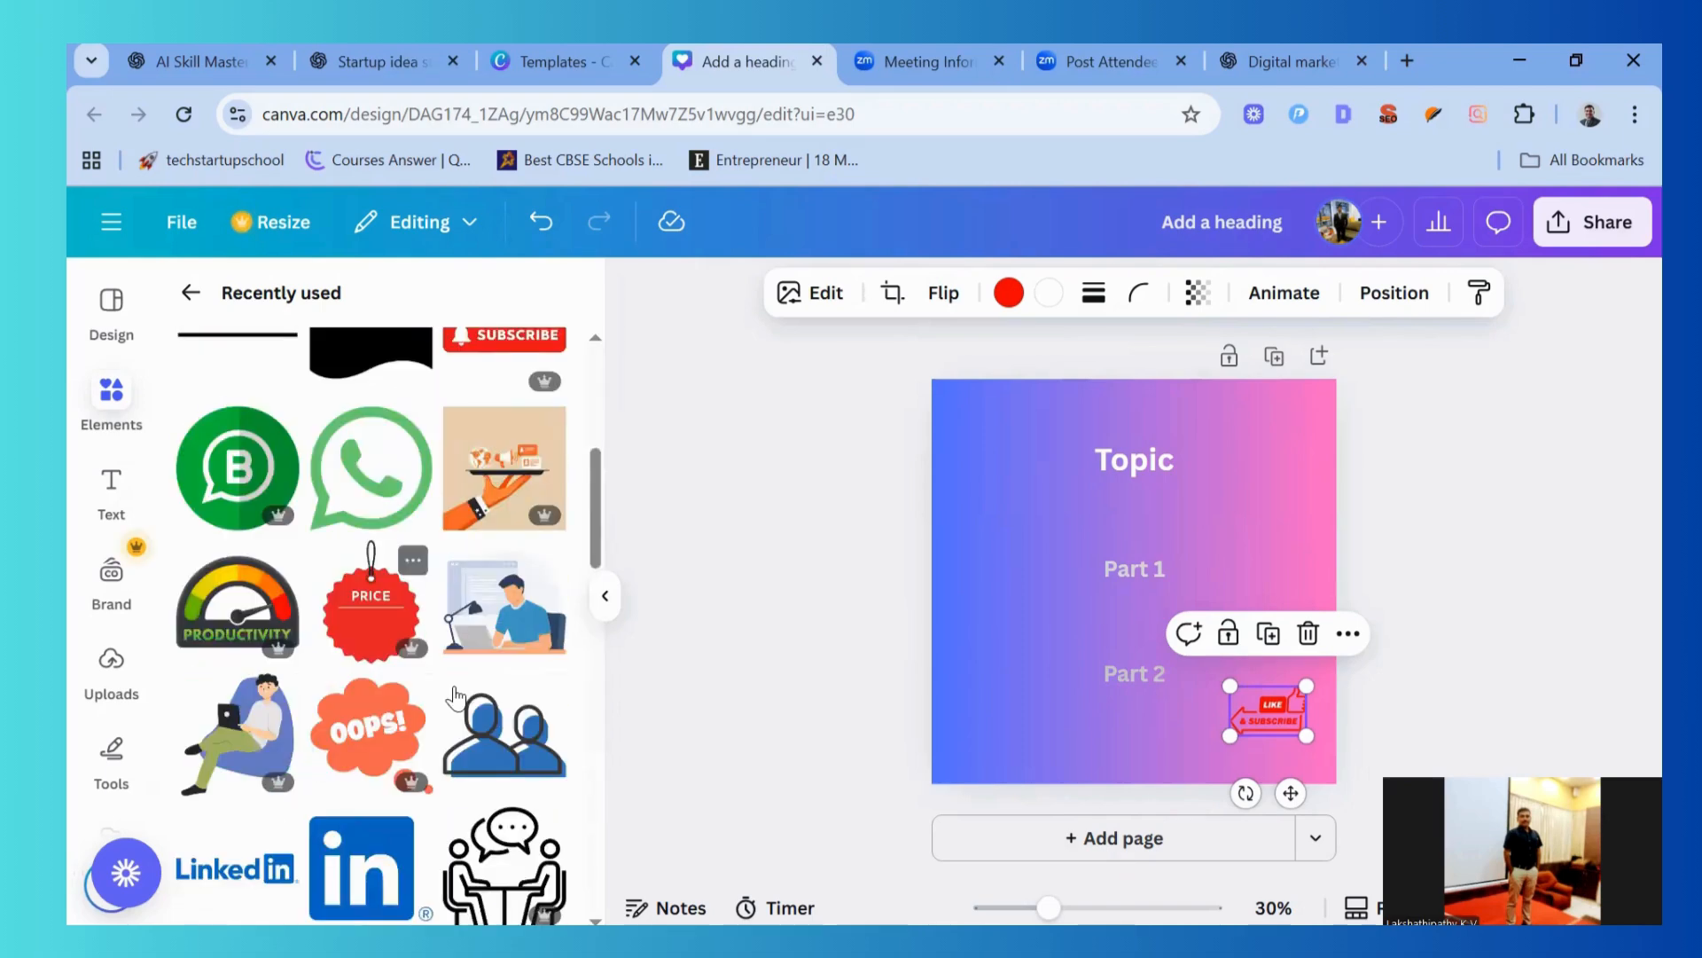
pyautogui.scroll(-3, 455, 697)
pyautogui.scroll(-3, 424, 654)
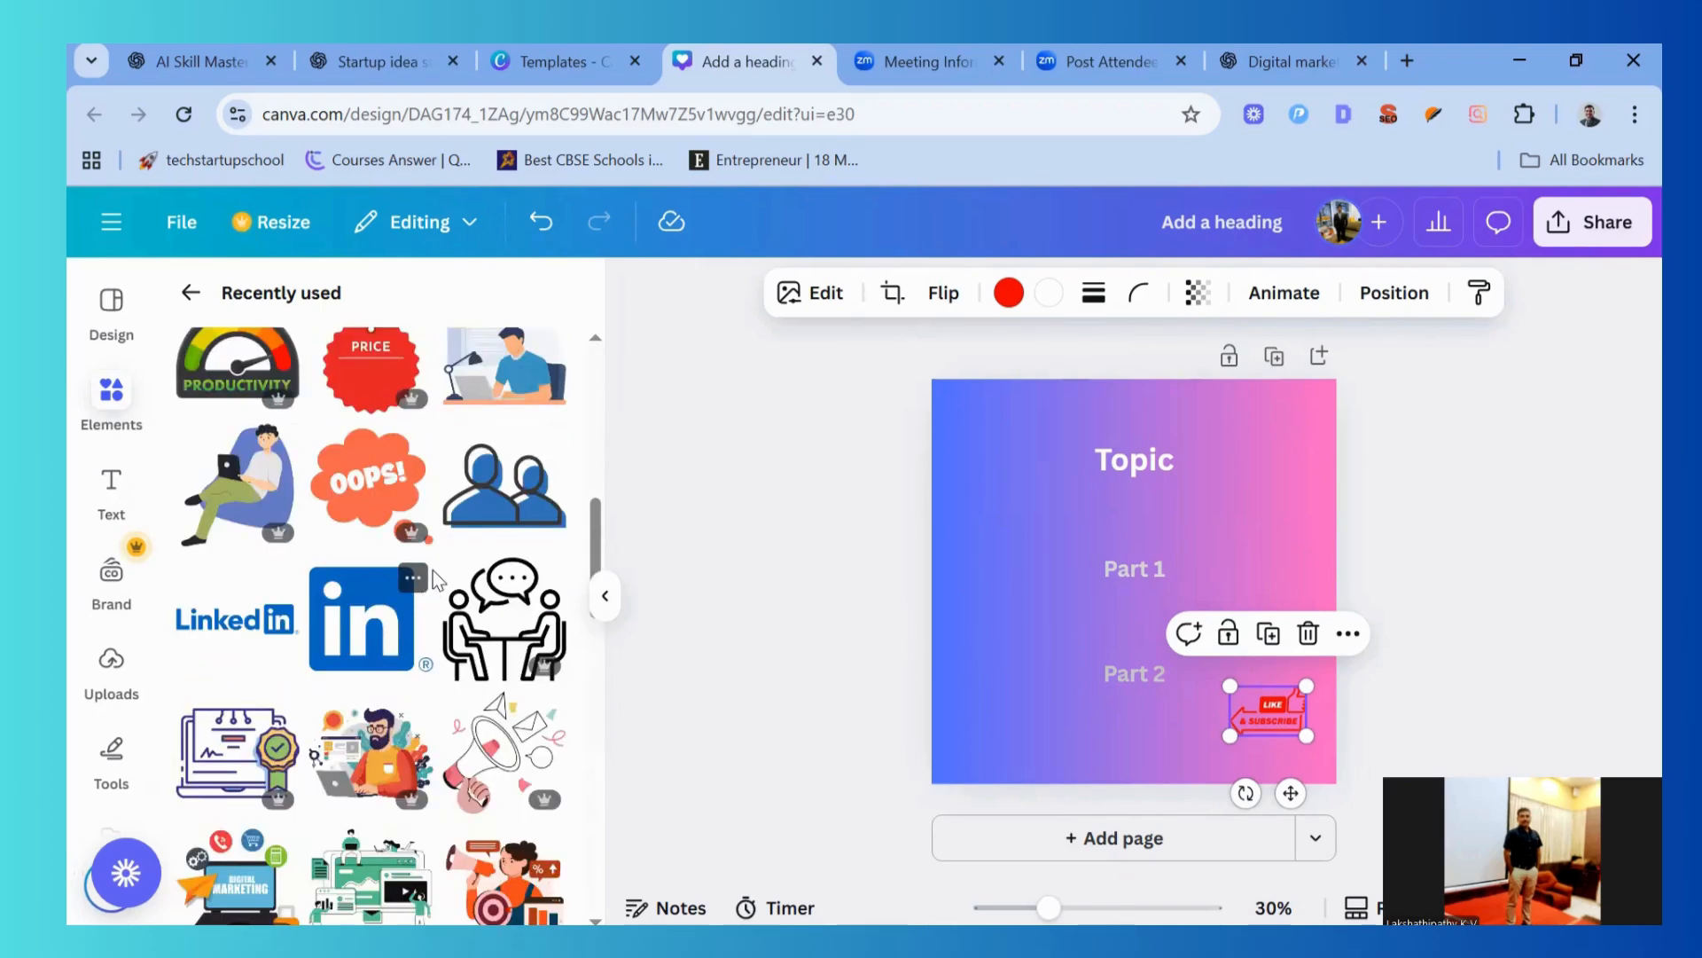
pyautogui.scroll(-2, 435, 578)
pyautogui.scroll(-2, 433, 571)
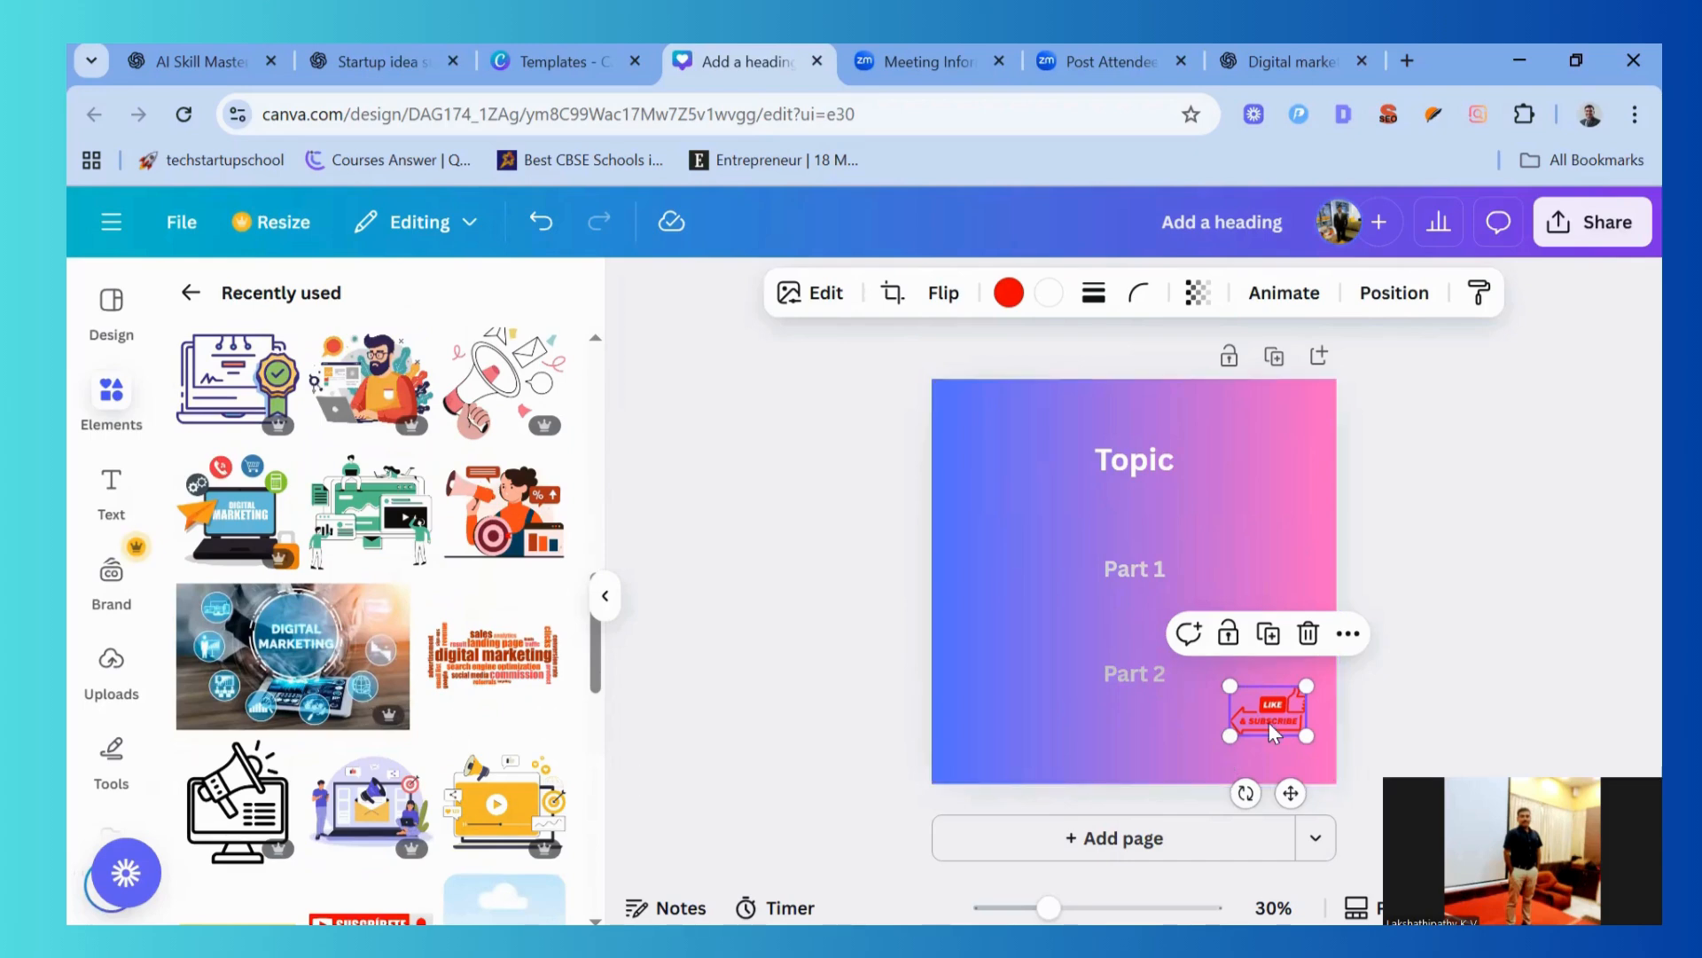
# Shift the "Like & Subscribe" graphic slightly left and recolour it with the bright red from the default solid colours
pyautogui.moveTo(1241, 732); pyautogui.dragTo(1239, 733)
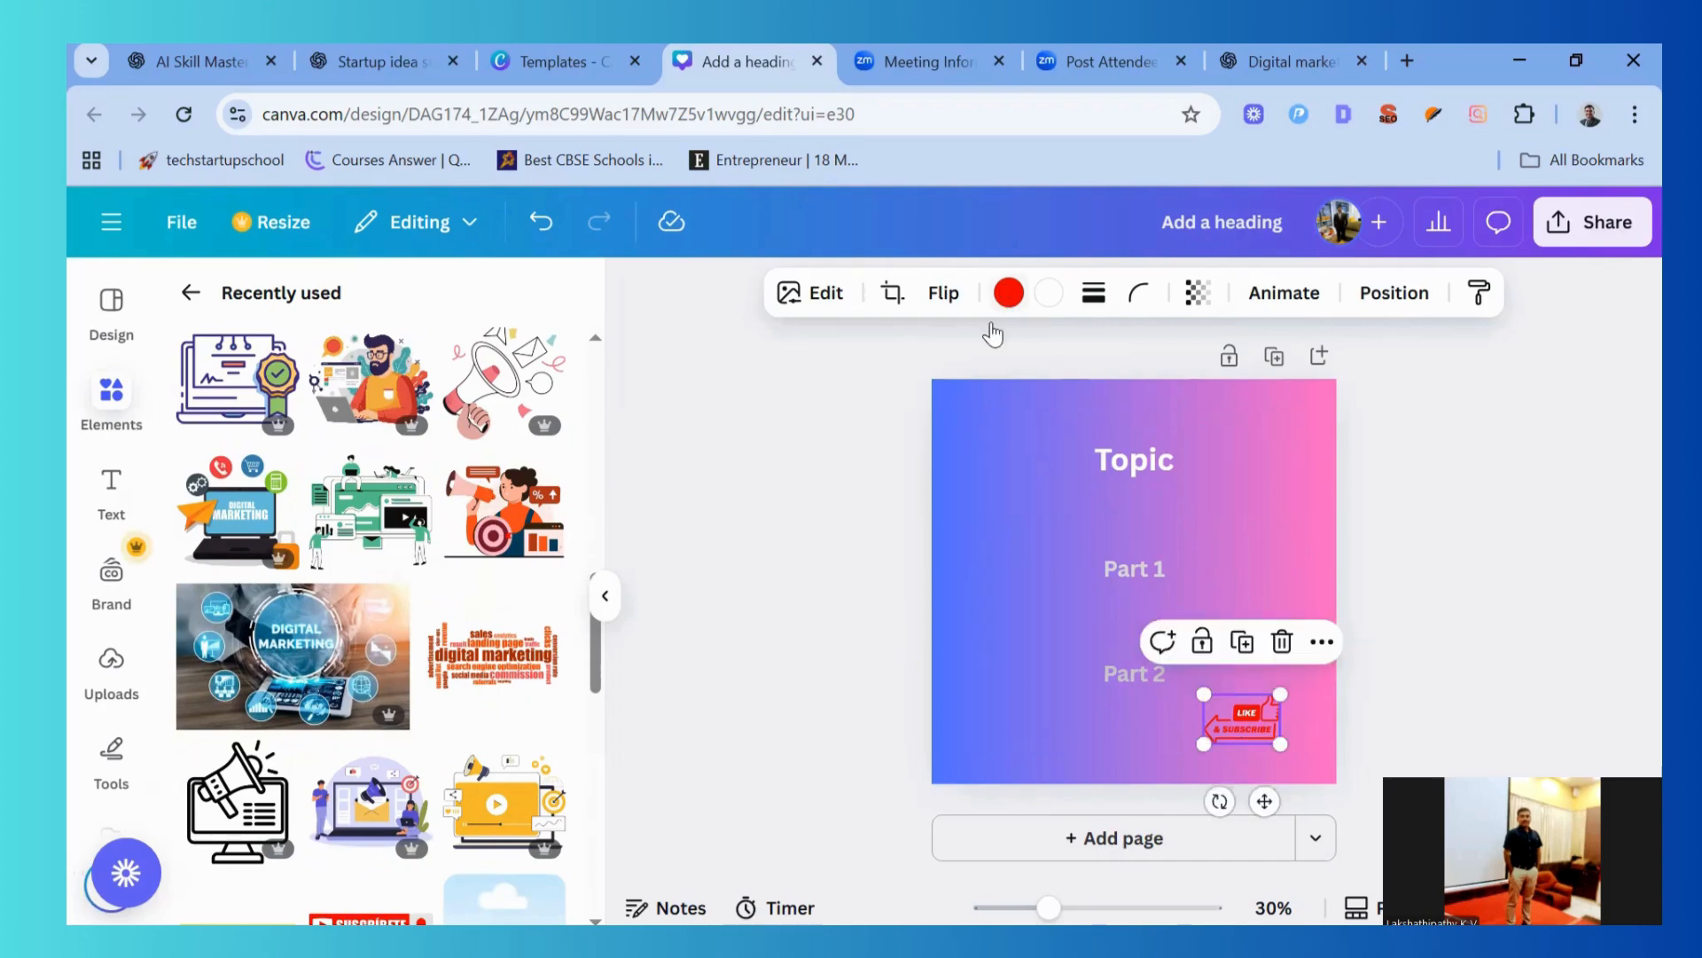
pyautogui.click(1009, 293)
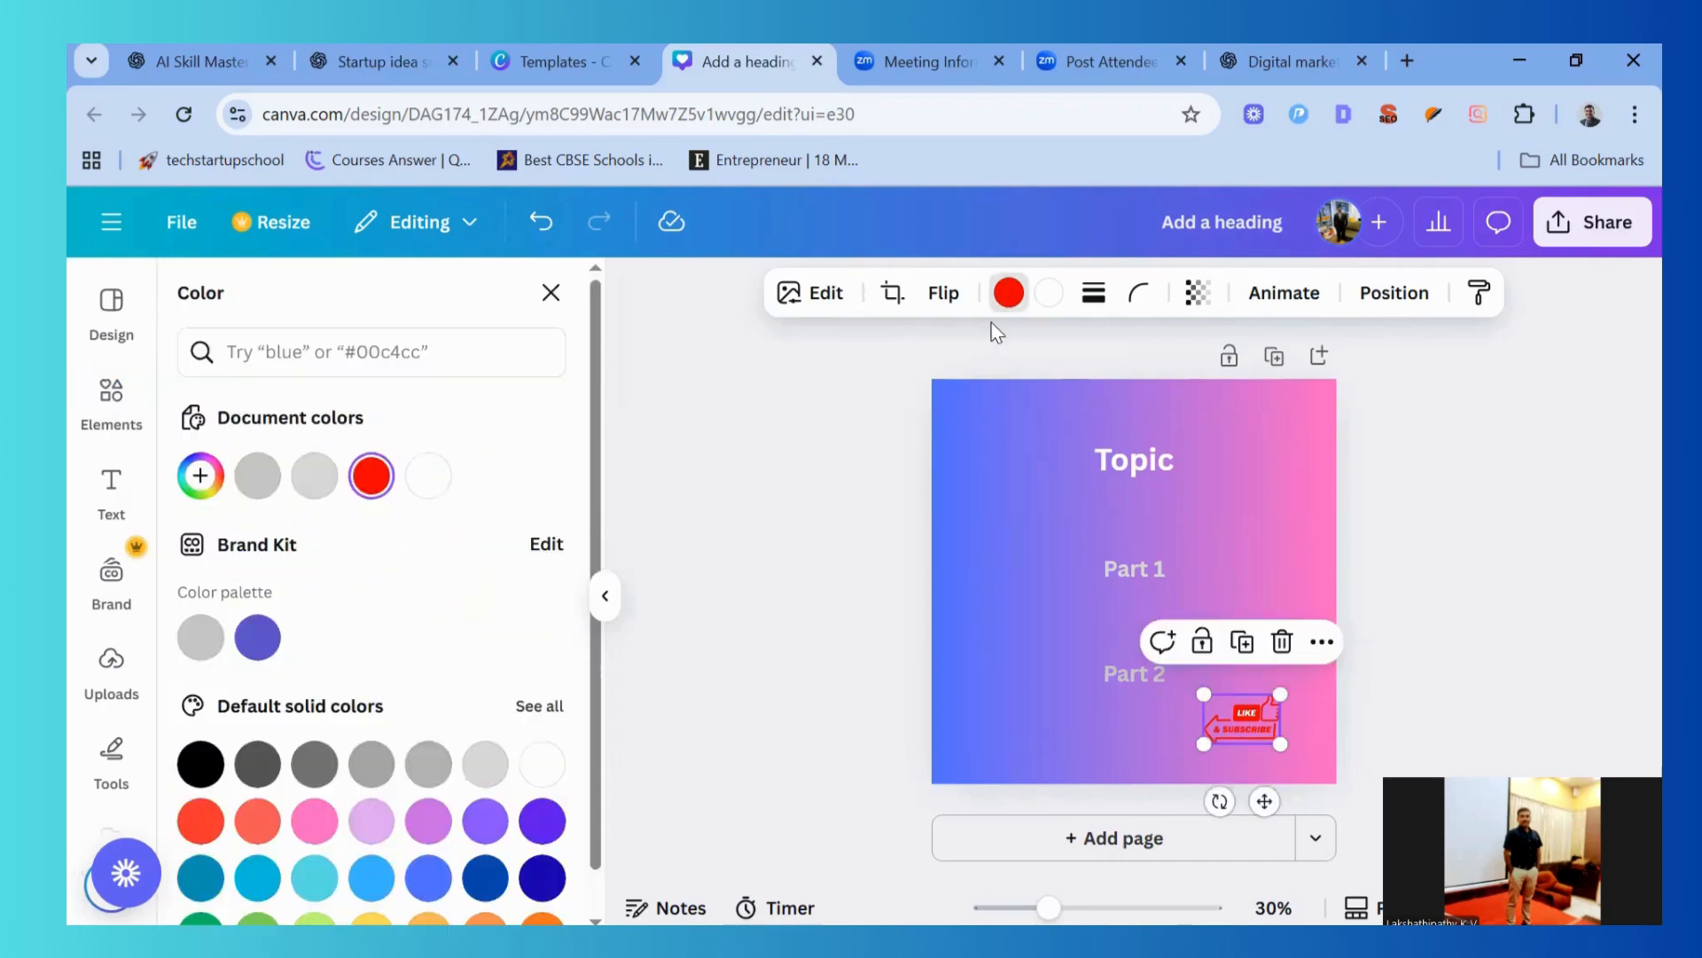
pyautogui.click(328, 483)
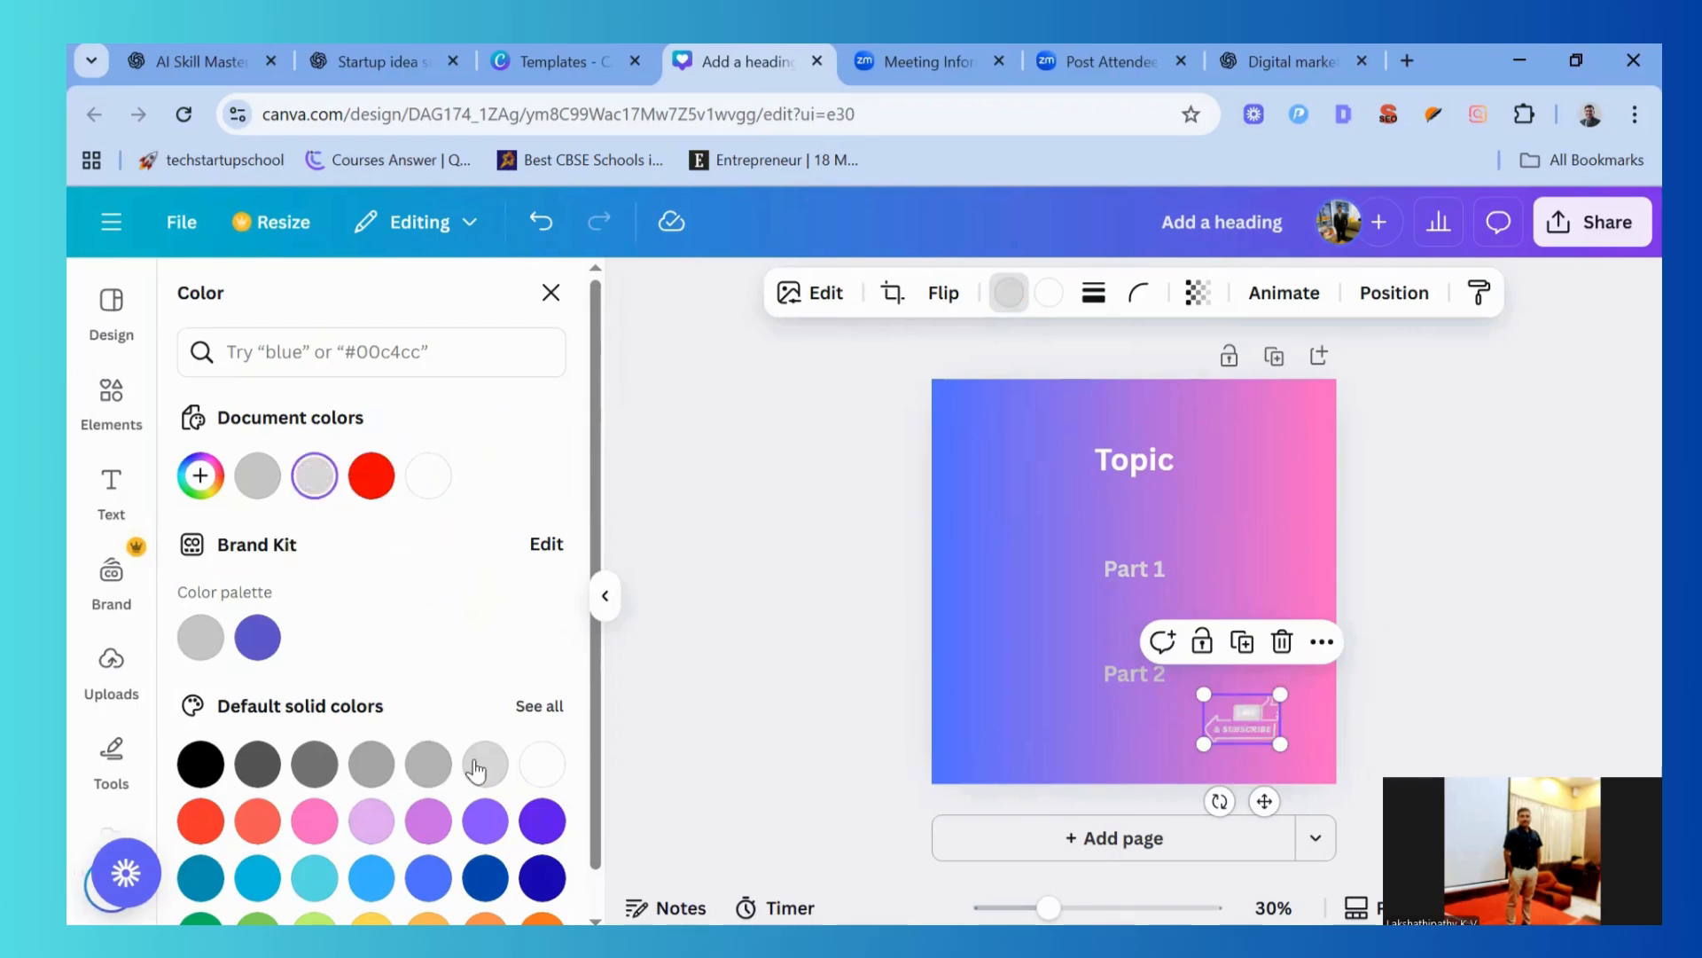
pyautogui.scroll(-1, 476, 768)
pyautogui.click(425, 779)
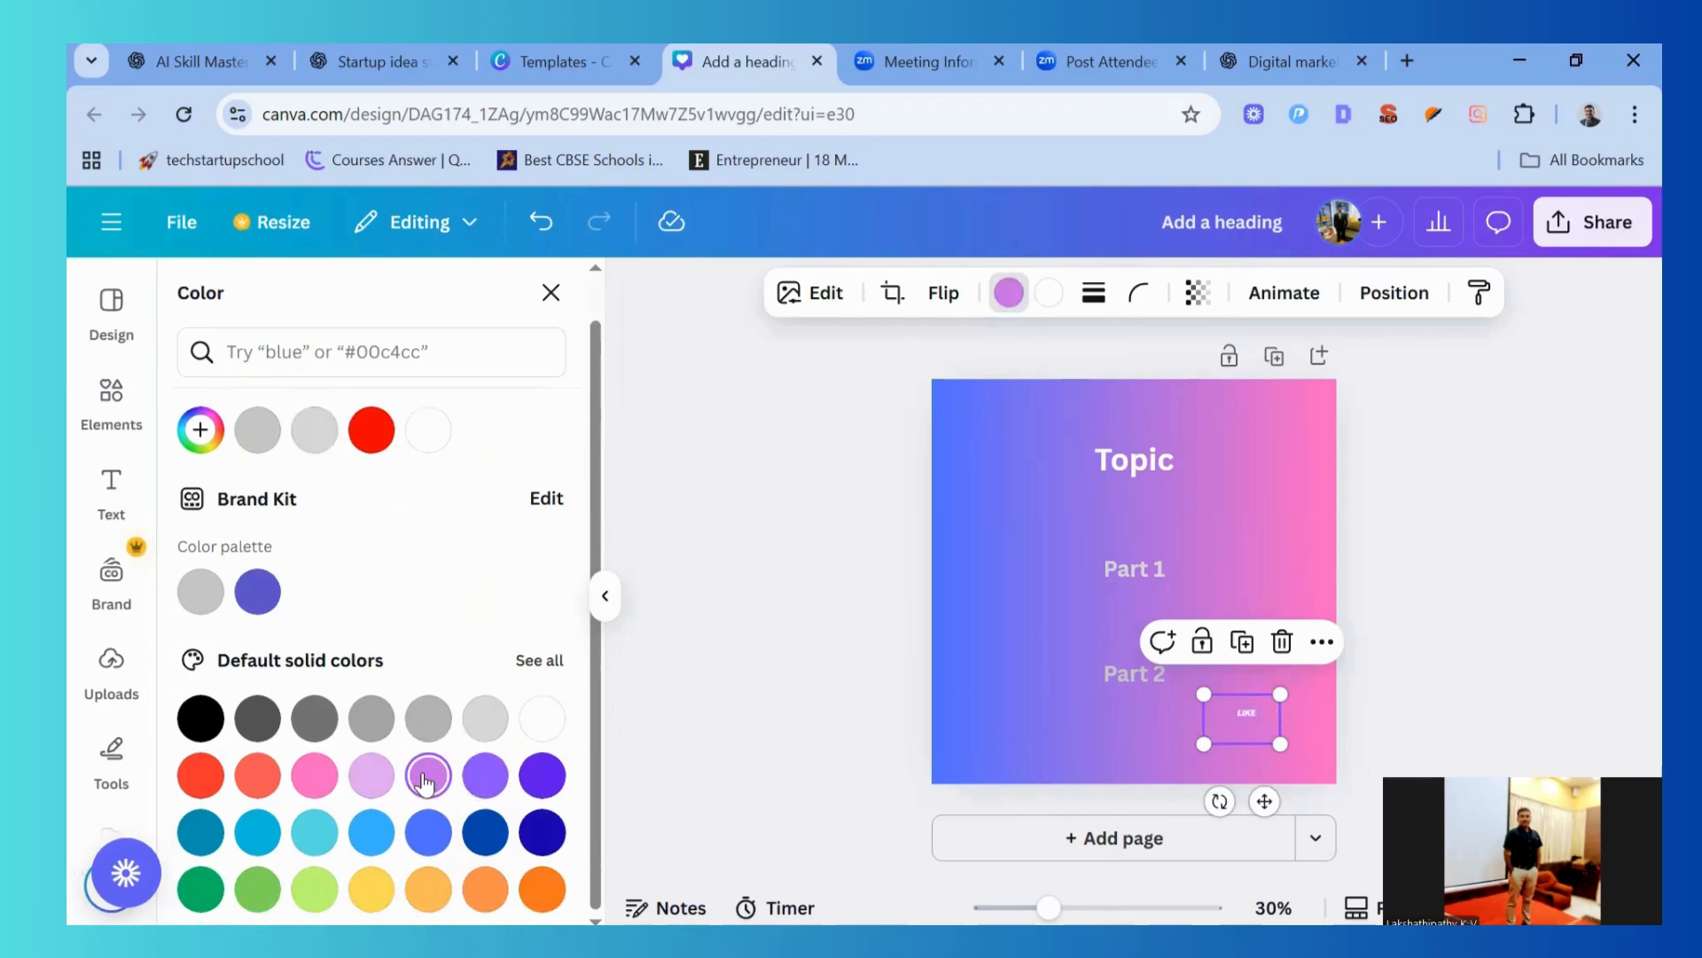
pyautogui.click(544, 780)
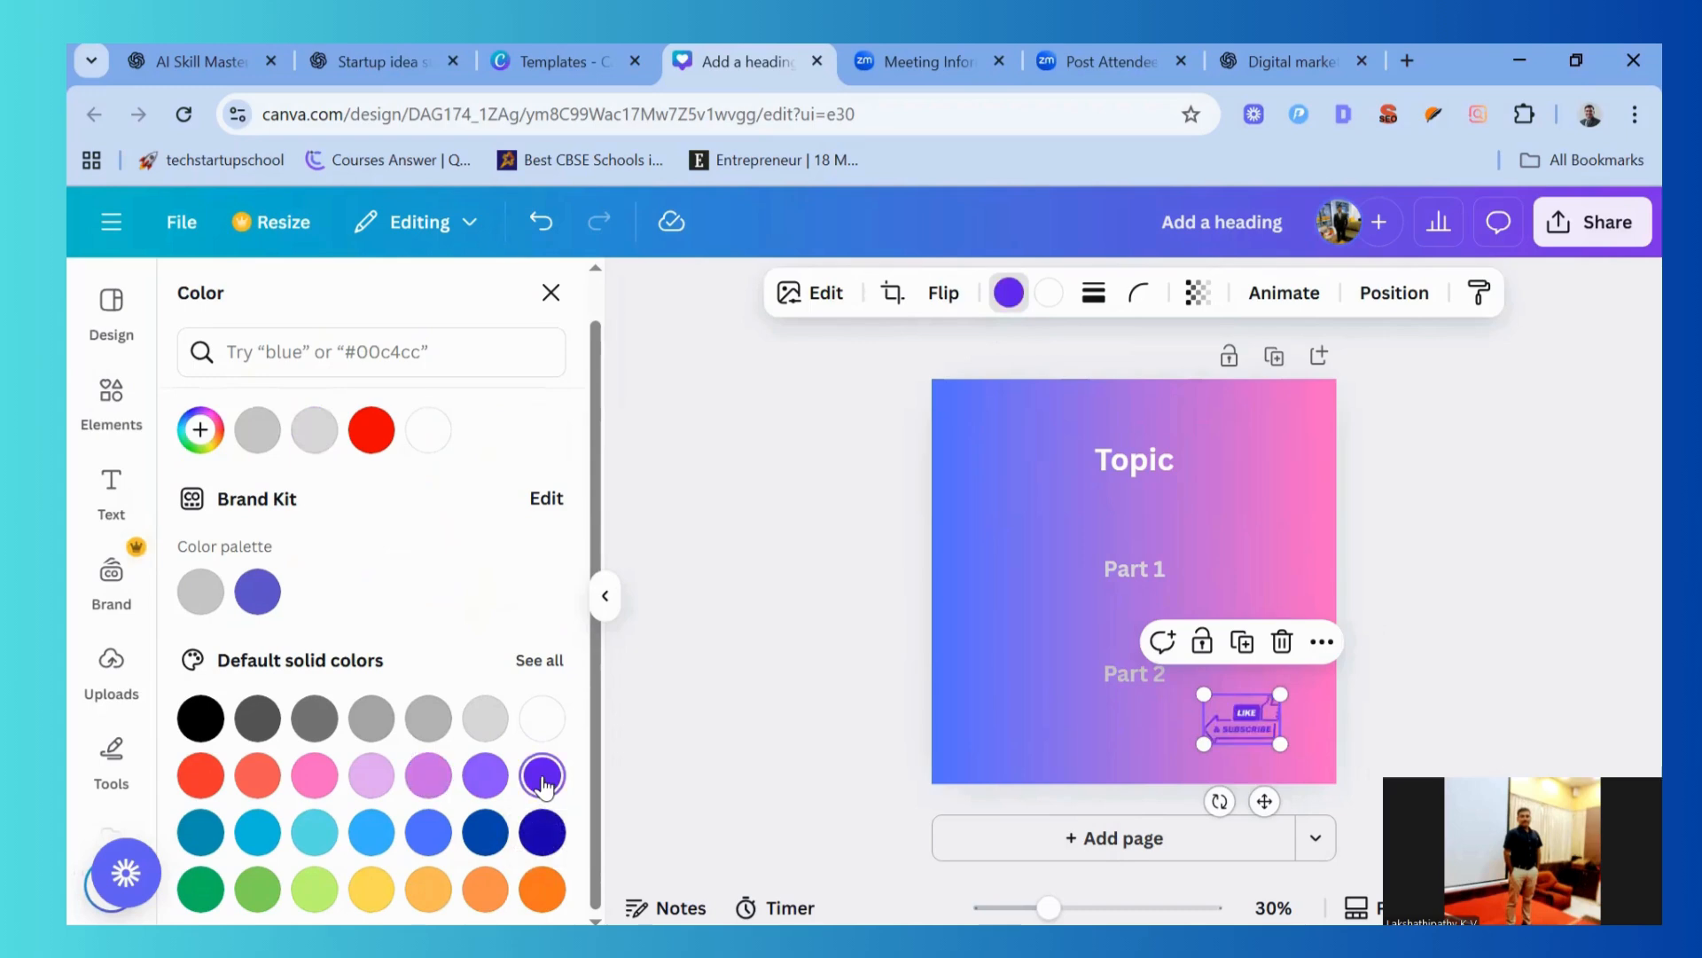
pyautogui.click(220, 771)
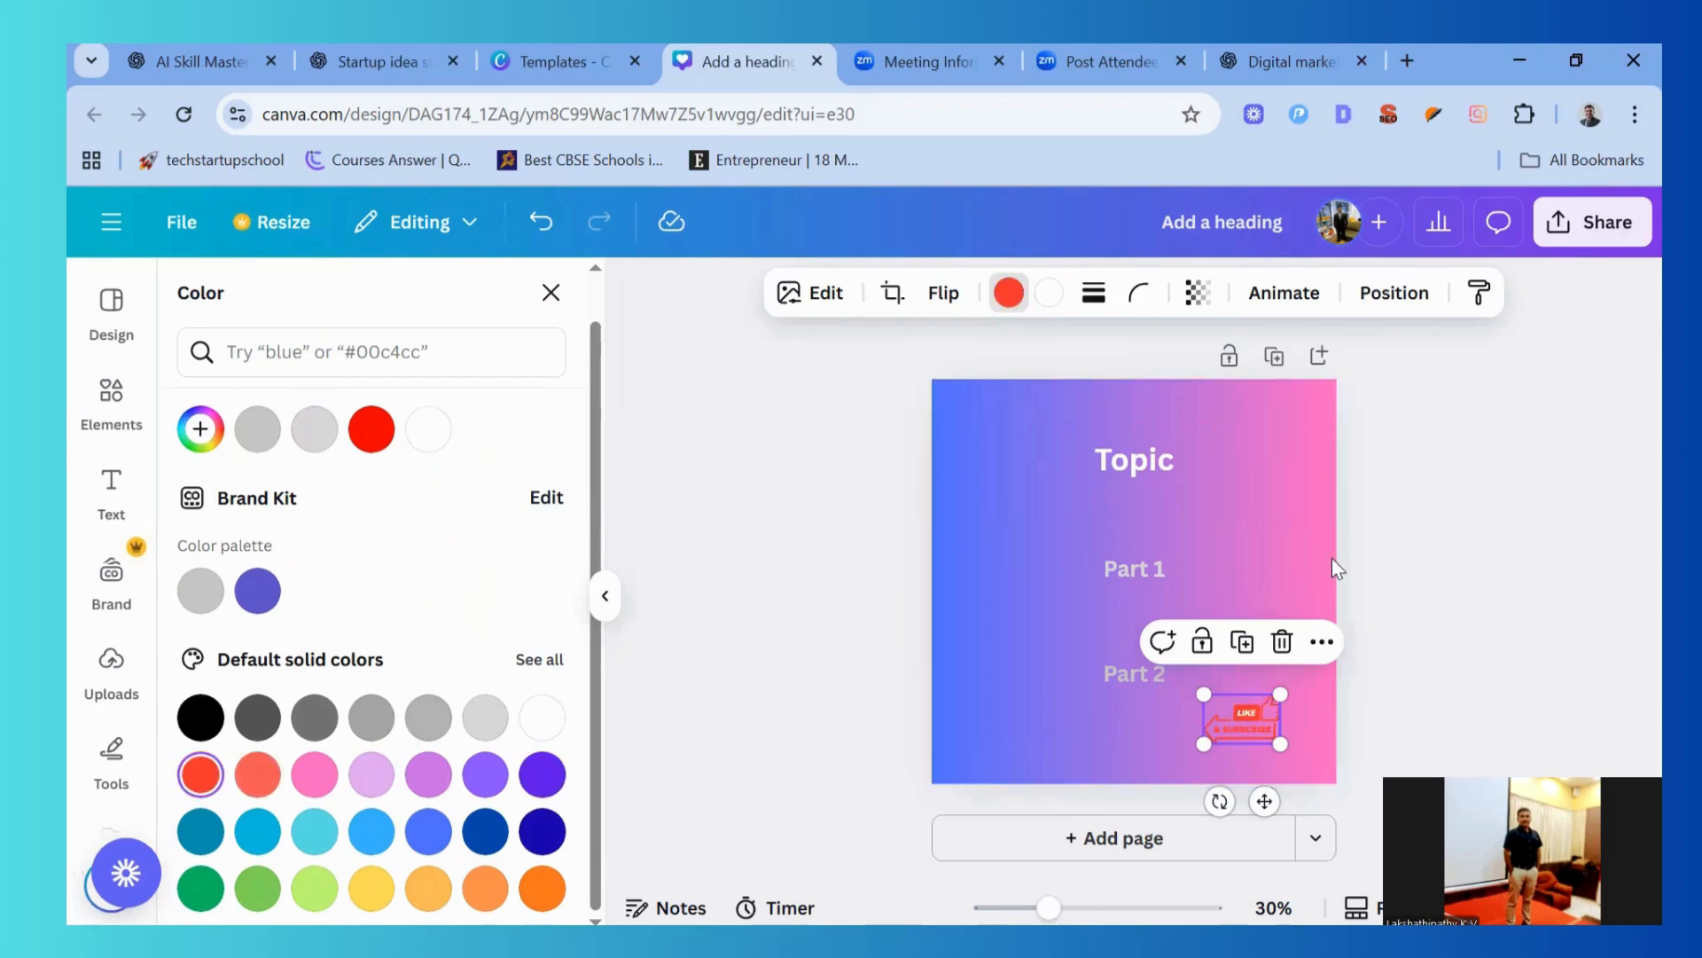
pyautogui.click(551, 292)
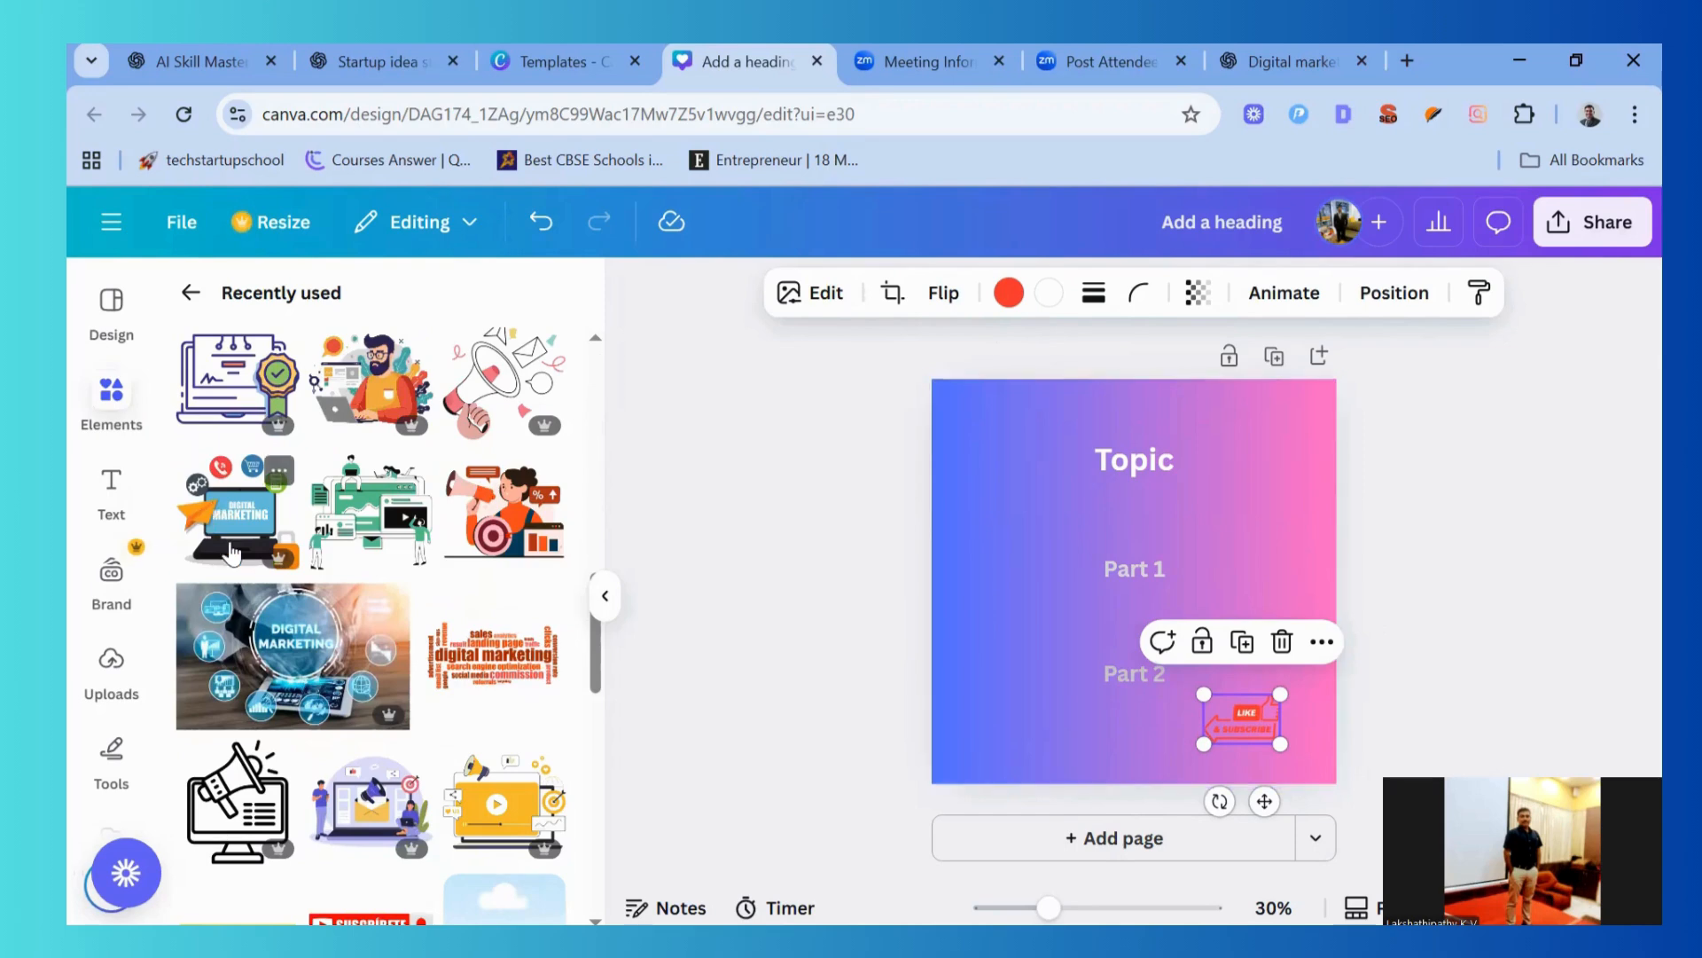
# Add the "Digital Marketing" laptop graphic, shrink it near the page's lower-left corner, and deselect it
pyautogui.click(223, 536)
pyautogui.moveTo(1147, 601); pyautogui.dragTo(1051, 721)
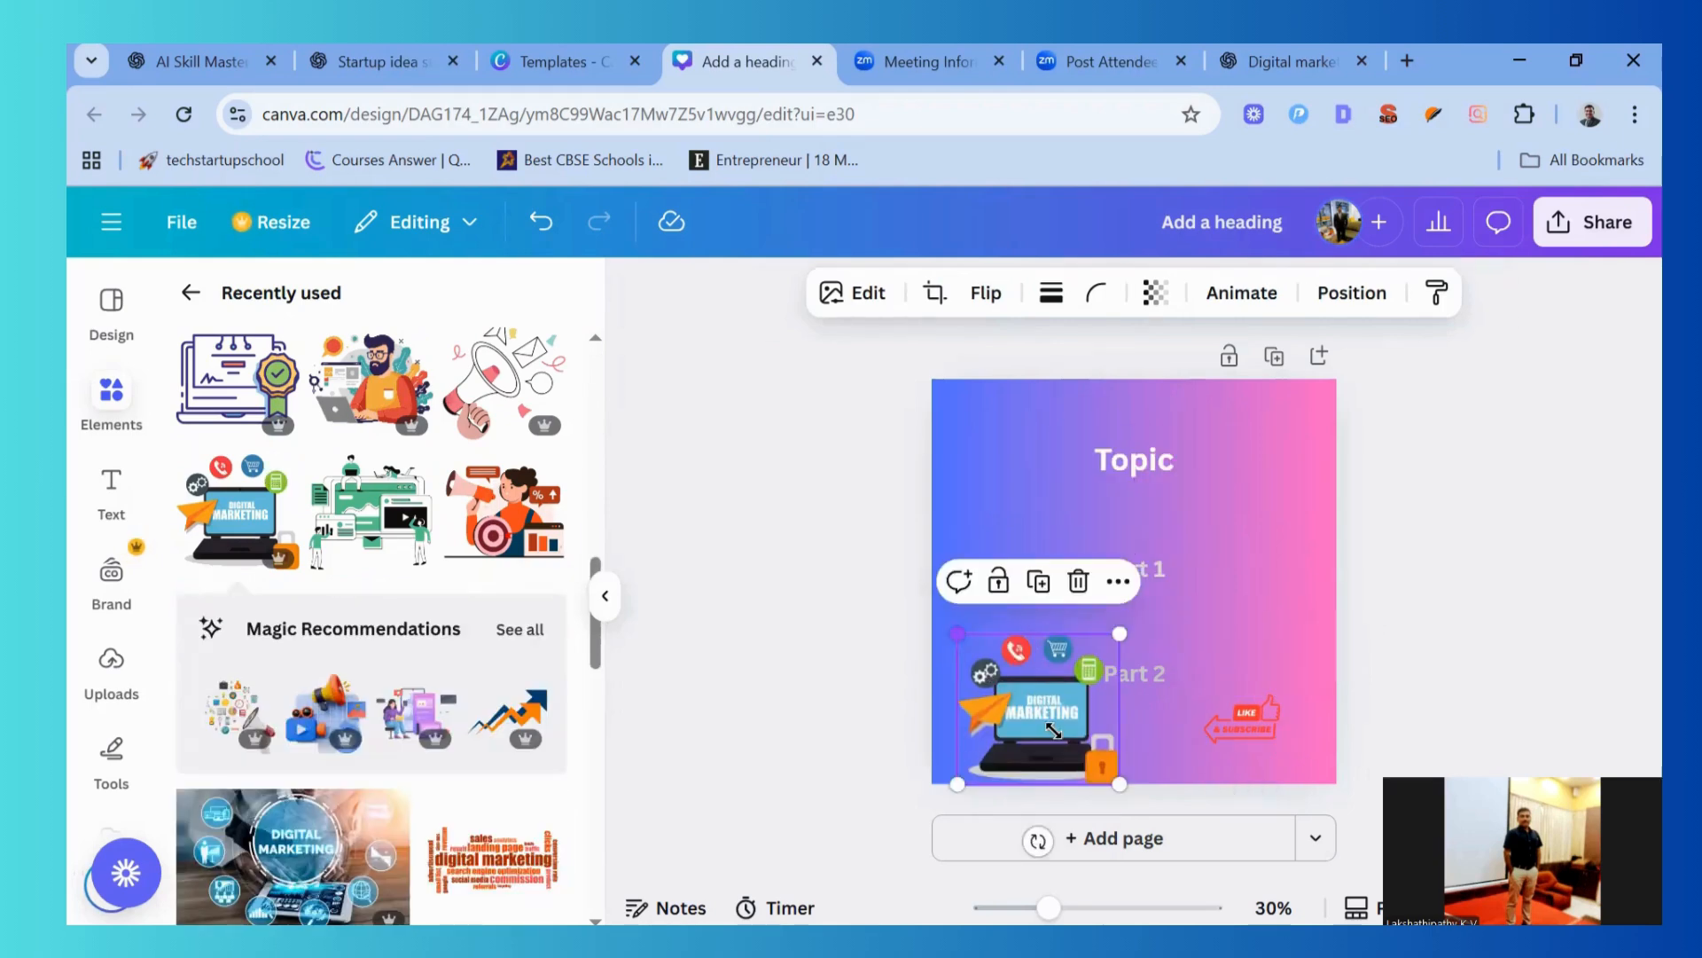
pyautogui.moveTo(957, 634); pyautogui.dragTo(1001, 714)
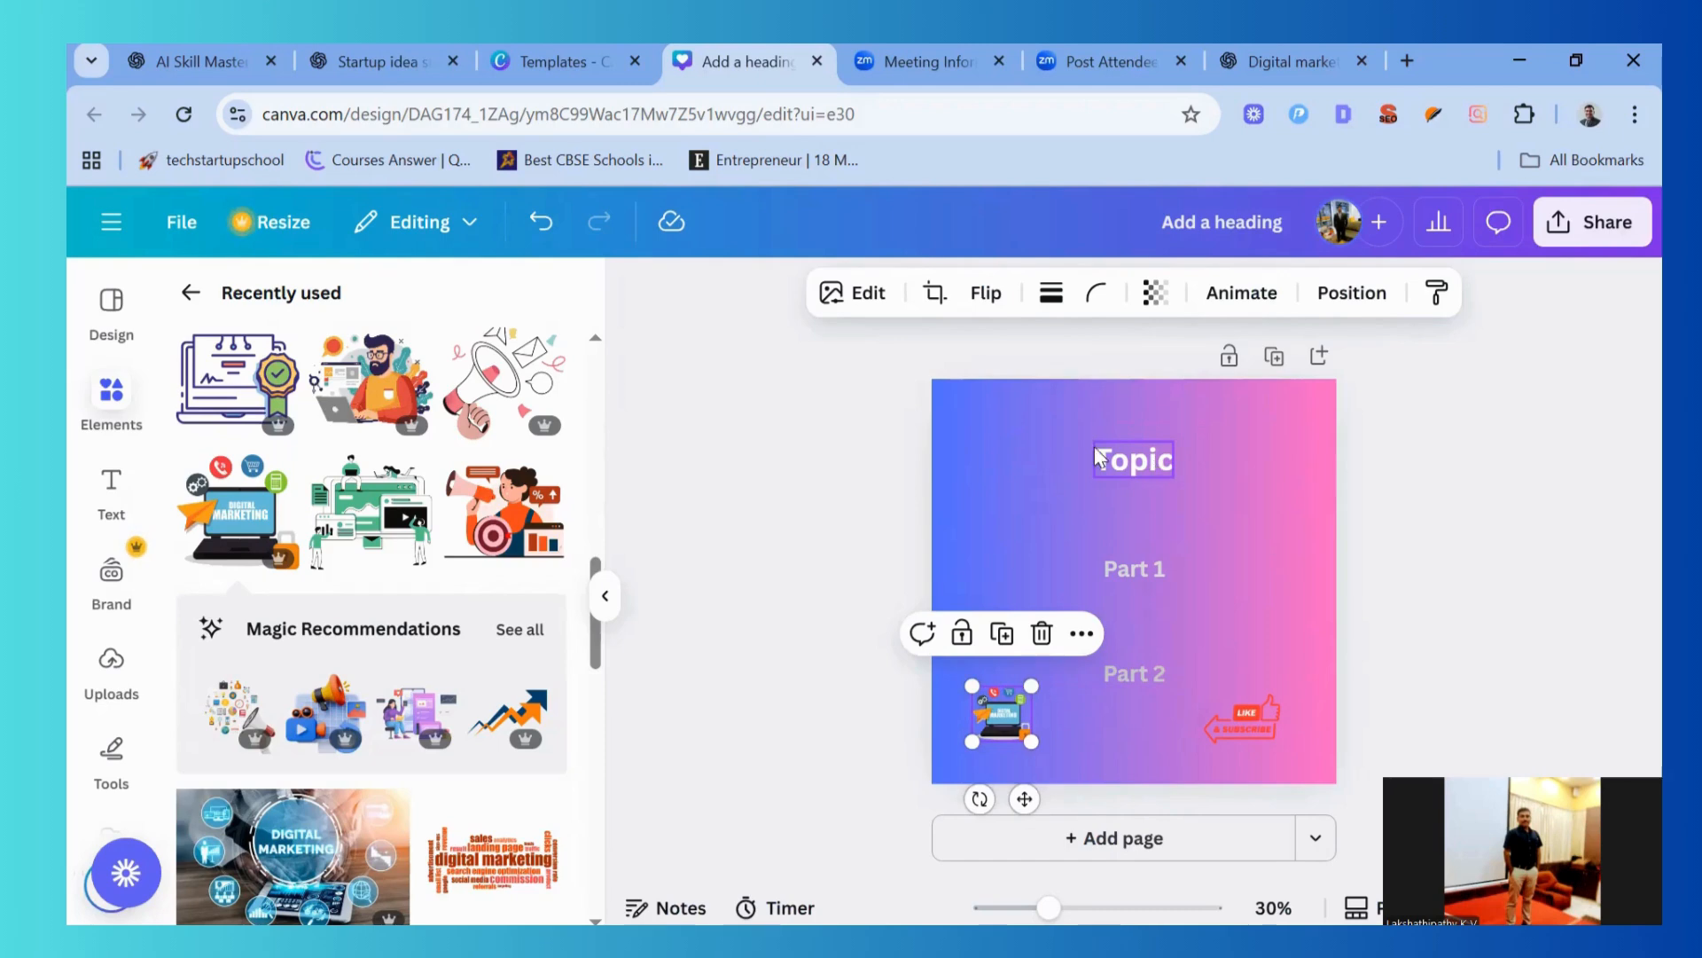
pyautogui.click(1488, 453)
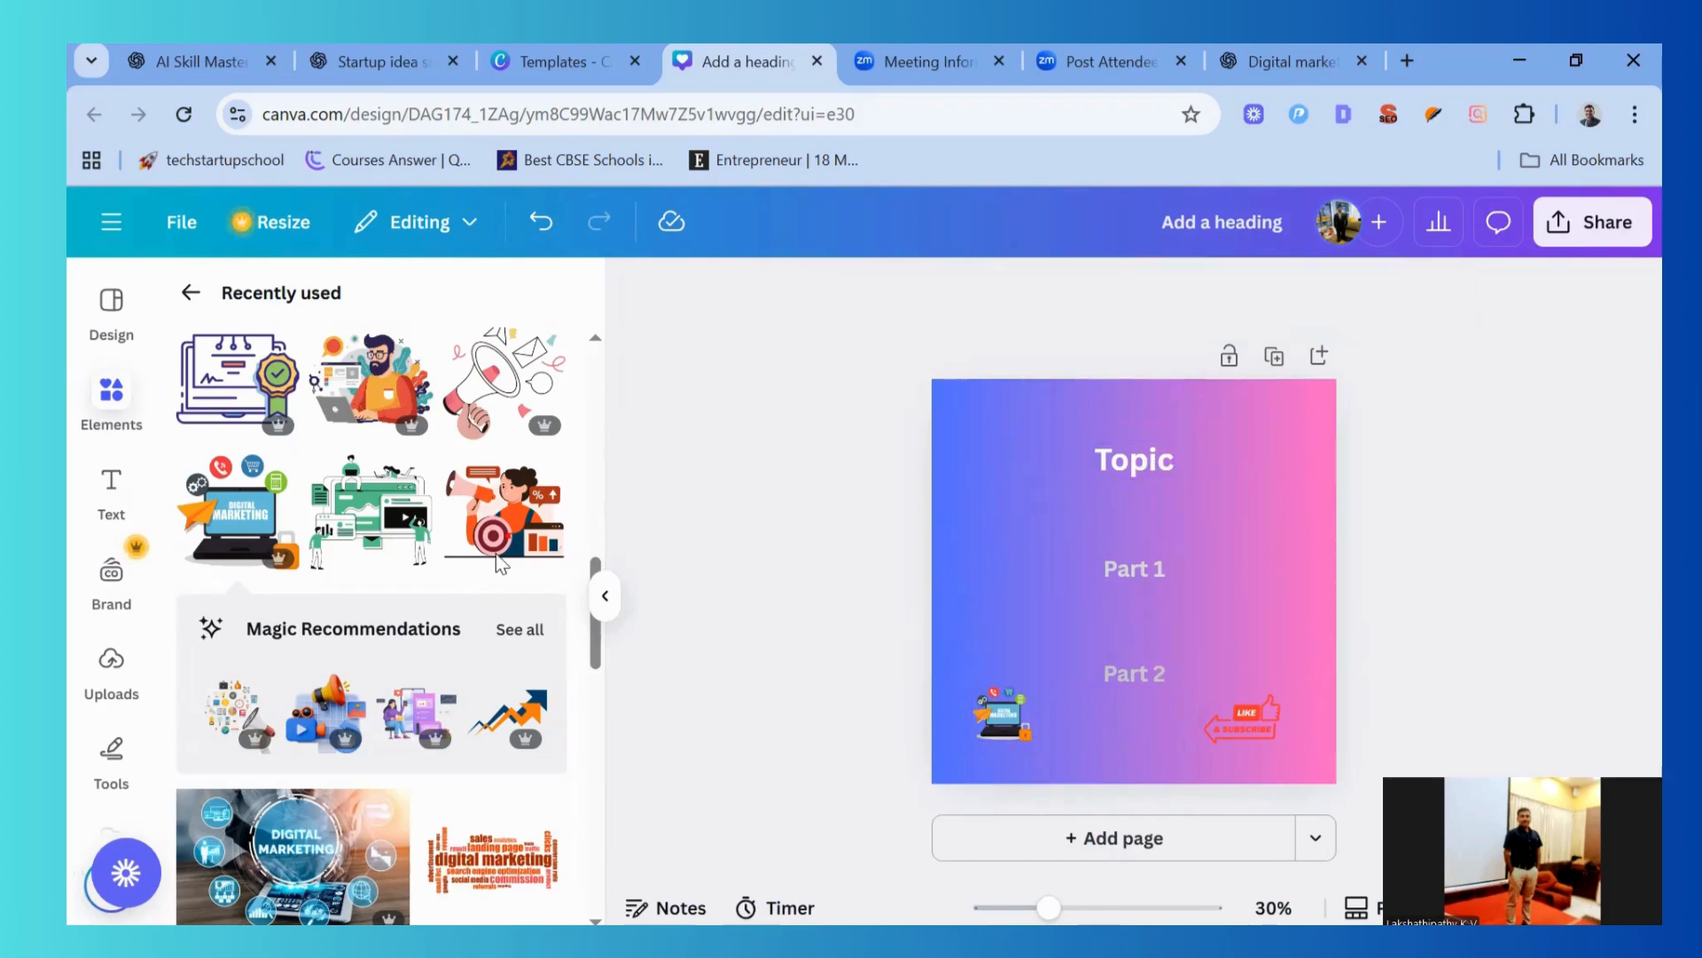
# Open the list of Canva apps to locate Bulk create, leaving the "Topic" text deselected
pyautogui.click(1142, 466)
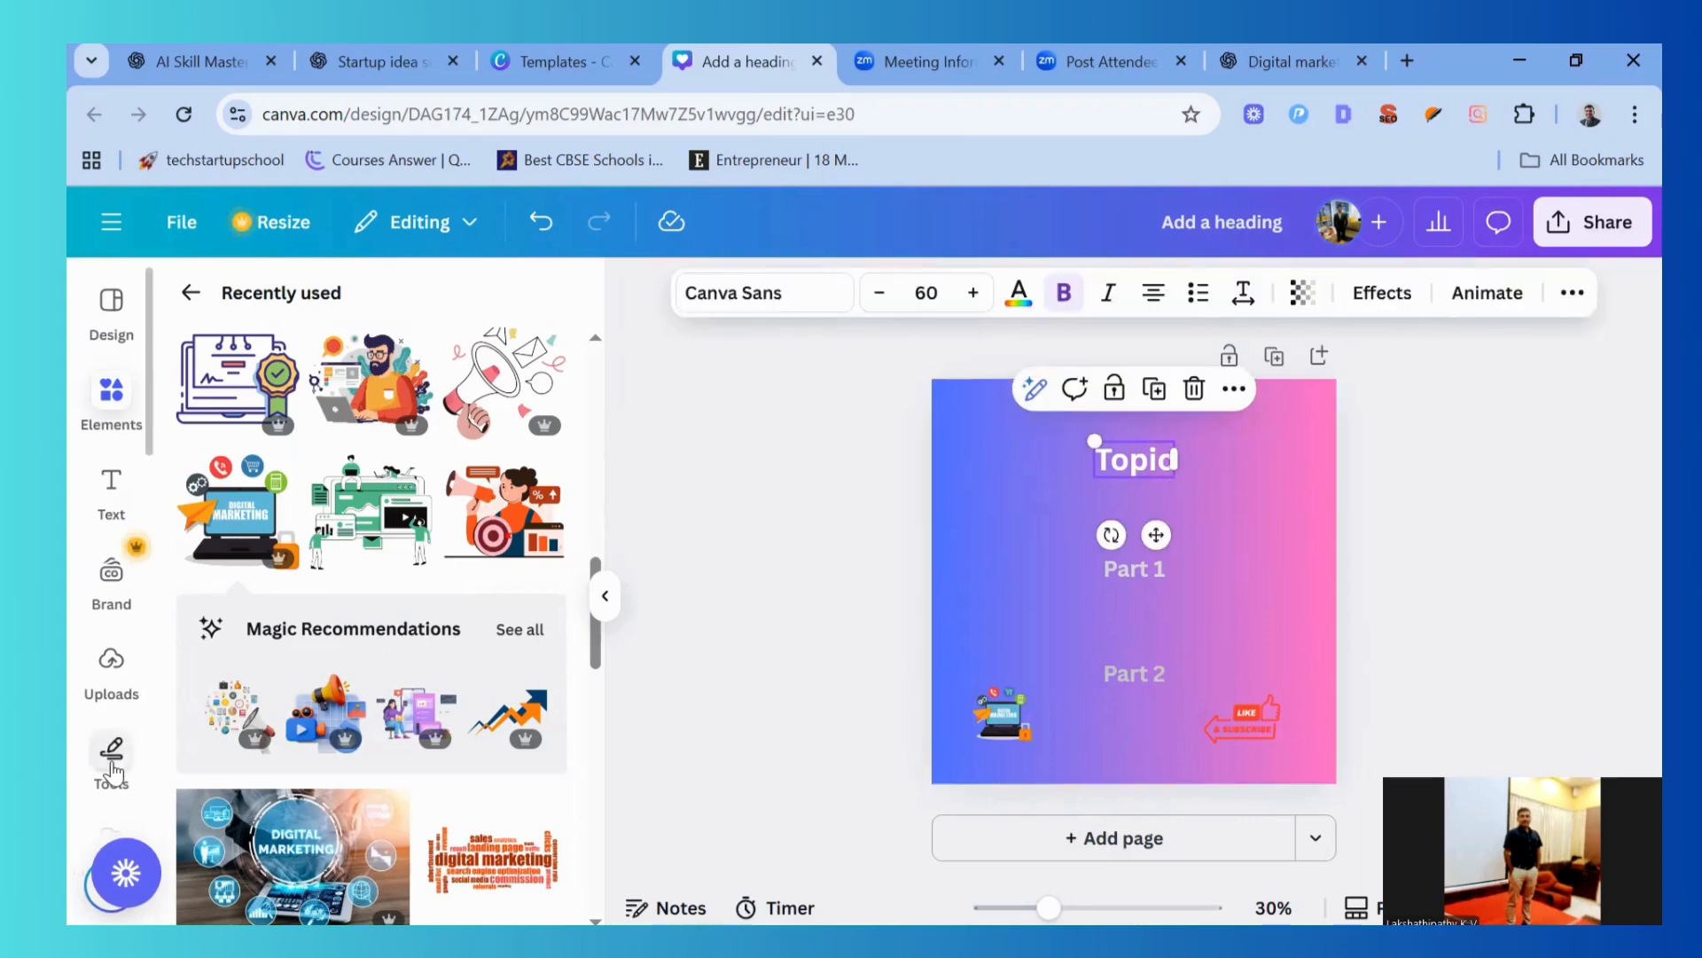
pyautogui.scroll(-3, 113, 772)
pyautogui.click(112, 683)
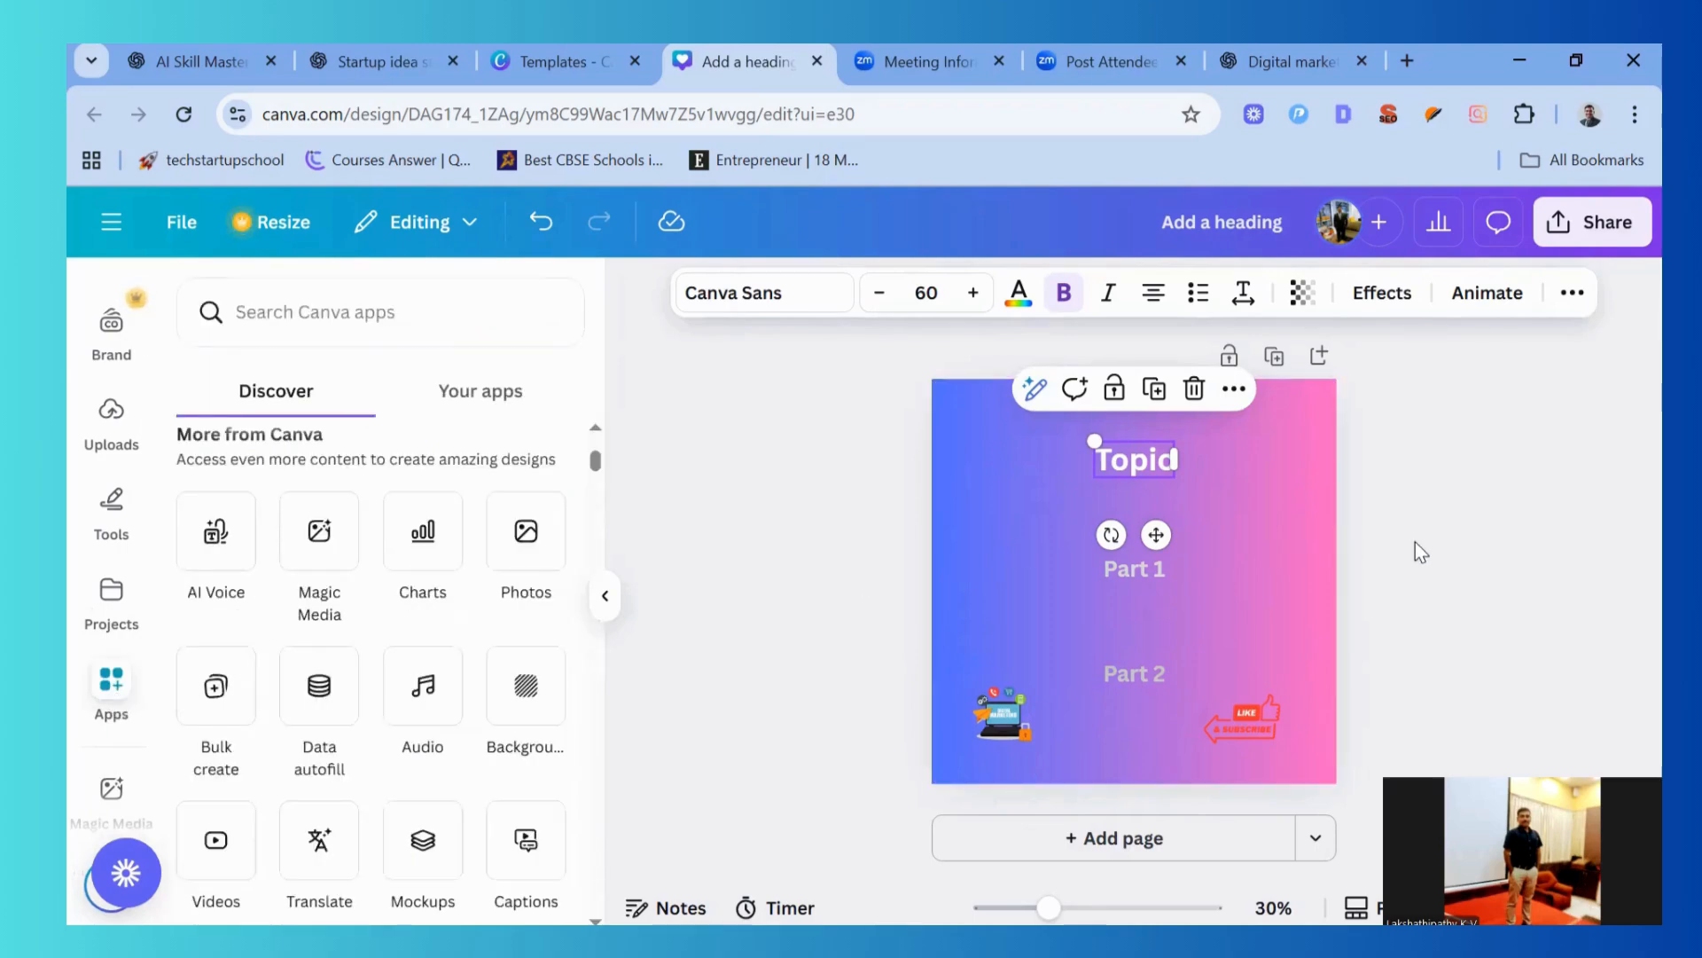
pyautogui.click(1449, 554)
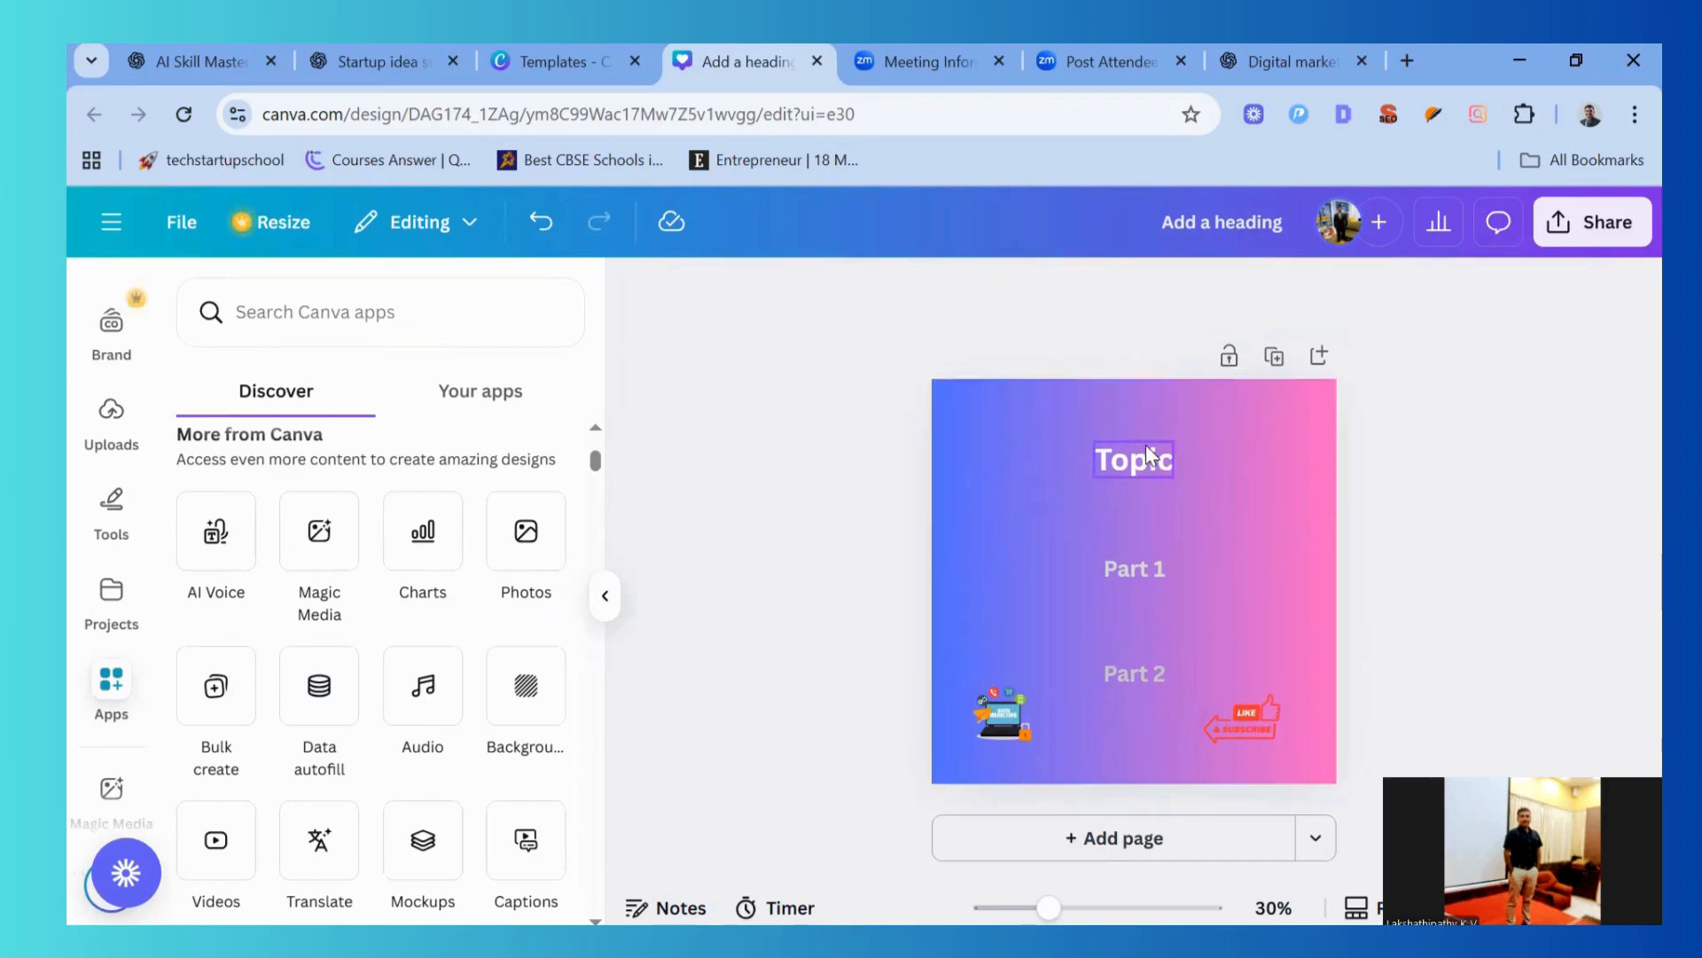
pyautogui.scroll(-4, 301, 679)
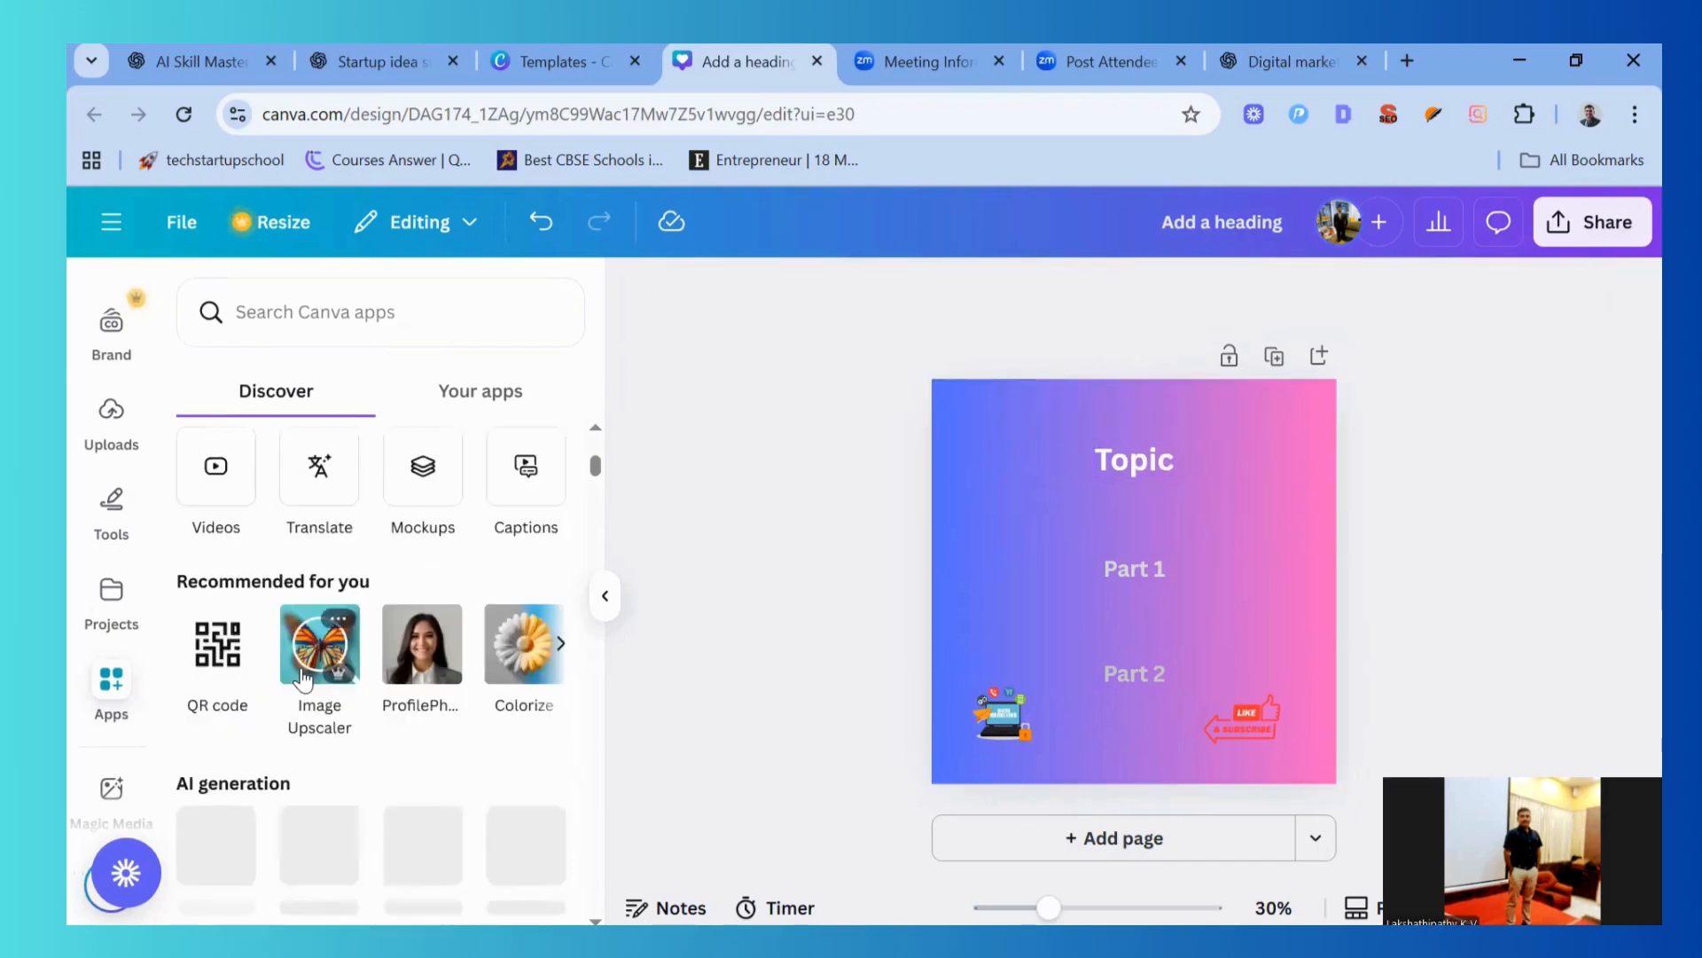
pyautogui.scroll(4, 302, 678)
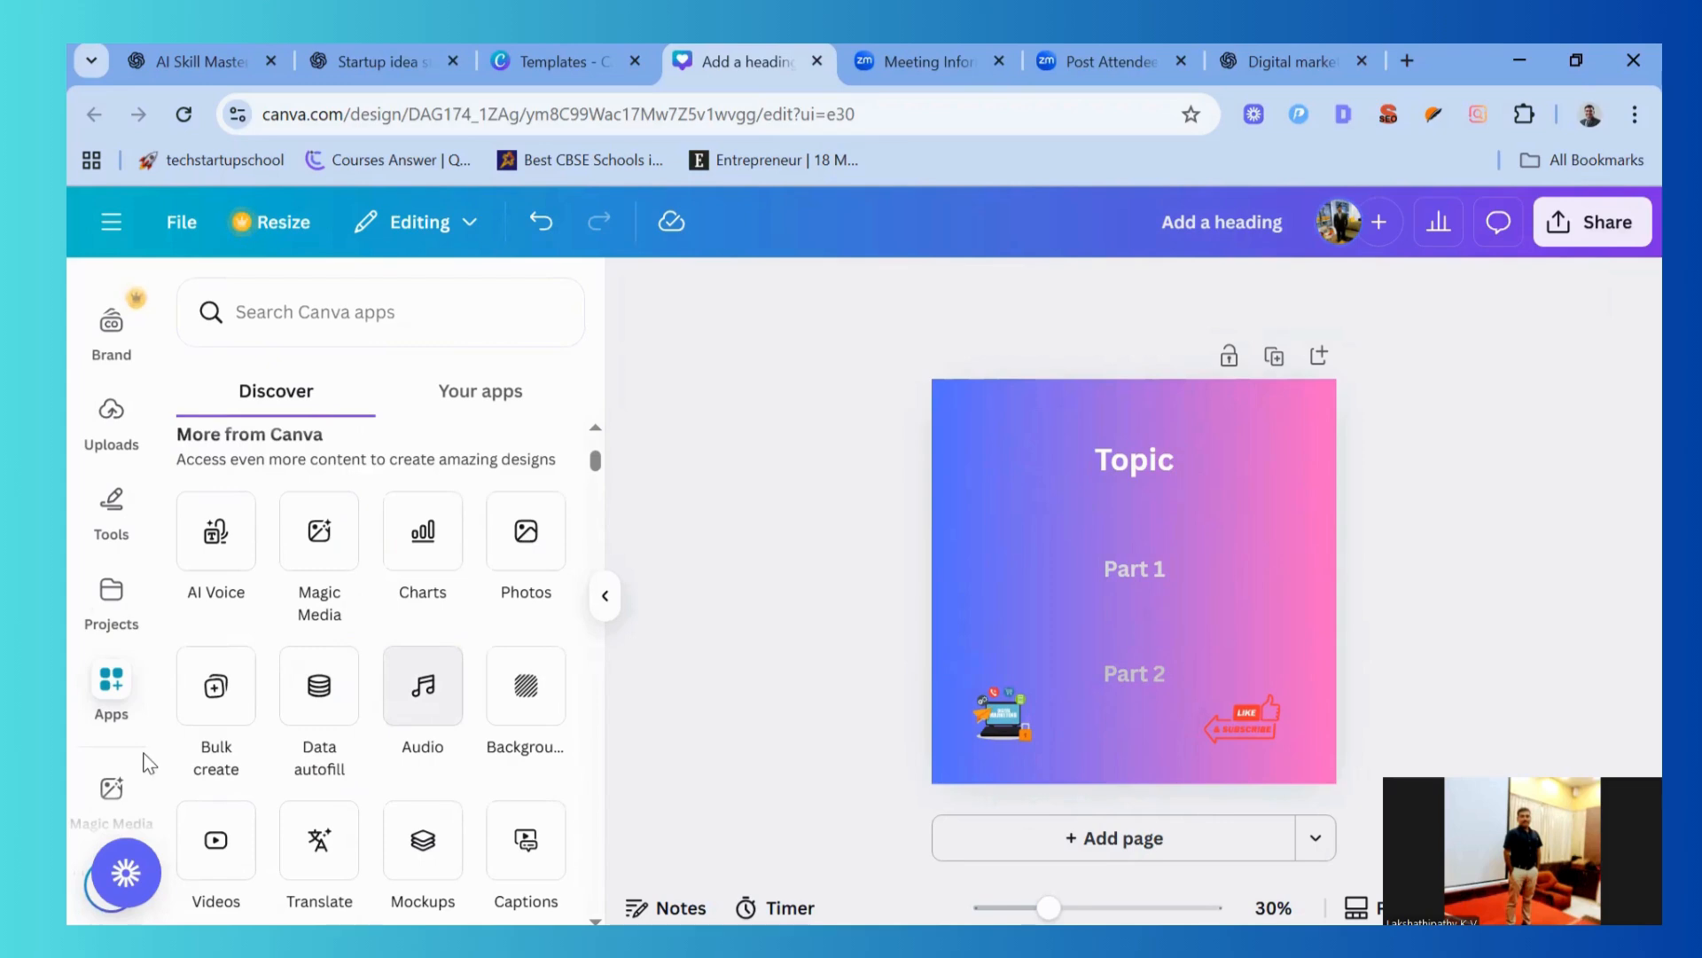
pyautogui.click(1137, 467)
pyautogui.rightClick(1136, 463)
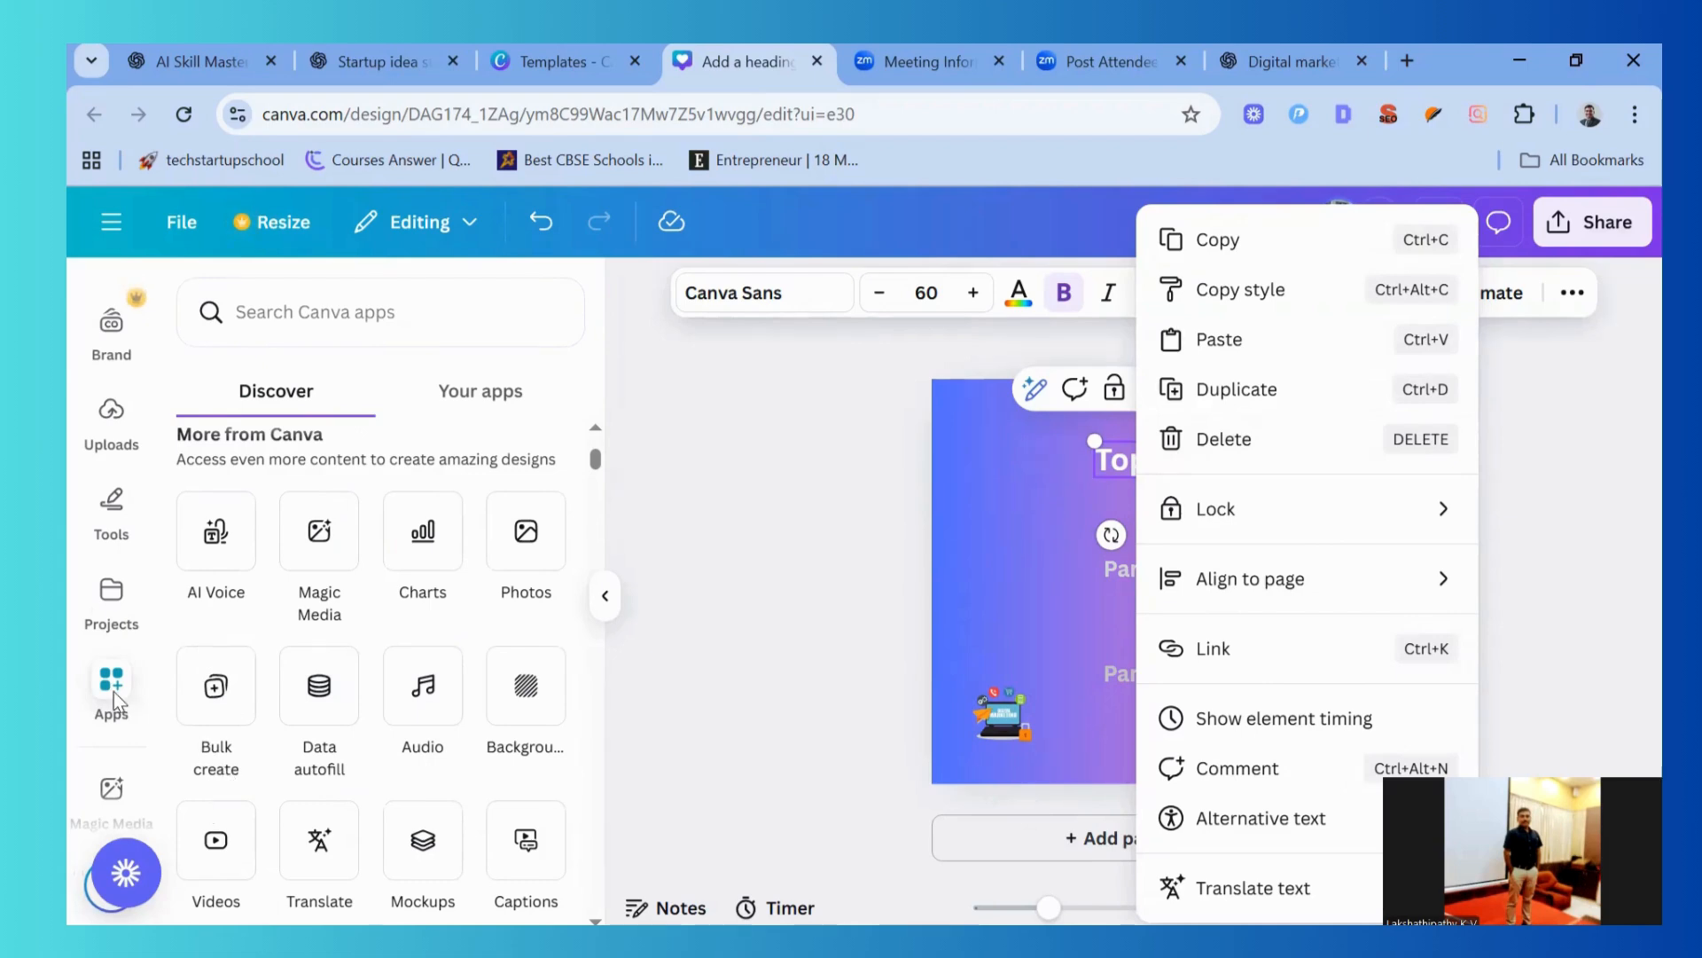
pyautogui.click(822, 733)
pyautogui.click(1015, 526)
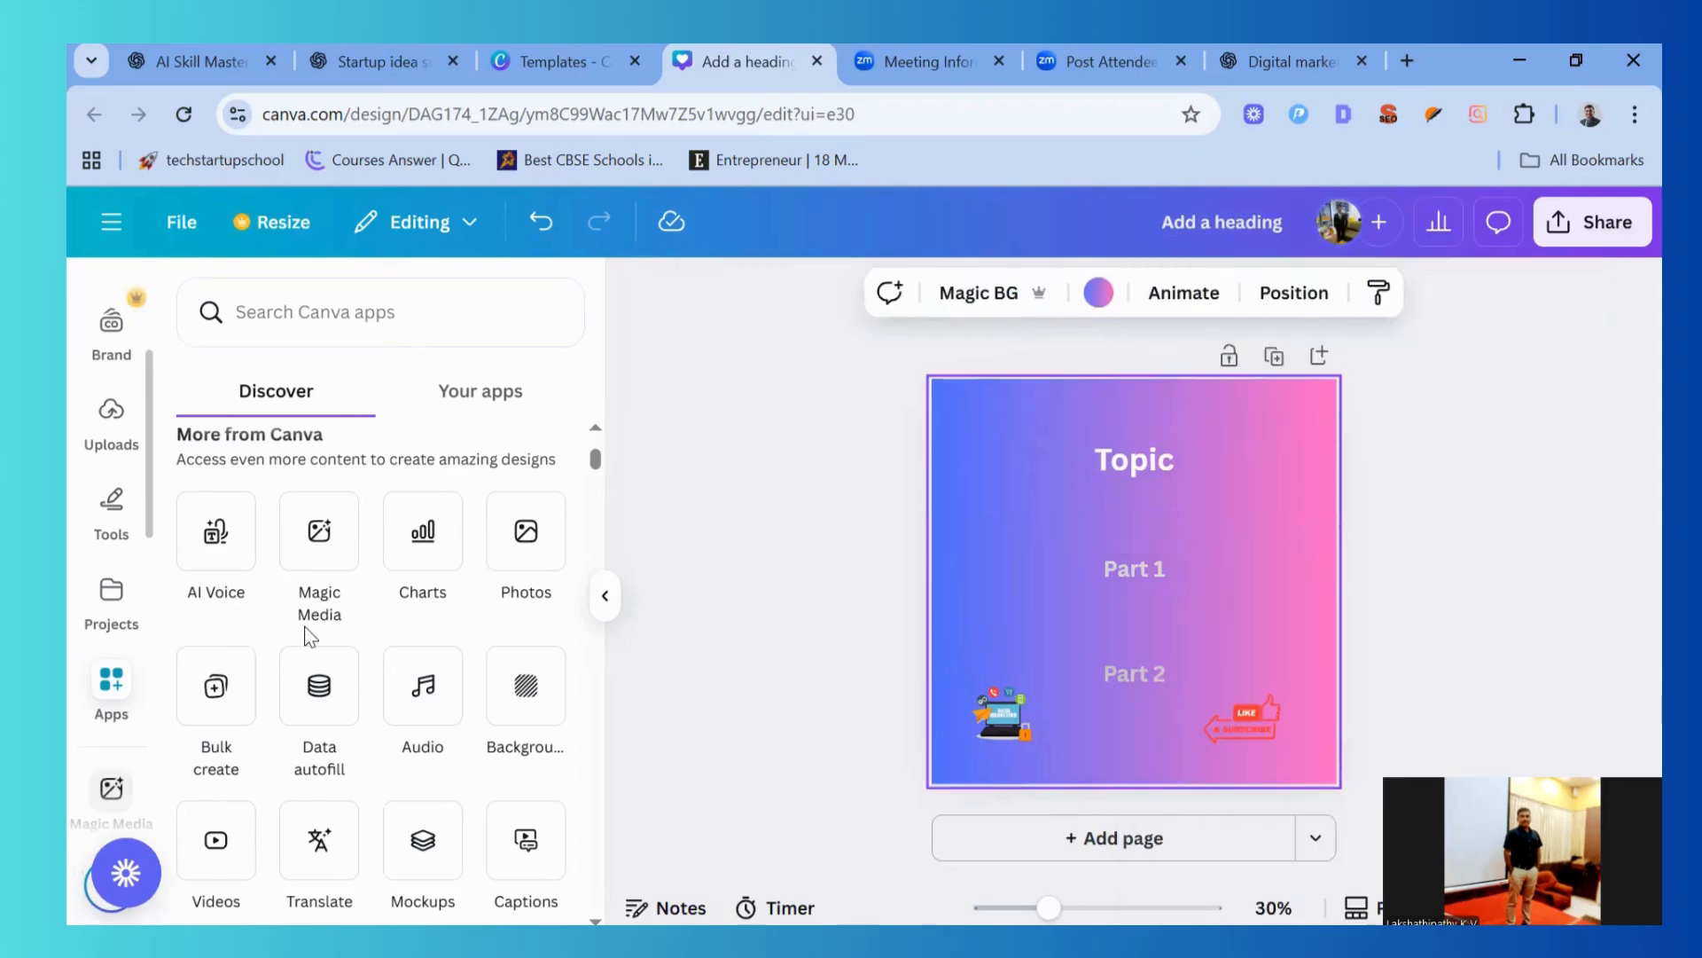
# Reopen Bulk create and continue from the connected data fields to applying the data
pyautogui.click(233, 706)
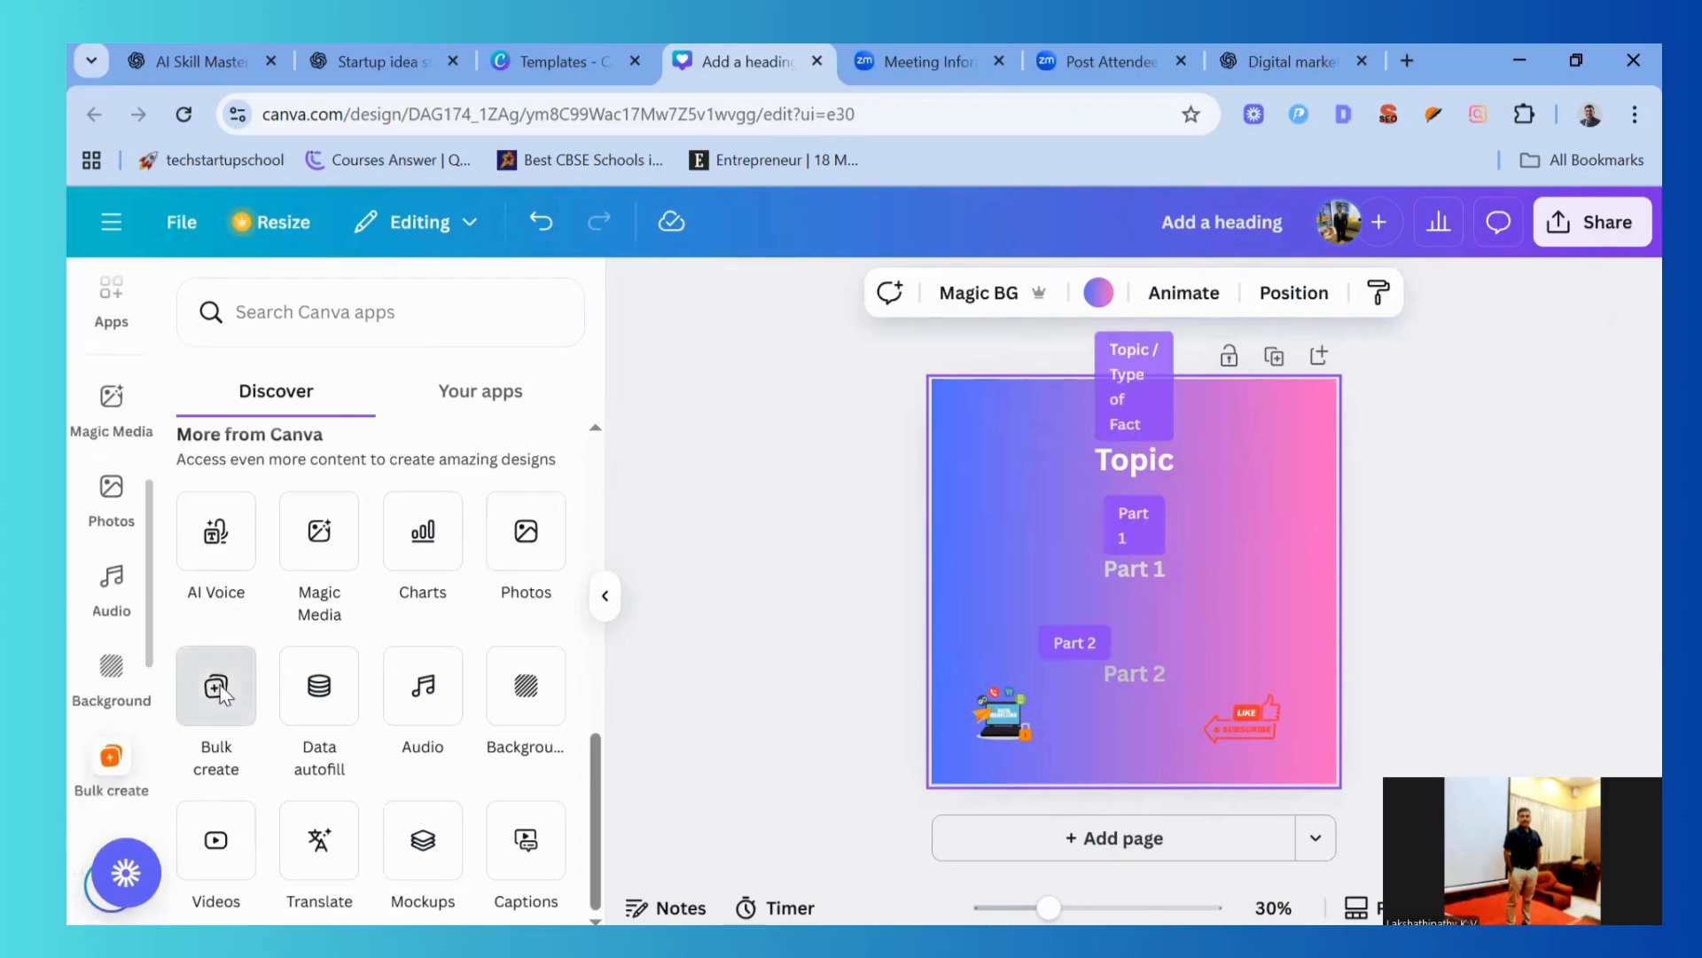
pyautogui.scroll(-1, 456, 712)
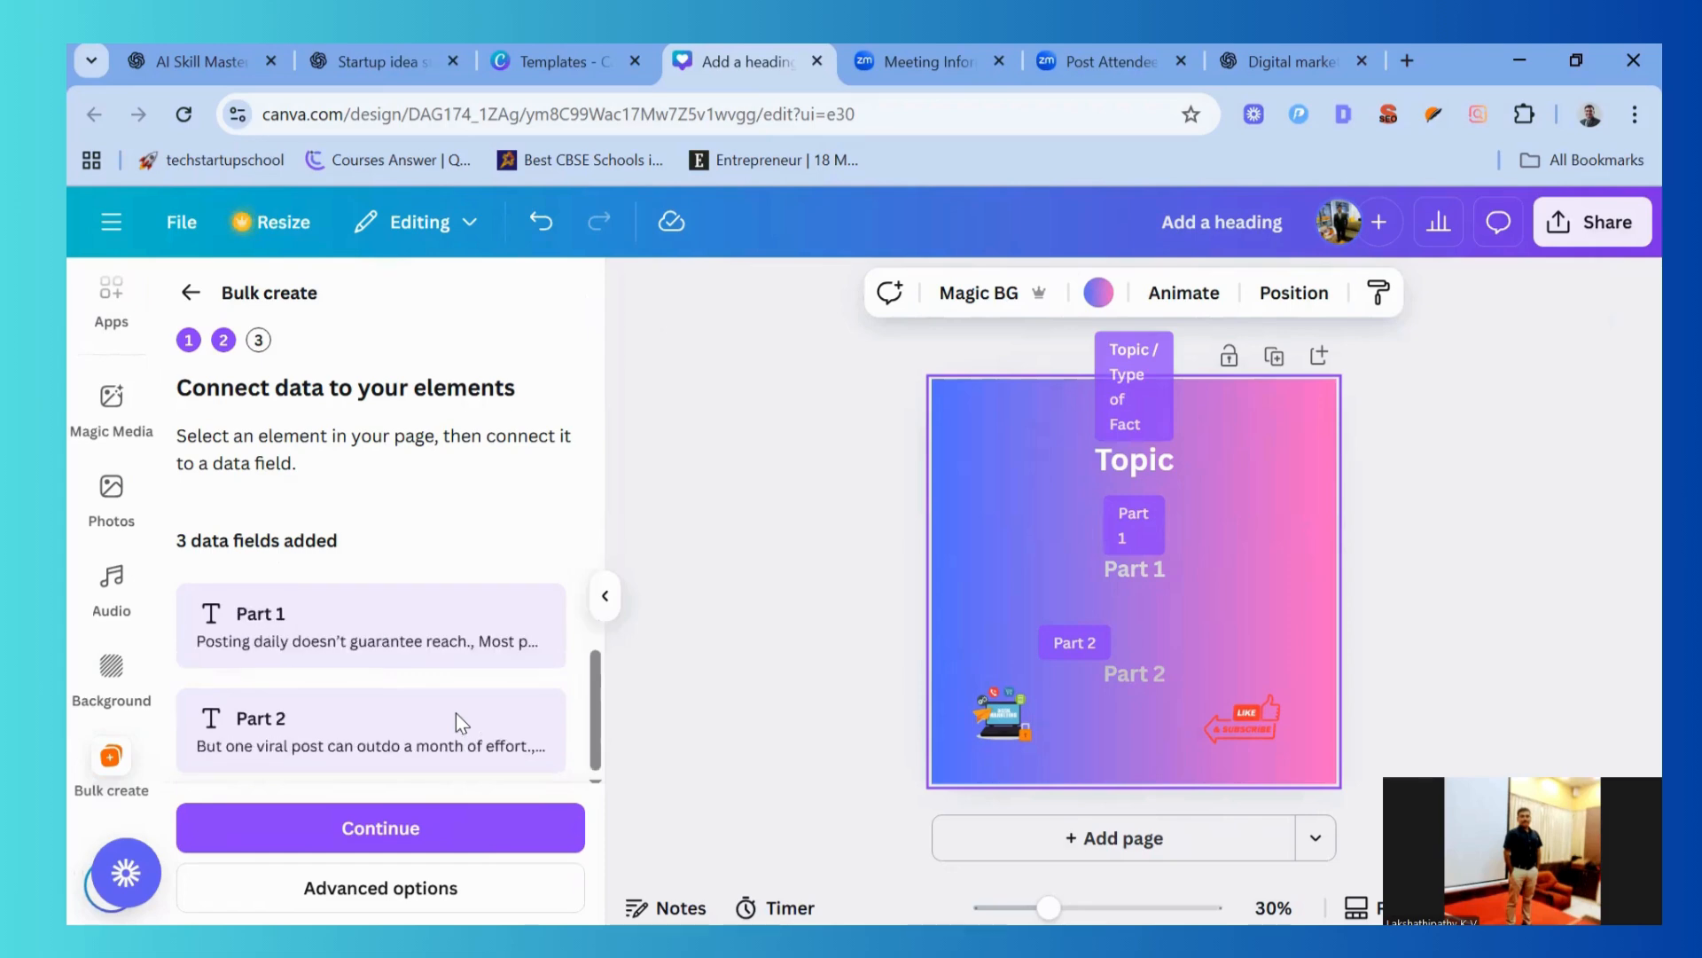
pyautogui.click(334, 804)
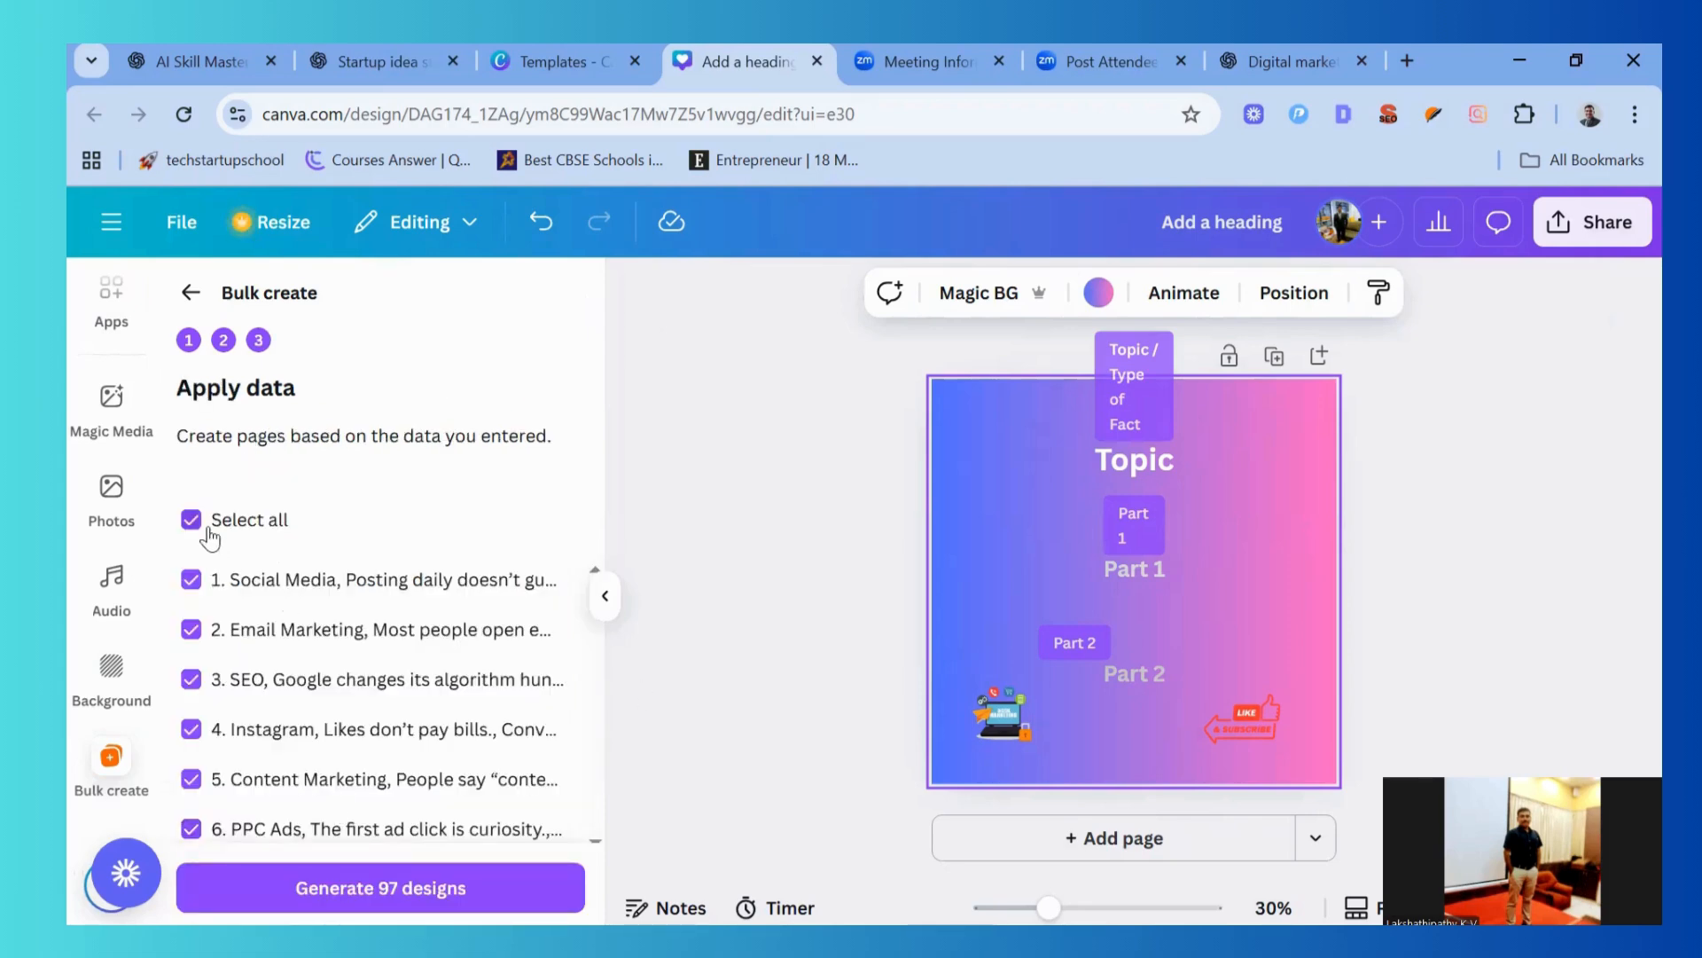
# Exclude all data rows from generation except row 1, "Social Media", and check the list through to its end
pyautogui.click(192, 521)
pyautogui.click(192, 580)
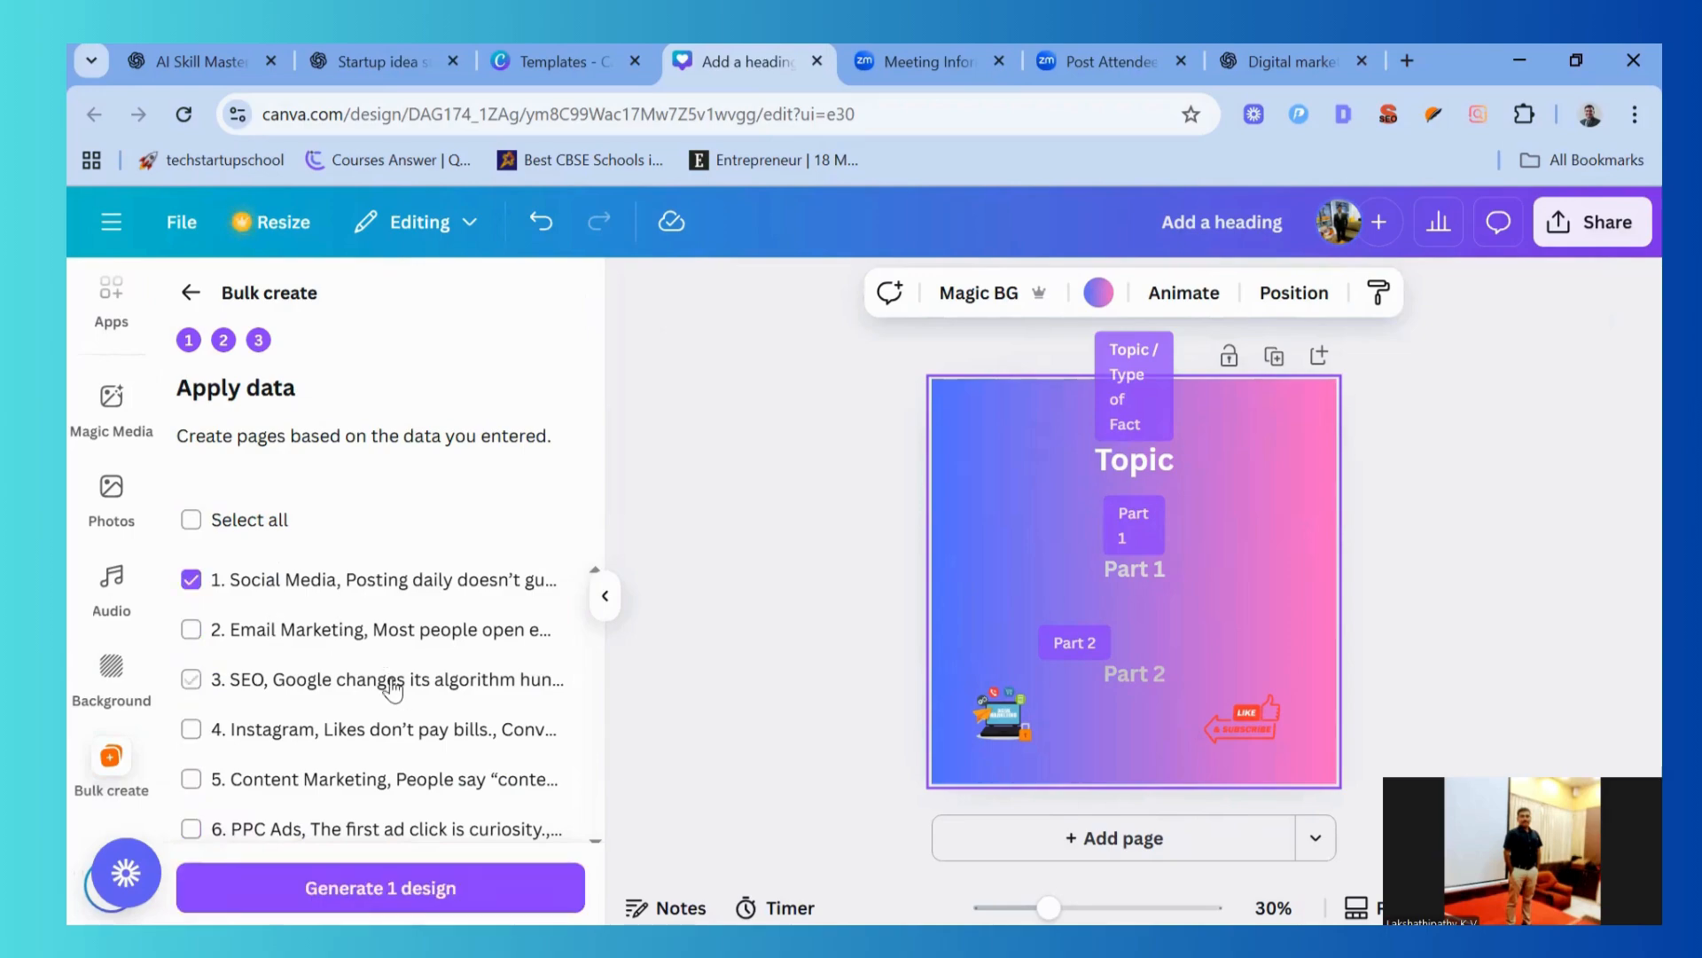
pyautogui.scroll(-3, 296, 794)
pyautogui.scroll(-20, 296, 794)
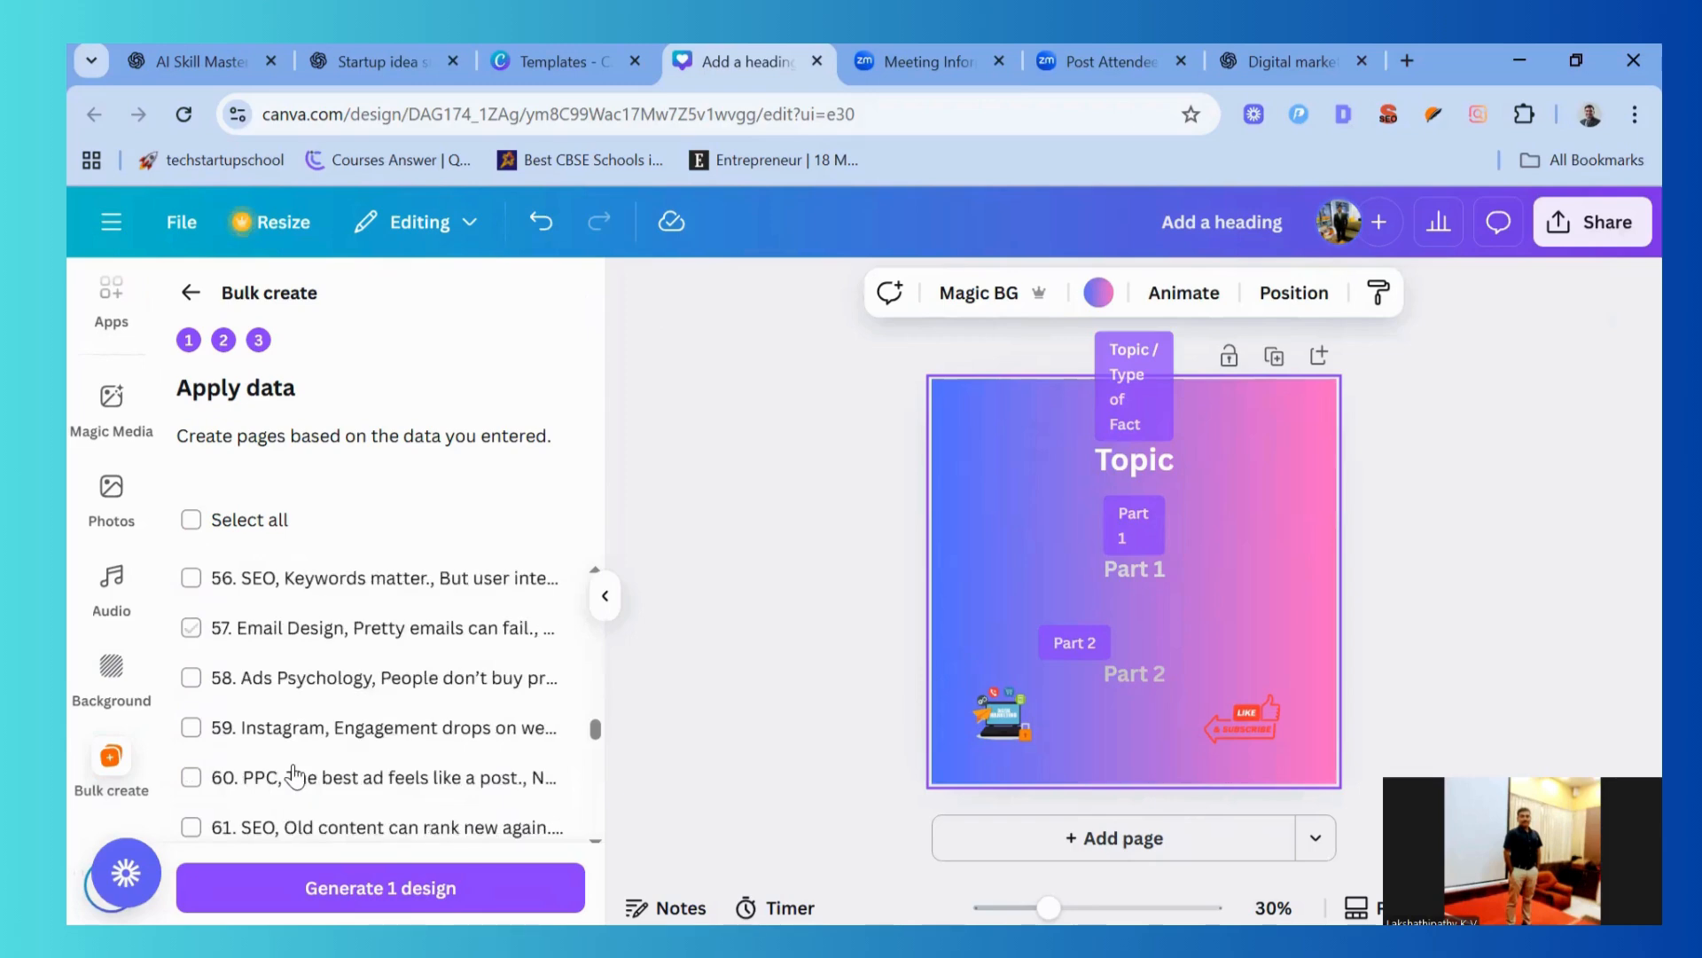
pyautogui.scroll(-6, 296, 768)
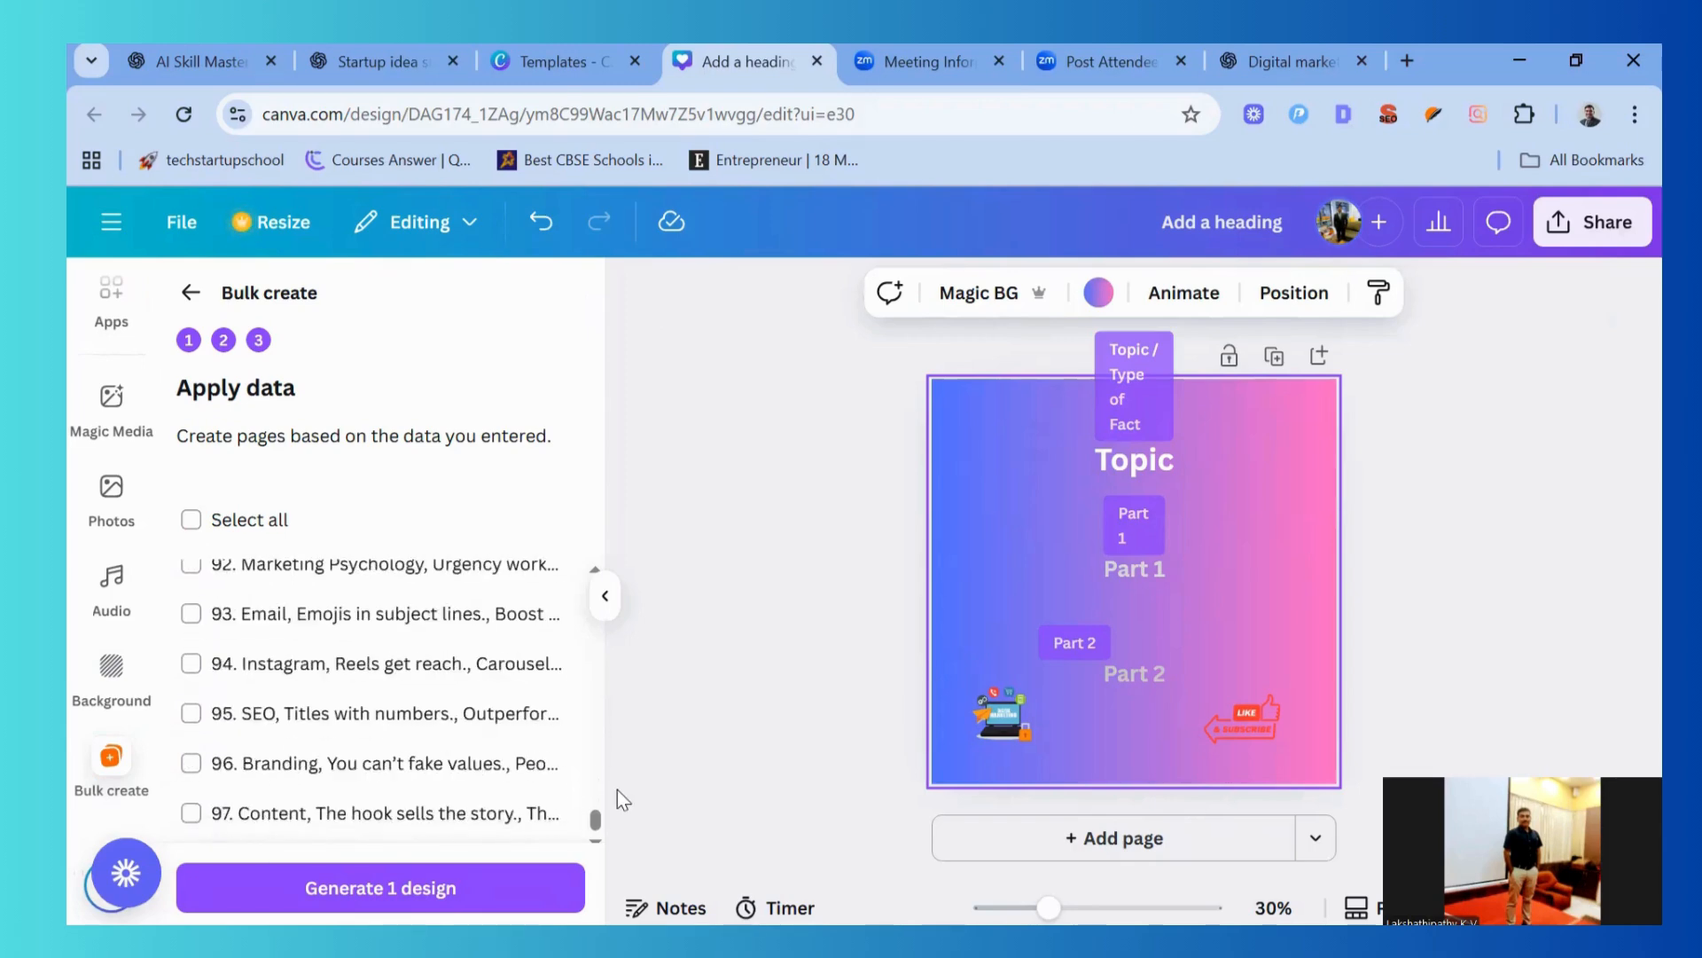
# Generate the design for the chosen "Social Media" row and open the created design
pyautogui.click(401, 887)
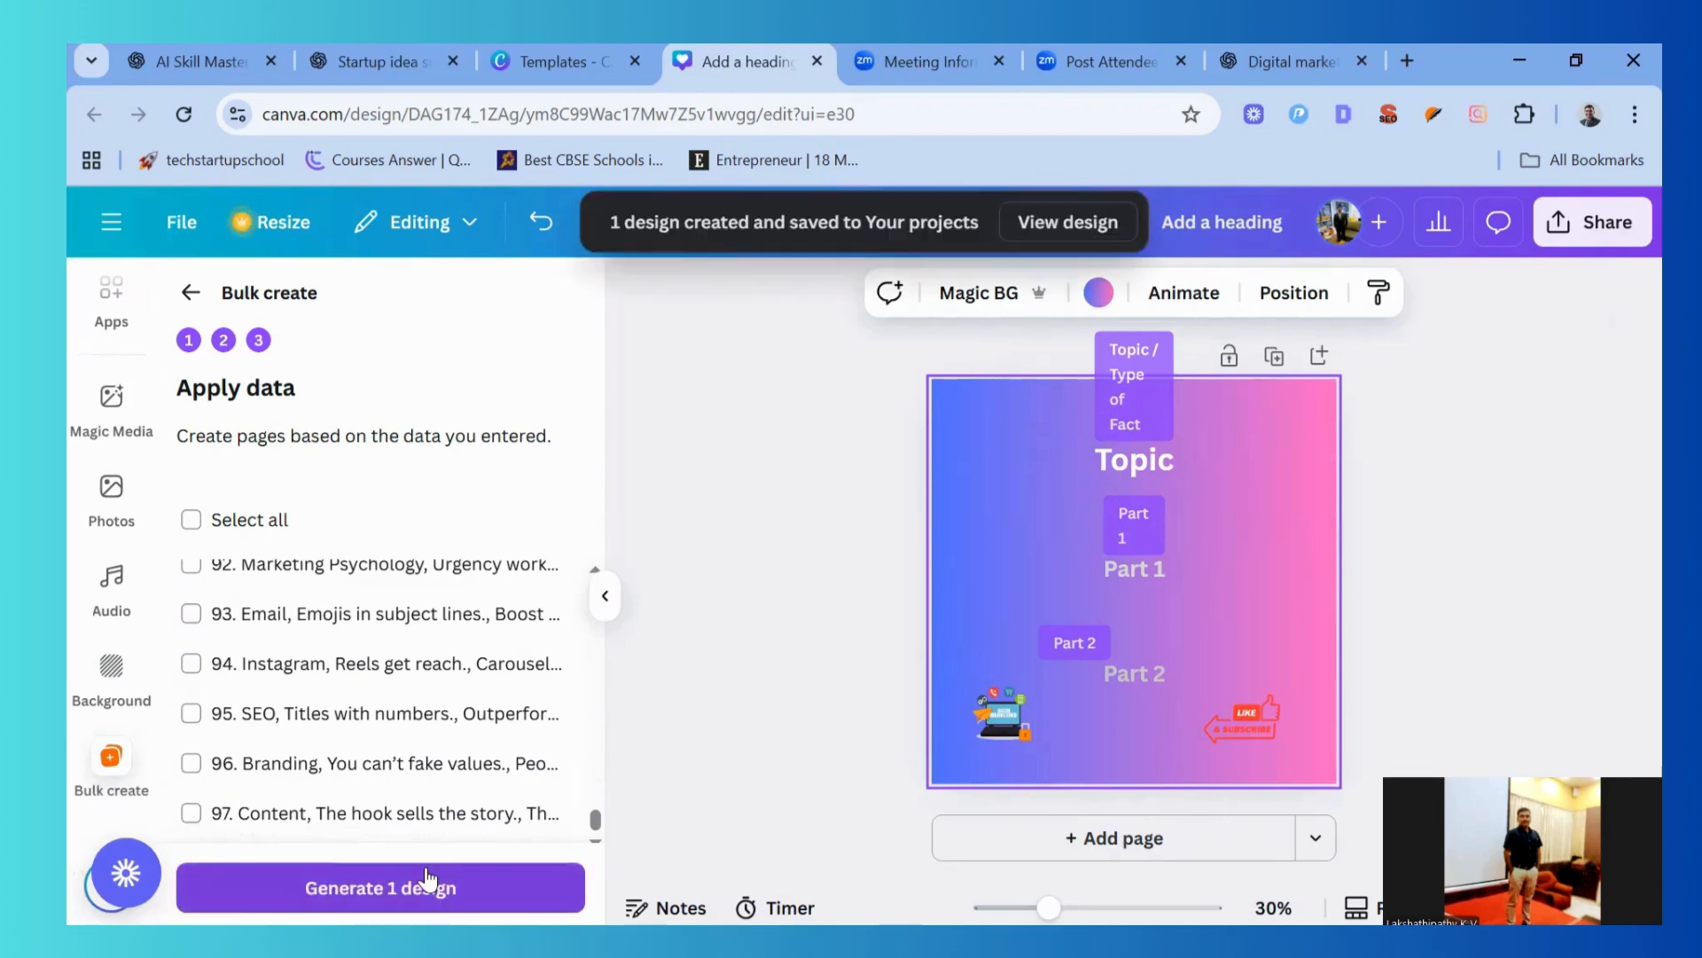
pyautogui.click(1011, 235)
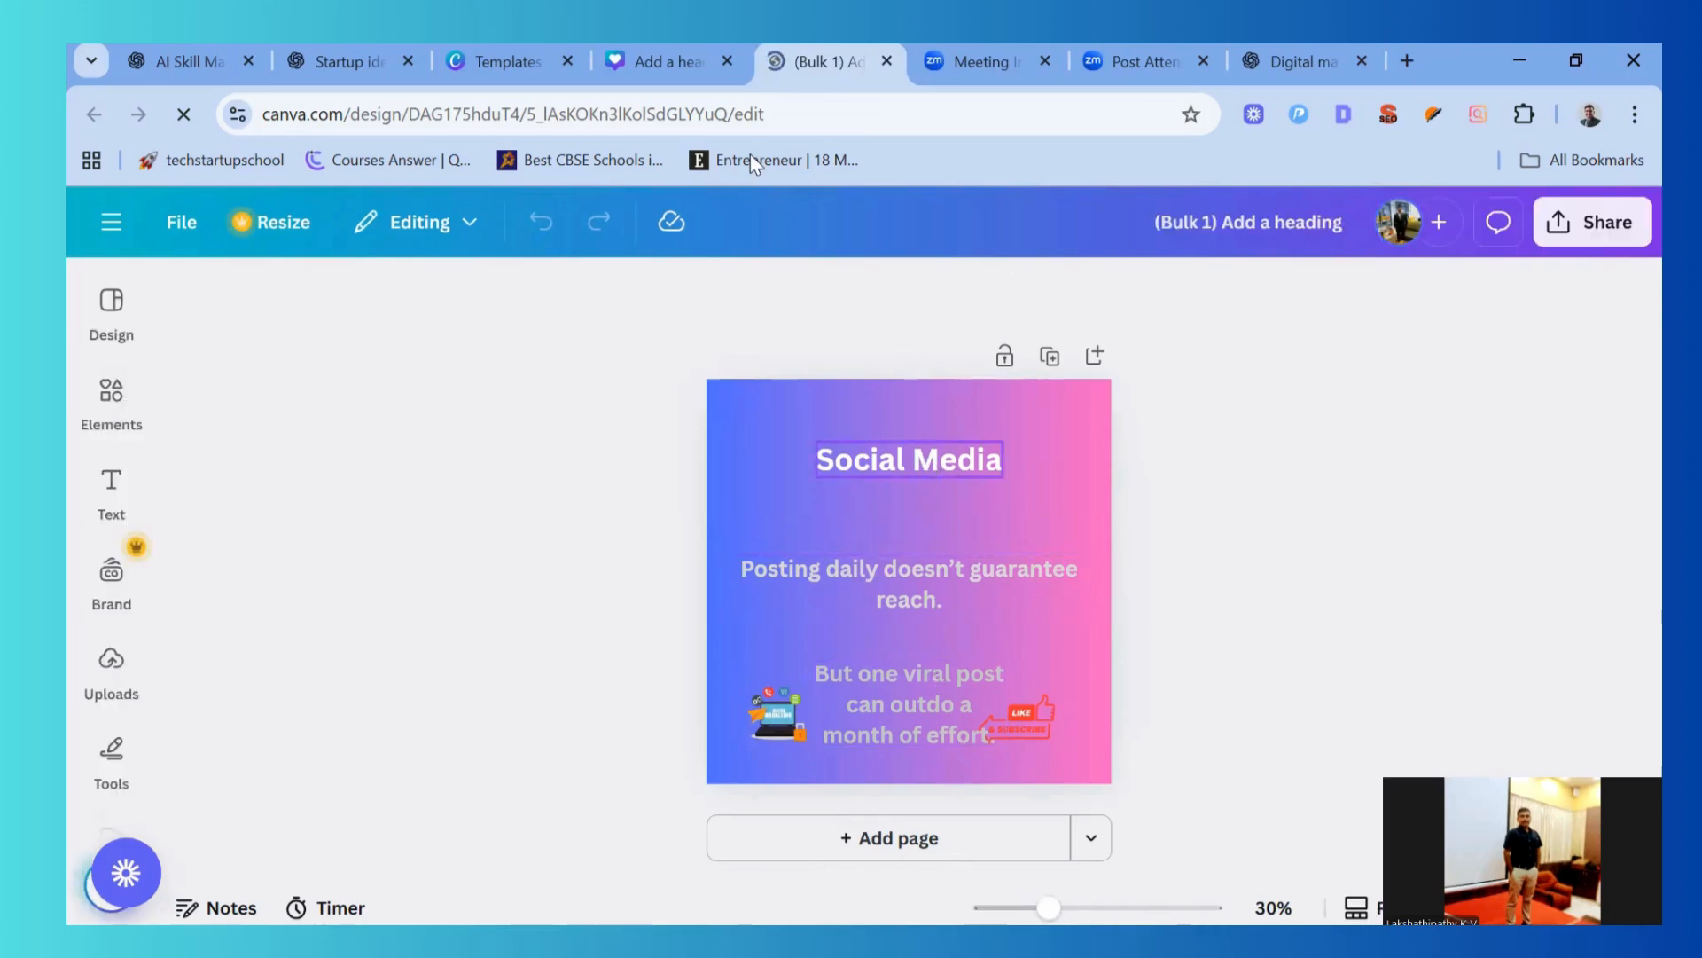
# Return to the "Add a heading" template and move the "Part 1" and "Part 2" texts slightly higher
pyautogui.click(657, 53)
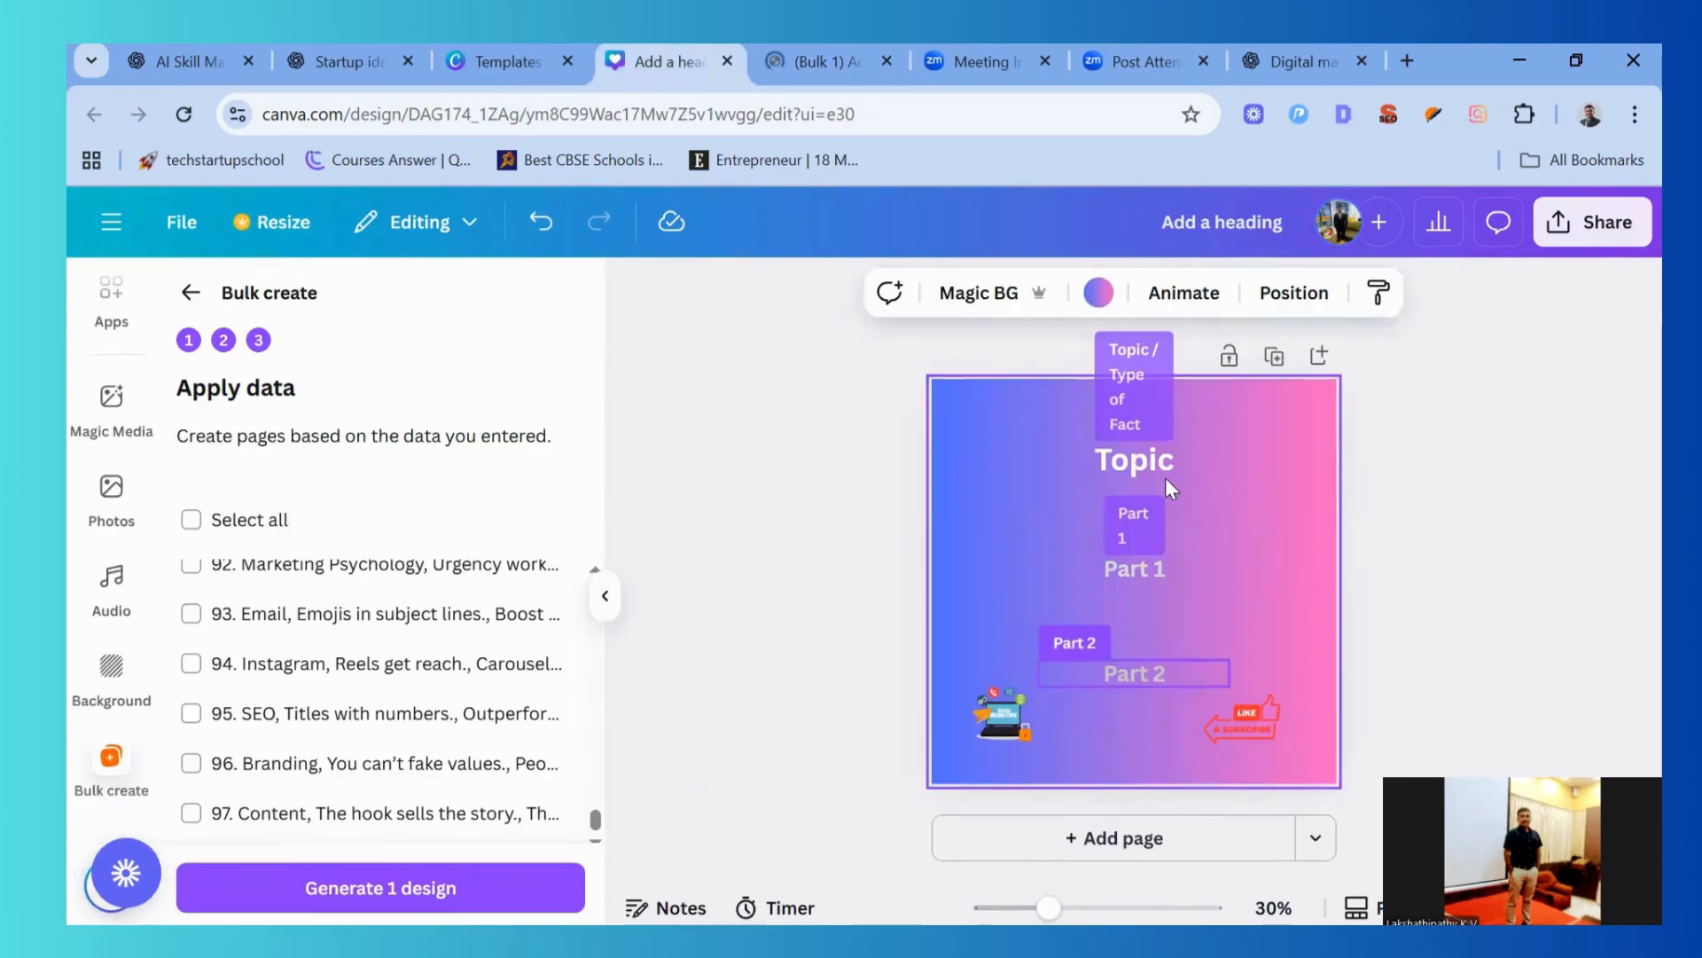
pyautogui.moveTo(1146, 556); pyautogui.dragTo(1136, 536)
pyautogui.moveTo(1126, 678); pyautogui.dragTo(1127, 656)
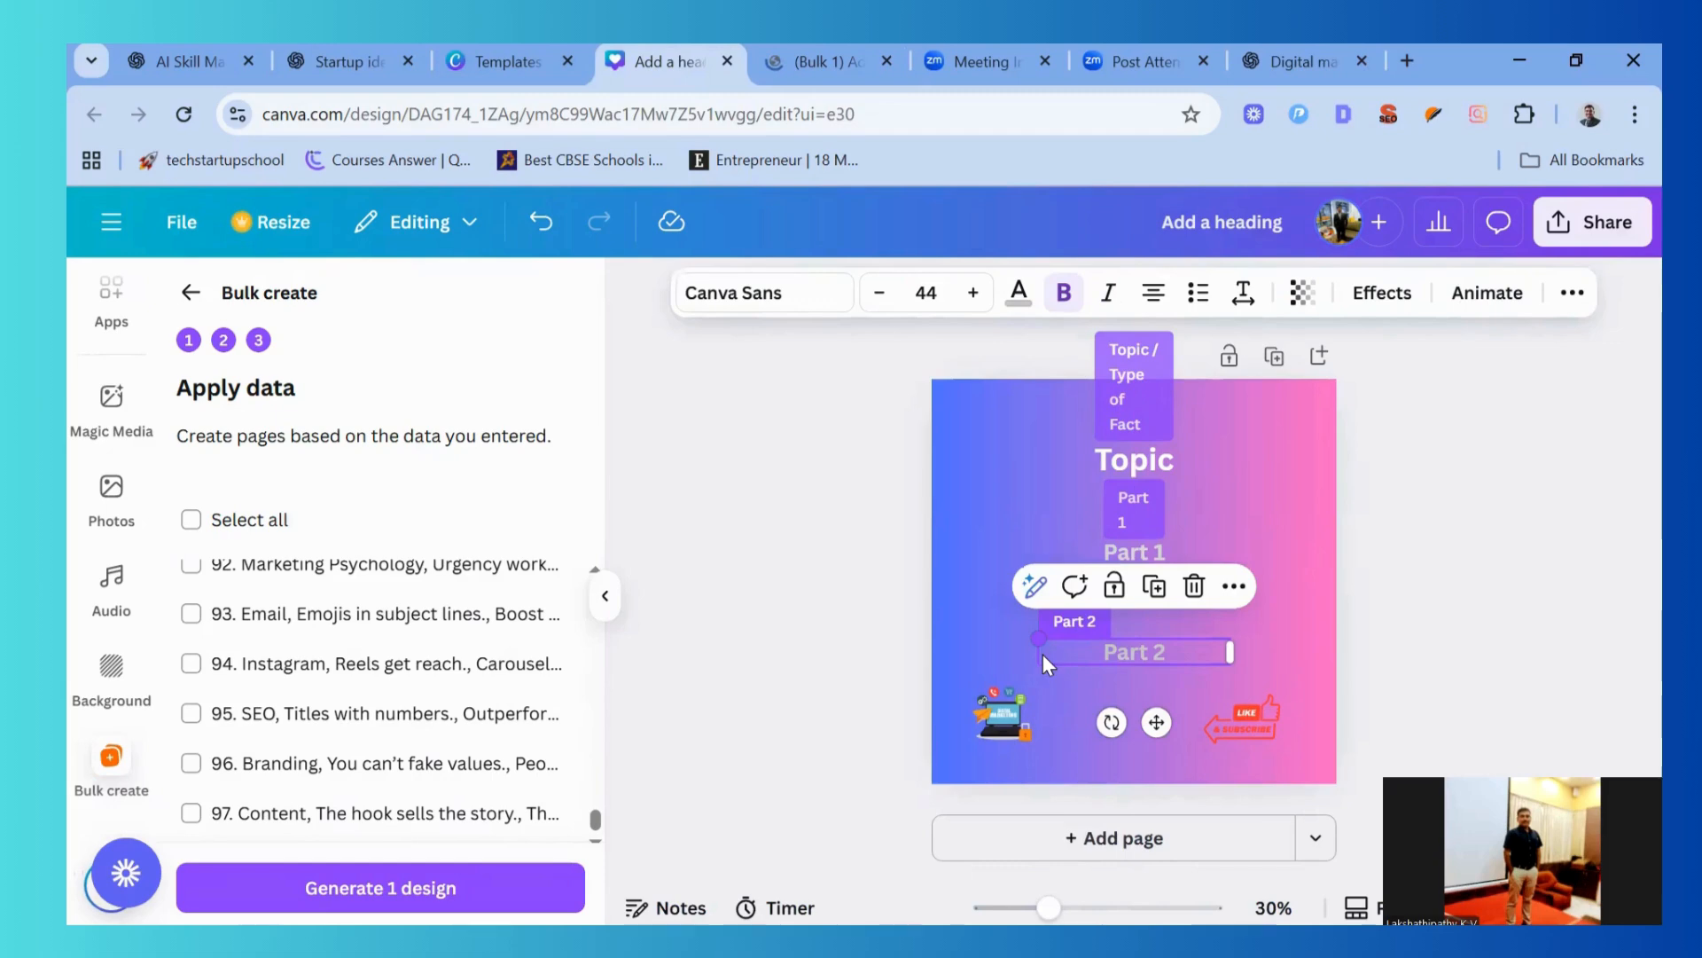
# Widen the "Part 2" and "Part 1" text boxes on both sides to about 864, keeping the texts centred on the post
pyautogui.moveTo(1039, 638); pyautogui.dragTo(972, 640)
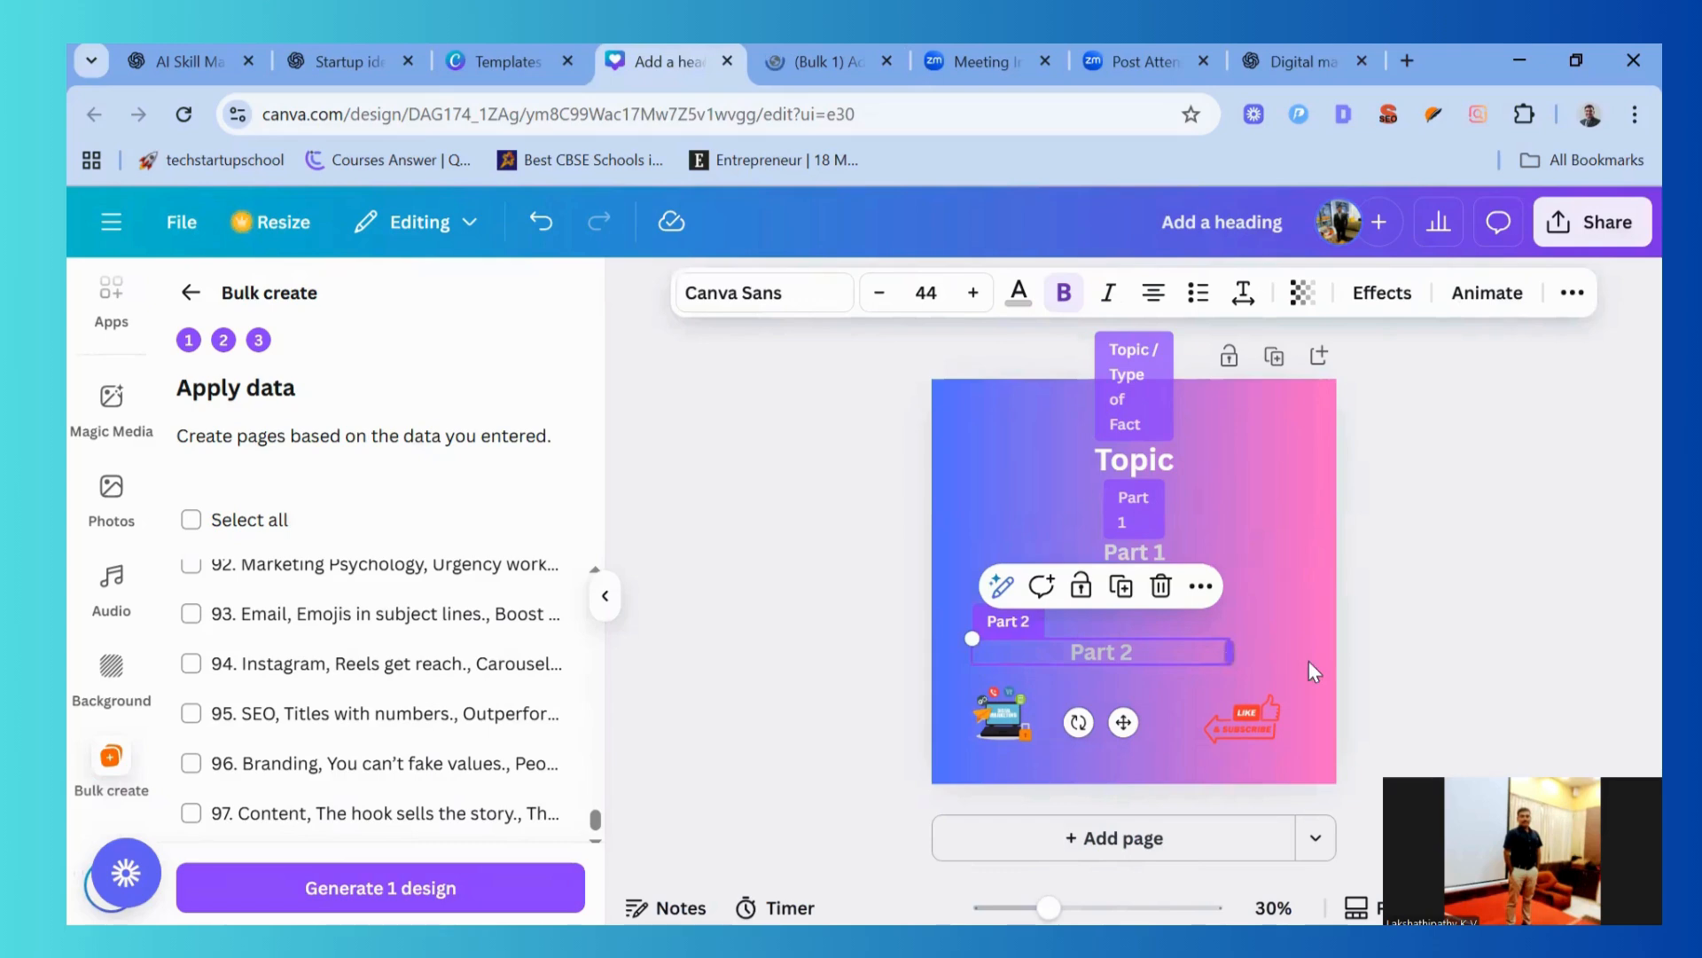
pyautogui.moveTo(1231, 653); pyautogui.dragTo(1293, 671)
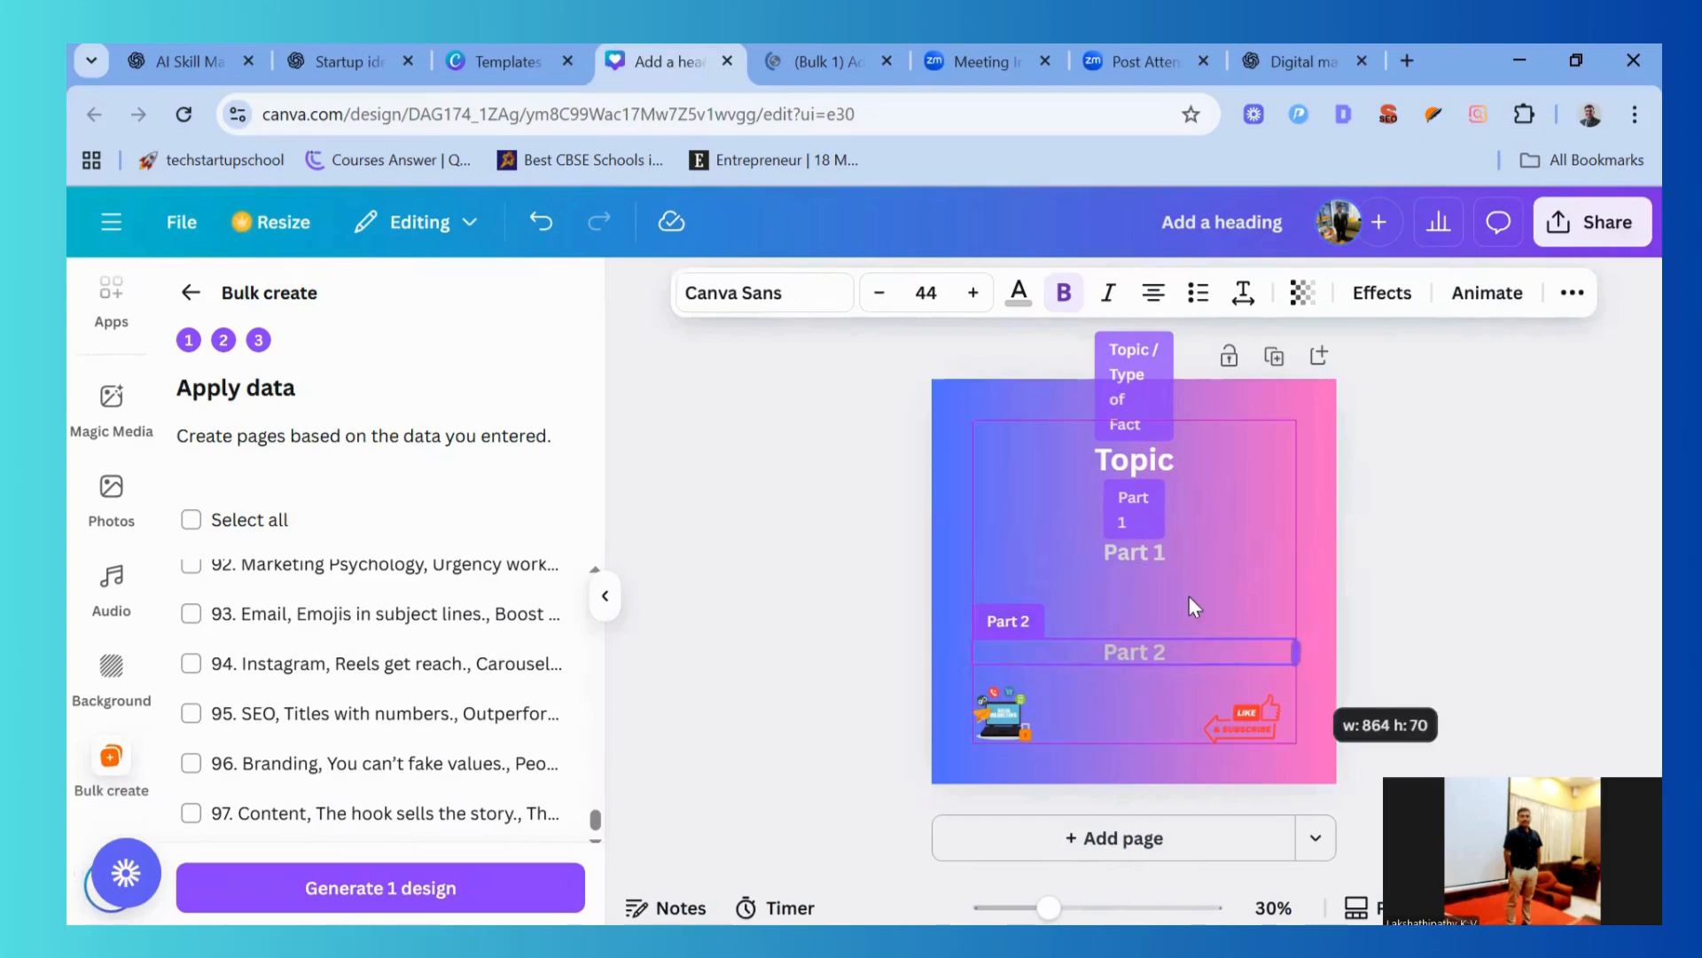
pyautogui.click(1163, 550)
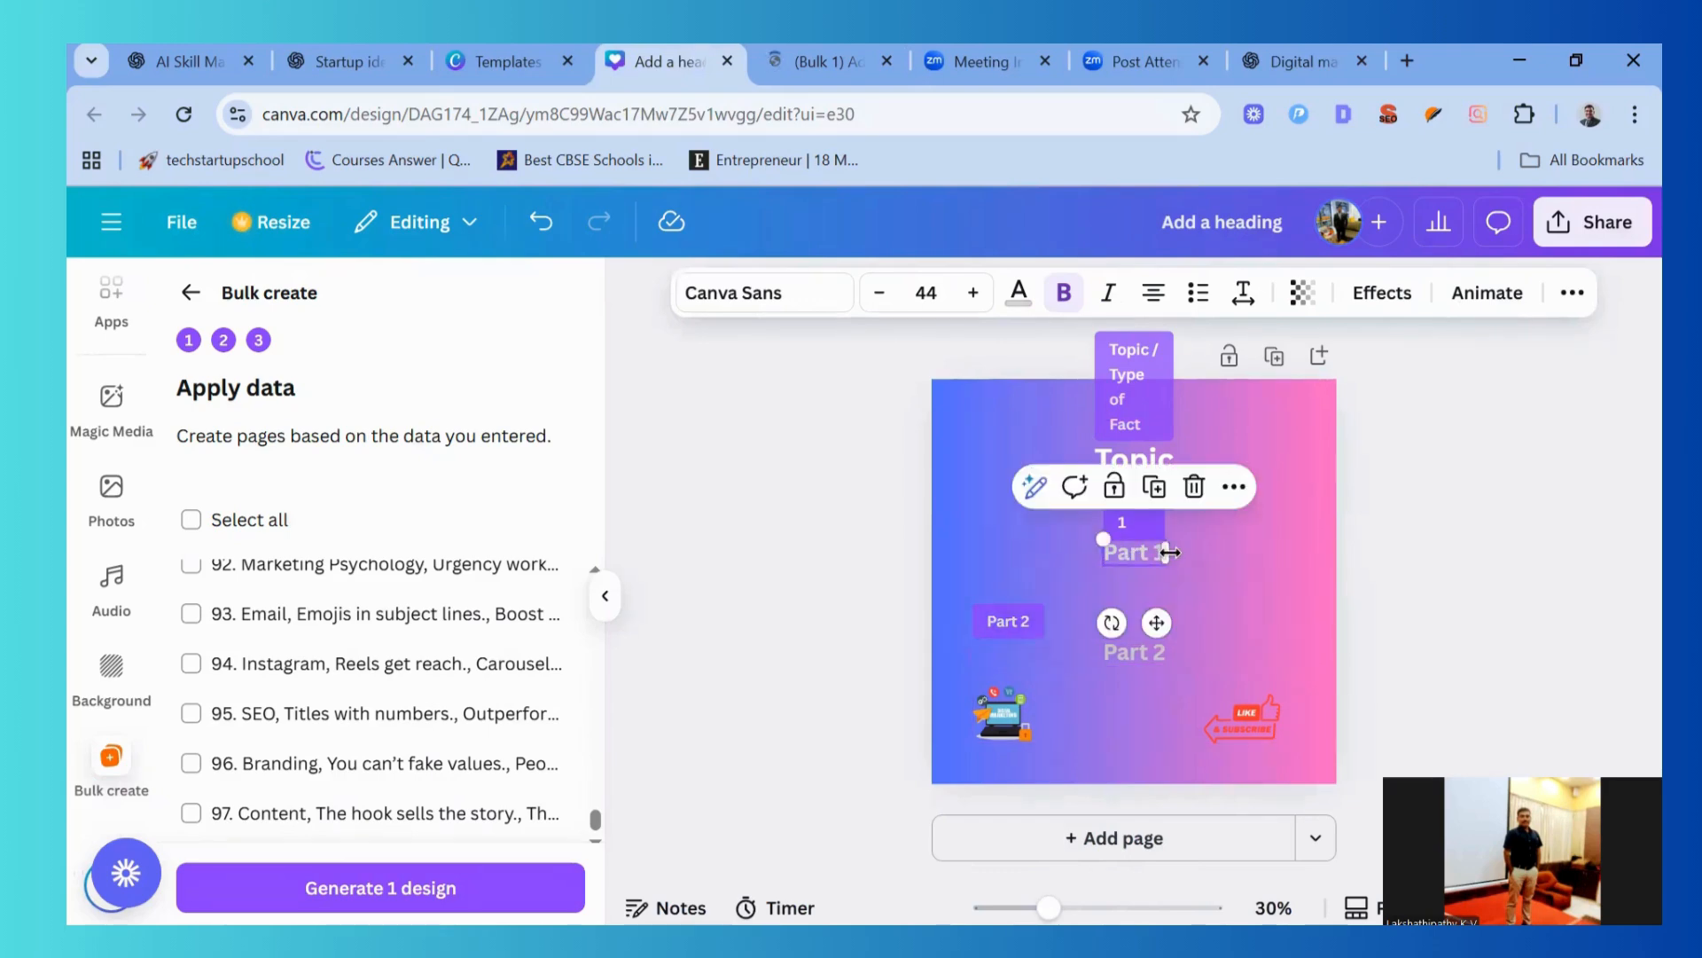
pyautogui.moveTo(1163, 550); pyautogui.dragTo(1305, 566)
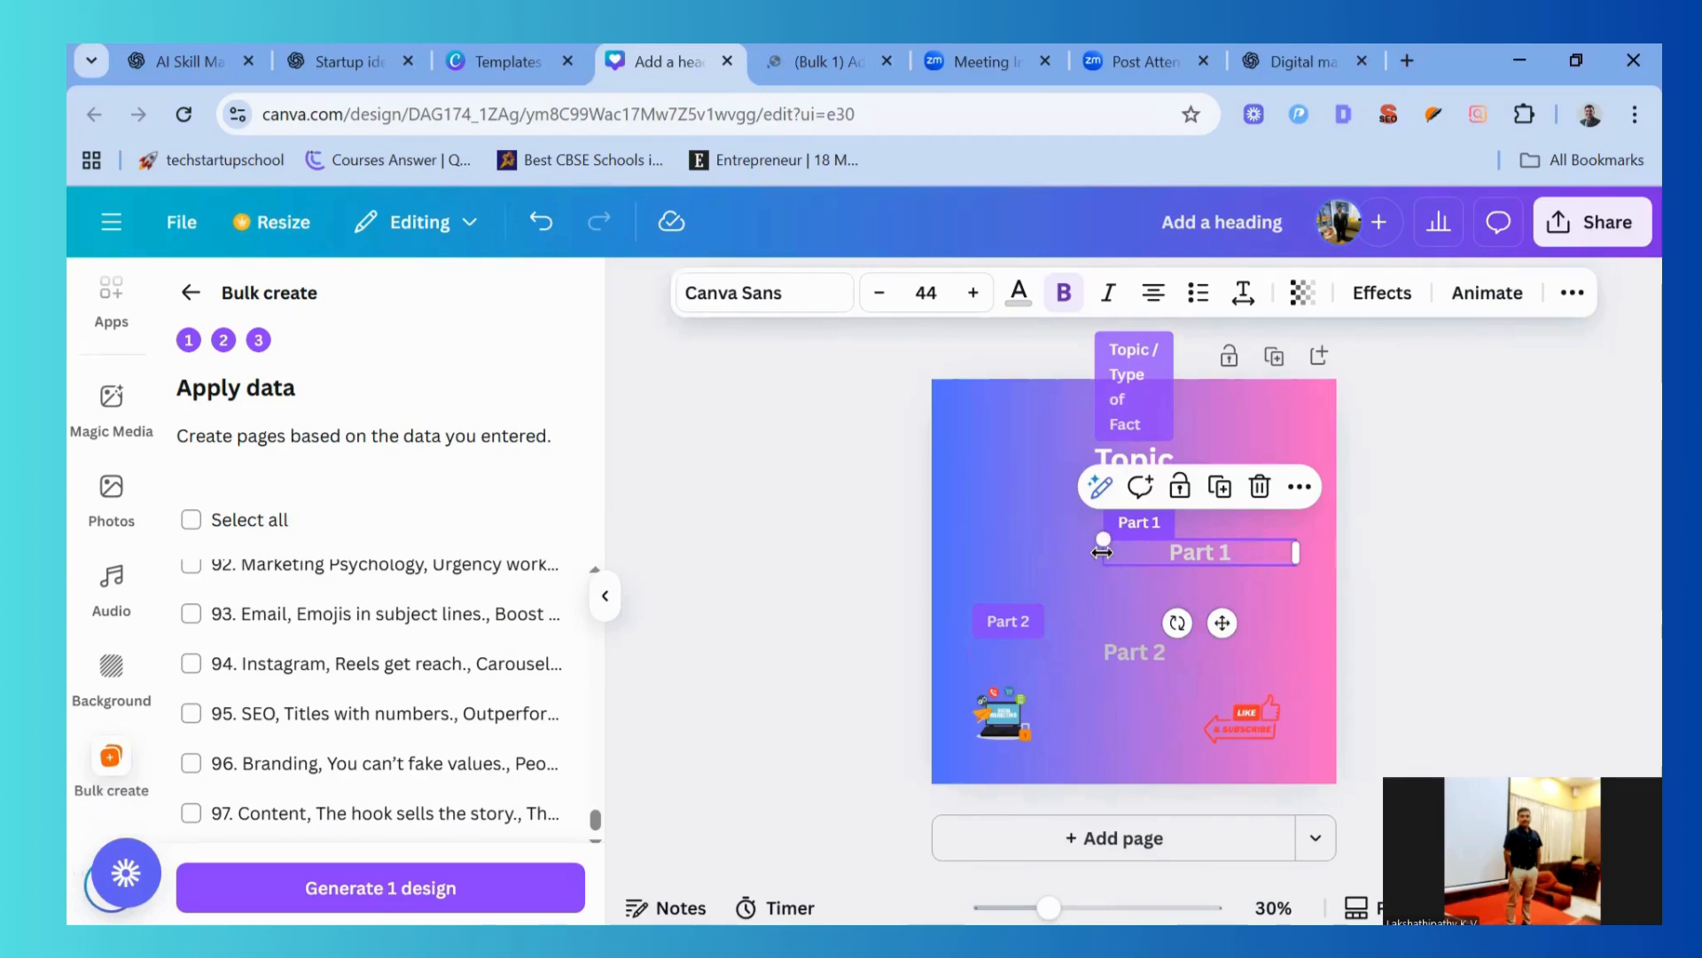
pyautogui.moveTo(990, 547); pyautogui.dragTo(971, 561)
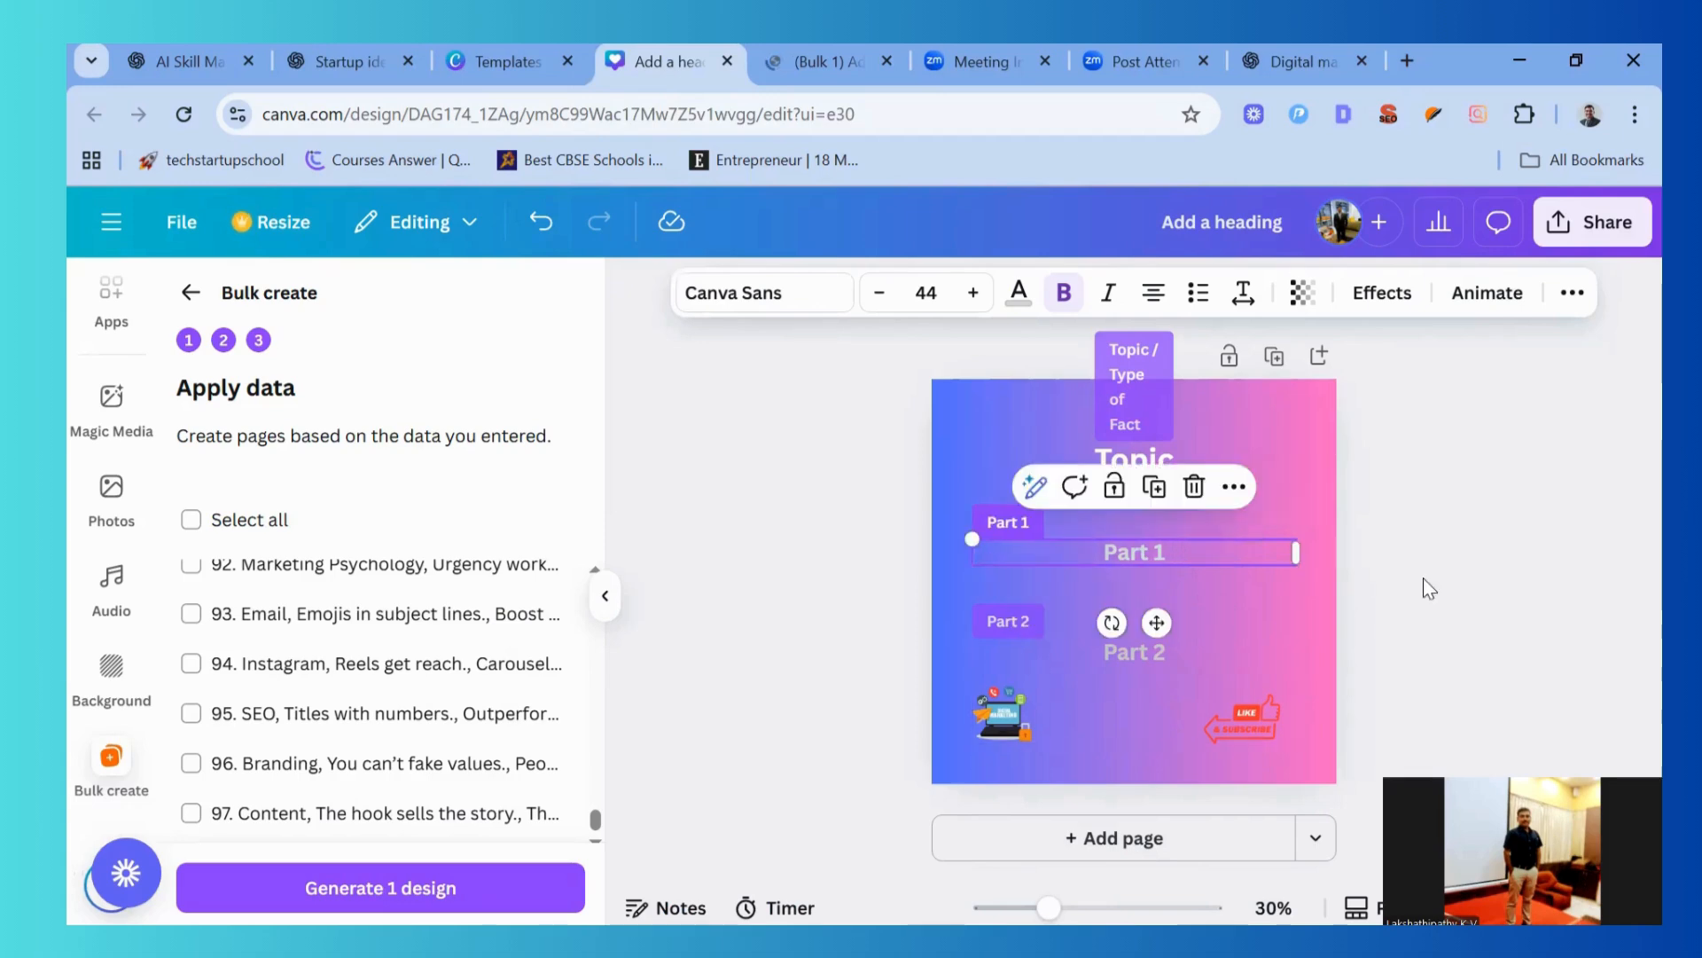
# Widen the "Topic" text box on both sides to match the two text boxes below it, and deselect it
pyautogui.click(1341, 506)
pyautogui.click(1170, 465)
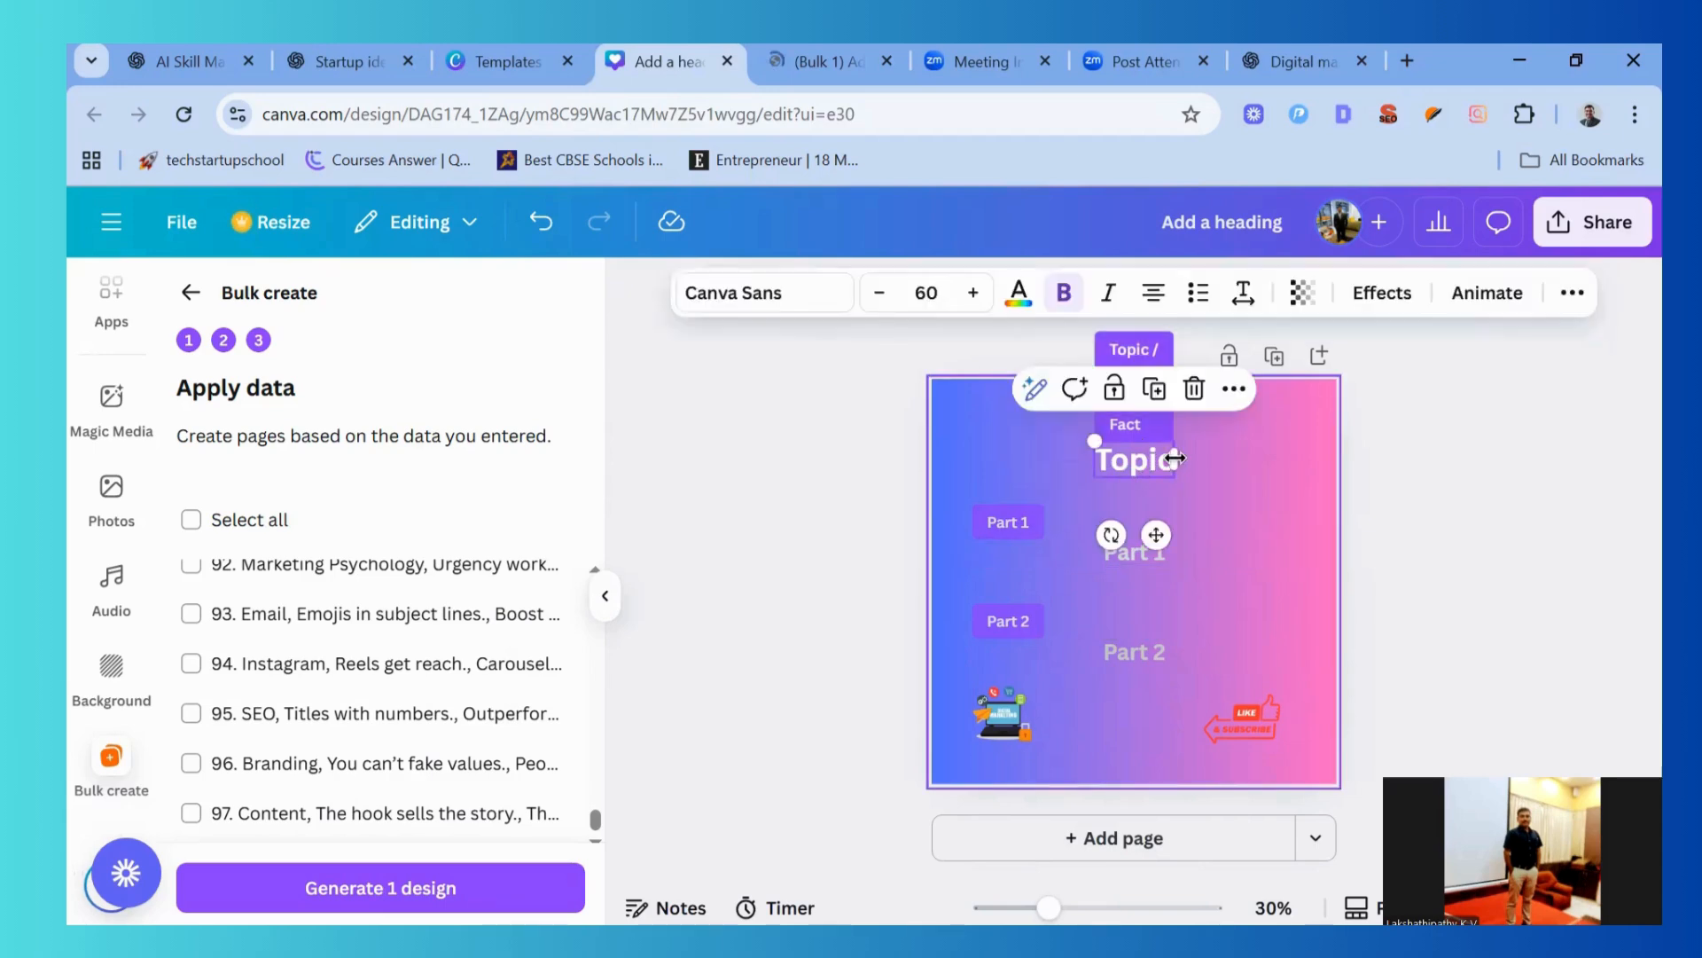
pyautogui.moveTo(1175, 457); pyautogui.dragTo(1210, 467)
pyautogui.moveTo(1090, 454); pyautogui.dragTo(970, 465)
pyautogui.moveTo(1383, 525); pyautogui.dragTo(1389, 522)
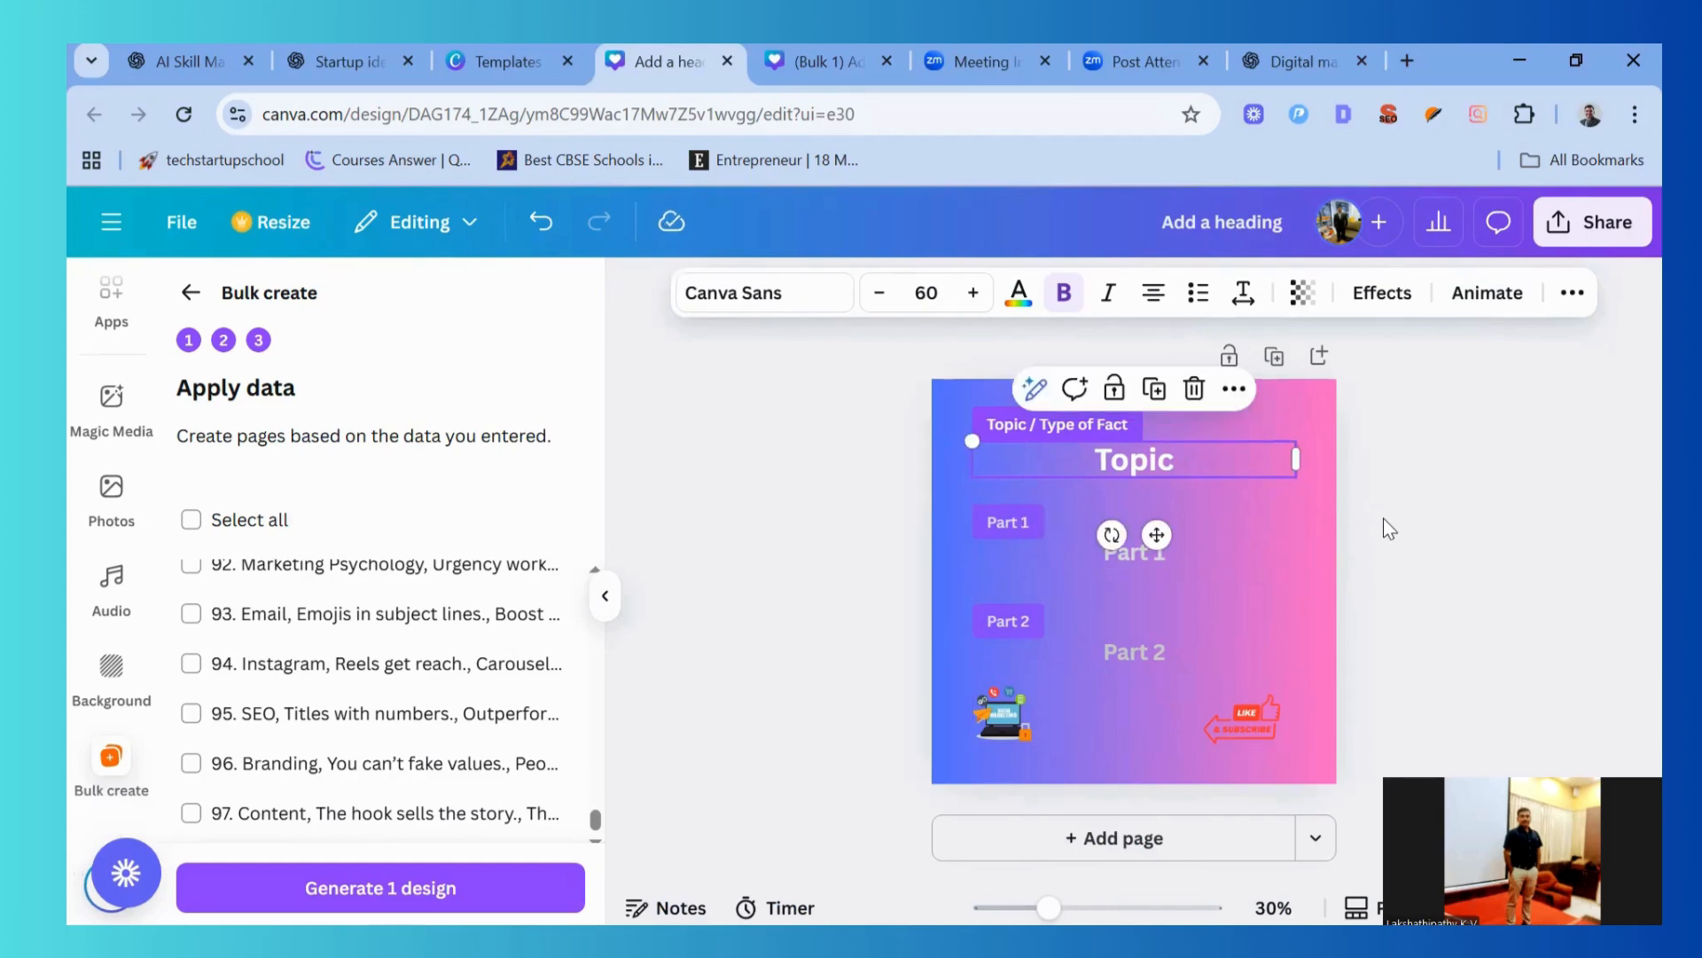
pyautogui.click(1390, 529)
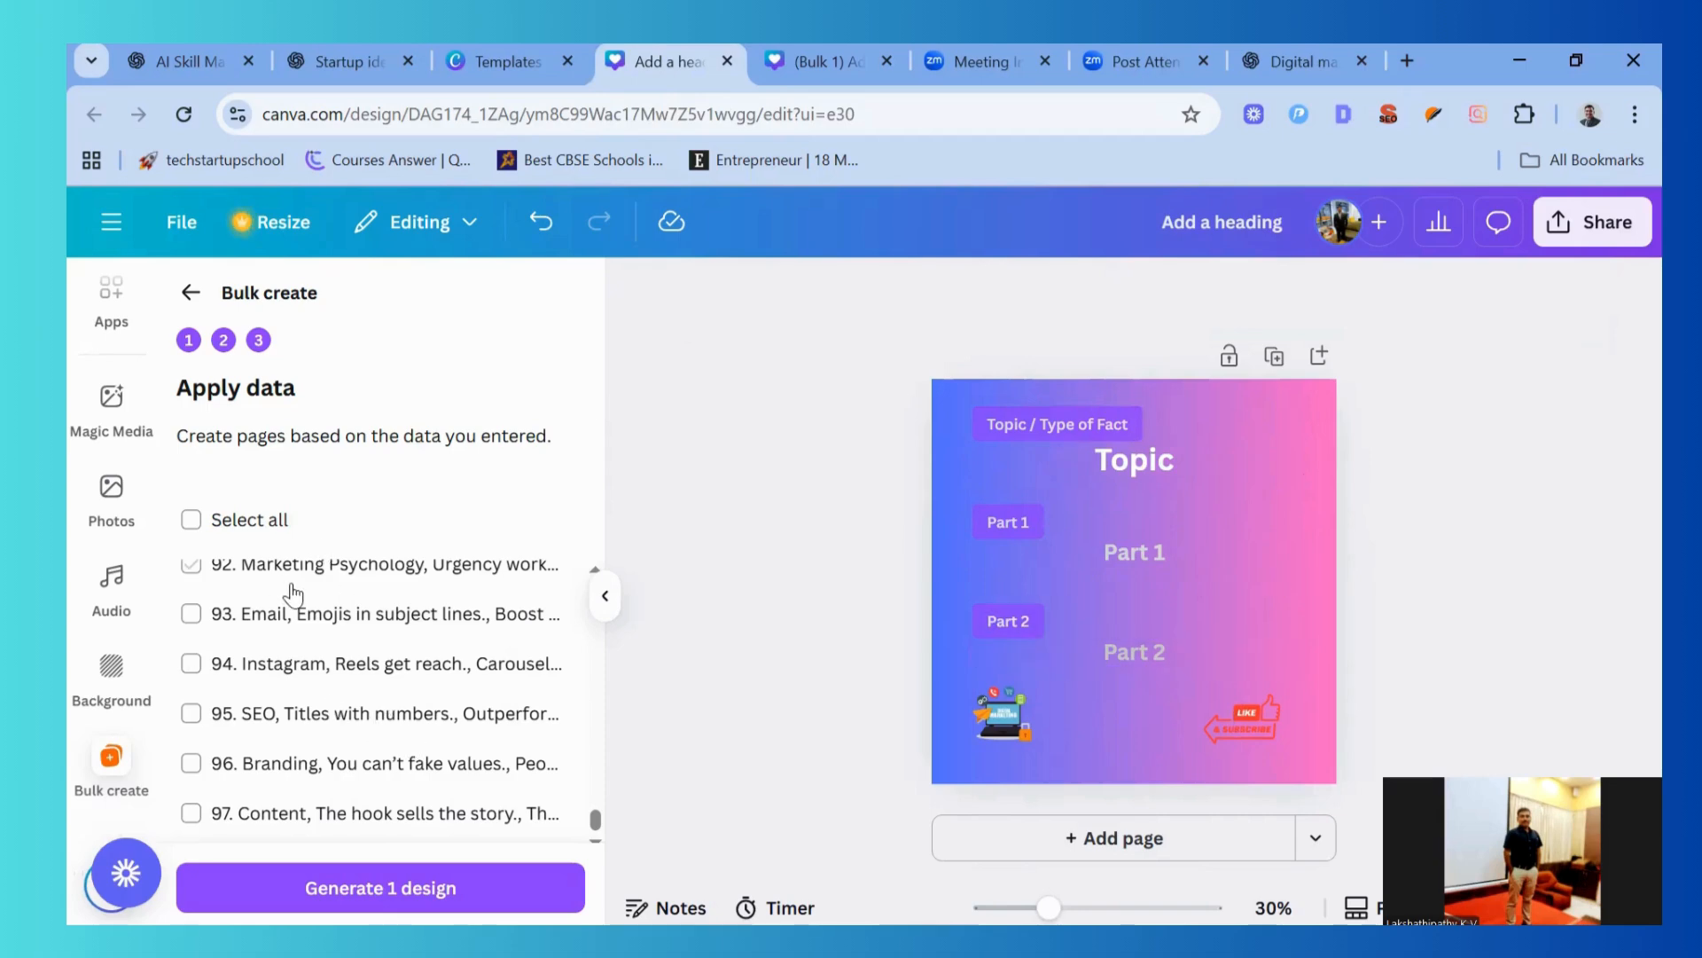
# Generate a design for row 3, "SEO", only, with row 1 excluded, and open the created design
pyautogui.scroll(20, 293, 594)
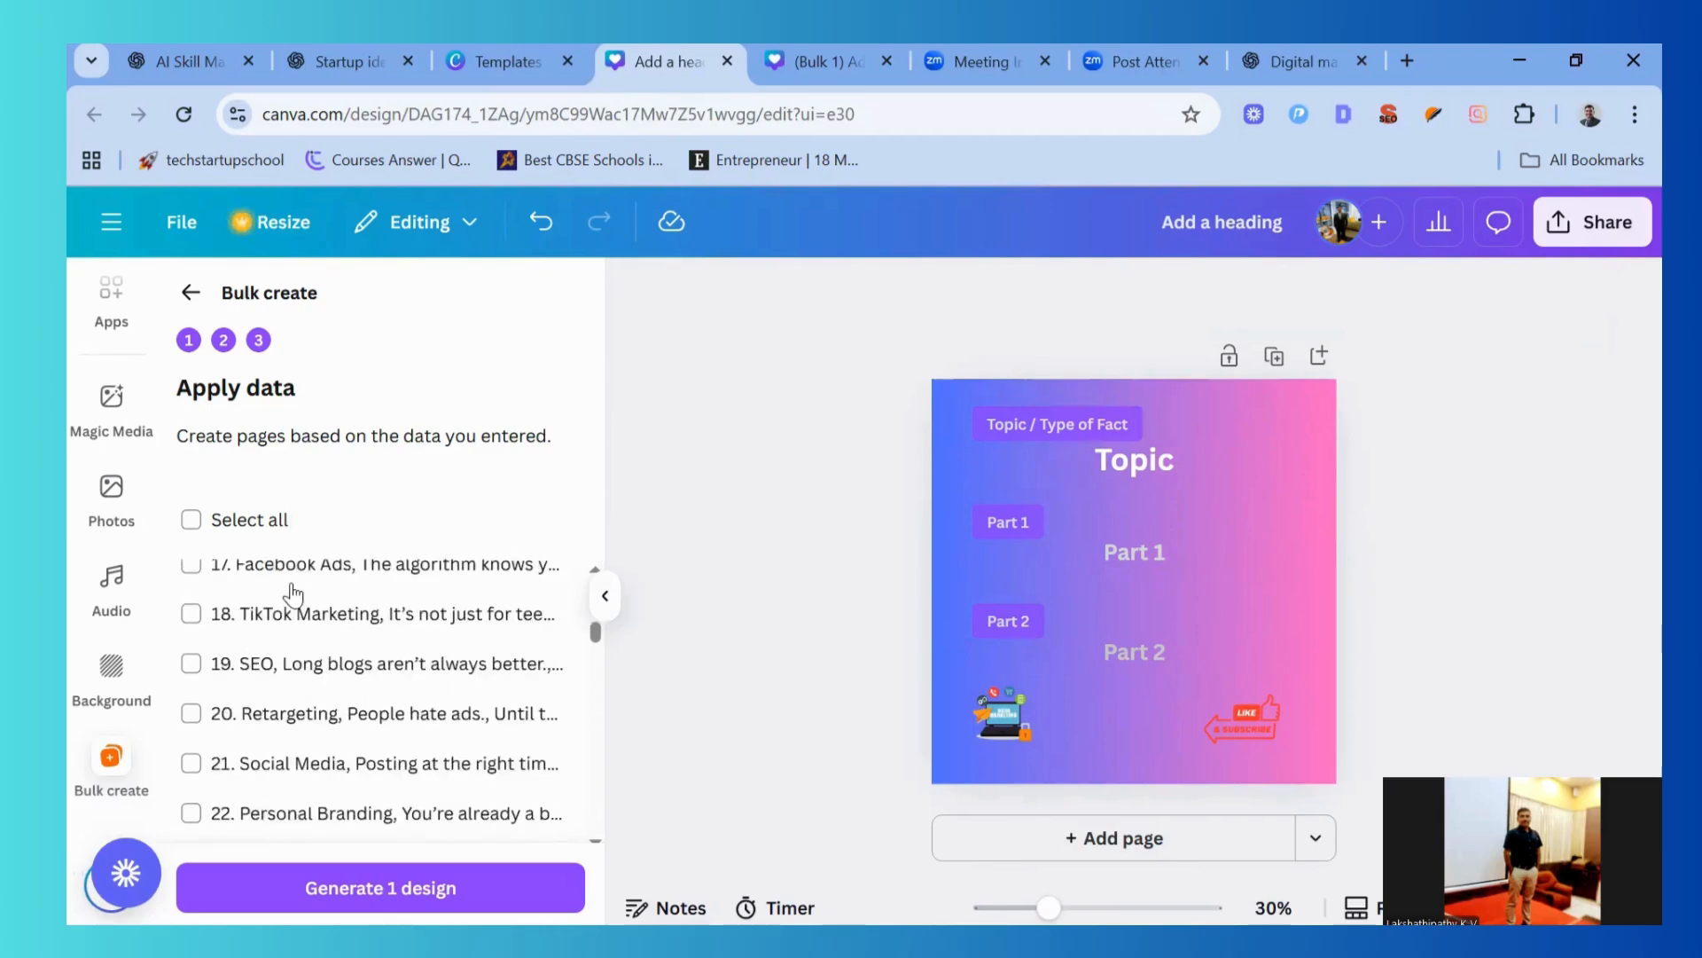
pyautogui.scroll(8, 293, 594)
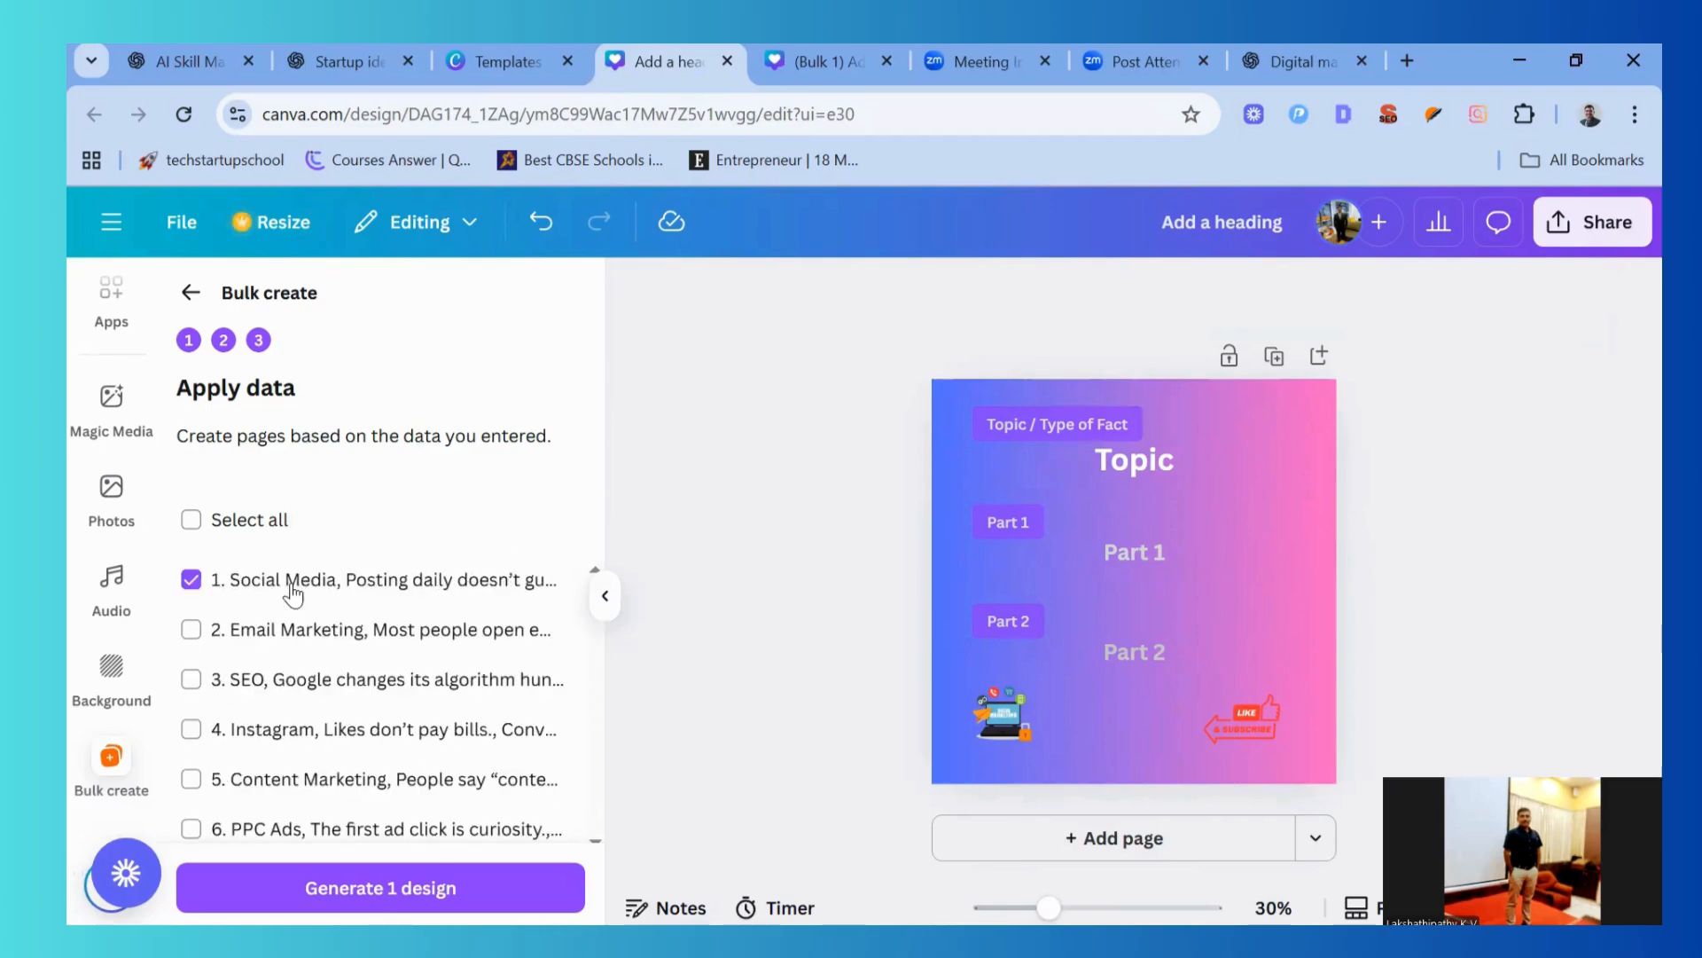
pyautogui.click(190, 680)
pyautogui.click(190, 580)
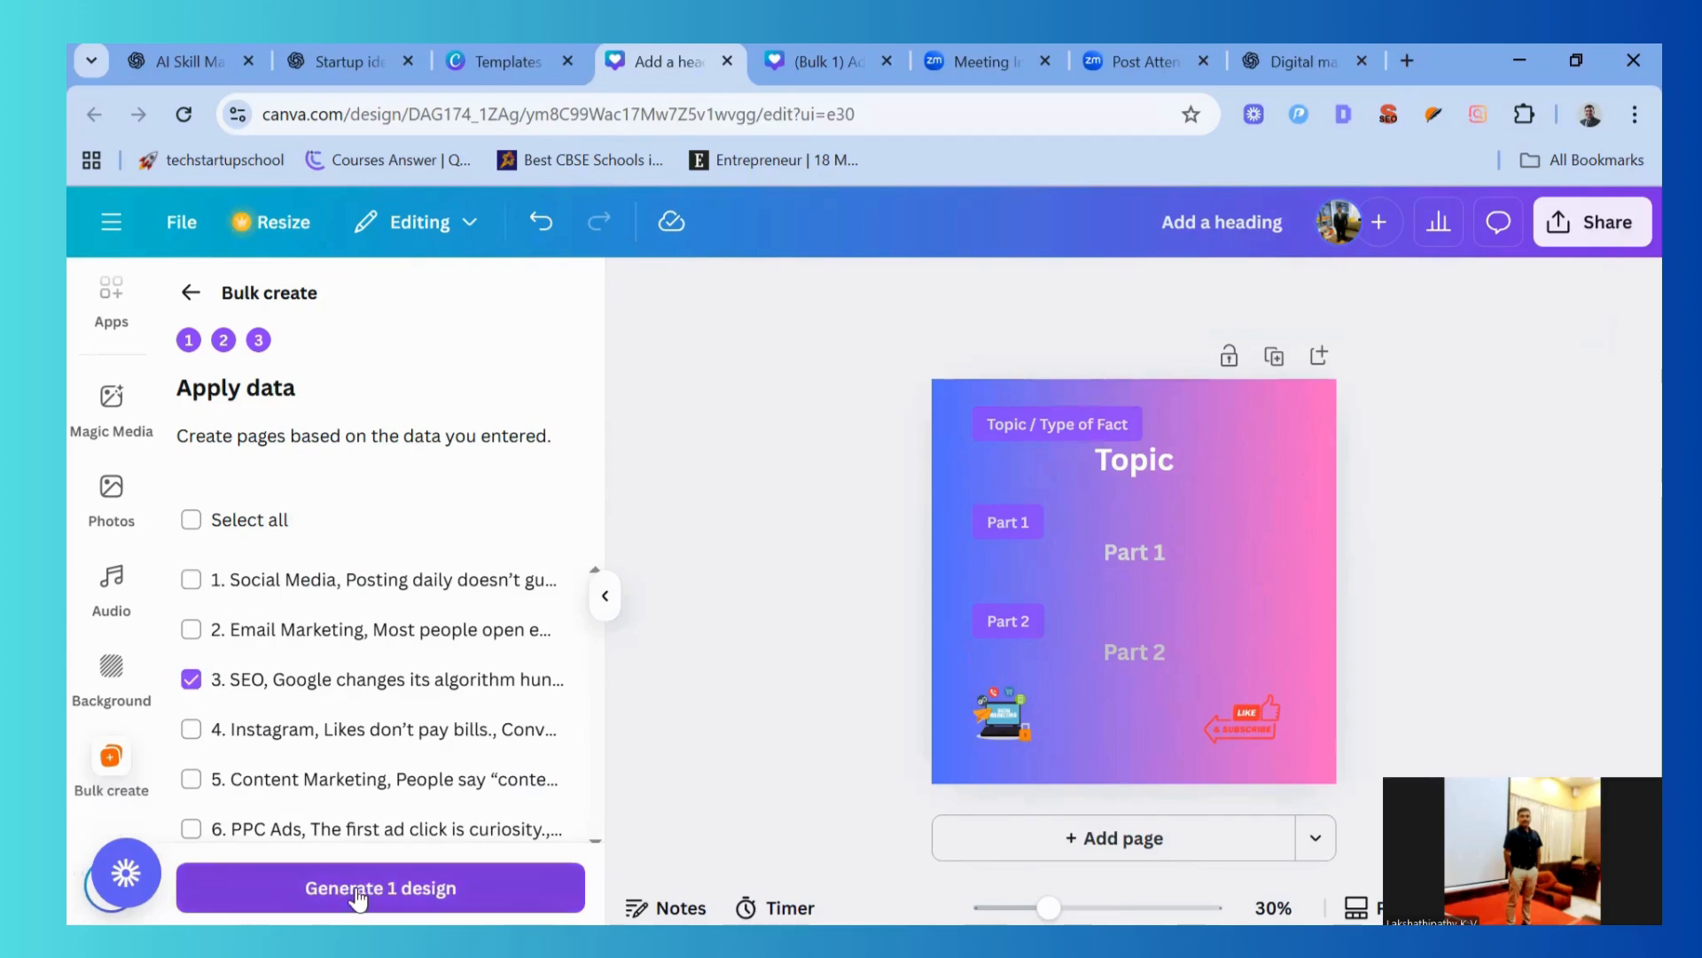
pyautogui.click(359, 890)
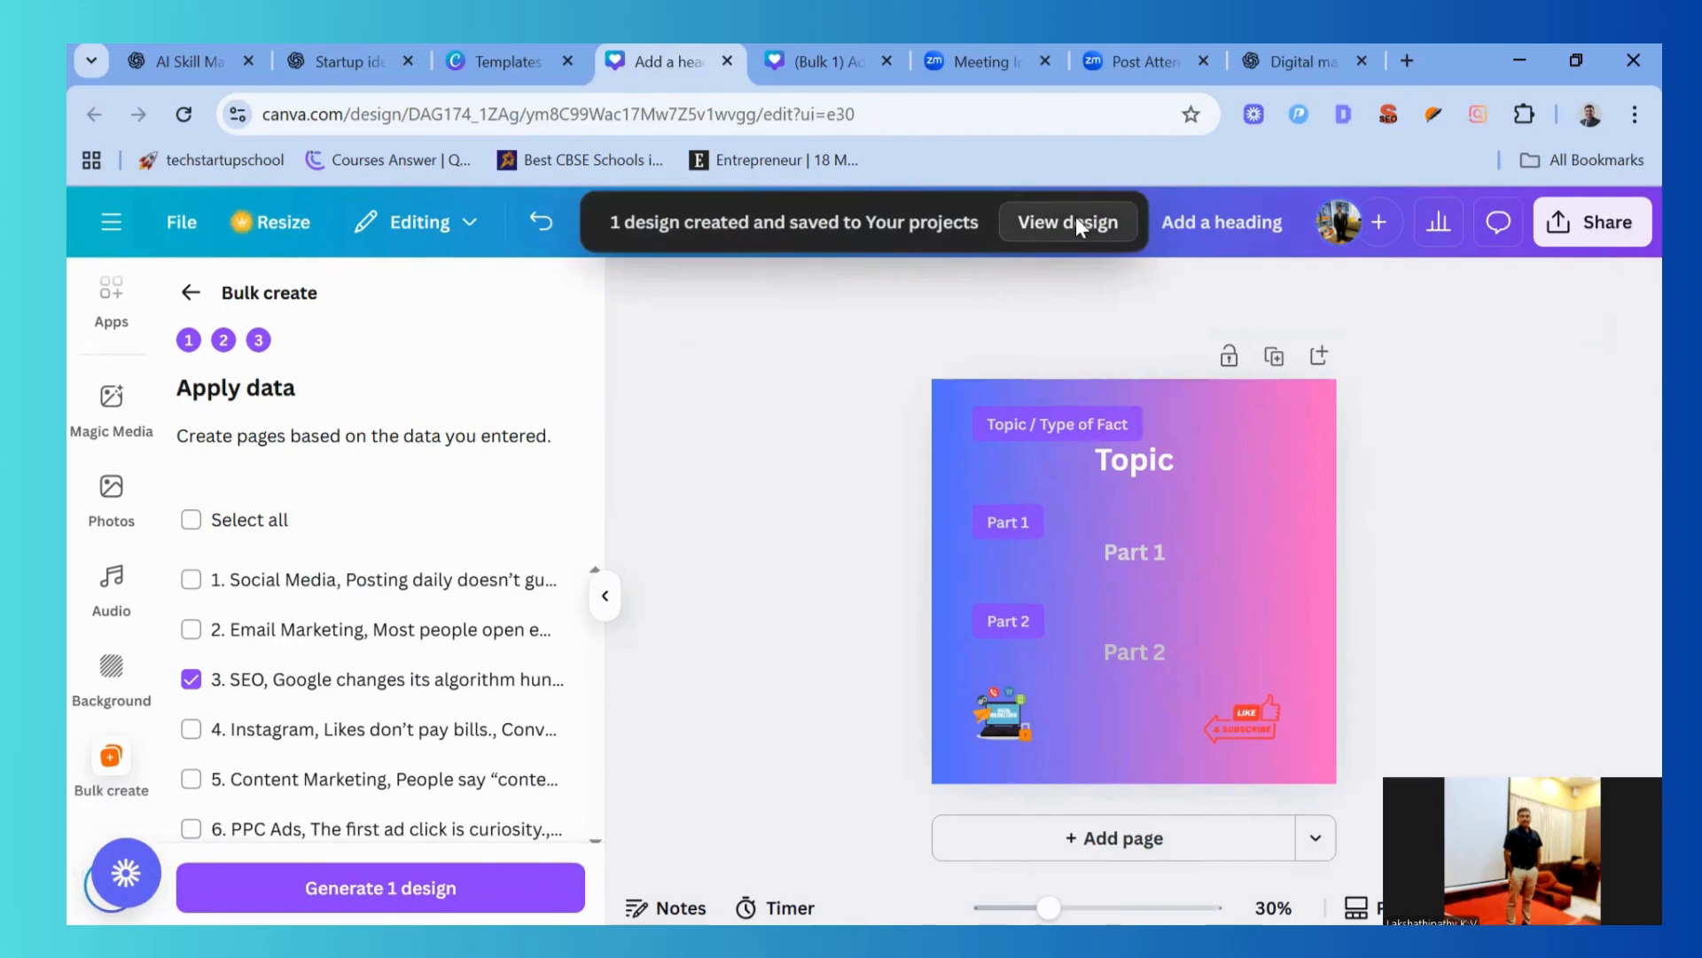
pyautogui.click(1077, 222)
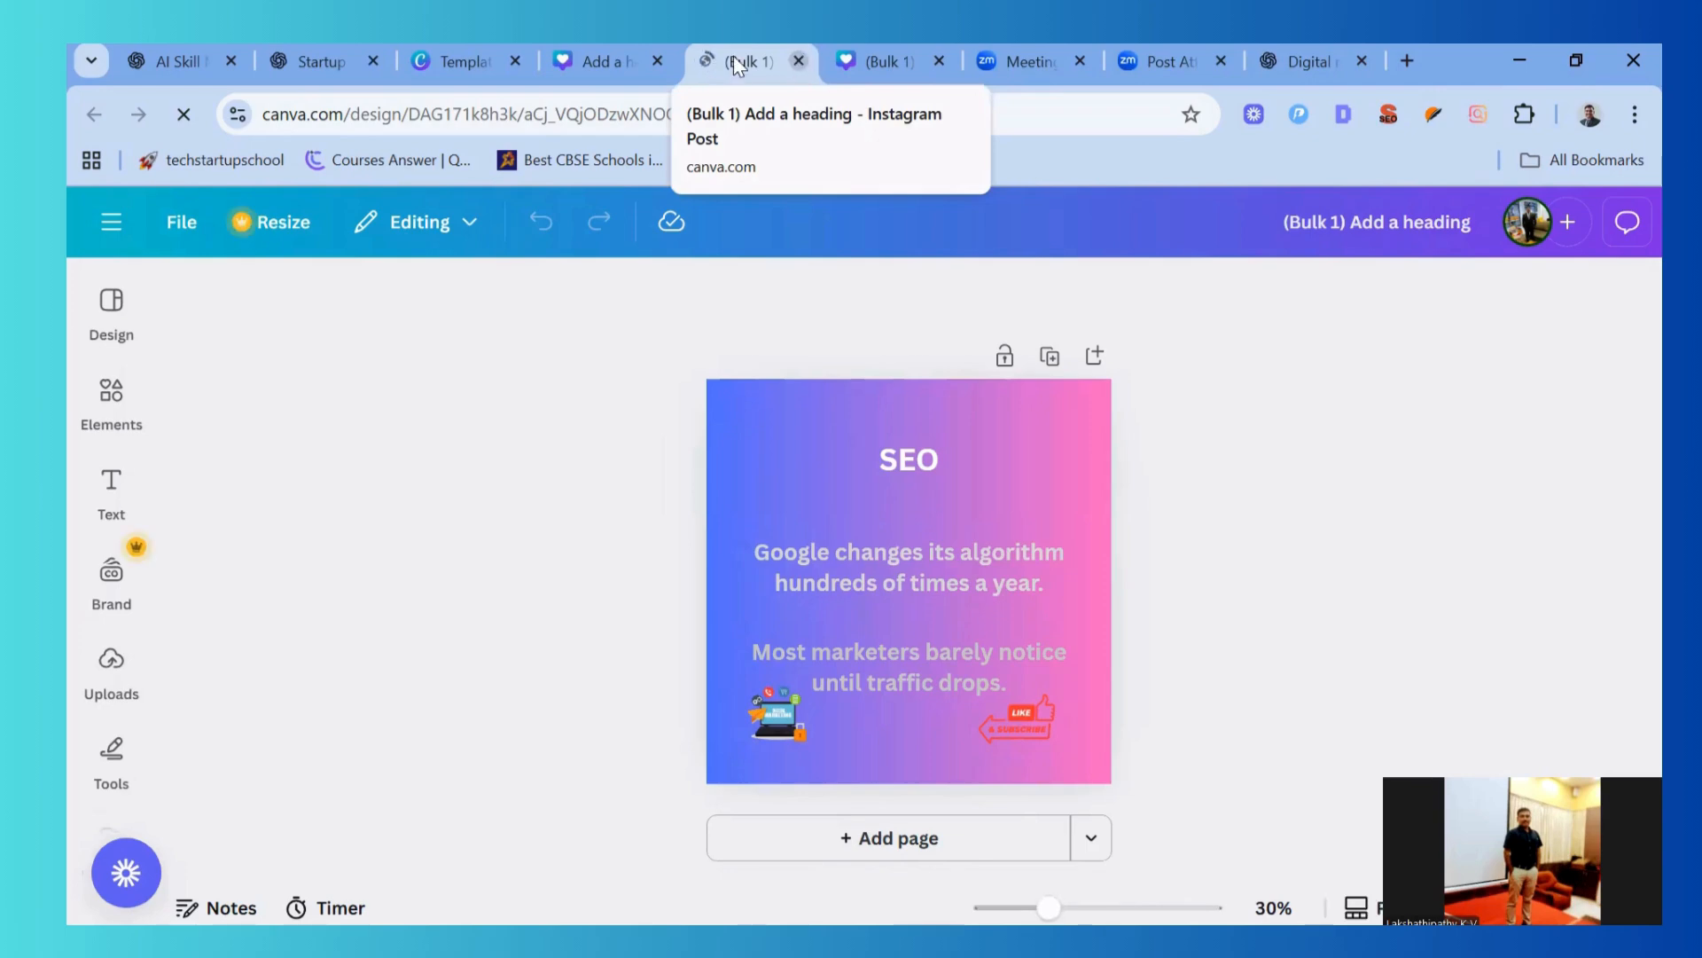
# Close the "SEO" and "Social Media" test designs and return to the "Add a heading" template
pyautogui.click(798, 59)
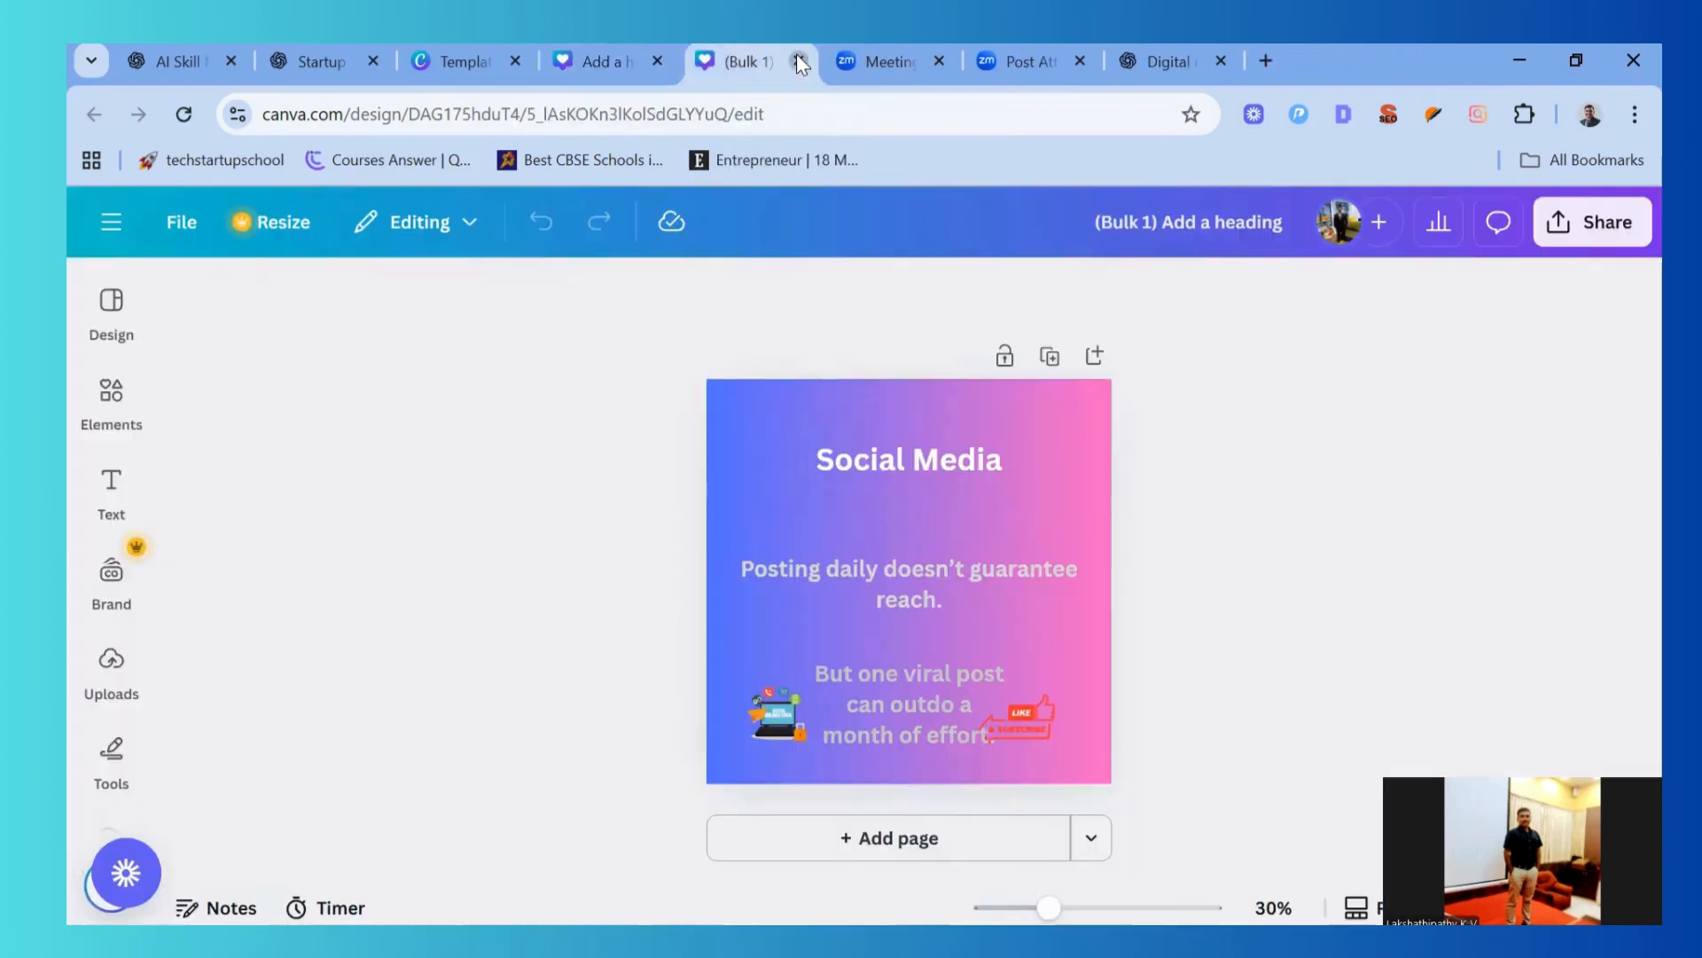
pyautogui.click(798, 60)
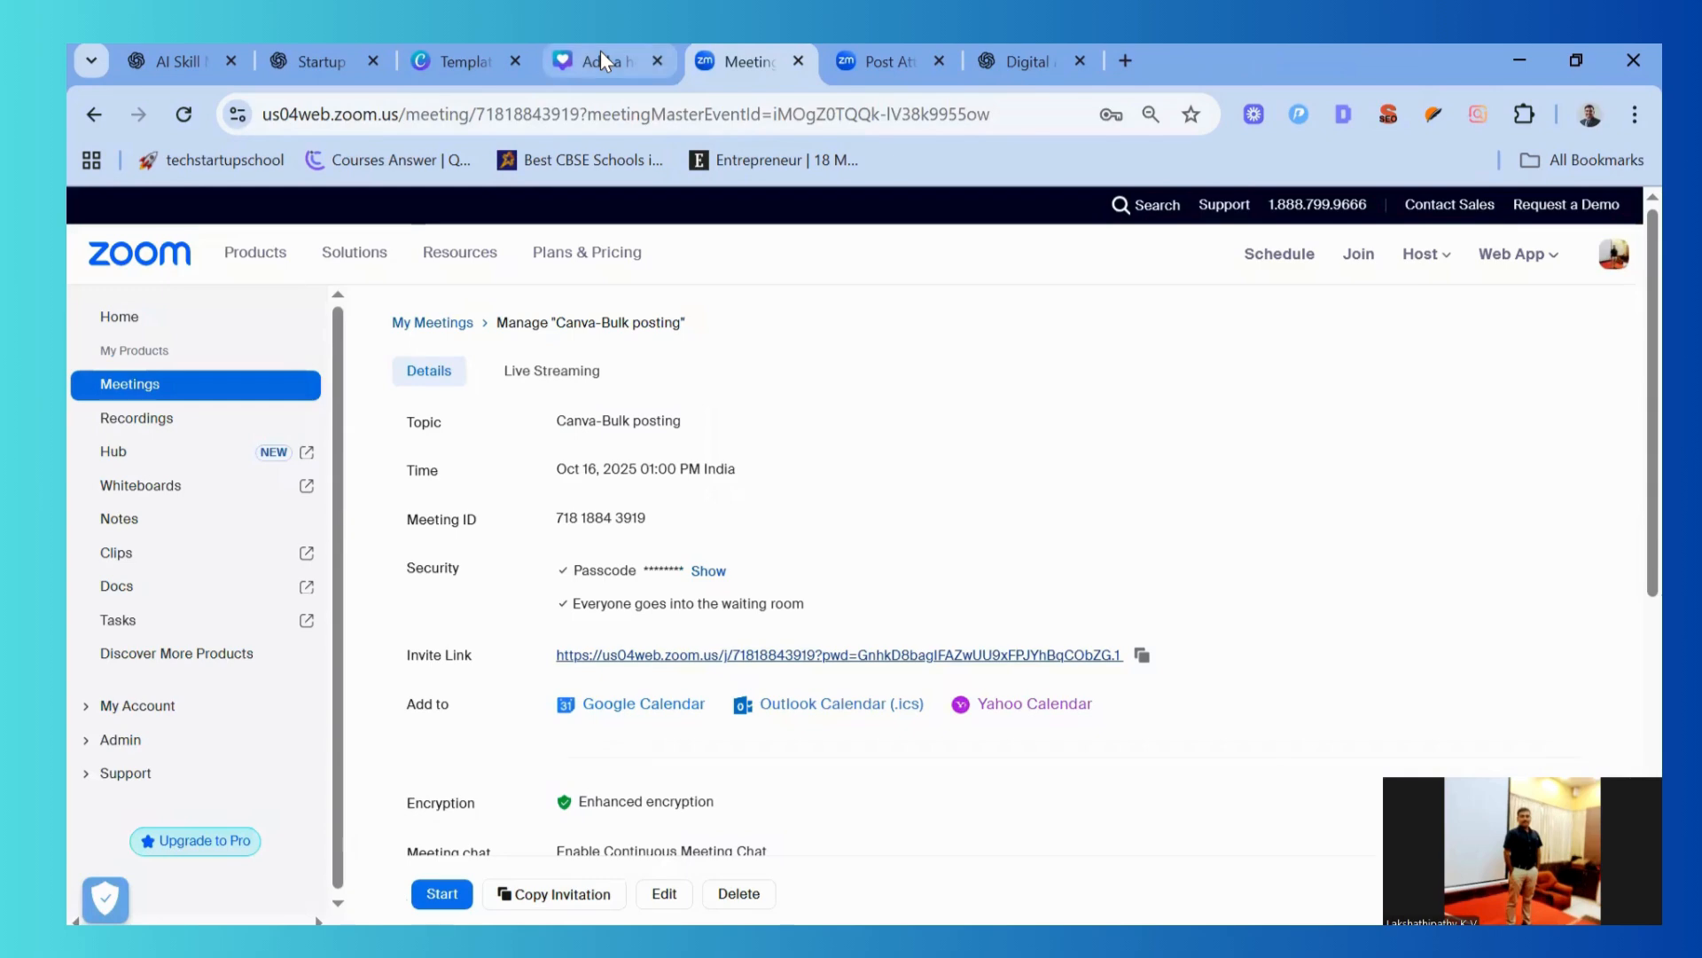
pyautogui.click(600, 53)
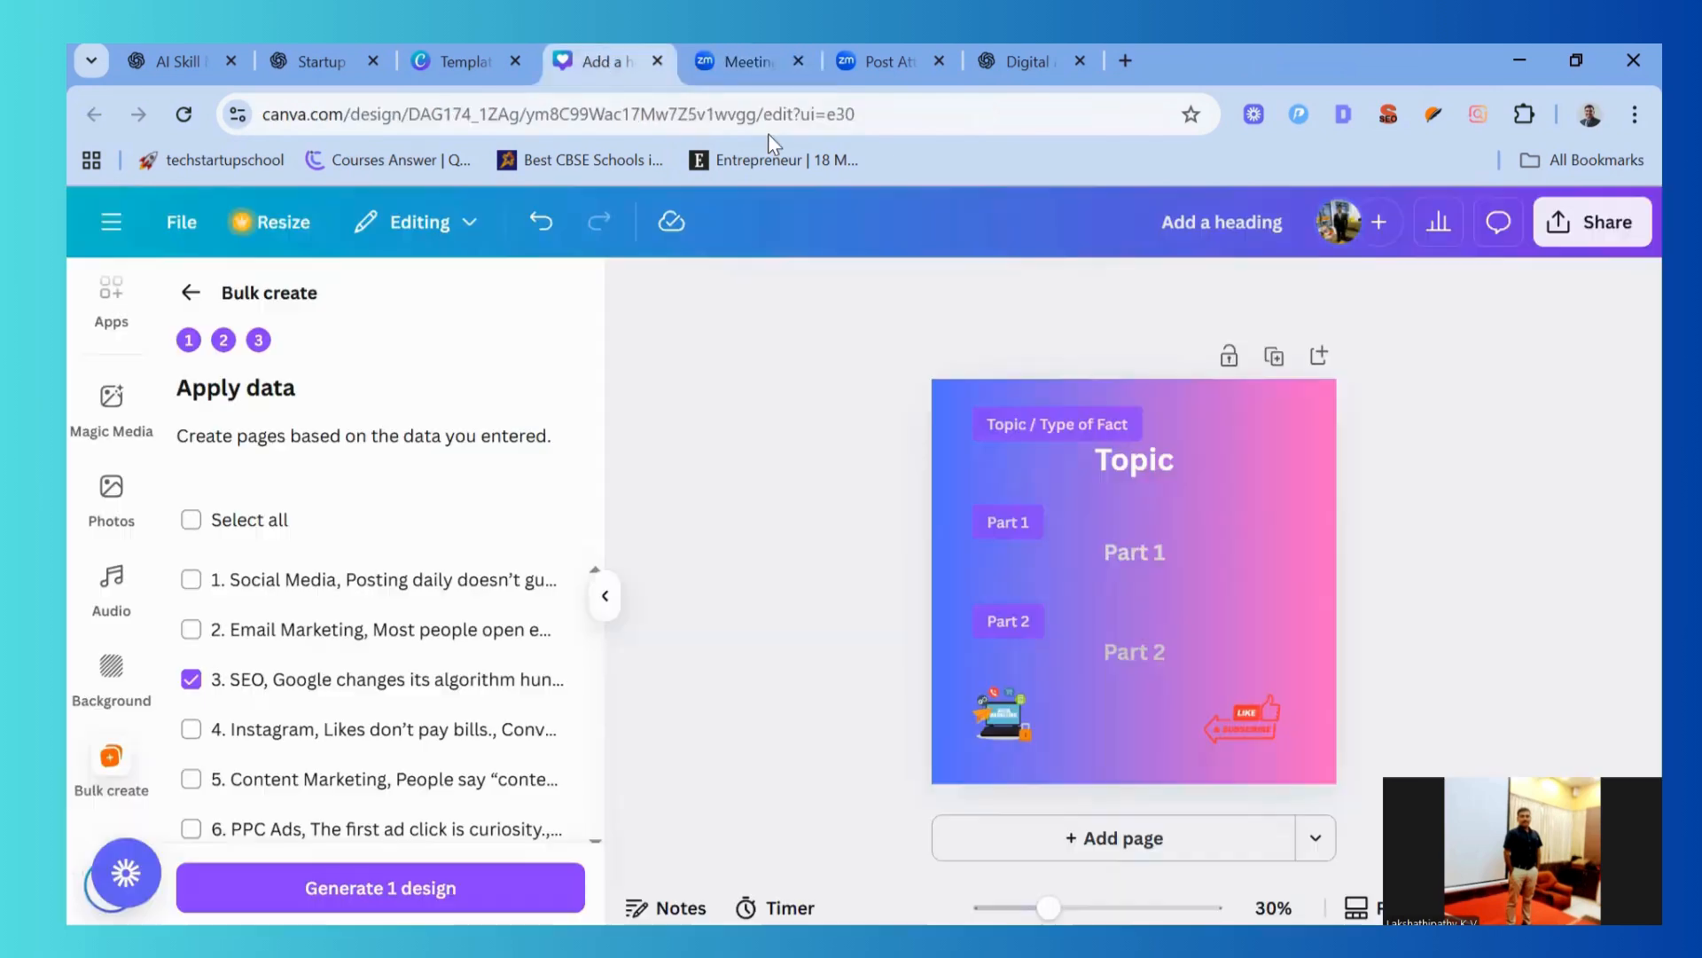
# Generate the designs for all data rows and open the created multi-page design
pyautogui.click(191, 521)
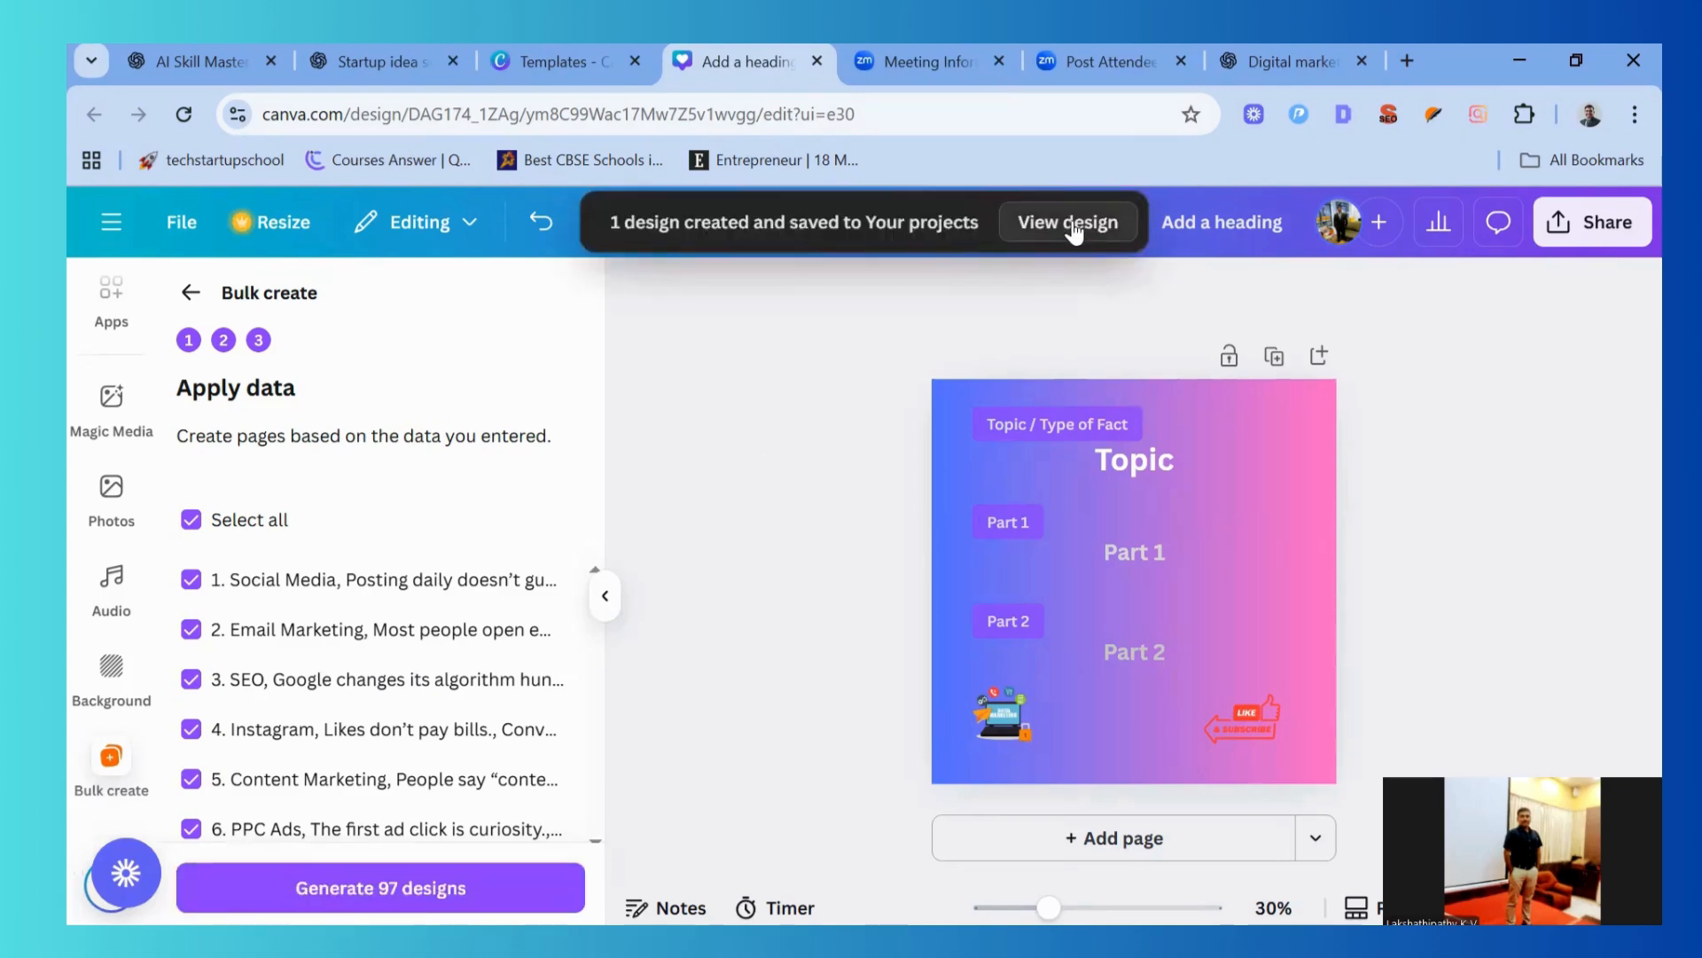
pyautogui.click(1054, 238)
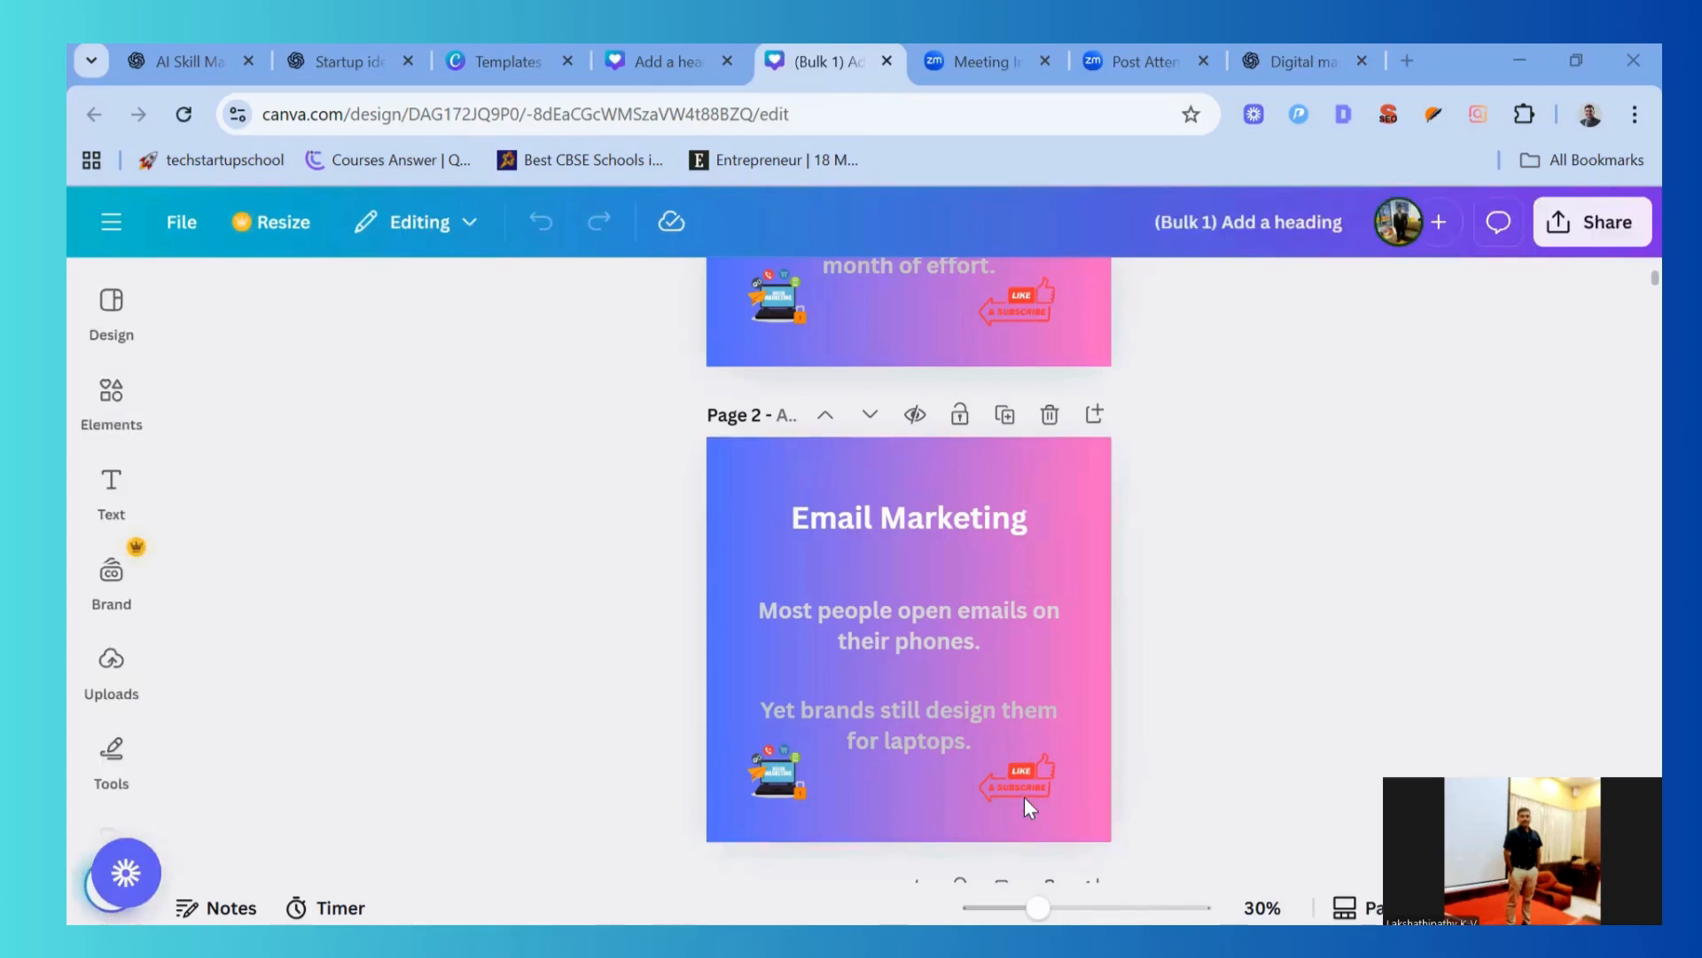
# Look through the generated pages from "Email Marketing" on page 2 to "TikTok Marketing" on page 18
pyautogui.scroll(-15, 1118, 703)
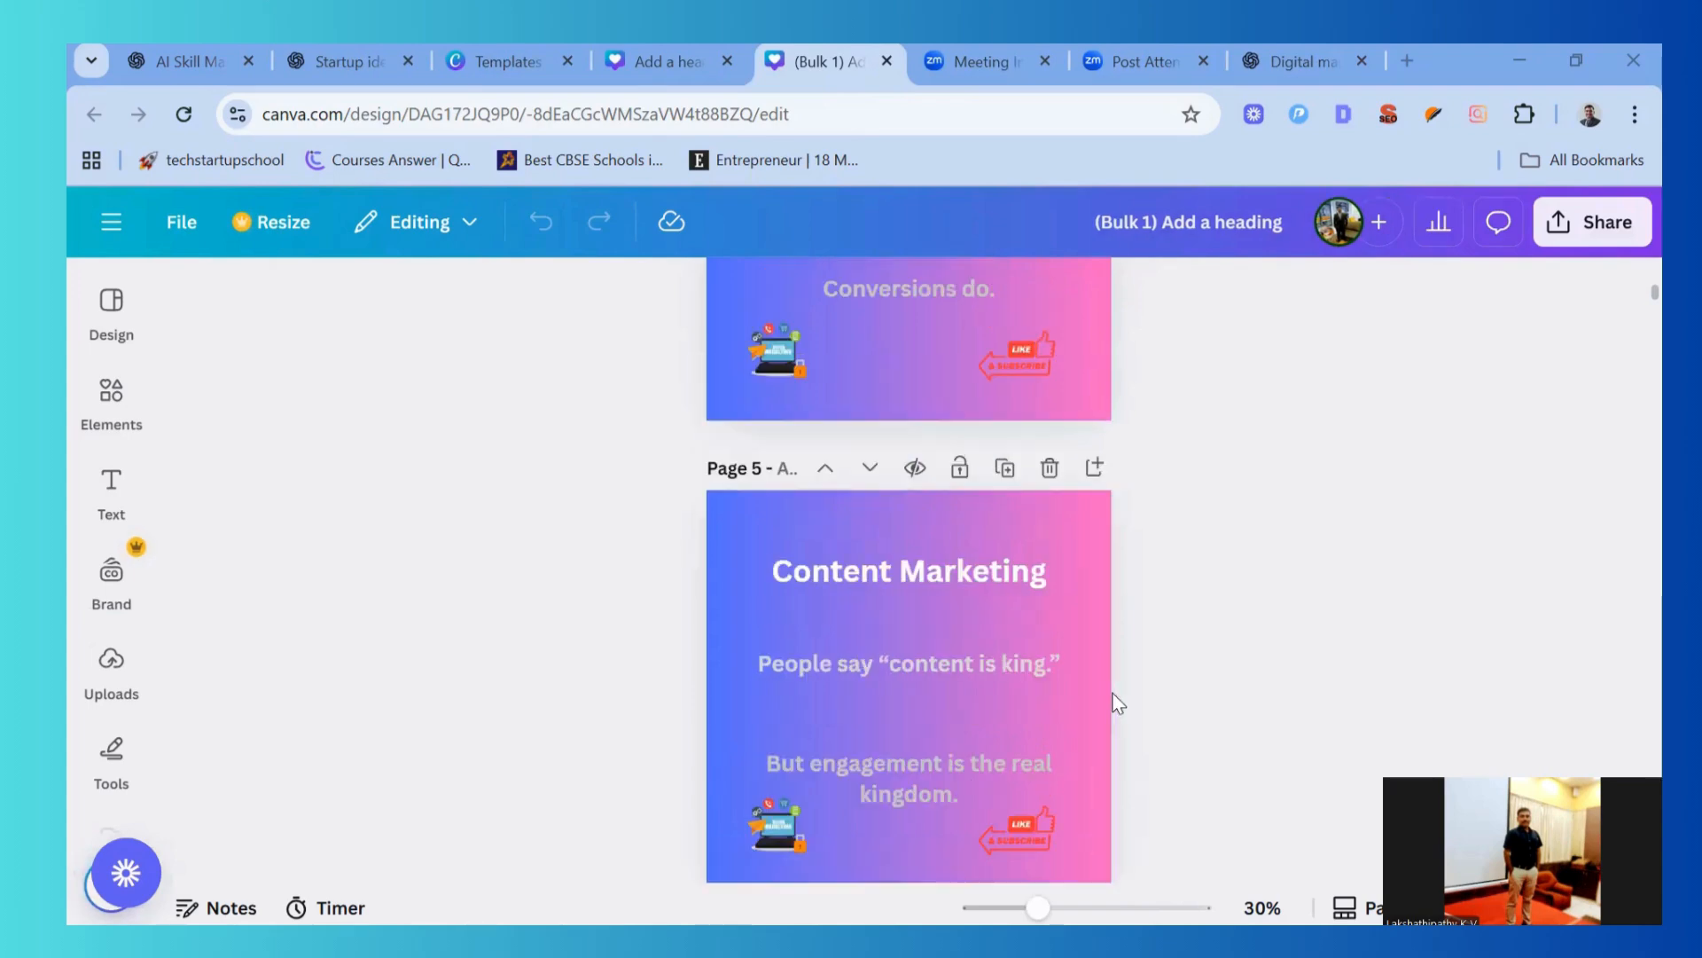
pyautogui.scroll(-5, 1118, 703)
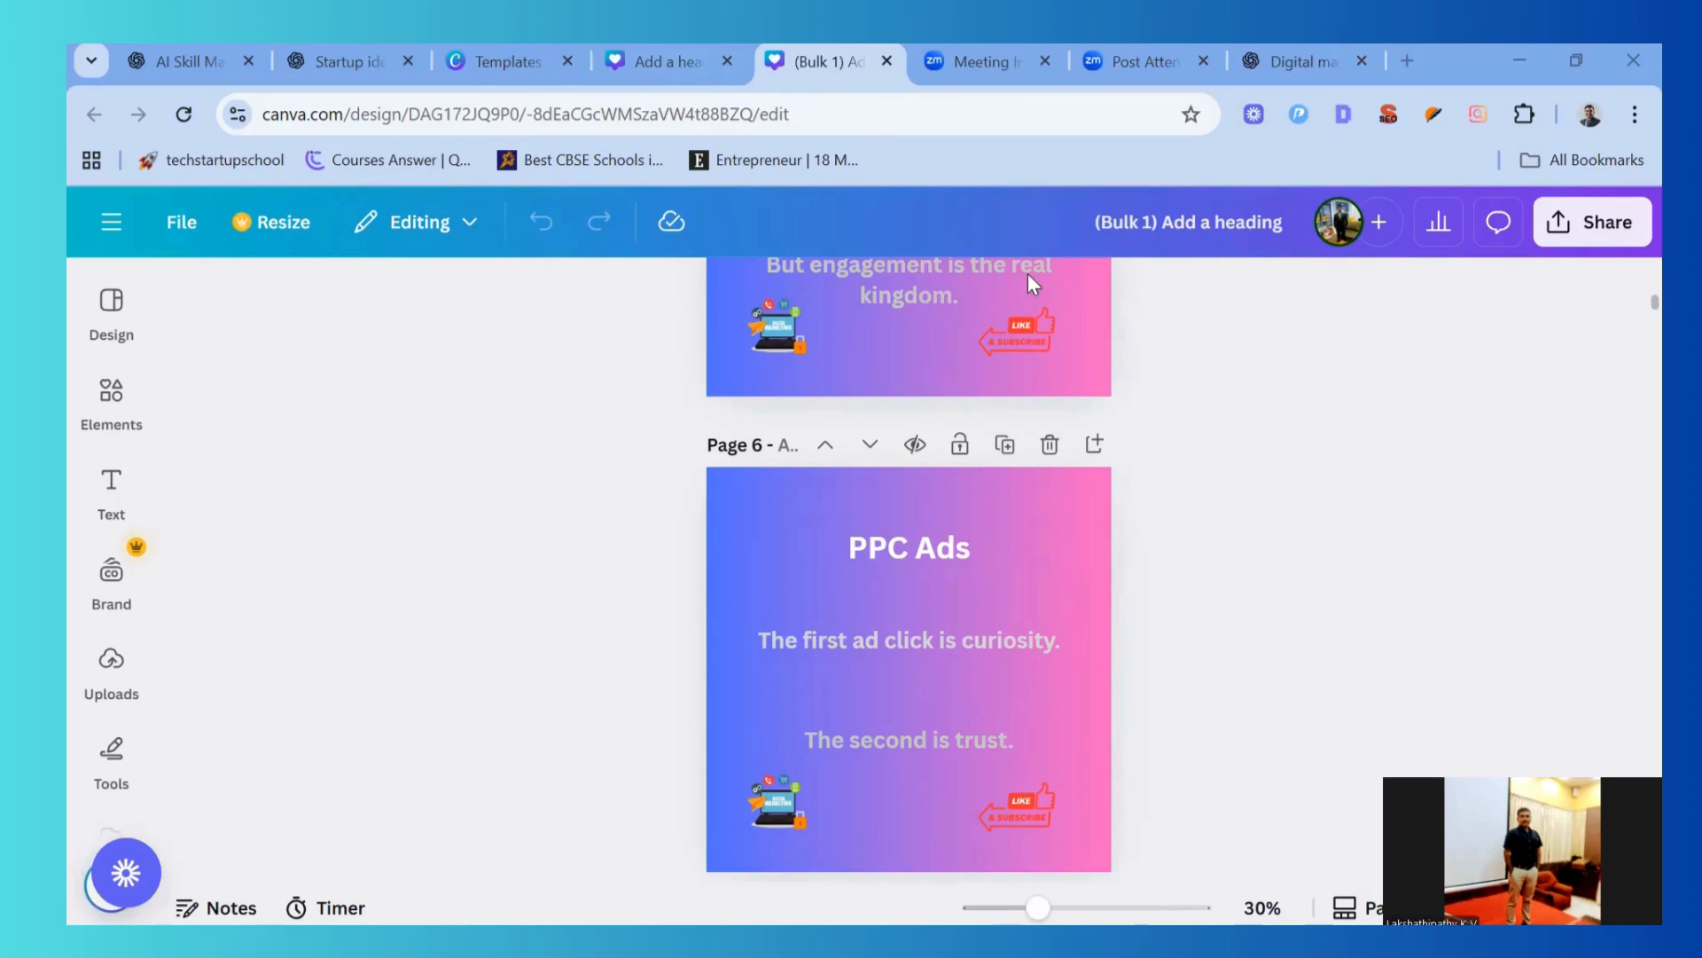
pyautogui.scroll(-15, 1321, 734)
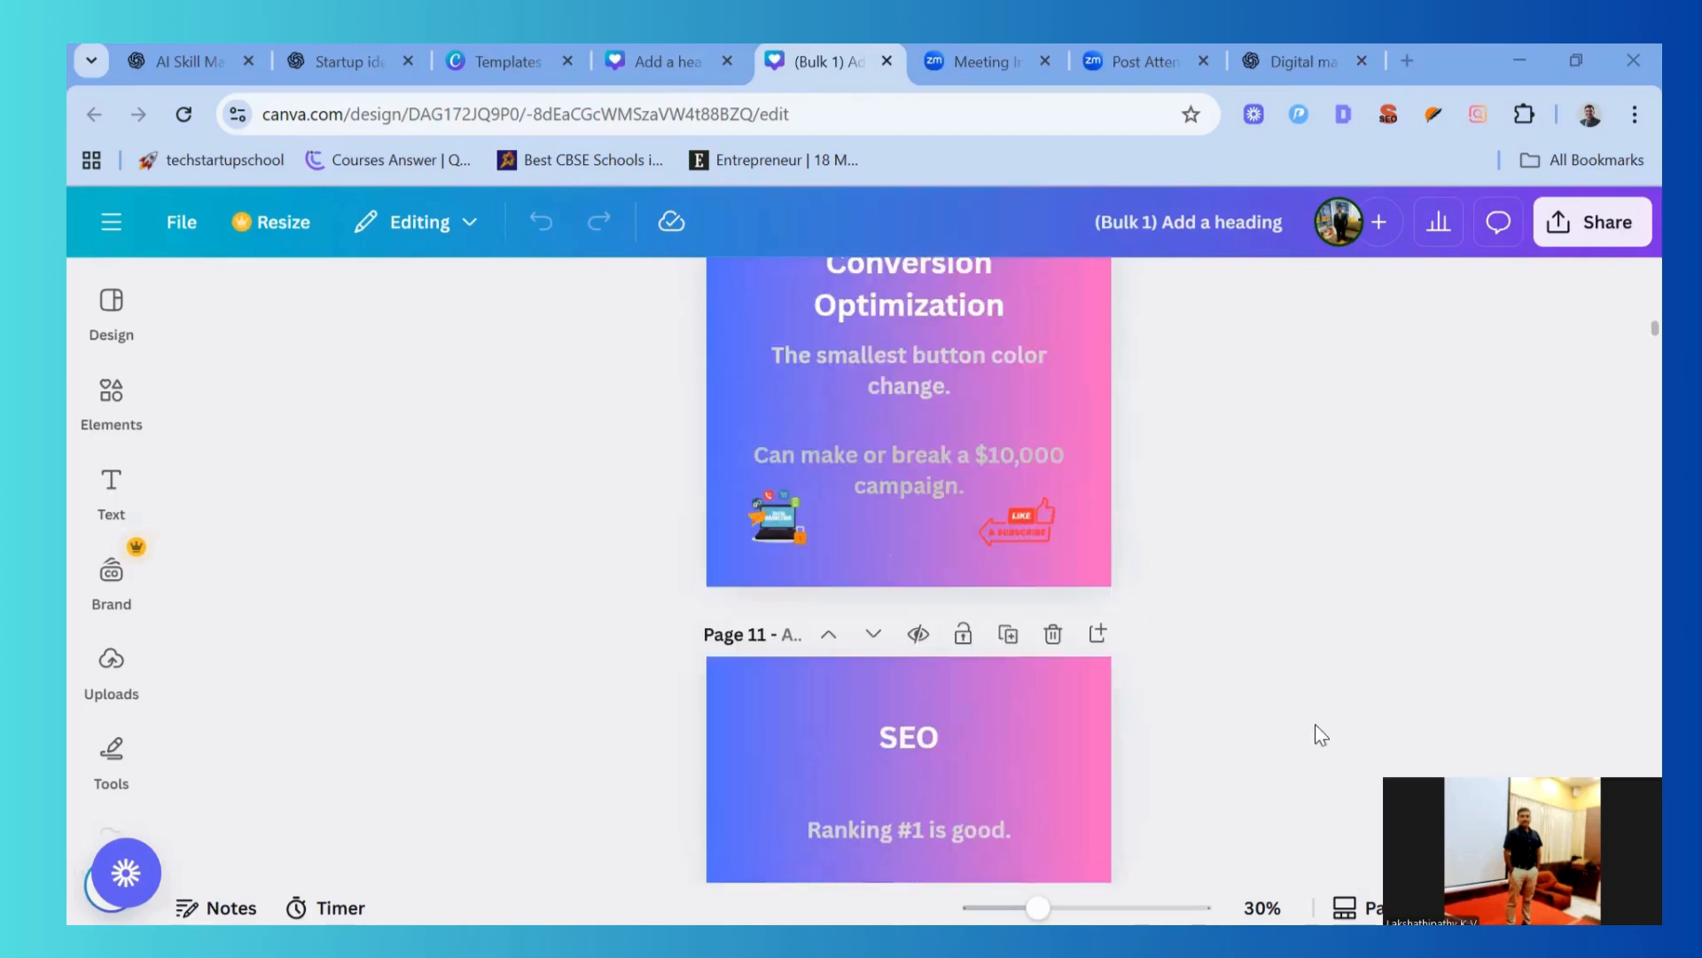
pyautogui.scroll(-10, 1319, 733)
pyautogui.scroll(-5, 1268, 666)
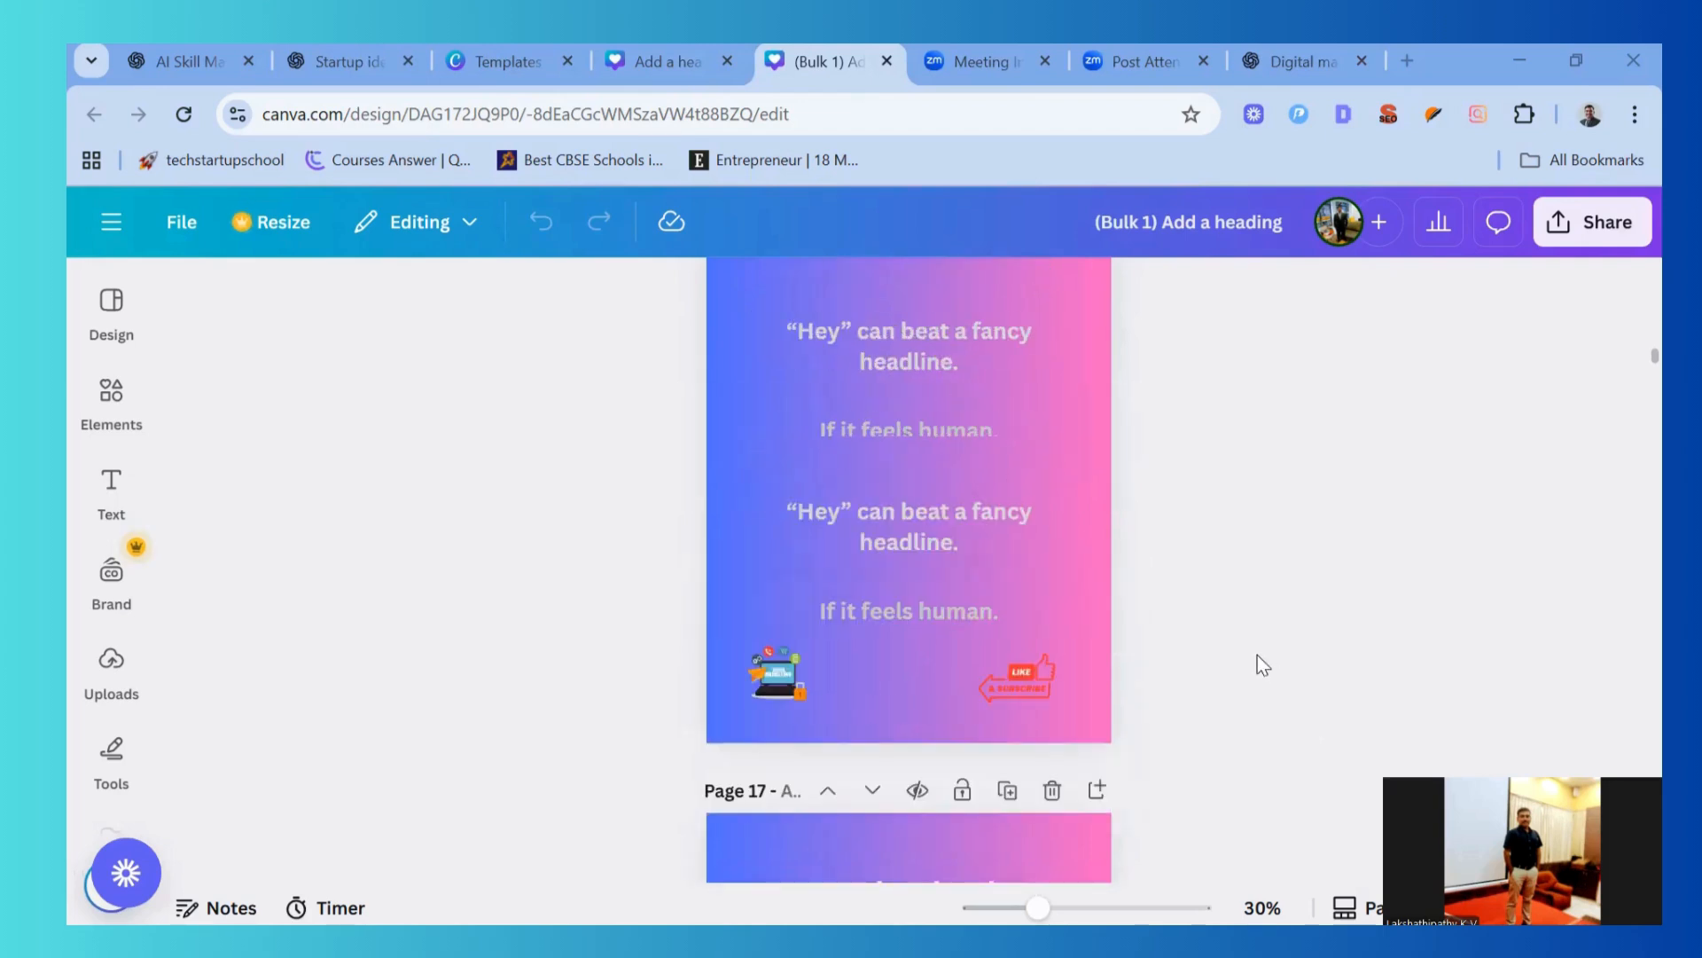
pyautogui.scroll(-2, 1264, 665)
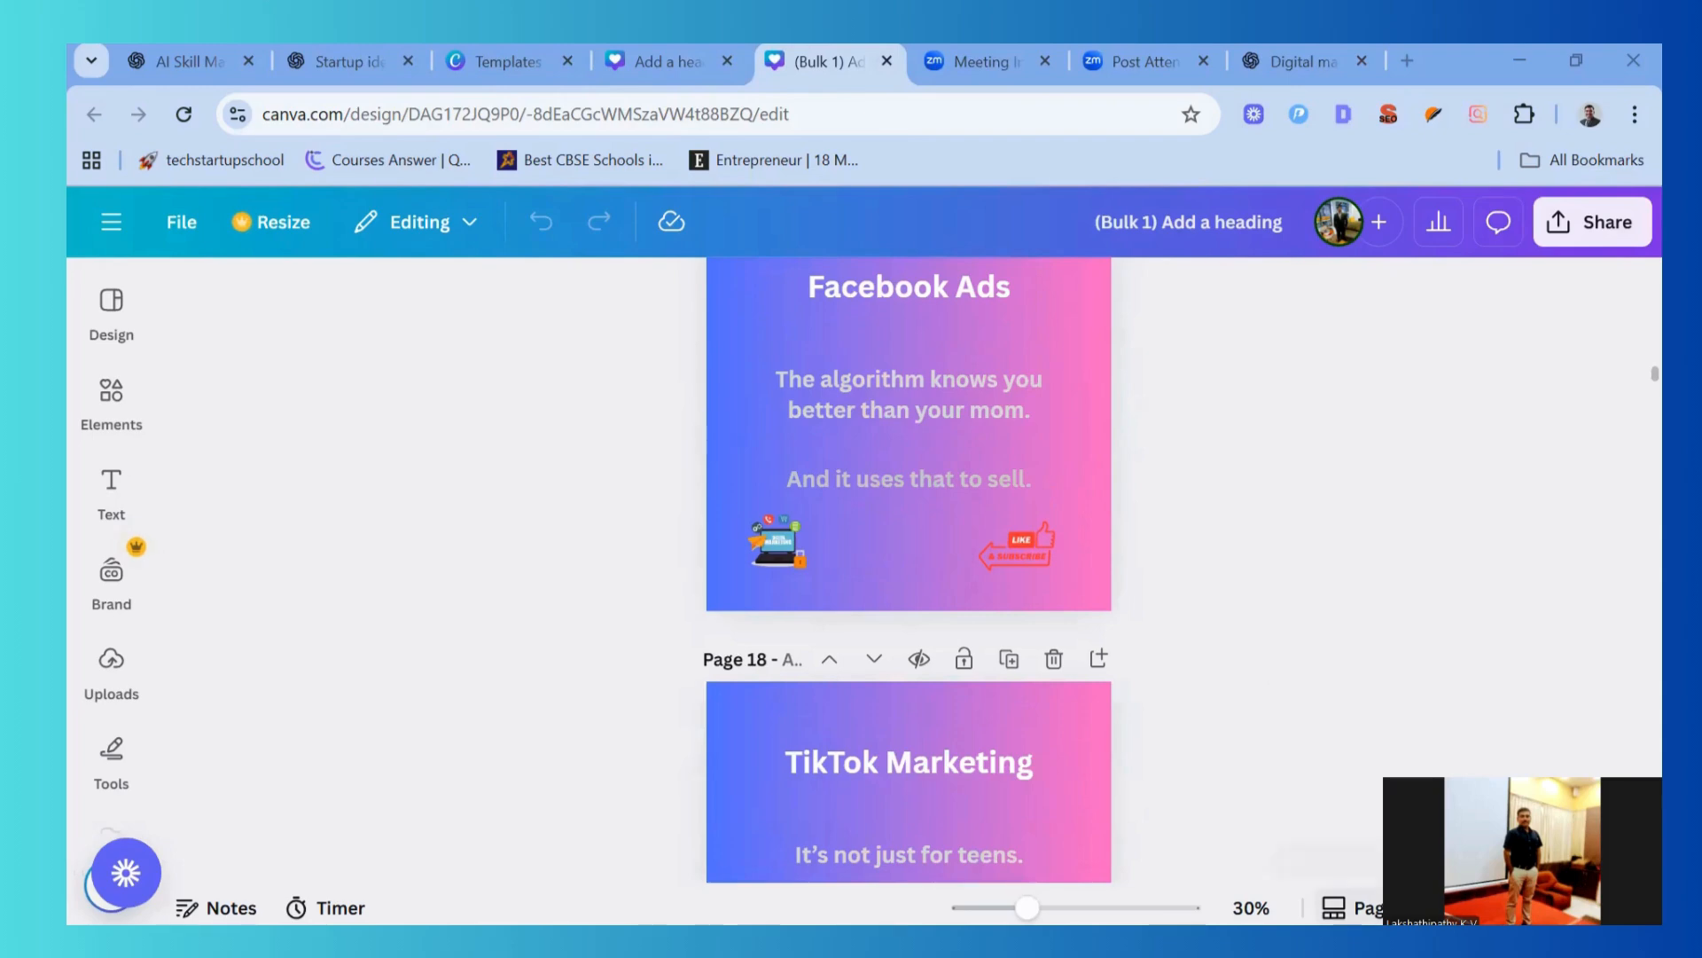
# Show the design's pages as a thumbnail strip and browse along it through the generated posts
pyautogui.click(1348, 907)
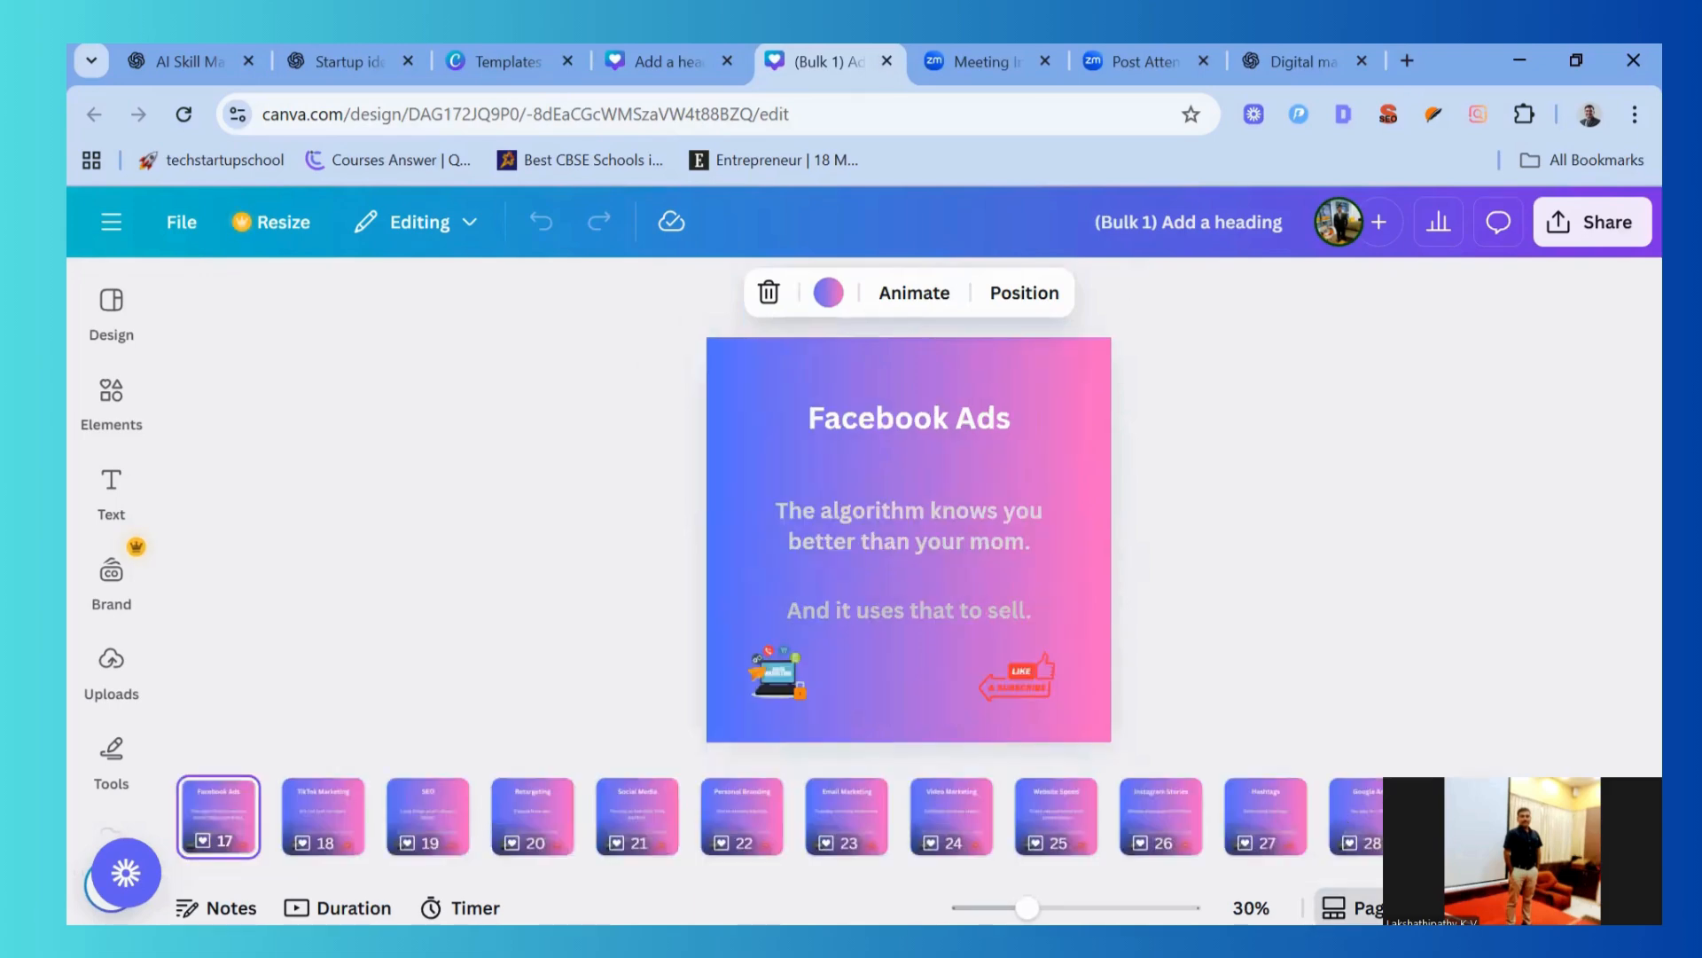
pyautogui.moveTo(693, 875); pyautogui.dragTo(991, 872)
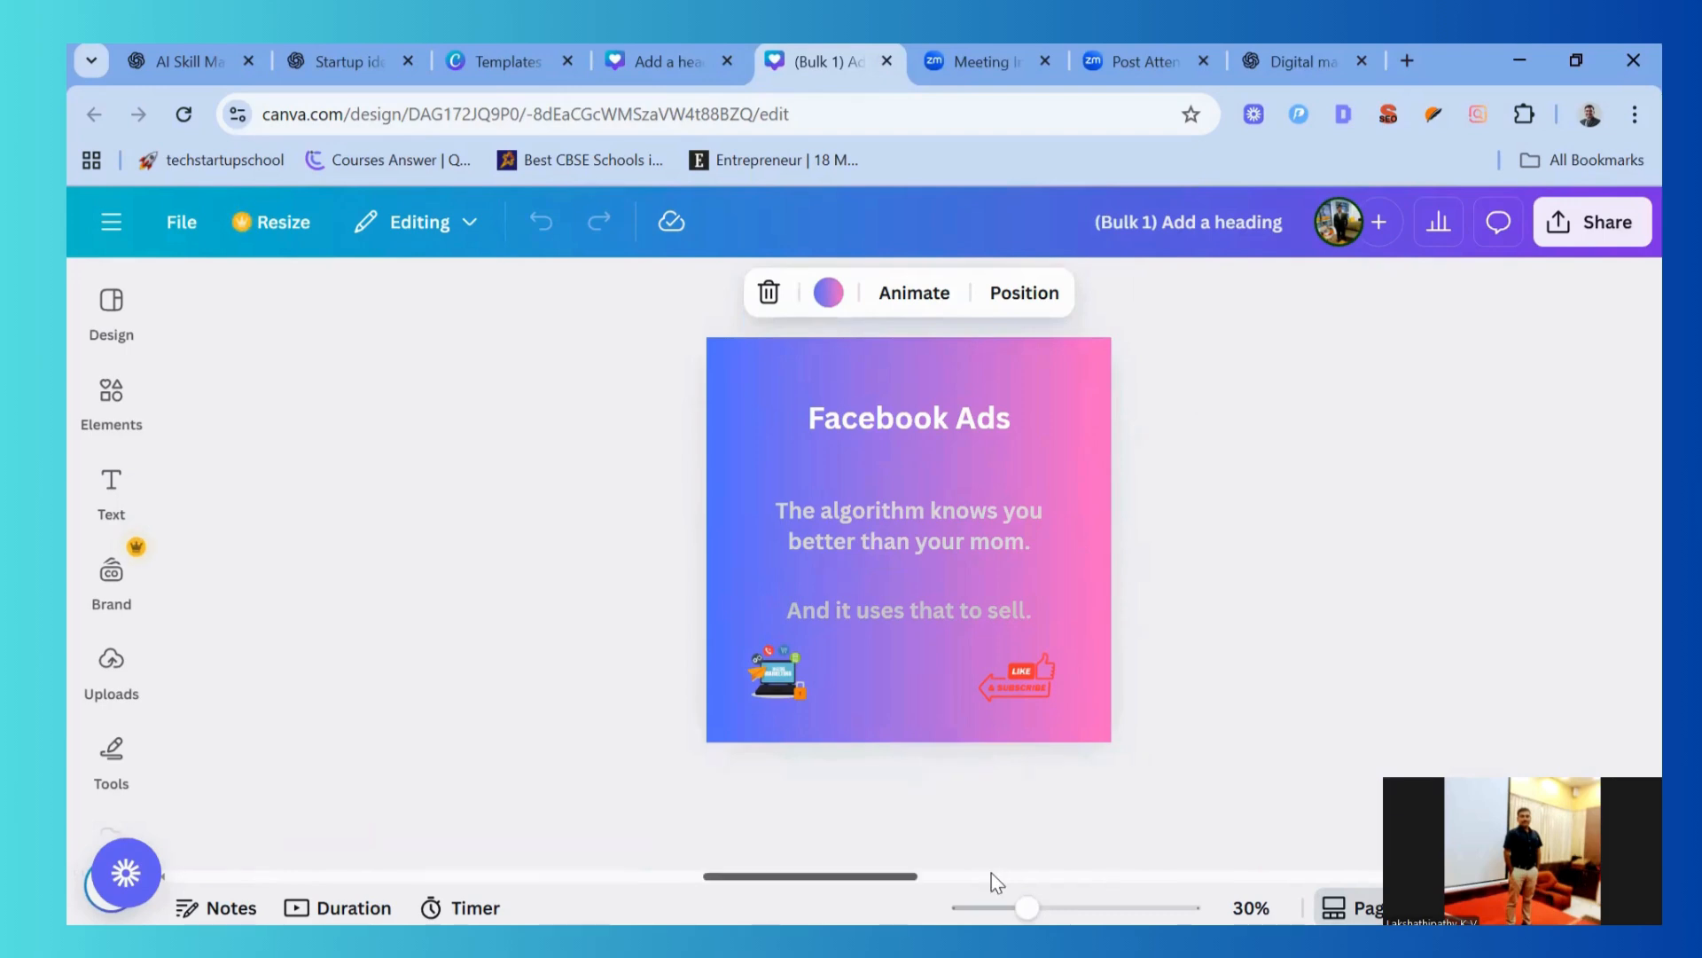
pyautogui.click(1264, 865)
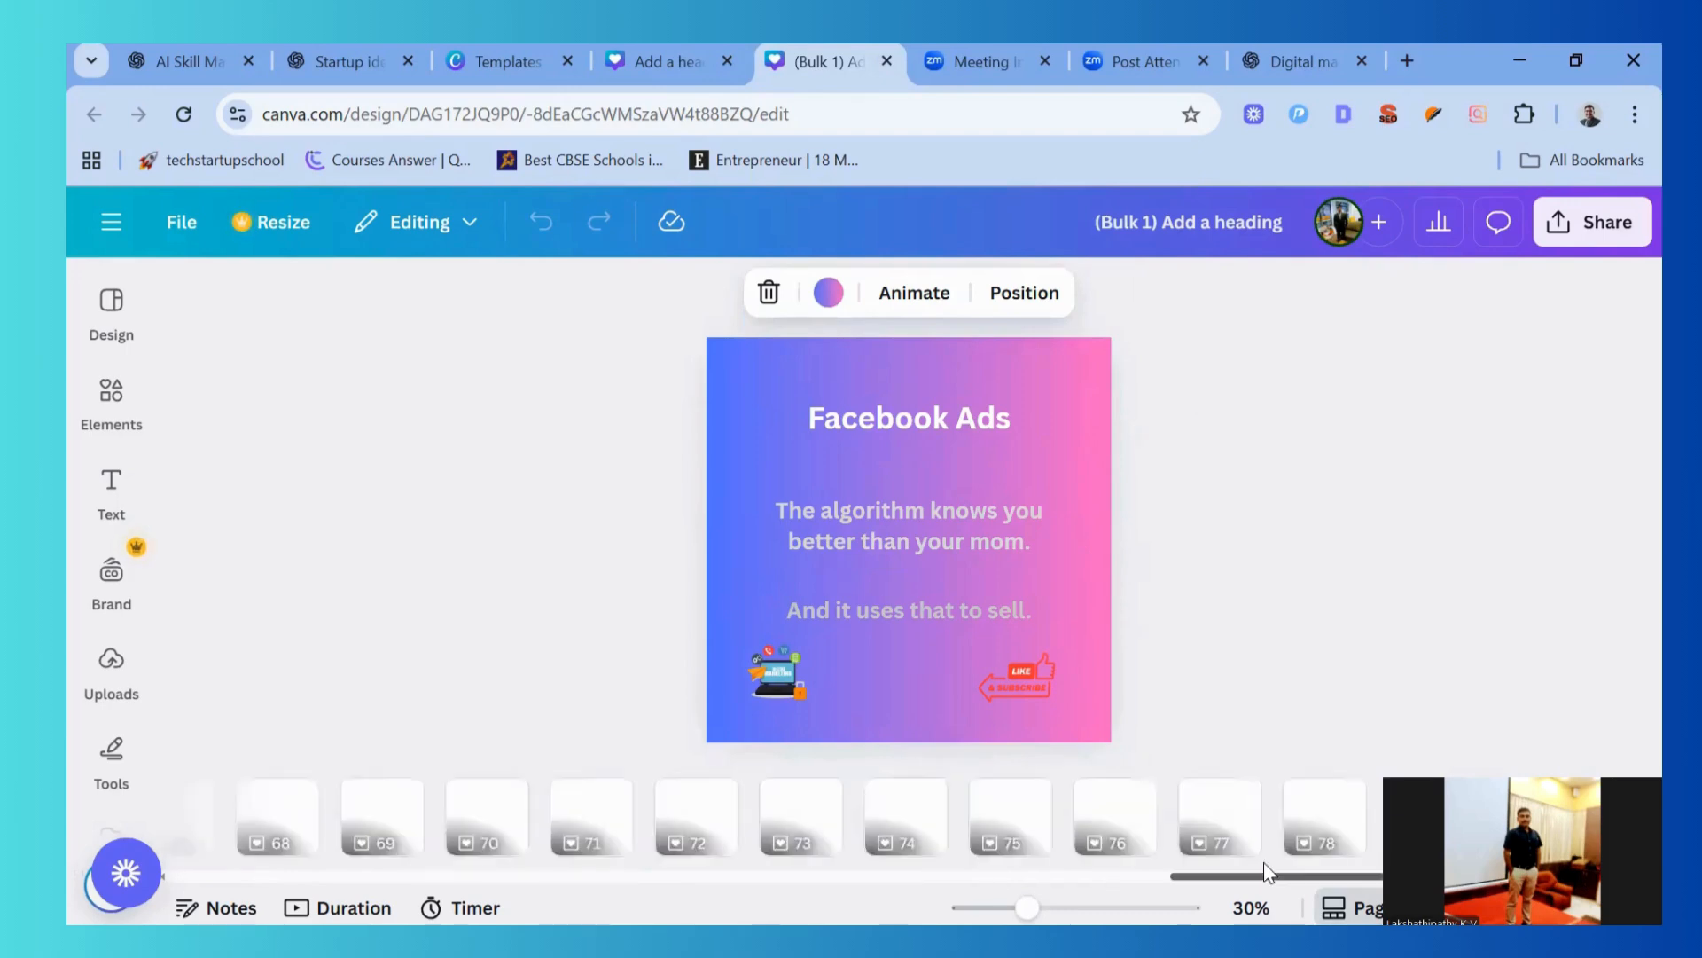
pyautogui.click(613, 858)
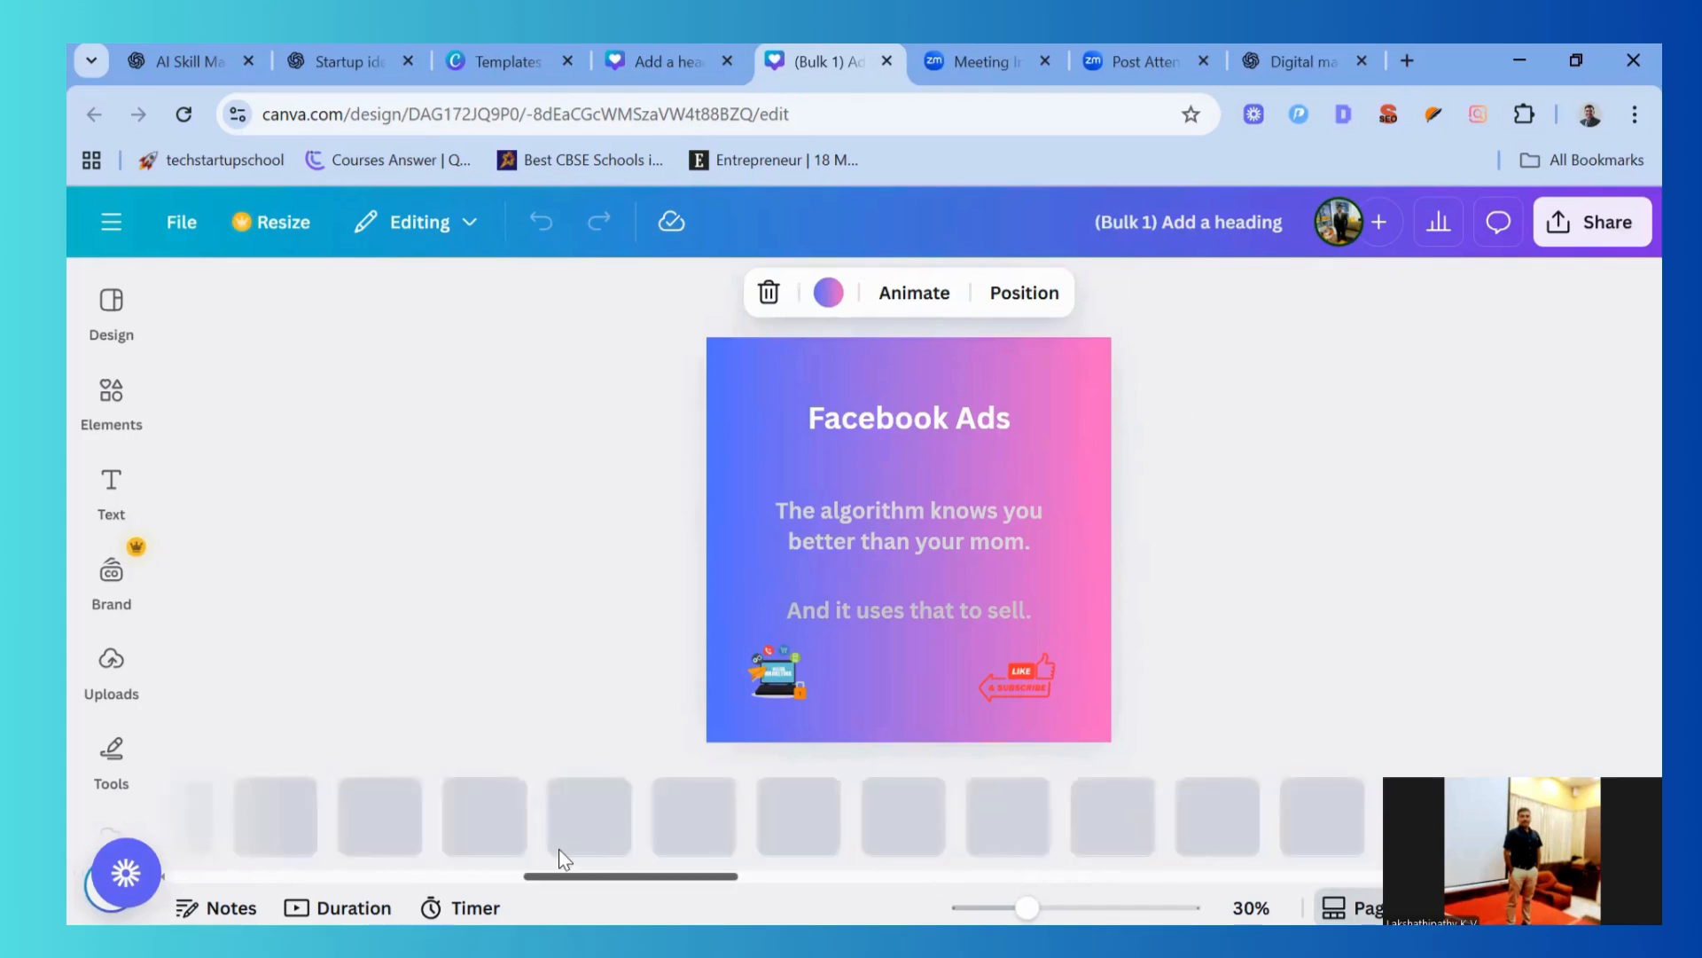